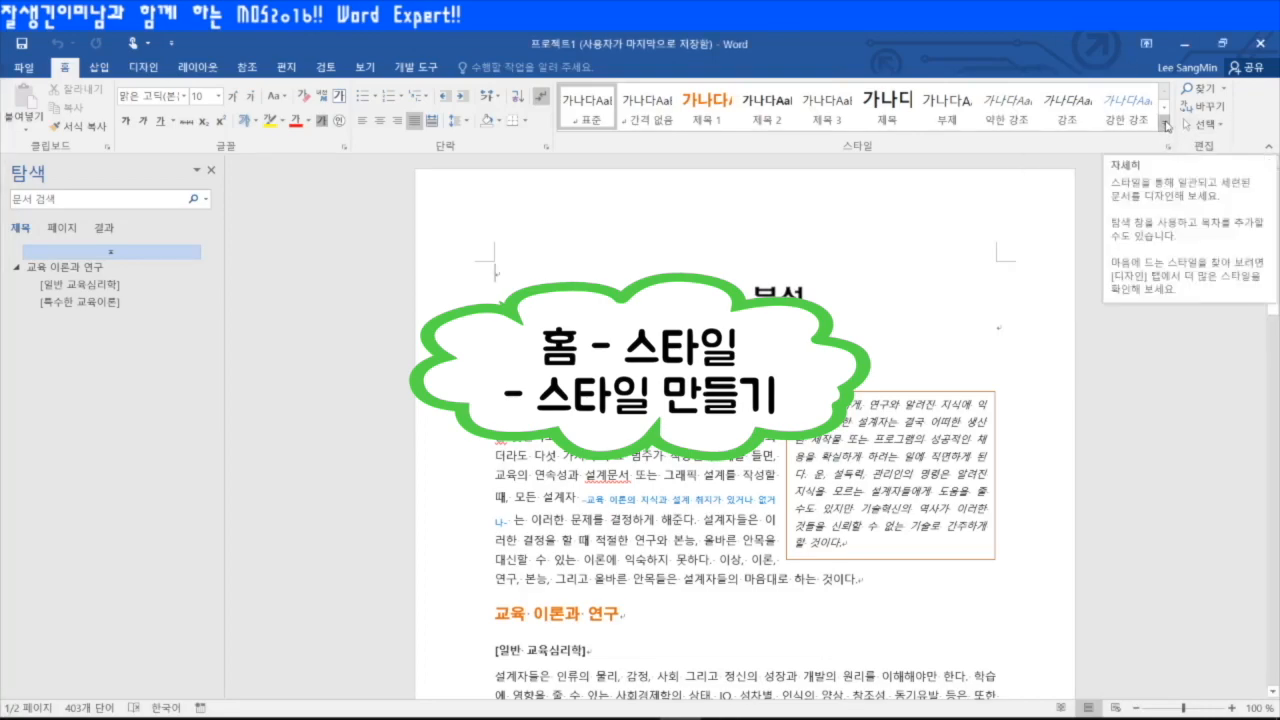
- Create a new style named 강조2 and open its full modification settings
left_click(1165, 124)
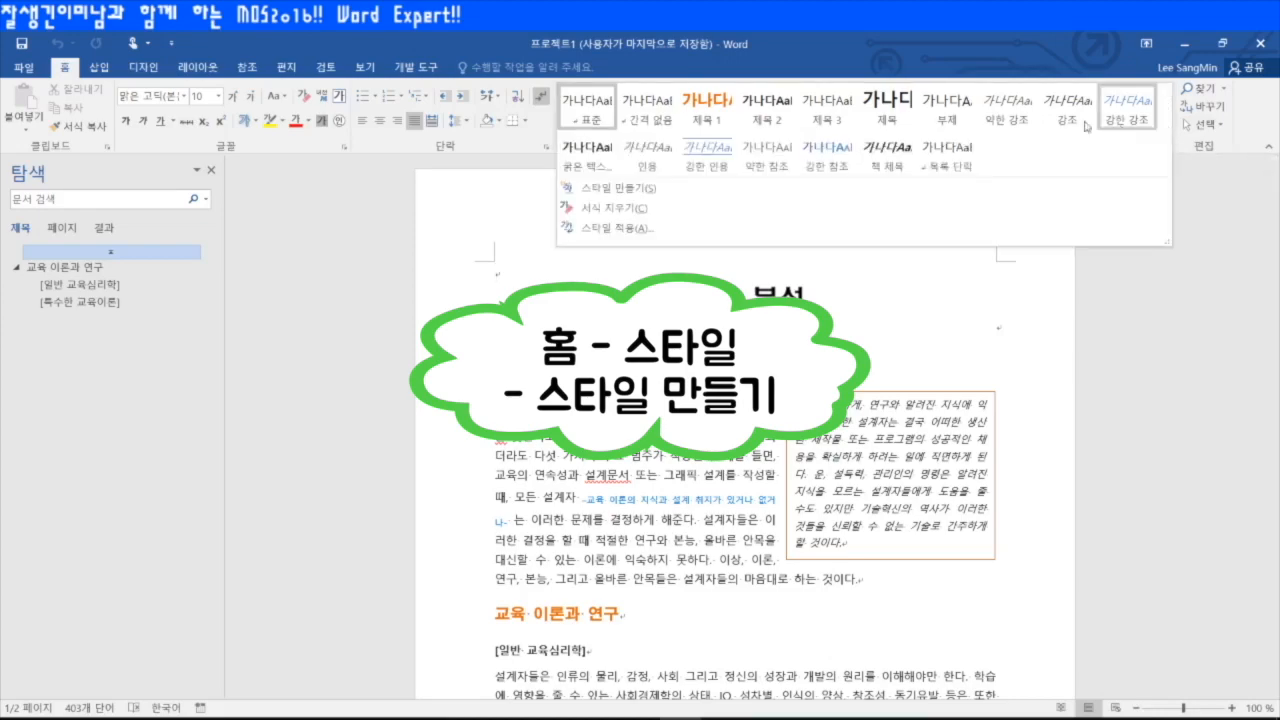
left_click(641, 193)
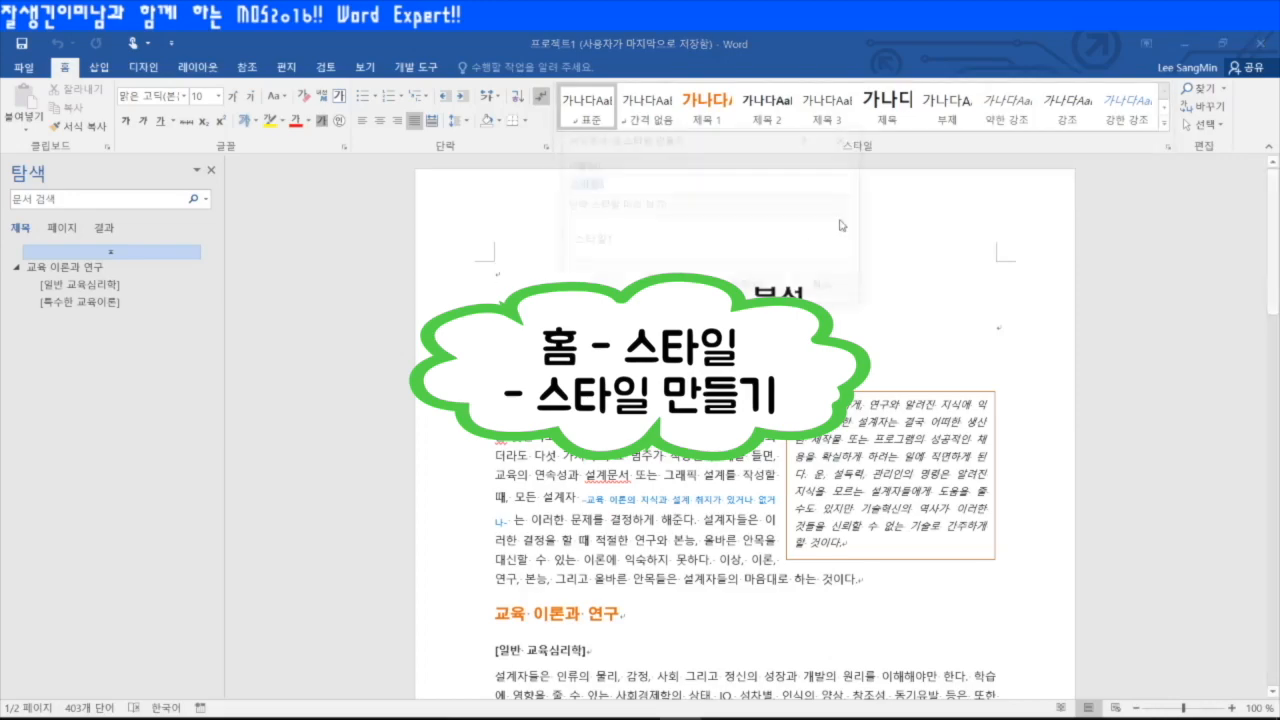
left_click_drag(729, 143, 745, 200)
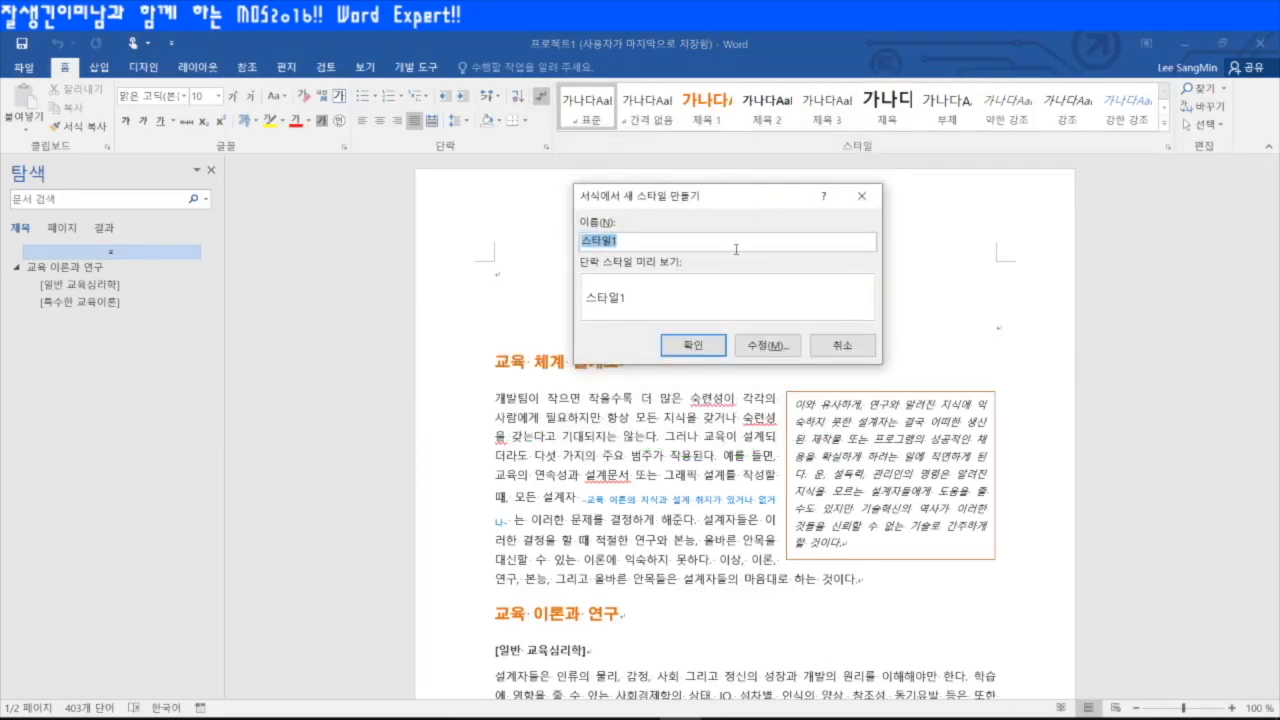
type("강조2")
left_click(773, 346)
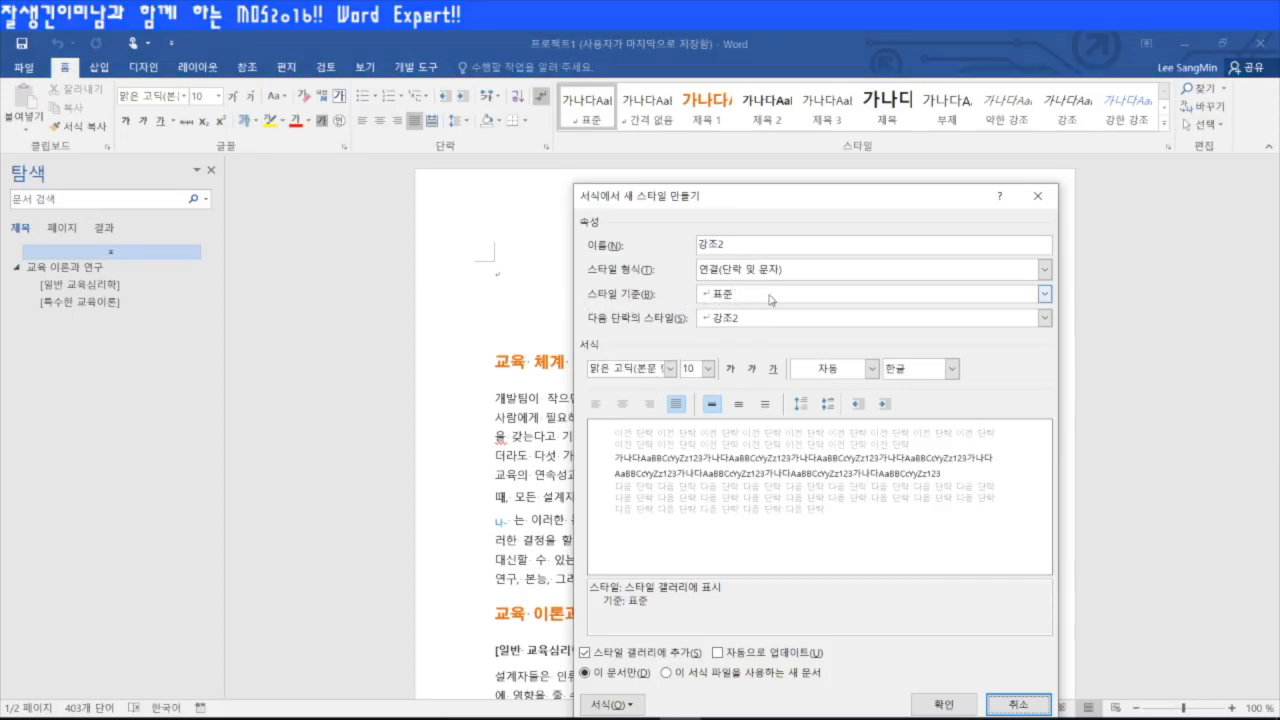
- Base the 강조2 style on the 본문 style
left_click(1044, 294)
scroll(797, 453, "down", 5)
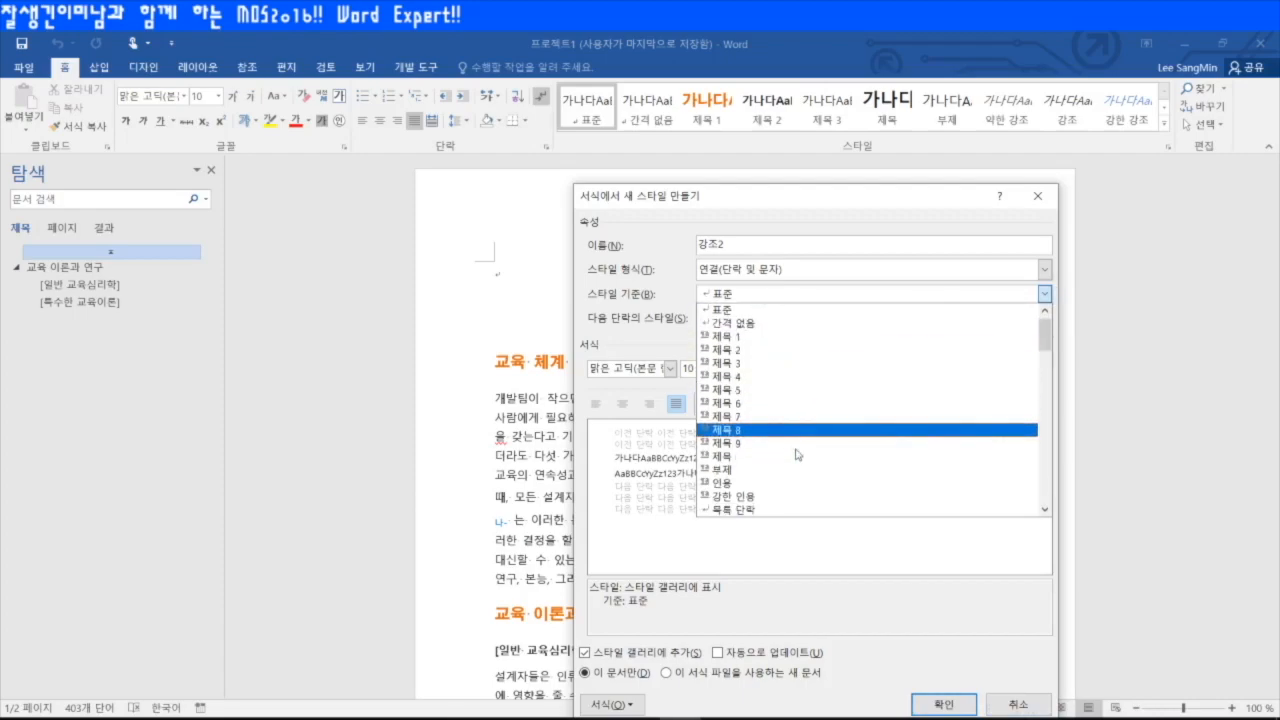
scroll(797, 453, "down", 3)
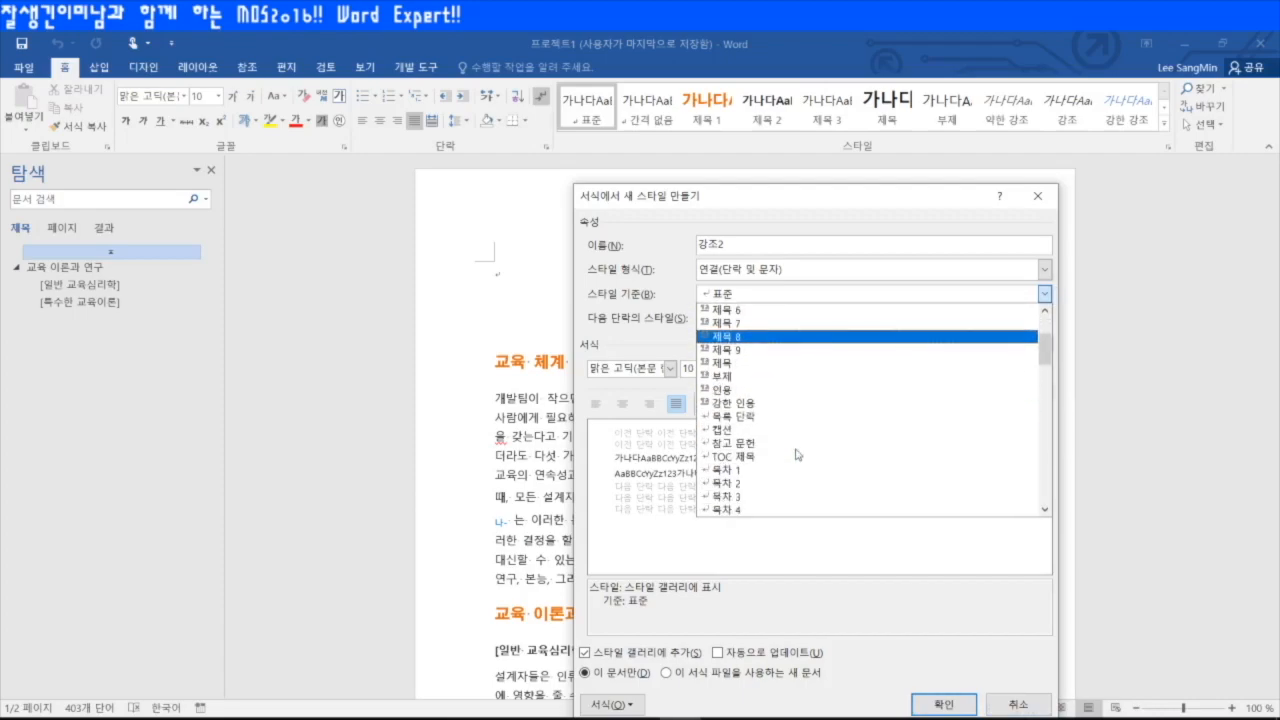
scroll(797, 453, "down", 7)
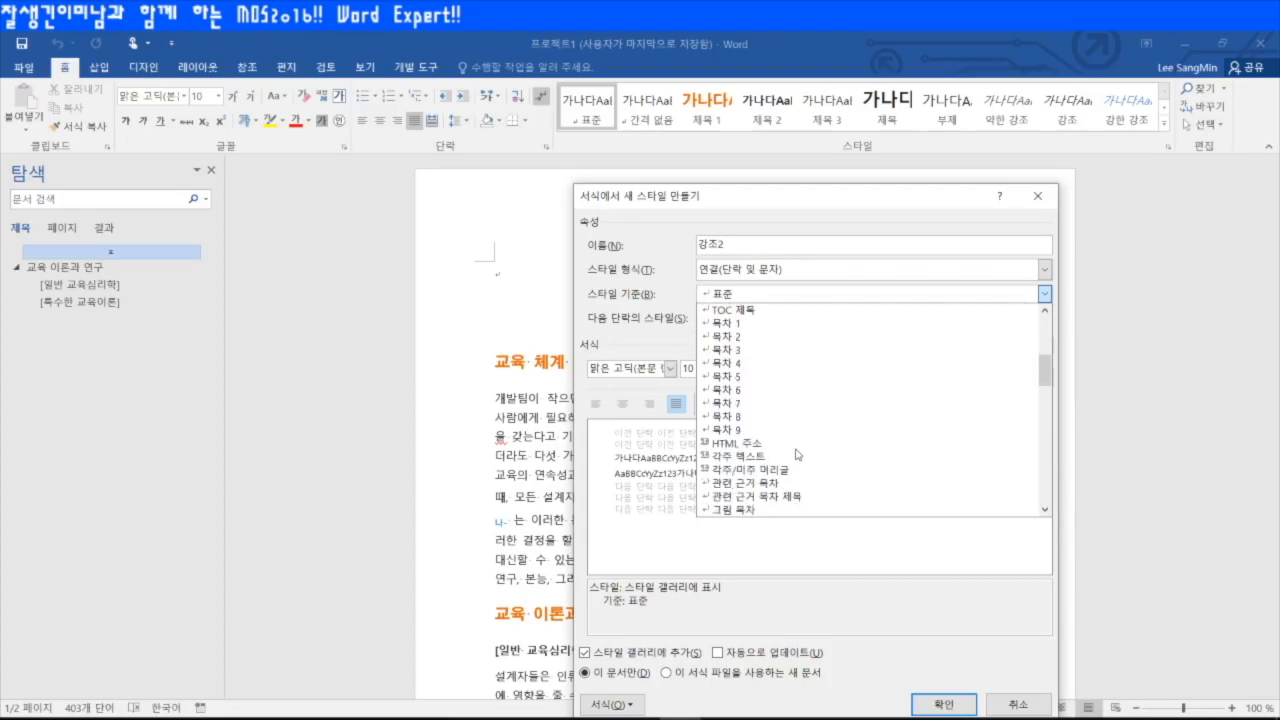
scroll(797, 453, "down", 6)
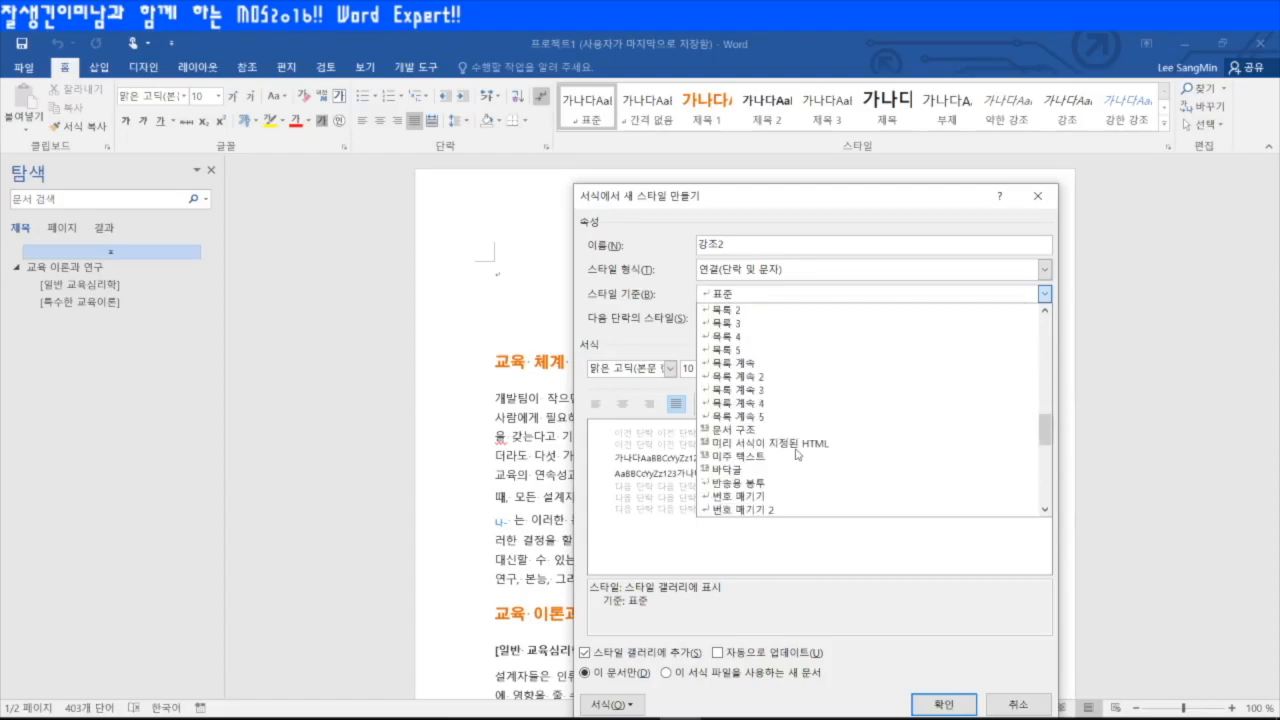
scroll(797, 453, "down", 3)
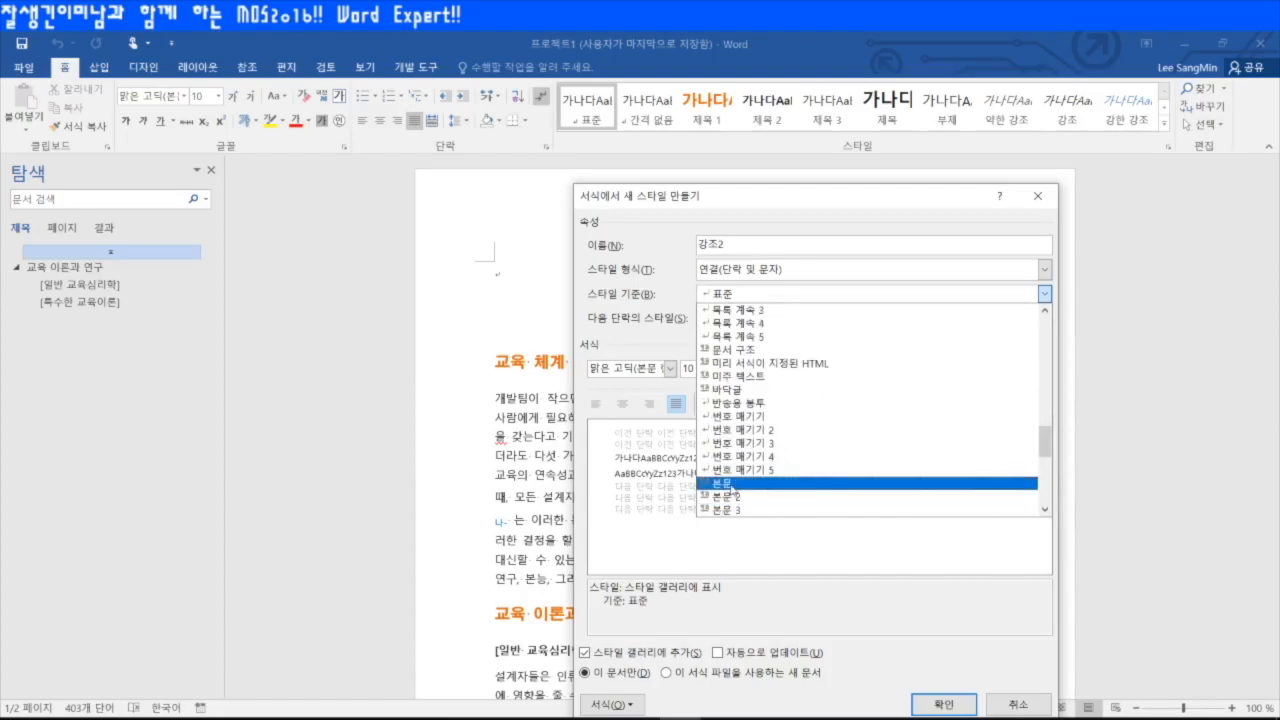
left_click(733, 491)
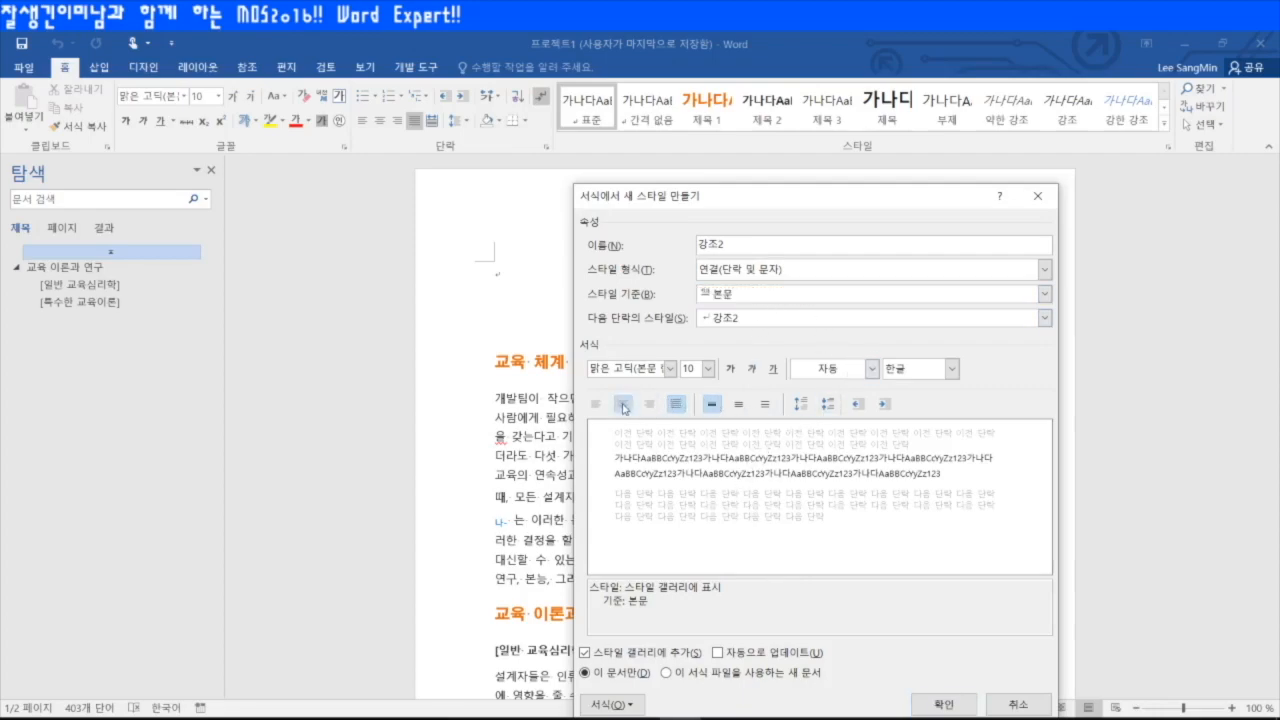
- Give the 강조2 style centered alignment and italic text, and save it
left_click(623, 405)
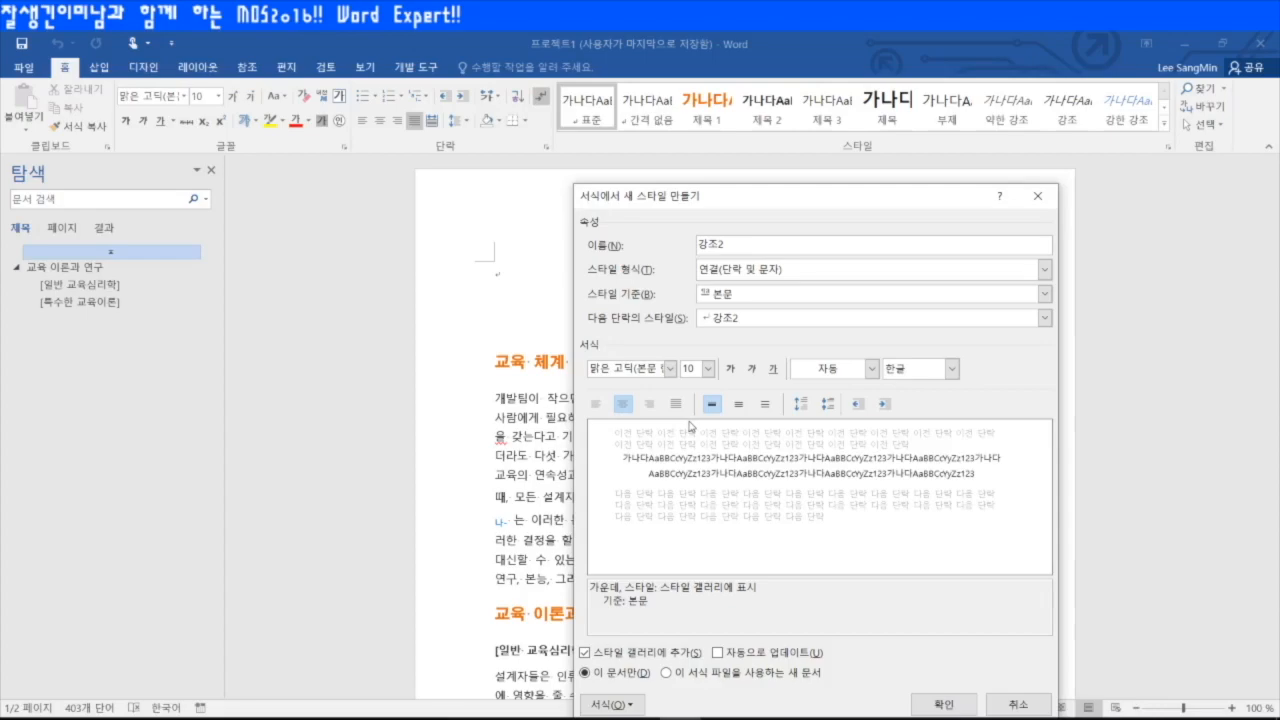
left_click(752, 371)
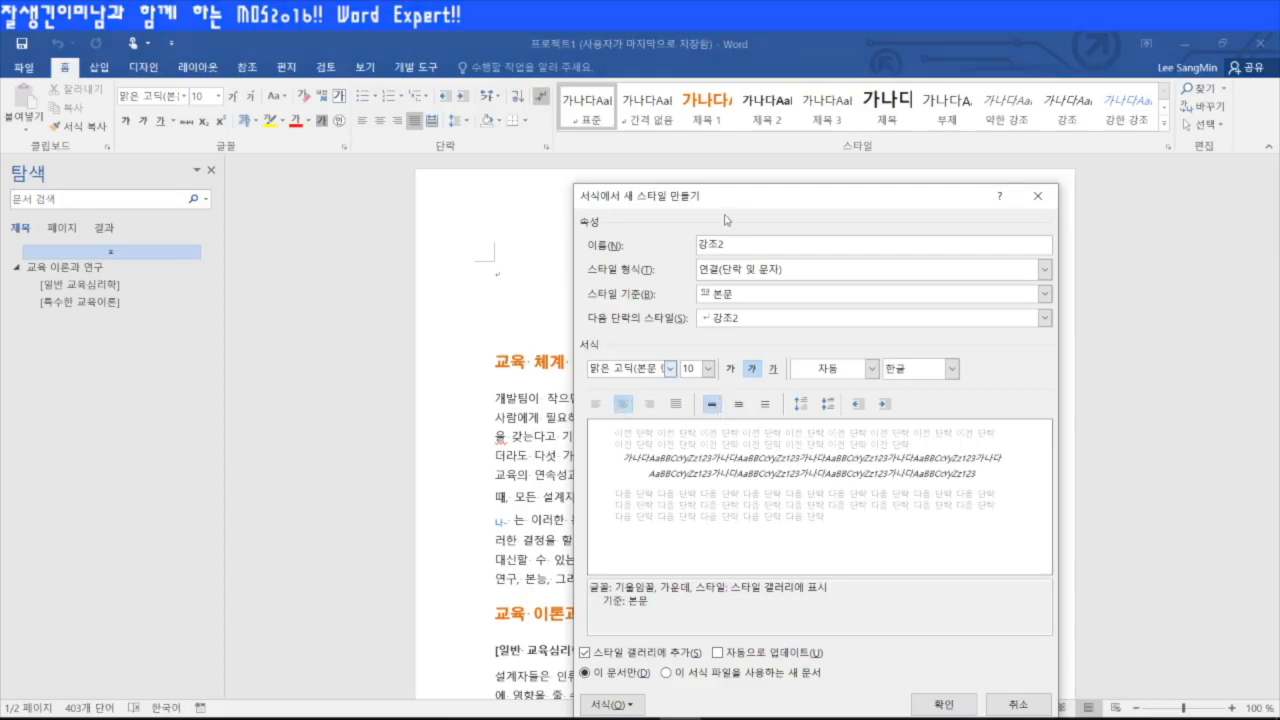
left_click_drag(764, 205, 786, 138)
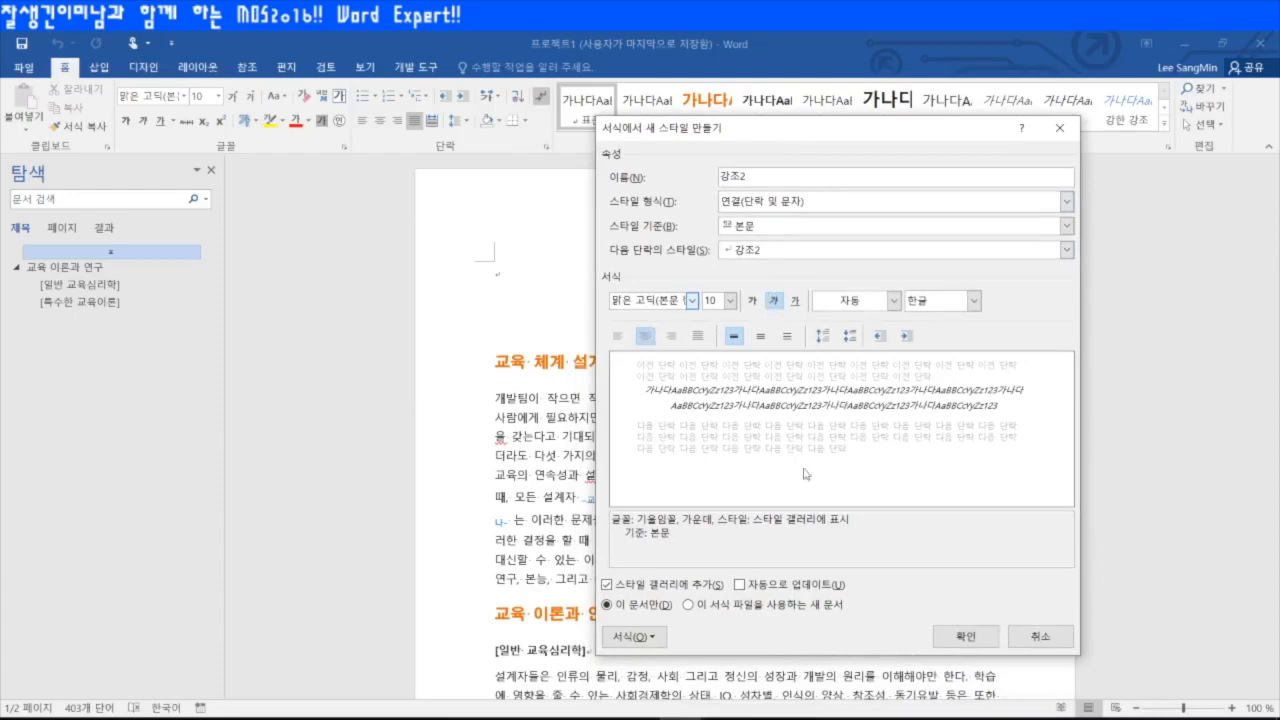
left_click(952, 634)
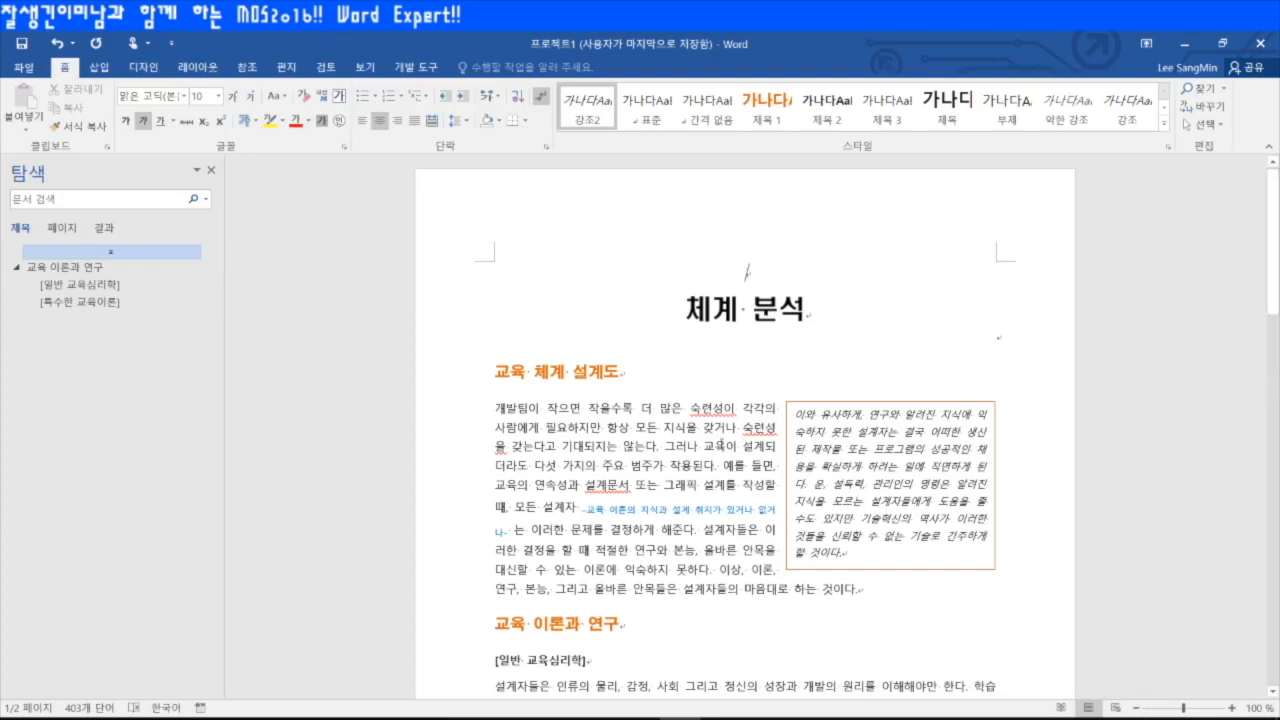
- Select the "piajet" field in the first paragraph under [특수한 교육이론]
scroll(721, 443, "down", 7)
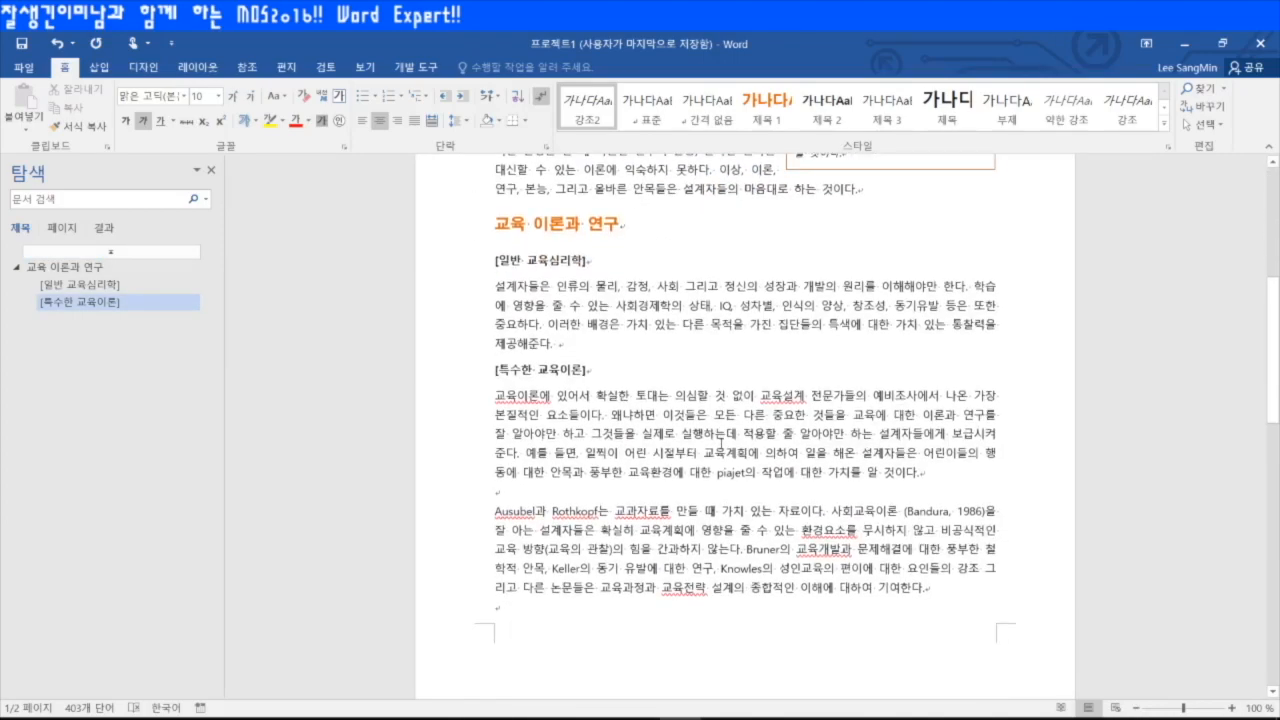
scroll(721, 443, "down", 1)
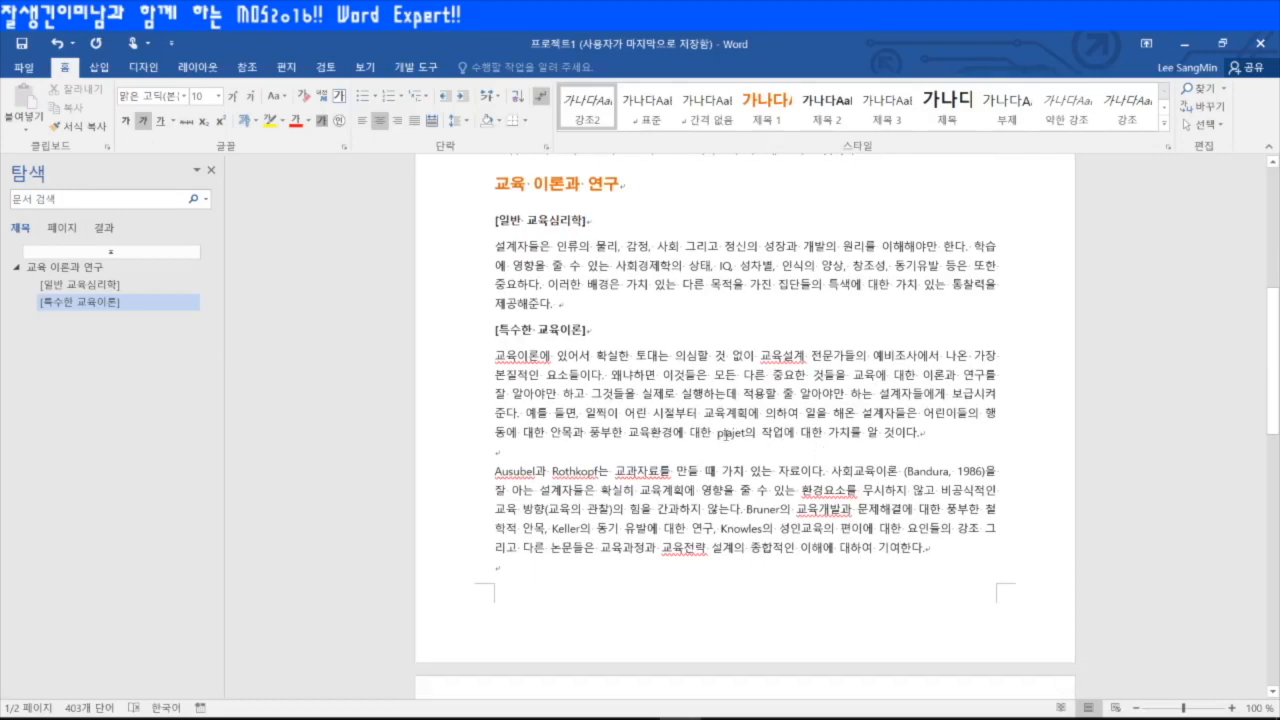
double_click(722, 433)
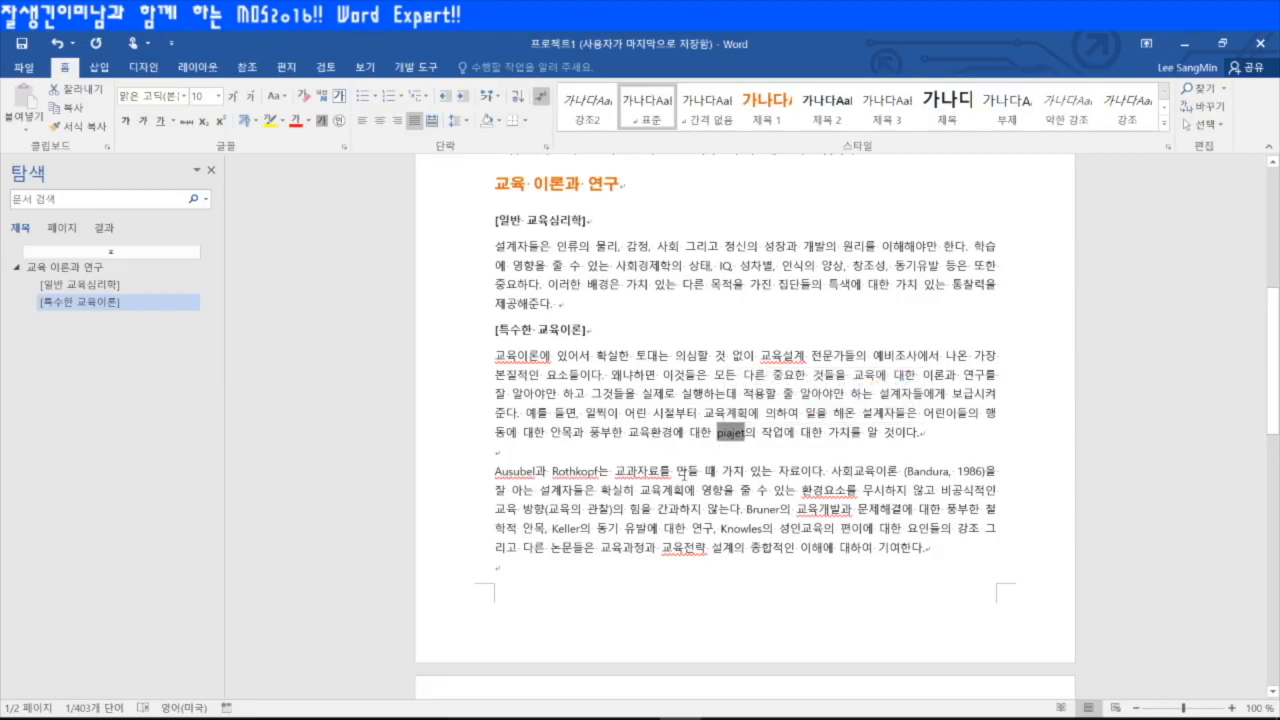
scroll(685, 475, "up", 5)
scroll(685, 475, "up", 4)
scroll(700, 473, "down", 8)
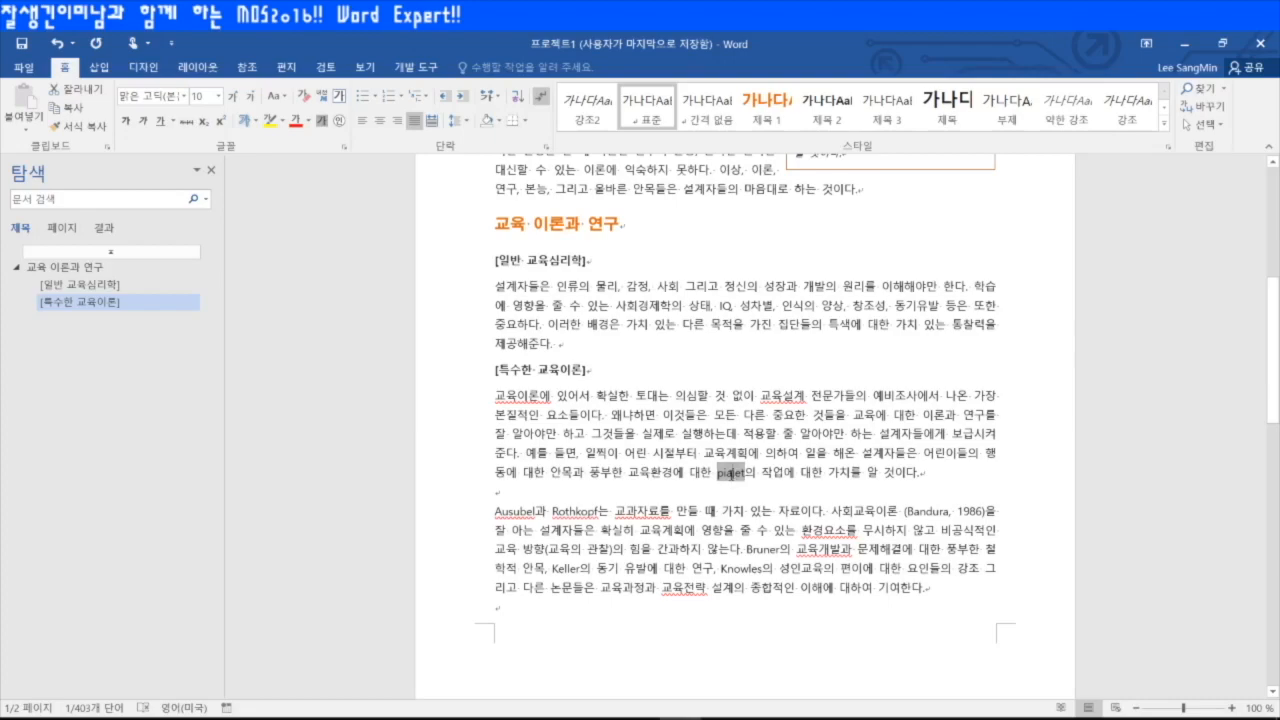
right_click(735, 480)
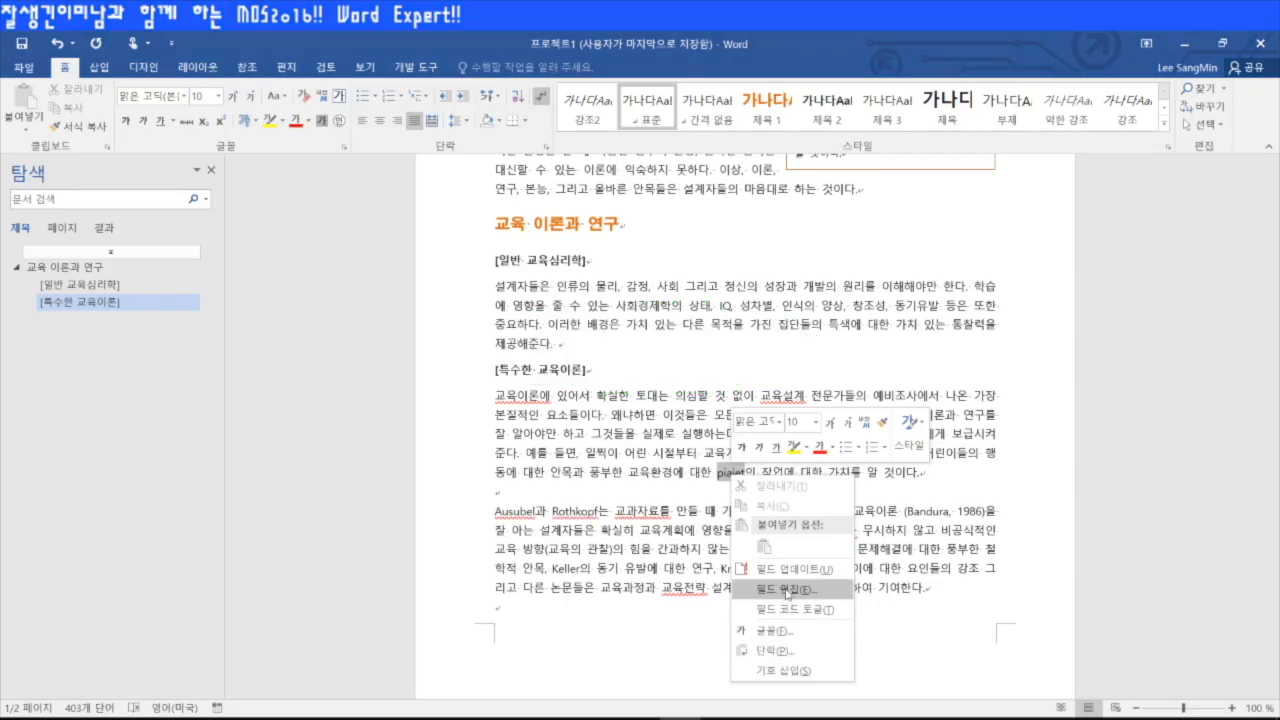
left_click(787, 590)
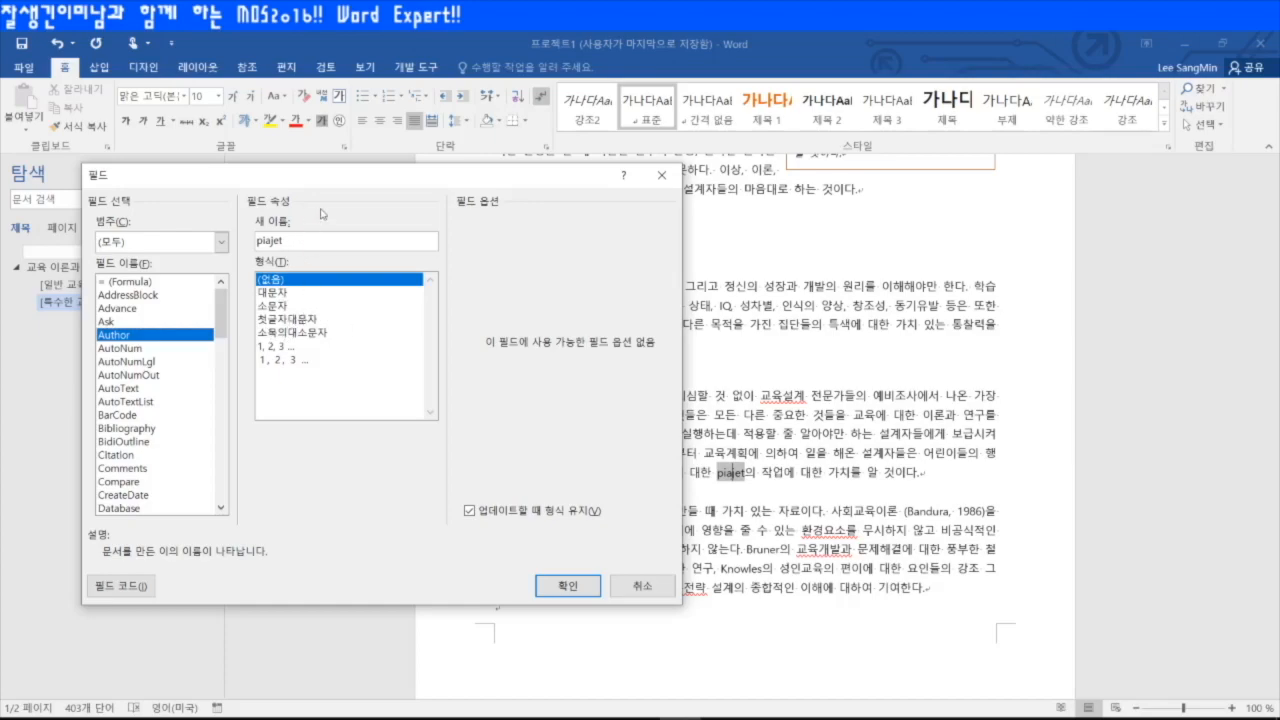
left_click_drag(381, 179, 431, 99)
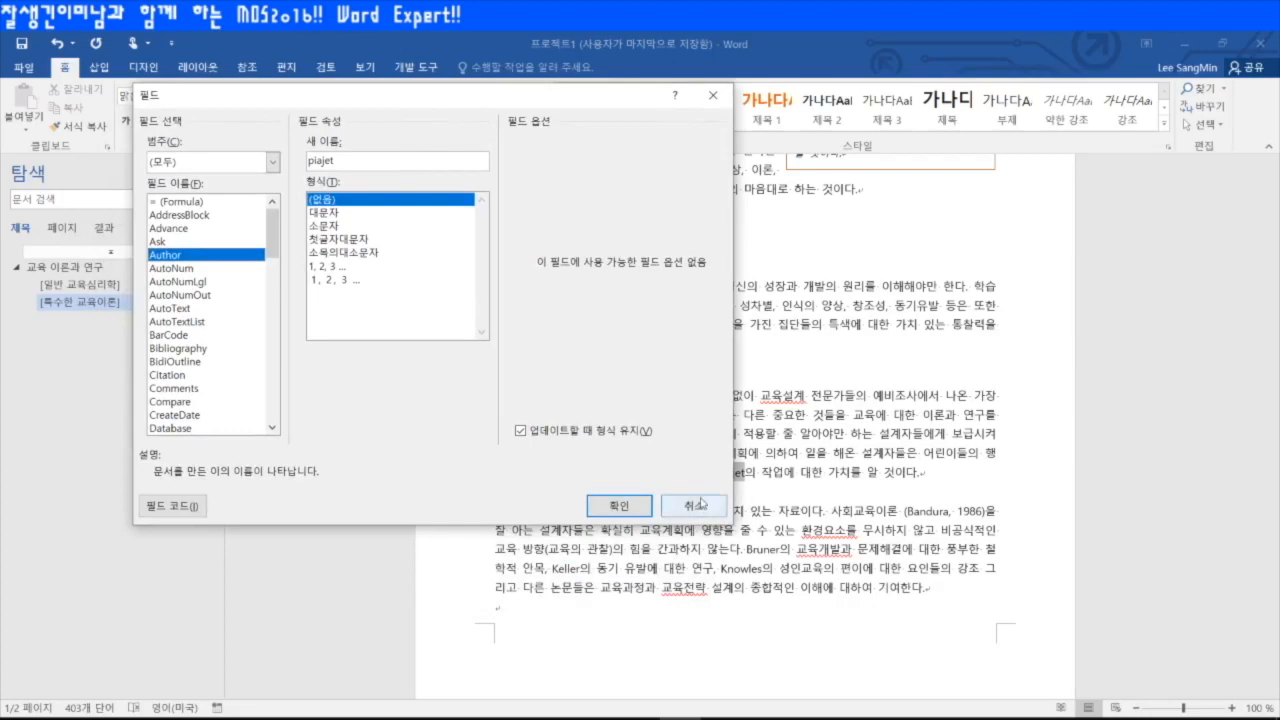
left_click_drag(303, 109, 303, 106)
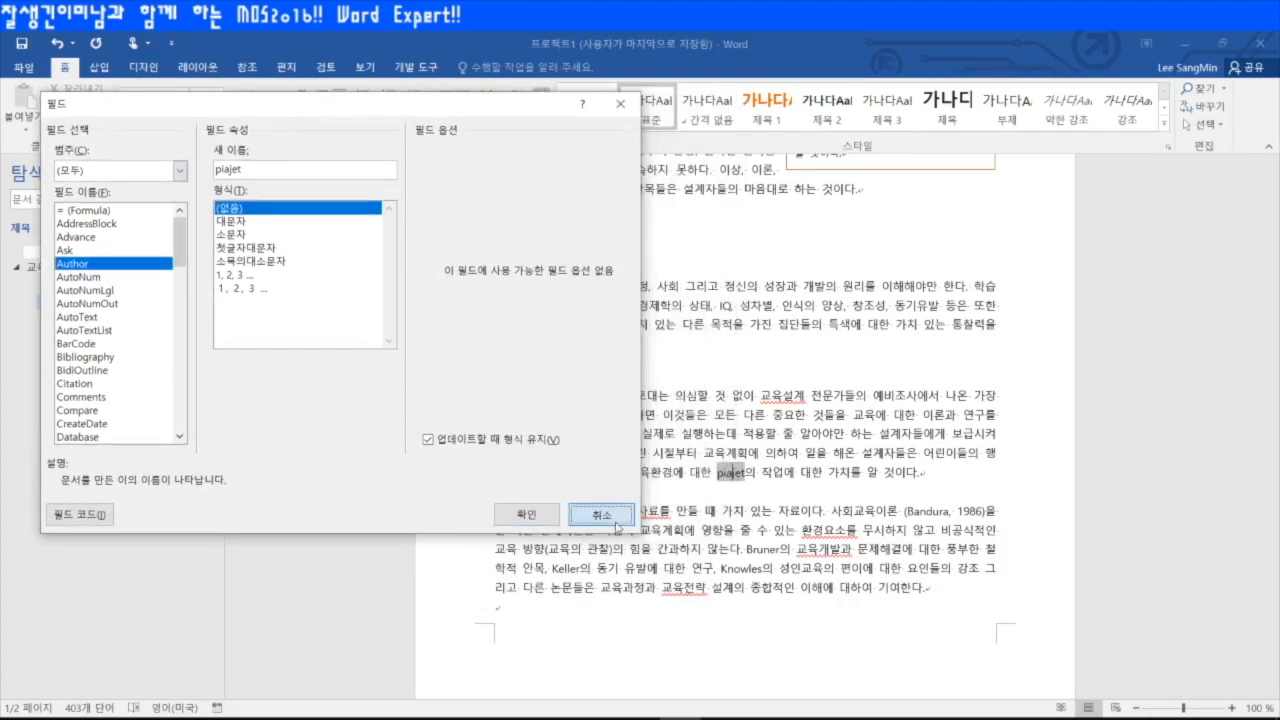
left_click(526, 514)
- Edit the "piajet" field under [특수한 교육이론] to use the 첫글자대문자 format
right_click(730, 473)
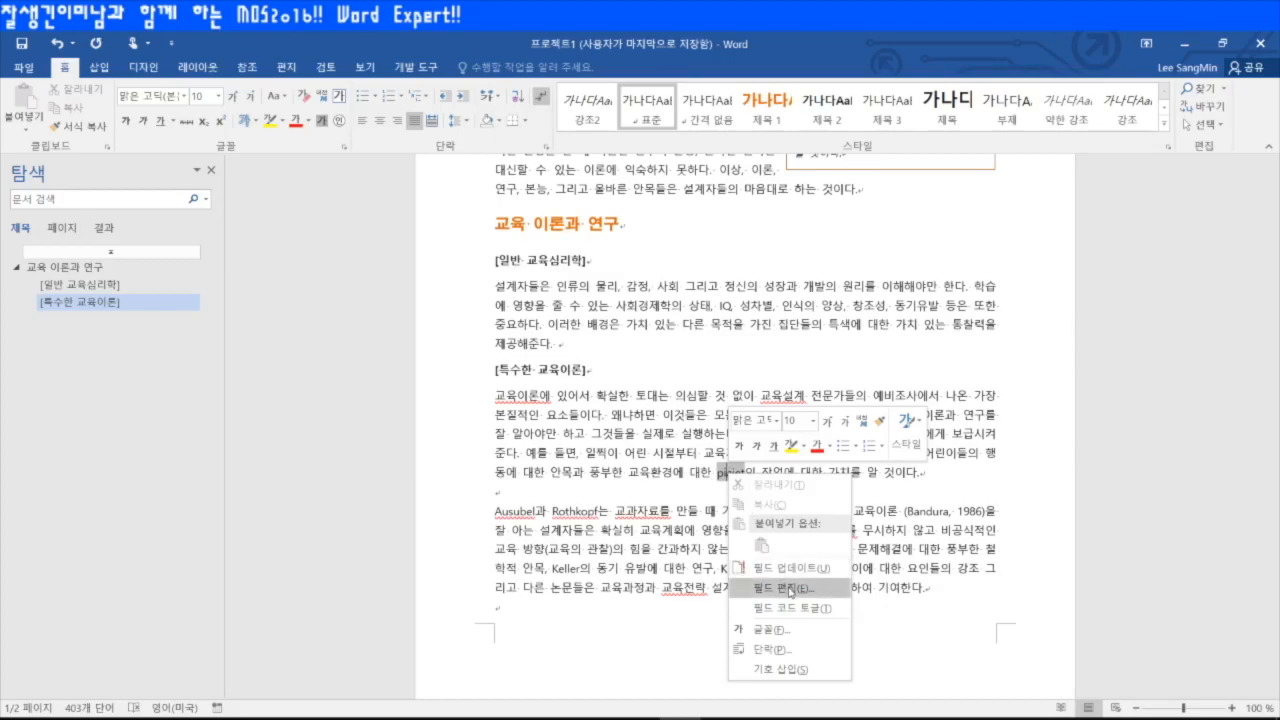
left_click(790, 588)
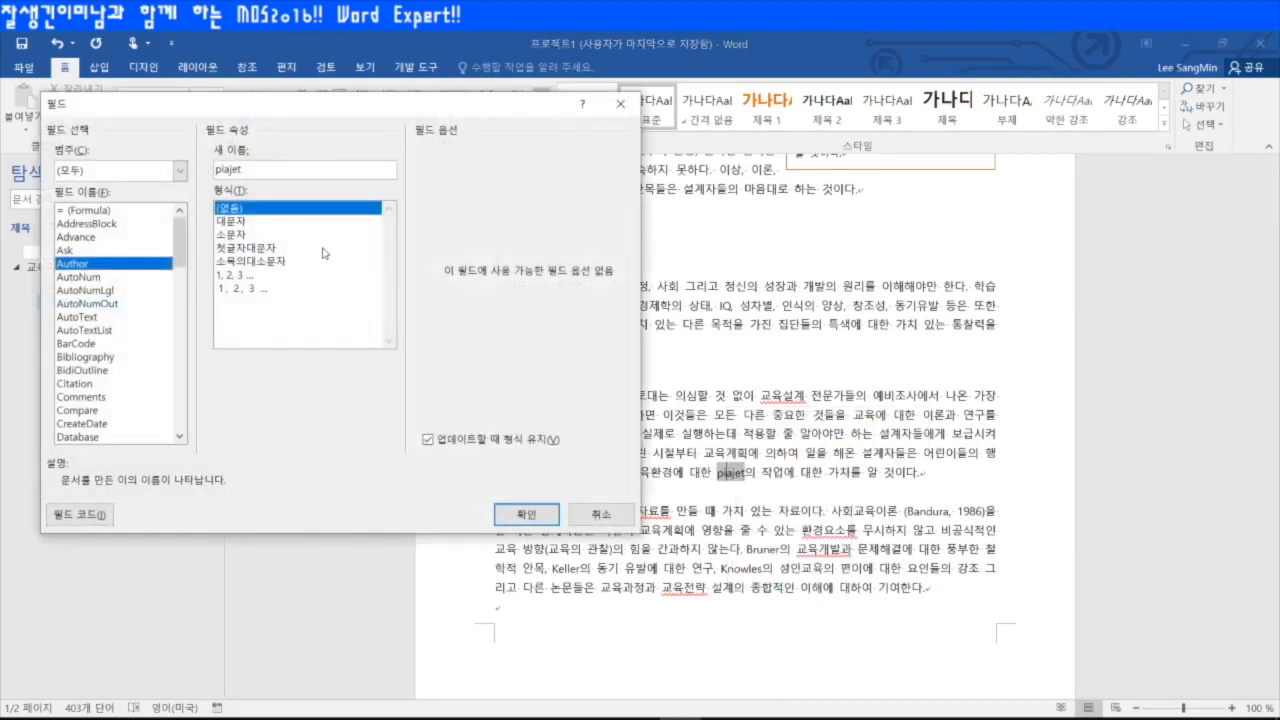
left_click(257, 250)
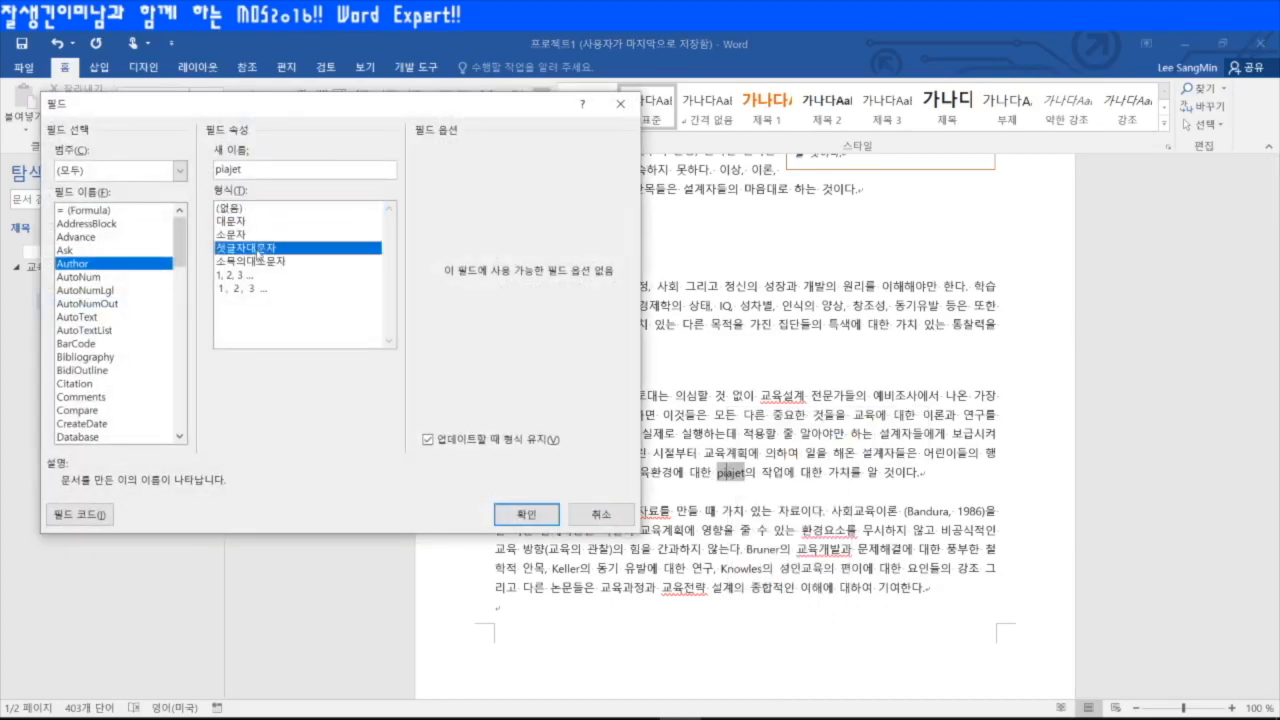
left_click(521, 517)
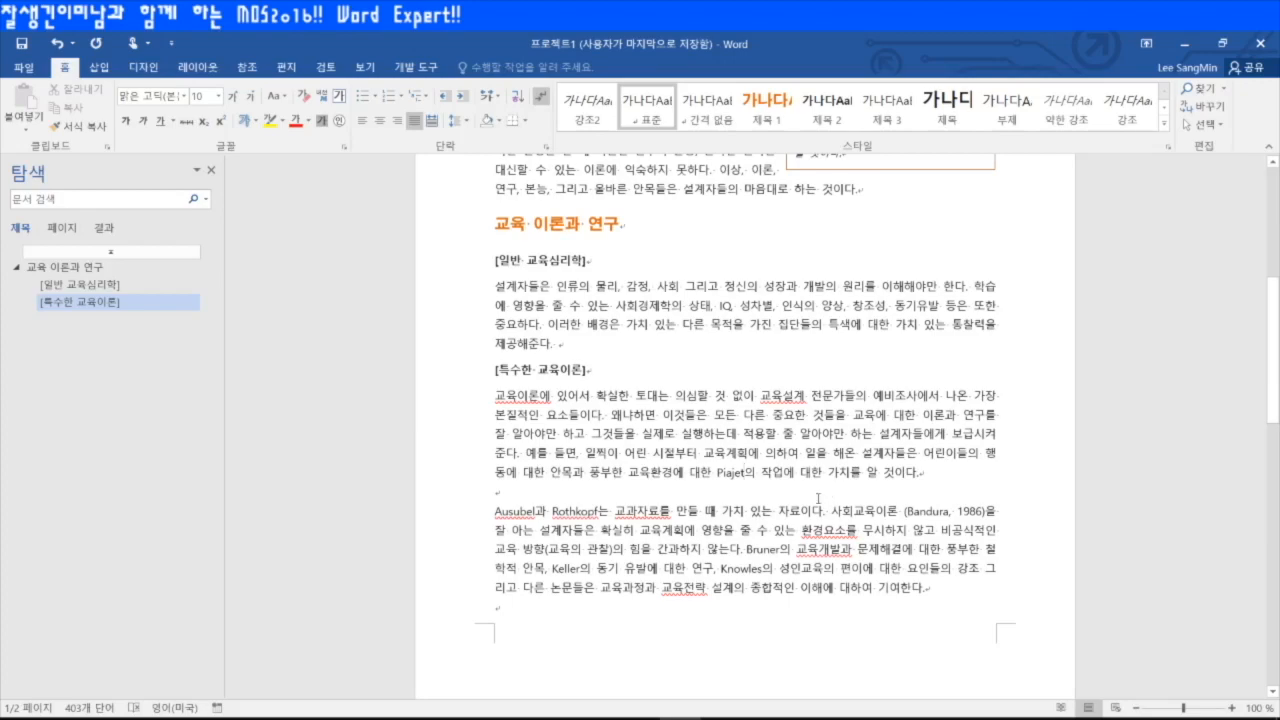
- Link the text box beside the 교육 체계 설계도 paragraph to the empty text box on page 2 so its text flows over
scroll(772, 483, "up", 5)
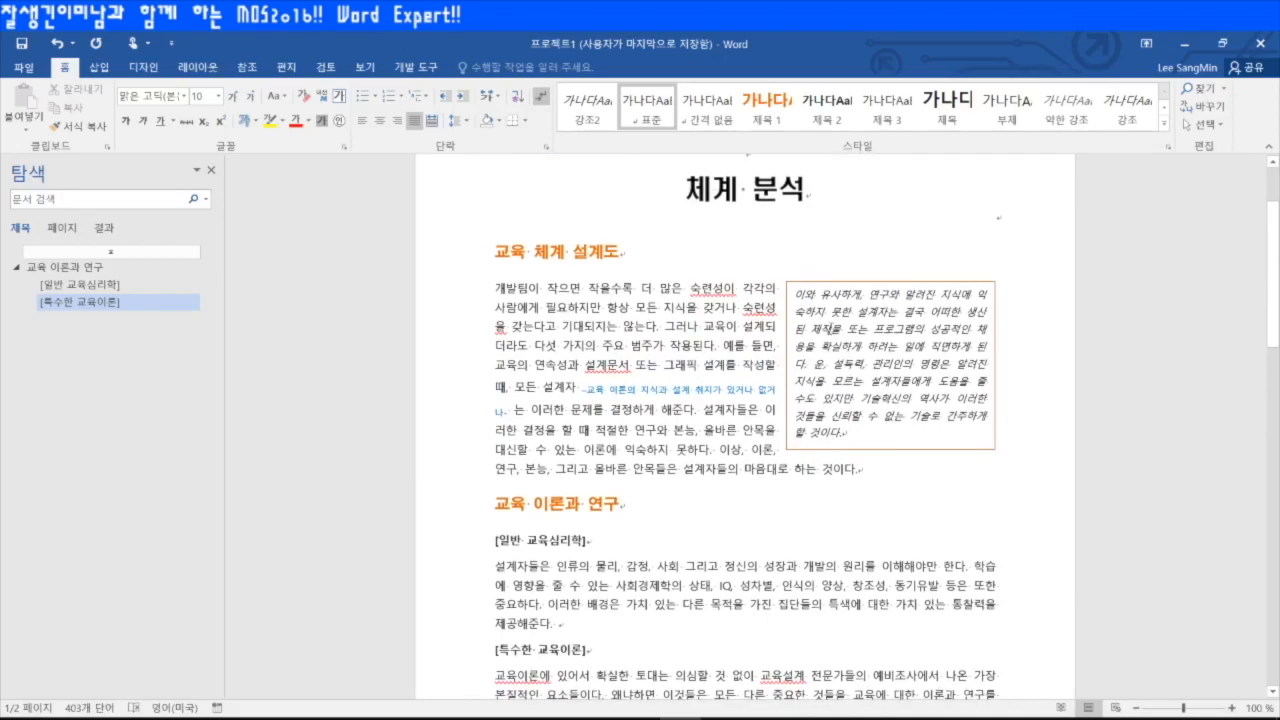
left_click(935, 450)
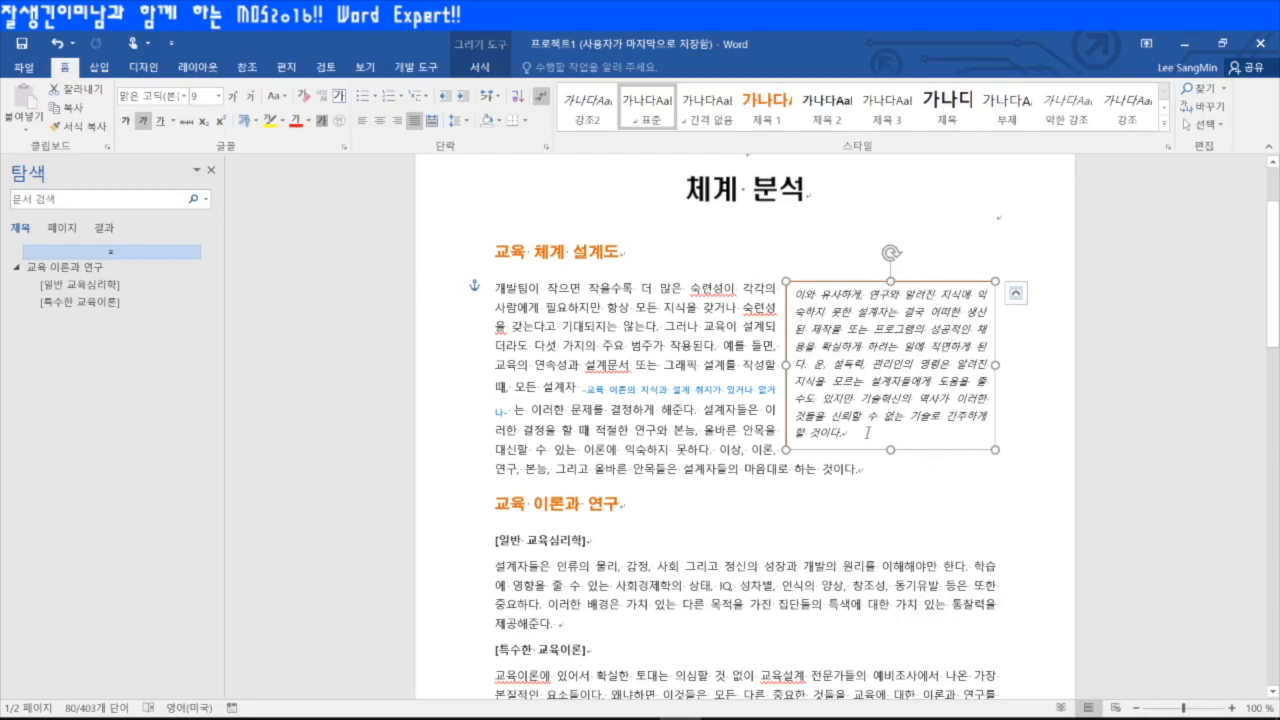
scroll(864, 443, "down", 20)
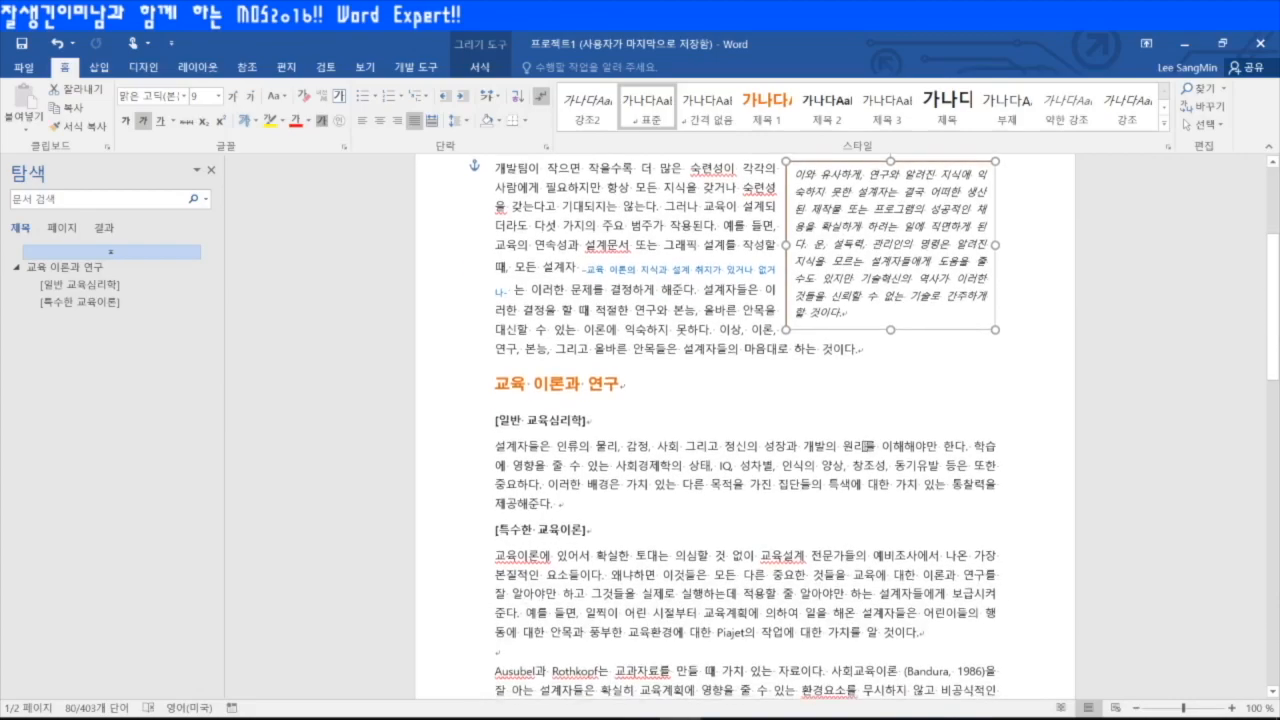
scroll(864, 446, "up", 5)
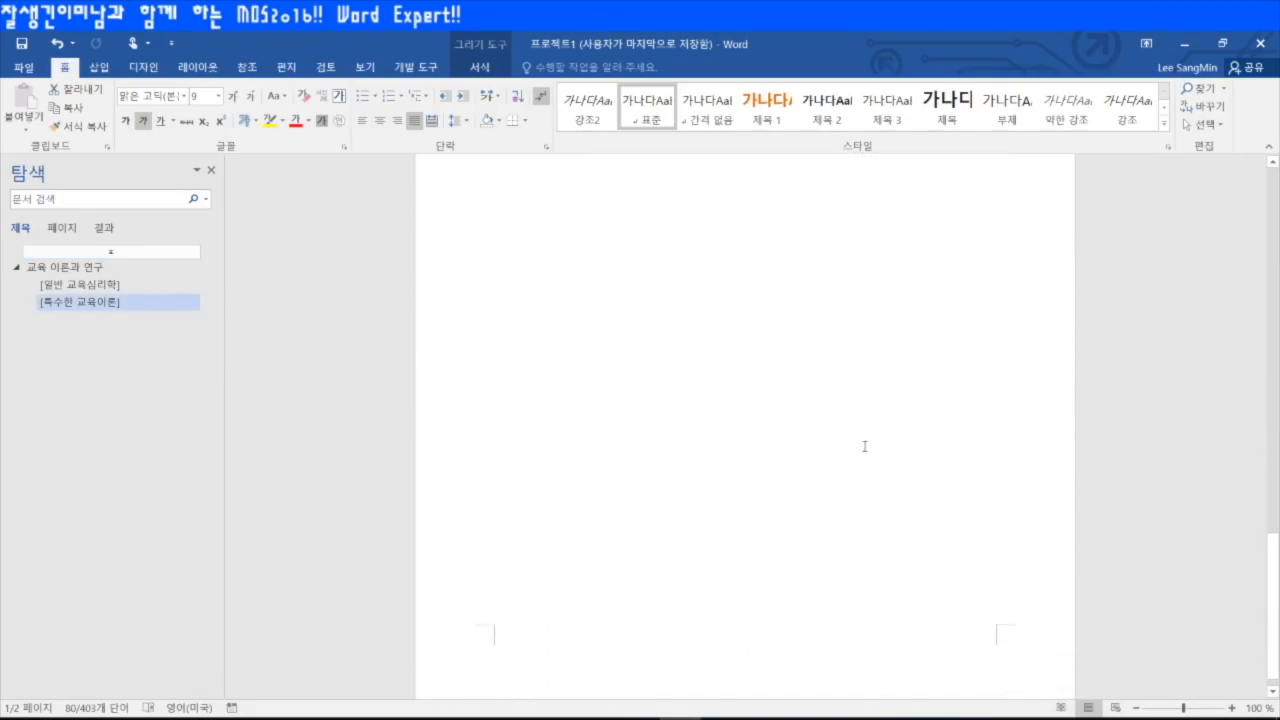
left_click(808, 545)
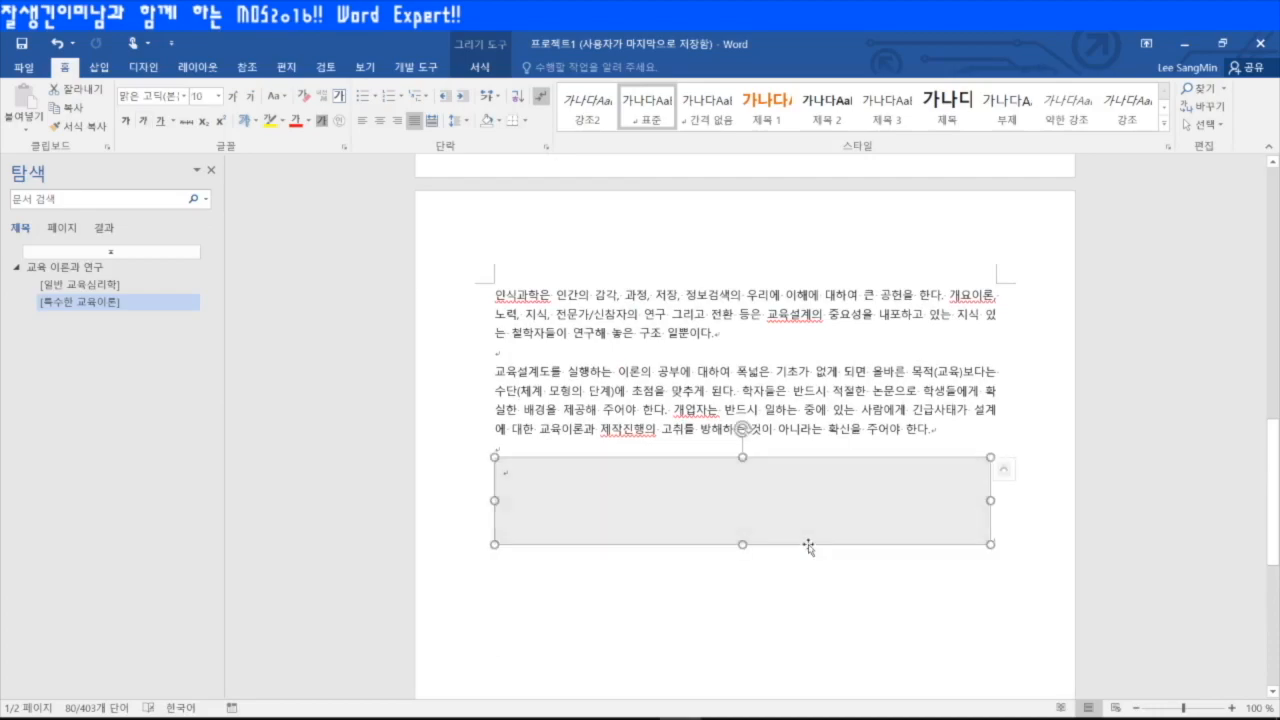
scroll(805, 545, "up", 10)
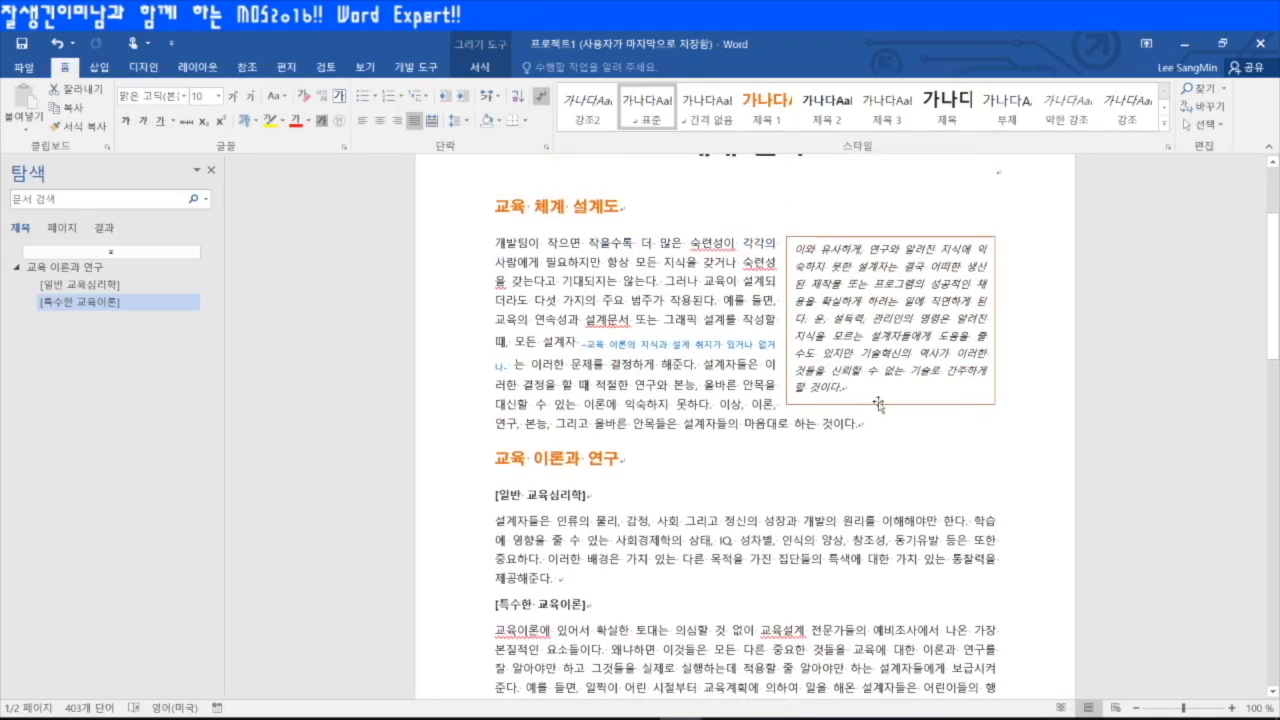
left_click(877, 404)
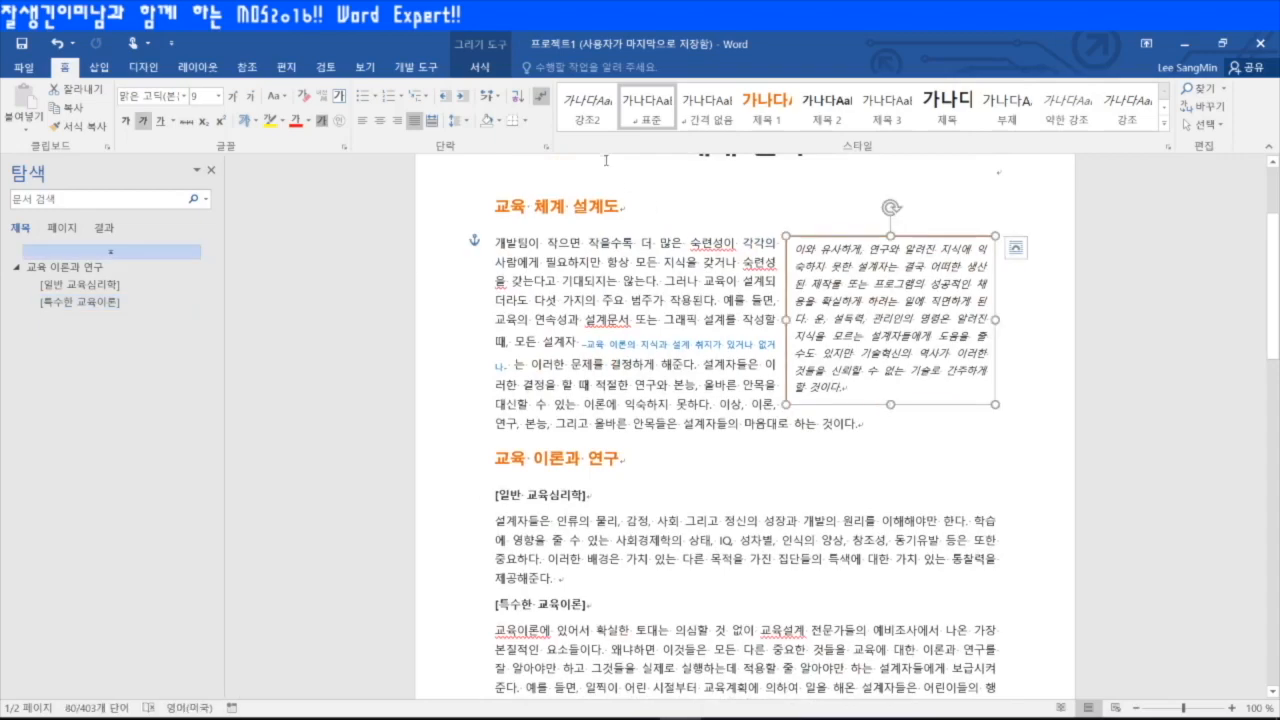
left_click(483, 66)
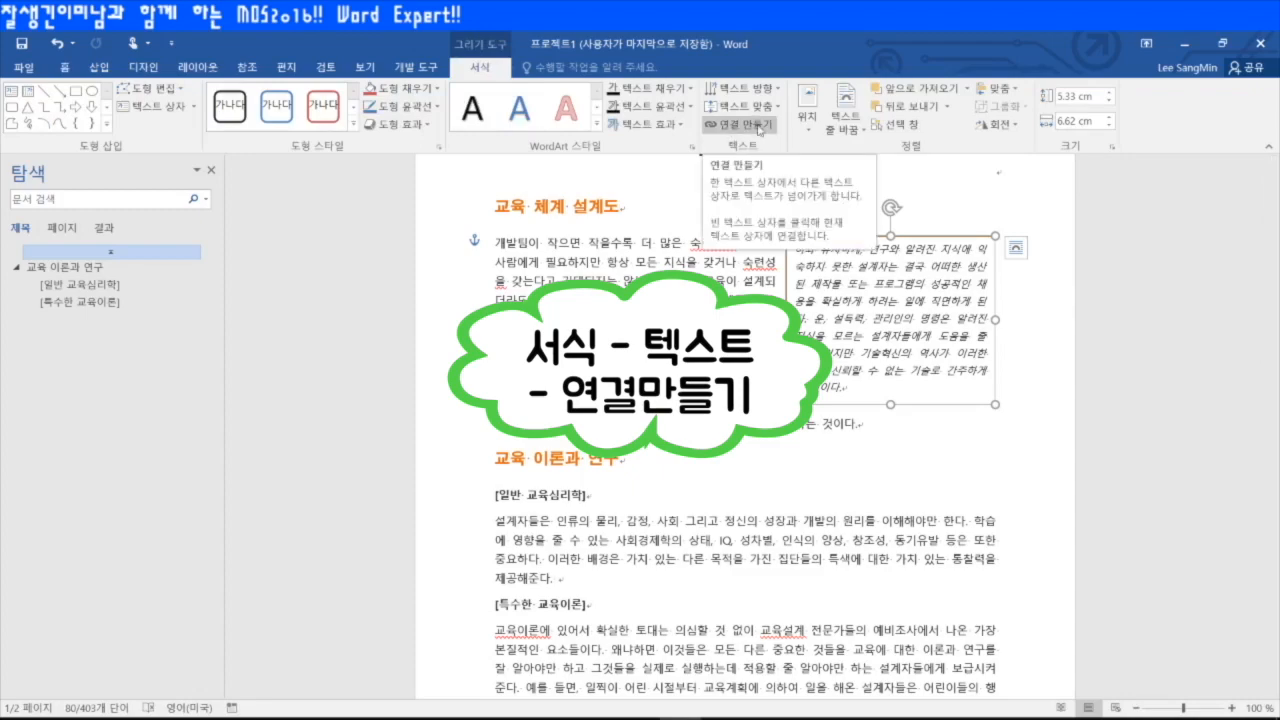
left_click(752, 126)
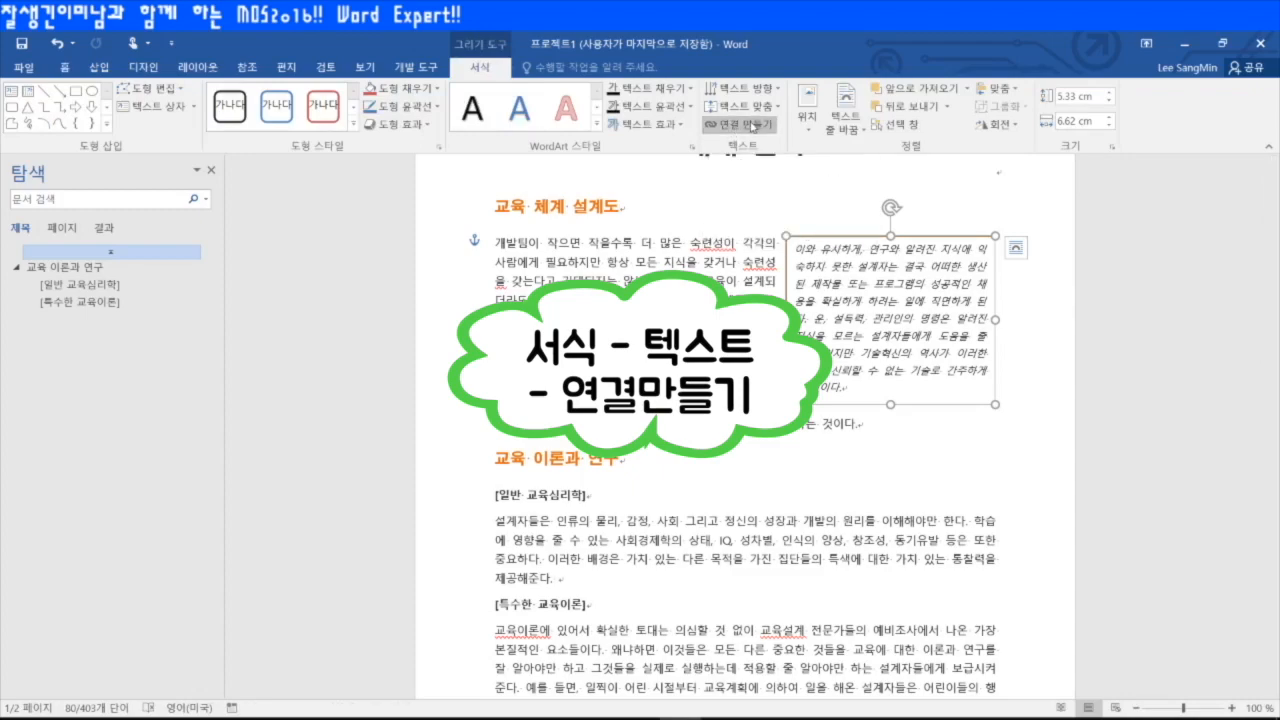
scroll(740, 479, "down", 15)
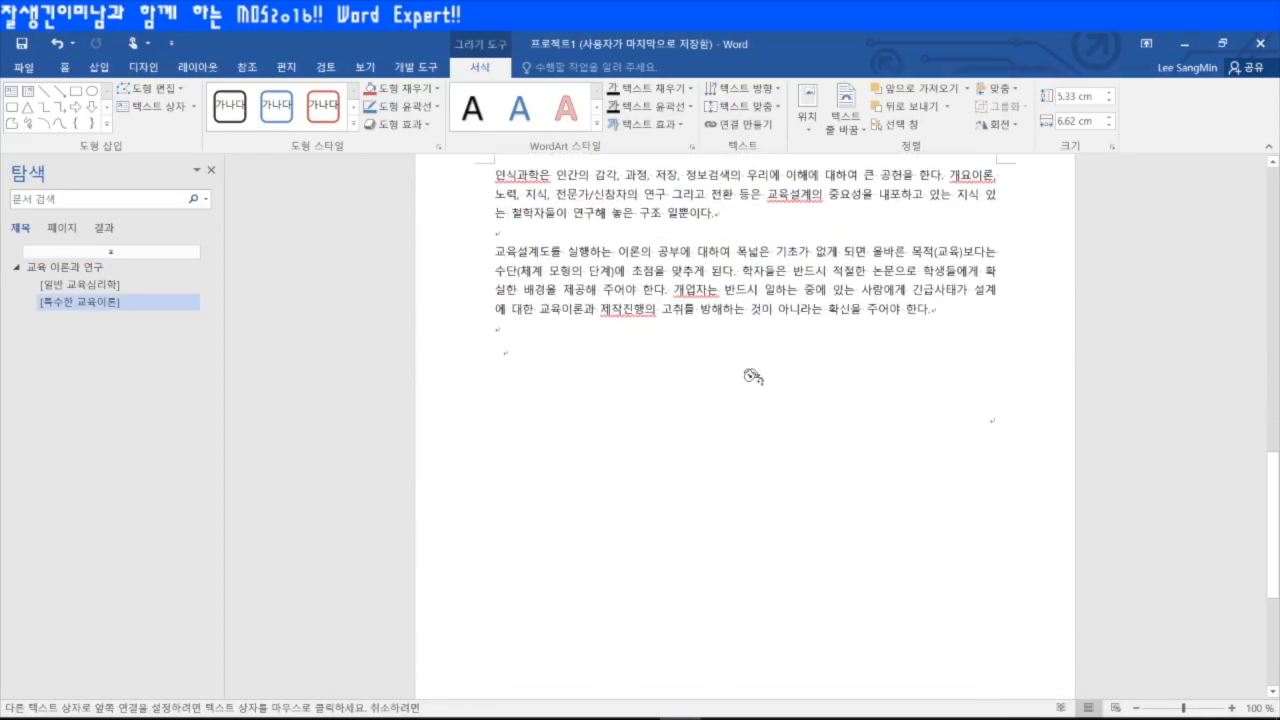
left_click(643, 377)
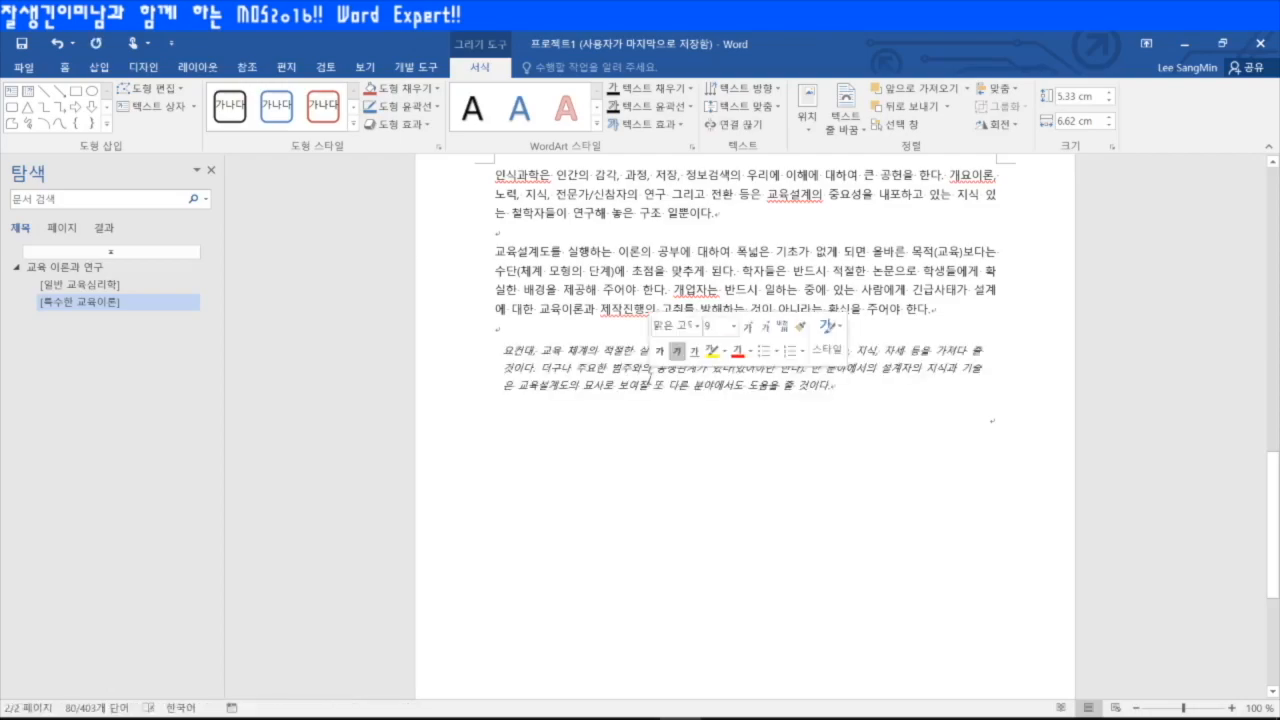
- Examine how the text flows between the two linked text boxes and where the option to break the link (연결 끊기) is offered
scroll(675, 520, "up", 15)
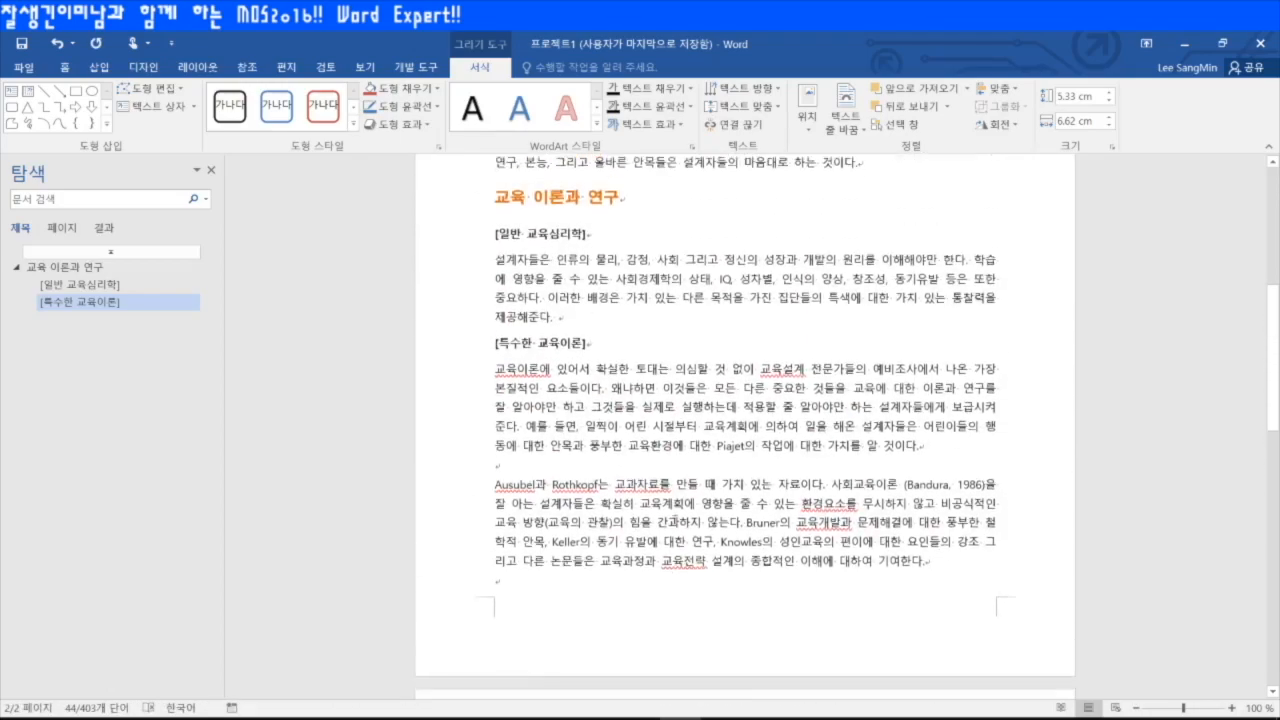
scroll(674, 528, "down", 15)
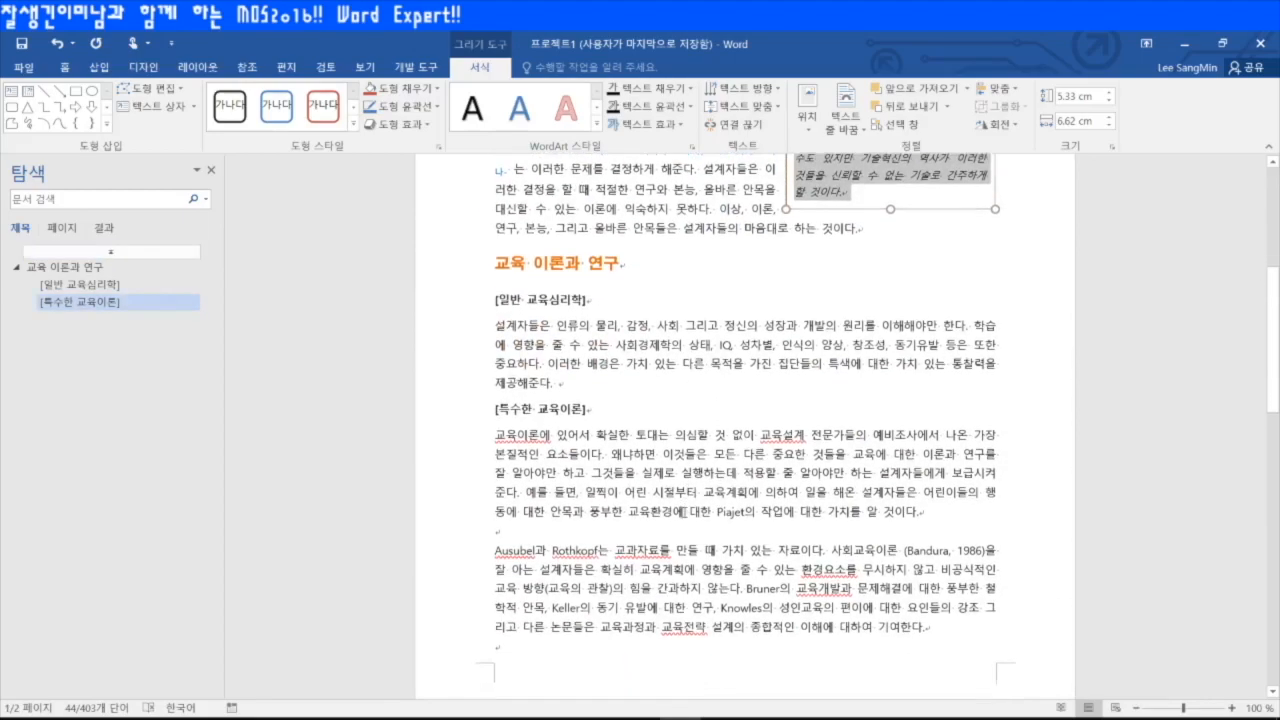
scroll(580, 519, "down", 3)
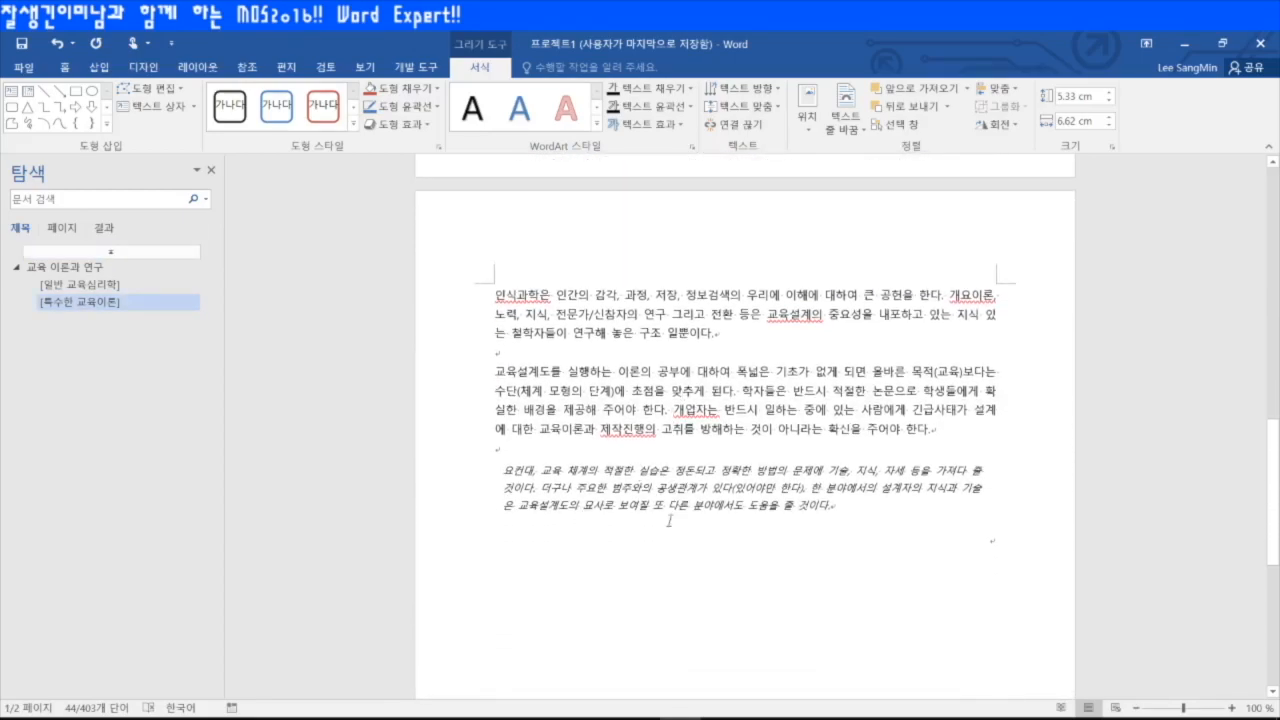
left_click(808, 535)
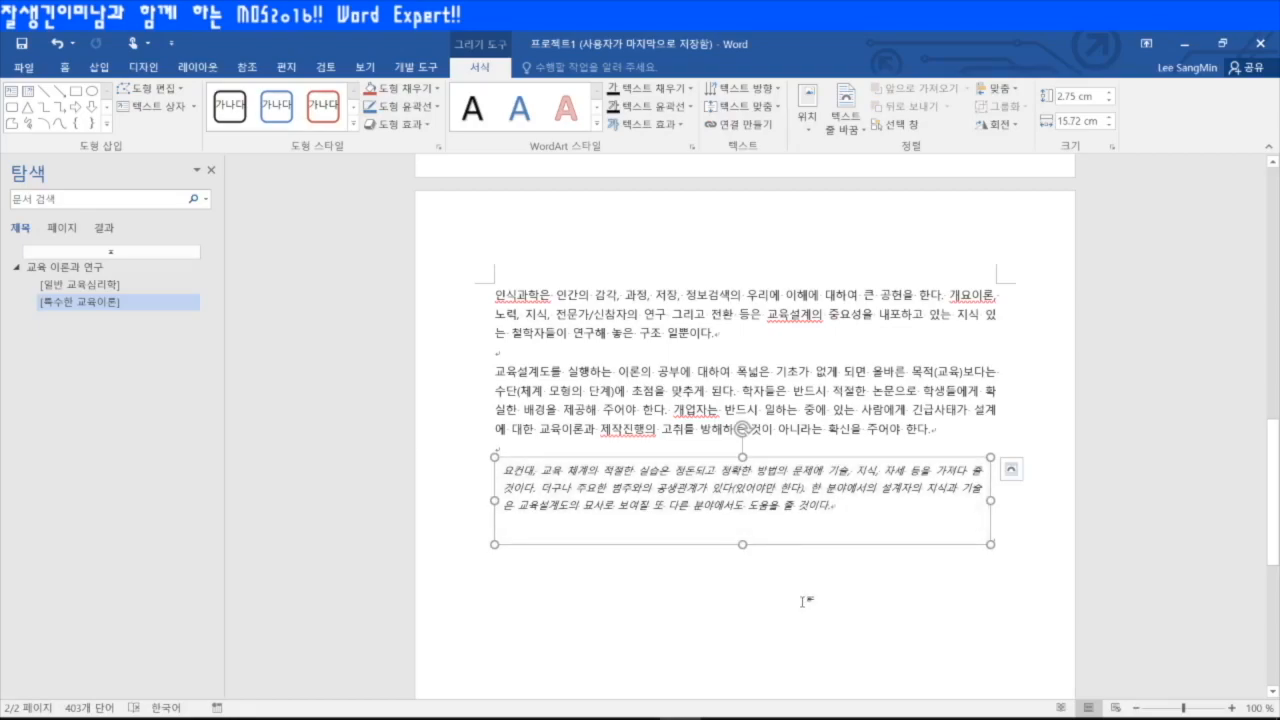
scroll(815, 575, "up", 20)
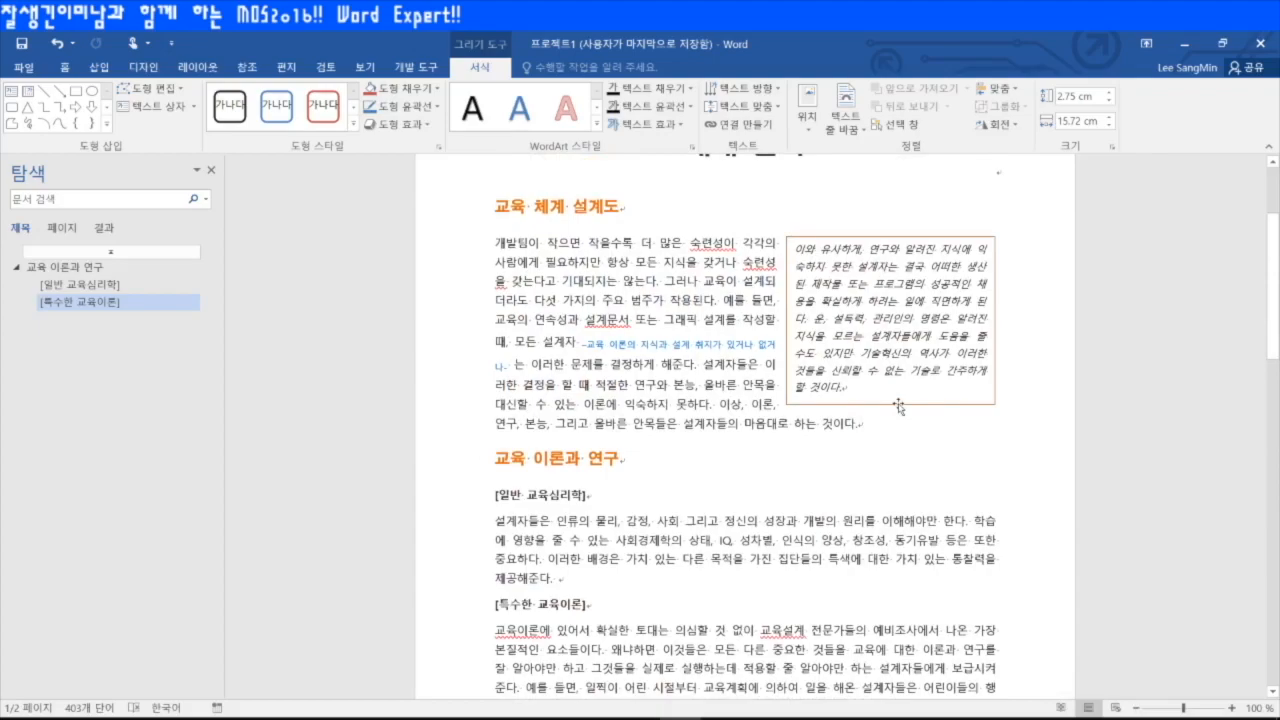
left_click(898, 404)
scroll(744, 486, "down", 4)
scroll(744, 486, "down", 3)
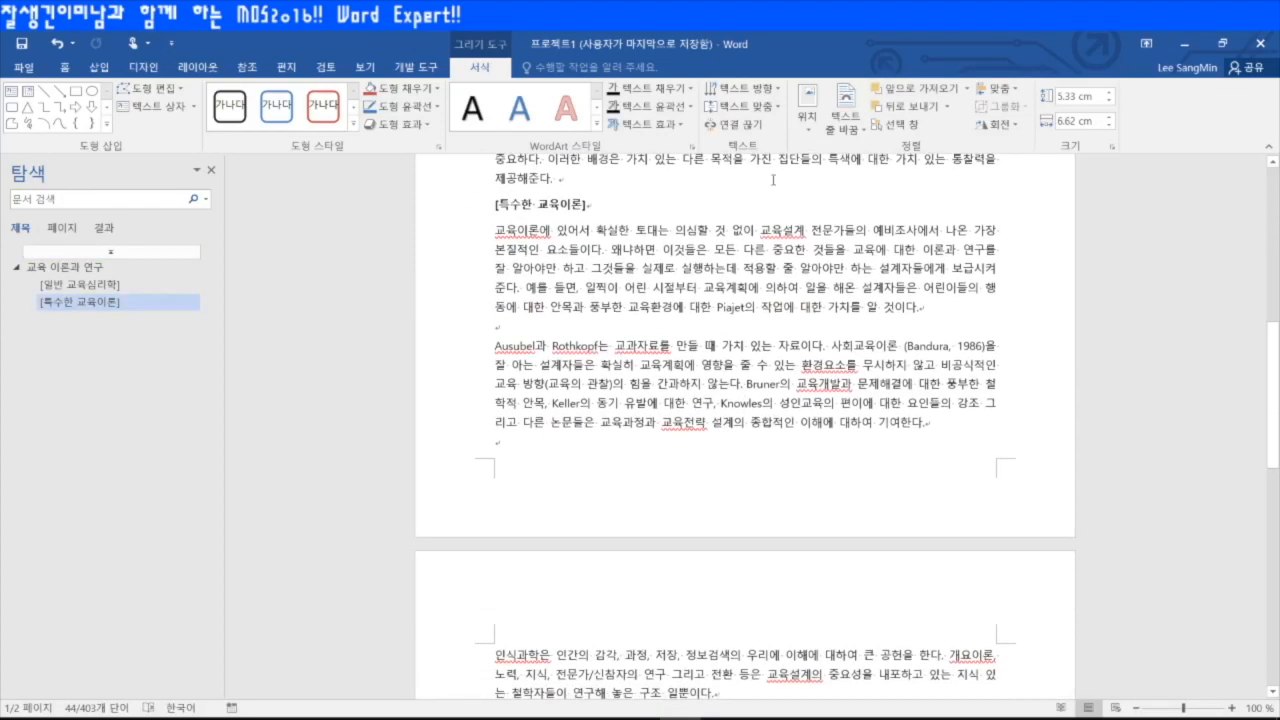
scroll(705, 400, "down", 7)
scroll(705, 400, "down", 1)
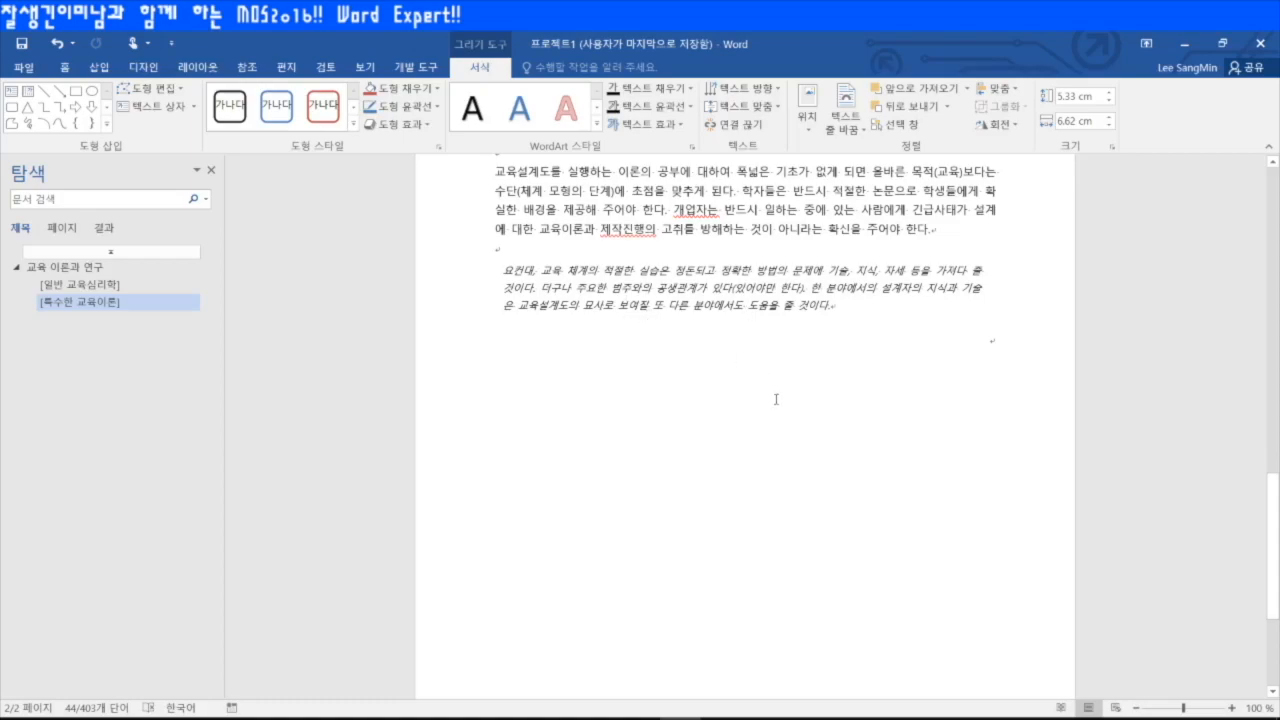
scroll(774, 393, "up", 3)
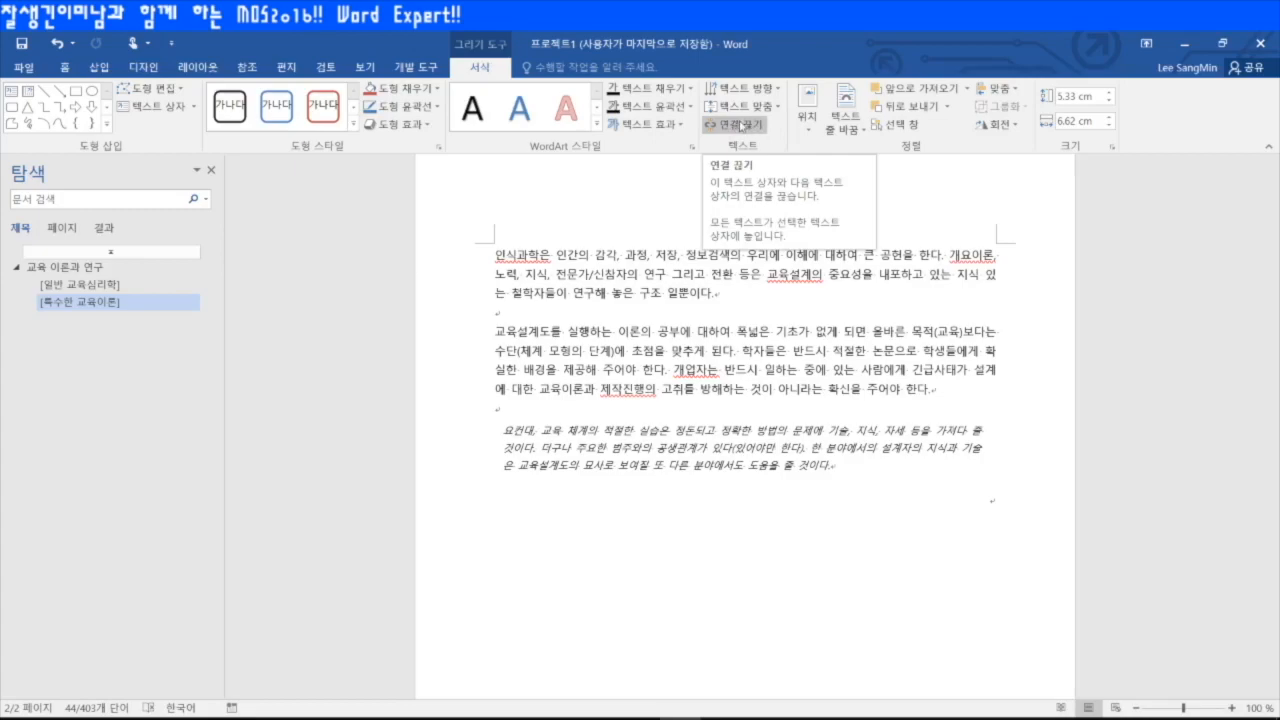
left_click(736, 126)
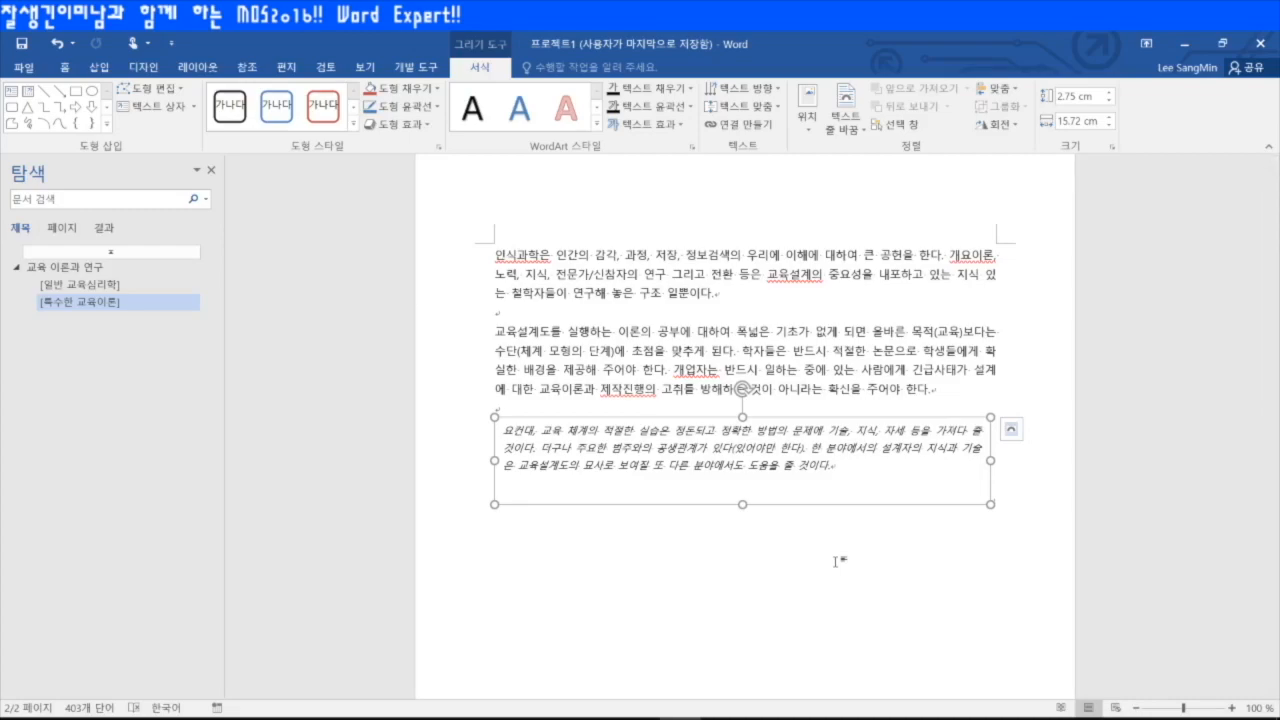
- Add a comment reading "유의미 수요학습" to the word "Ausubel" under [특수한 교육이론]
scroll(835, 561, "up", 6)
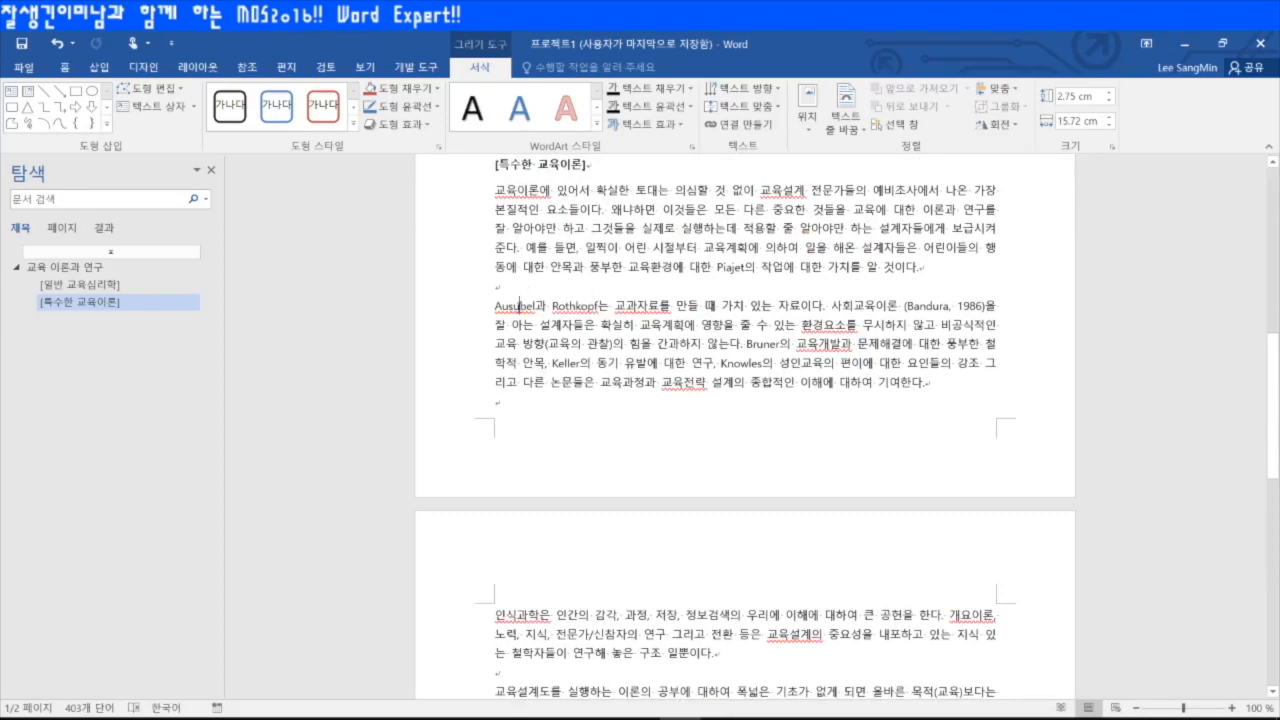
double_click(515, 306)
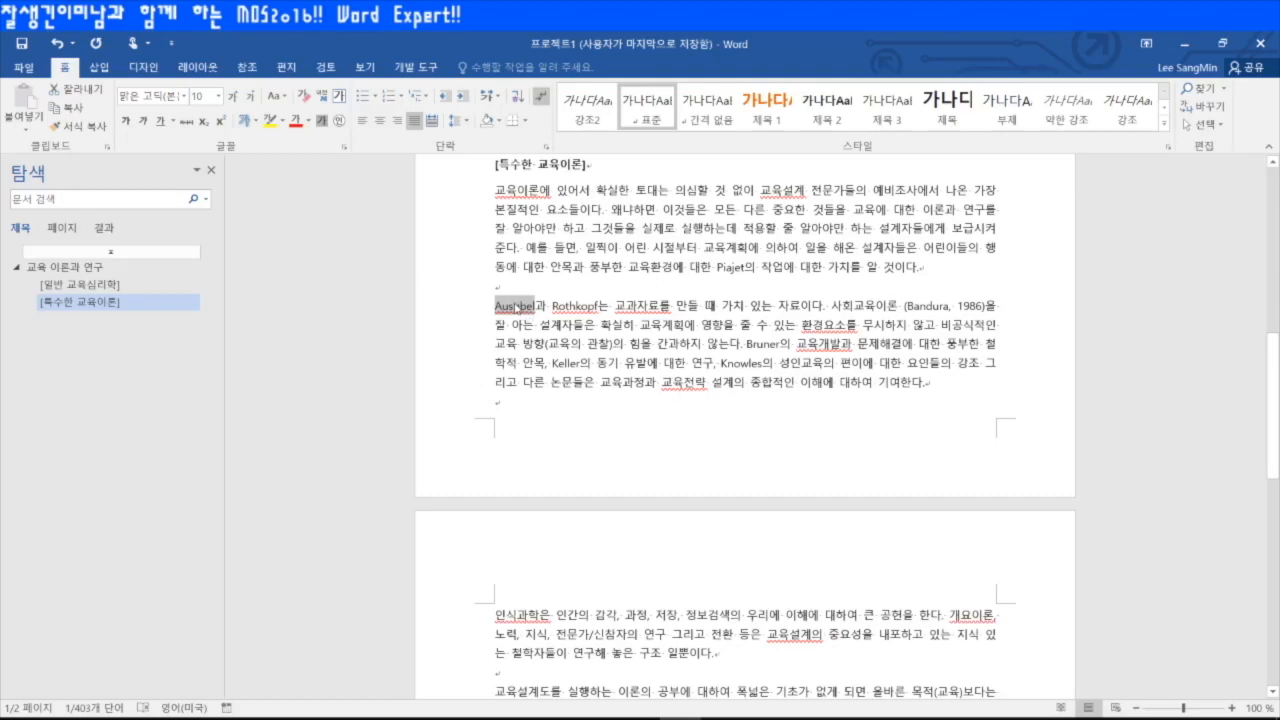
right_click(515, 307)
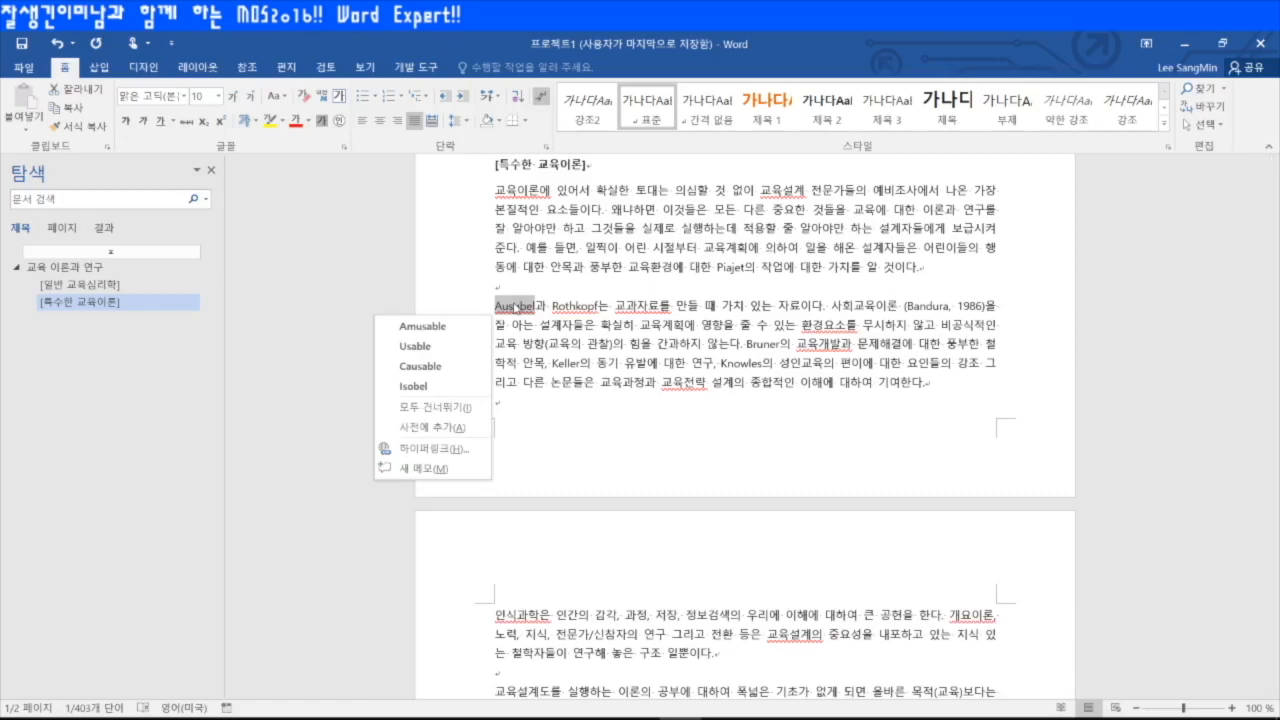
left_click(443, 470)
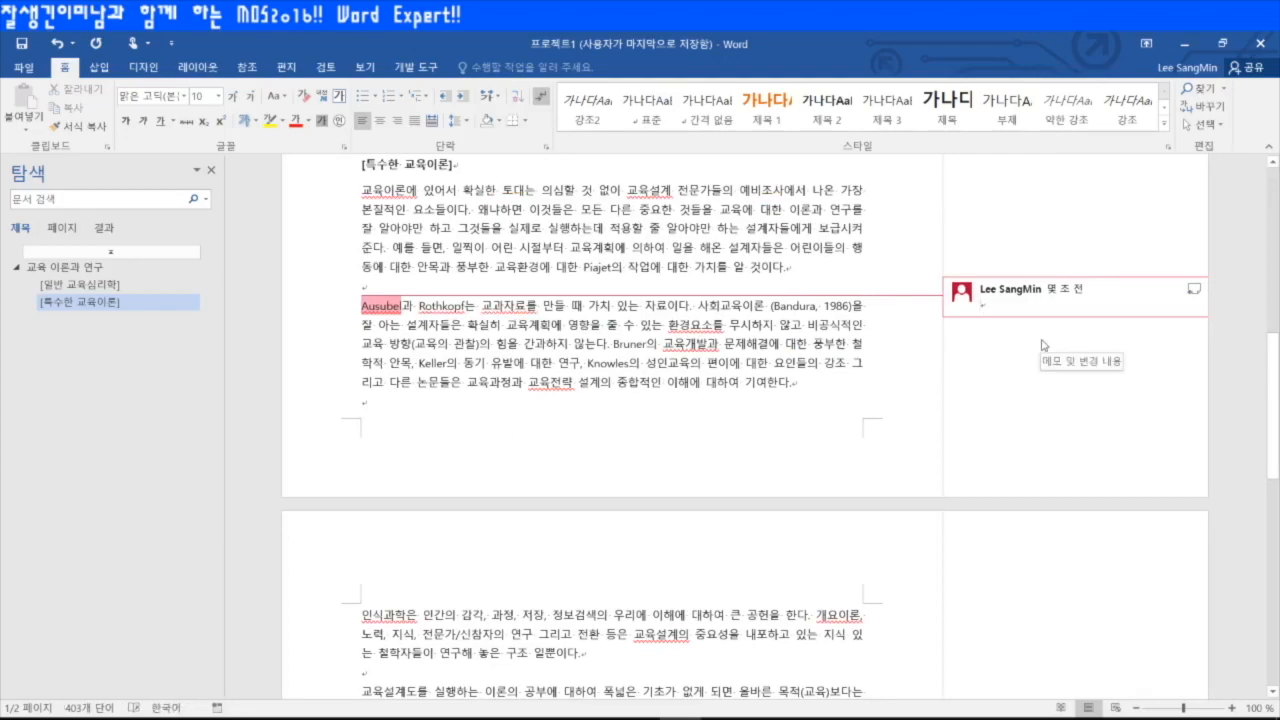
type("유의미 ㅎ수요학습")
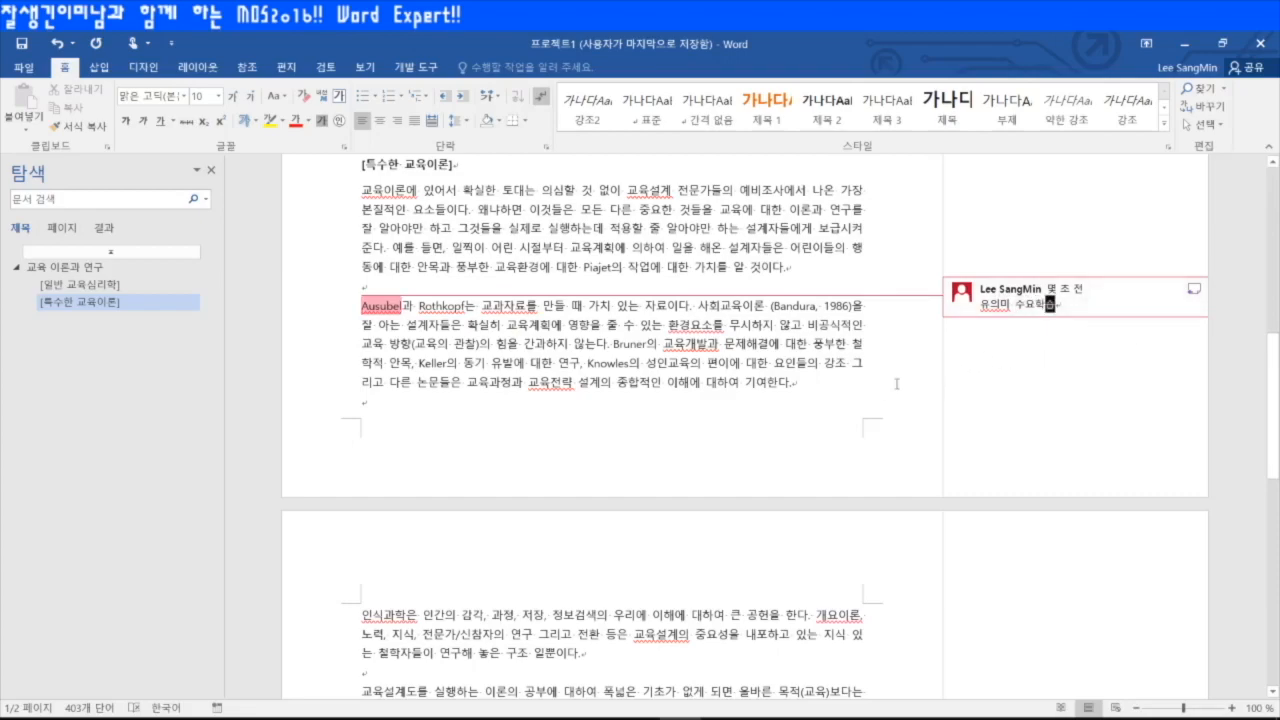
key("Return")
key("BackSpace")
left_click(904, 351)
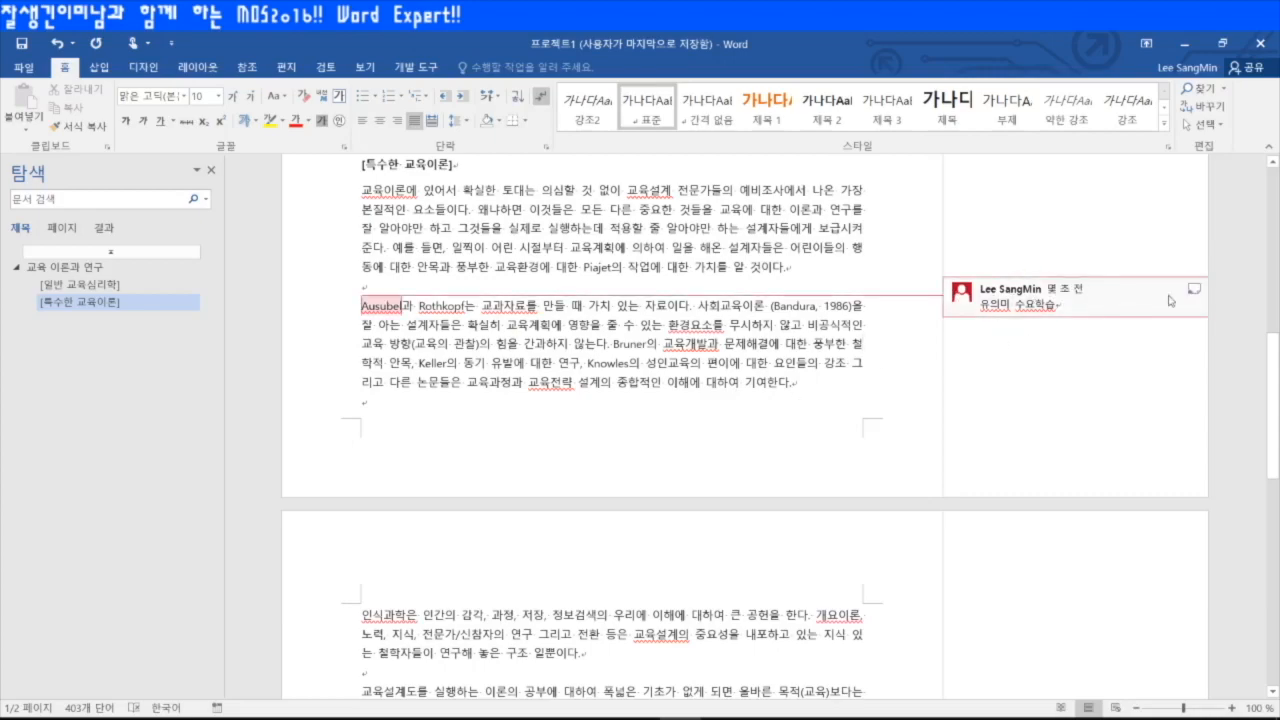
- Turn off the full comment display (메모 표시), and view the "Ausubel" comment from its marker before closing it
left_click(323, 70)
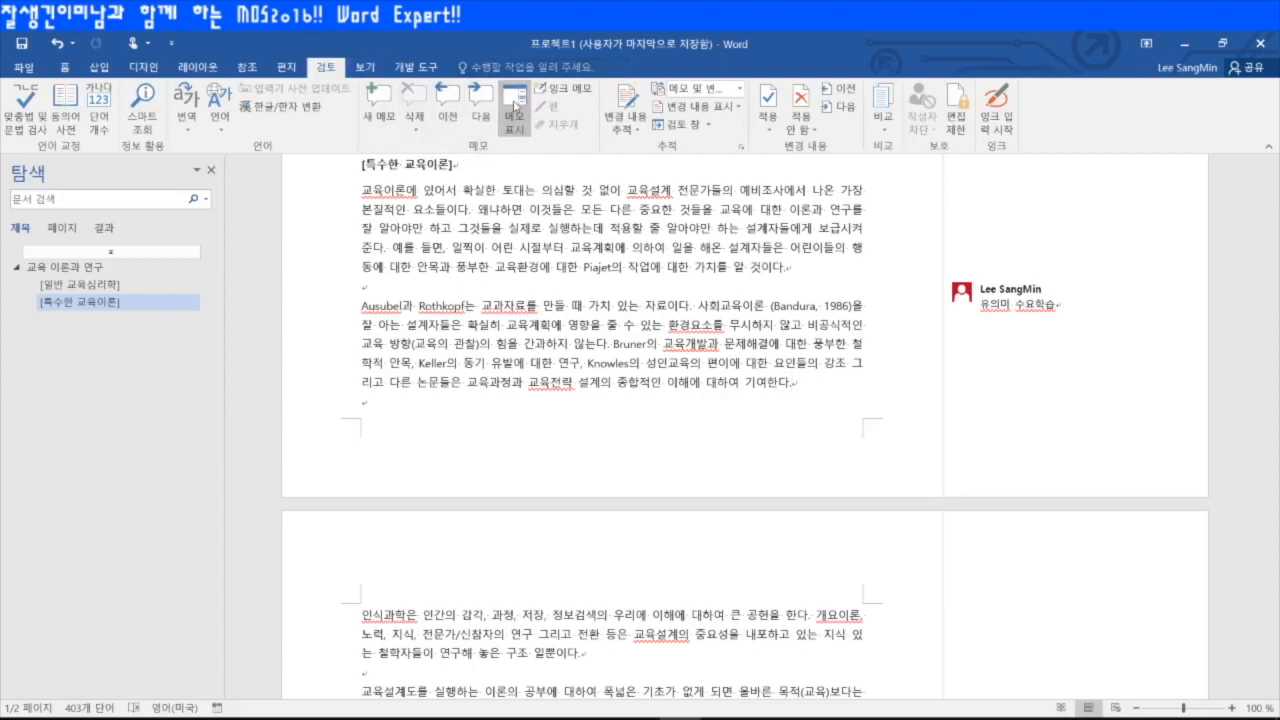
left_click(515, 107)
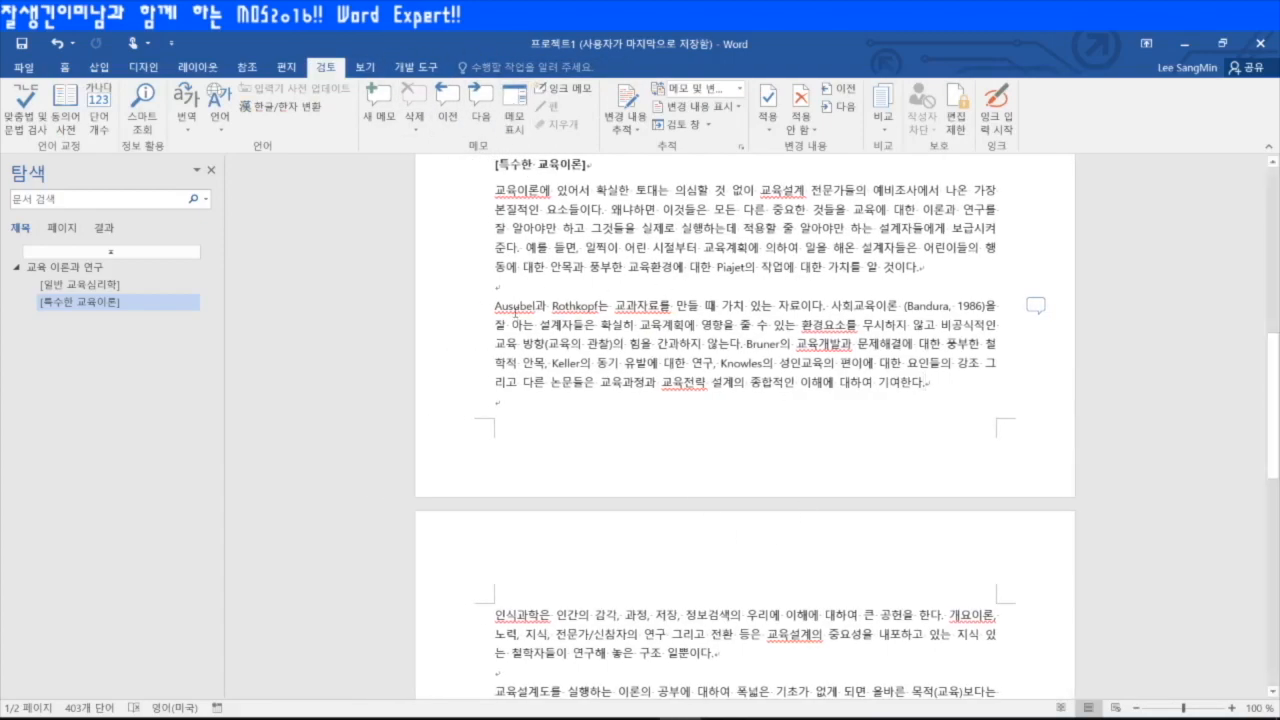
left_click(1037, 306)
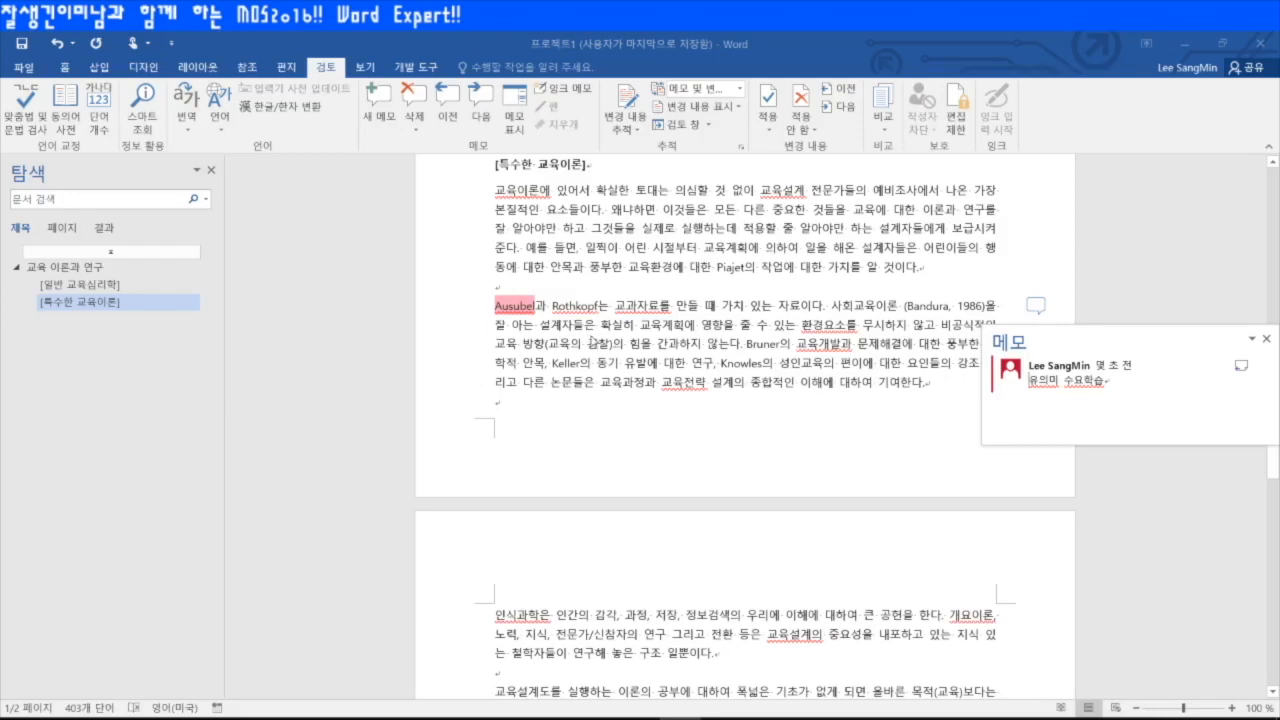
scroll(551, 399, "up", 4)
scroll(609, 463, "up", 4)
left_click(1266, 340)
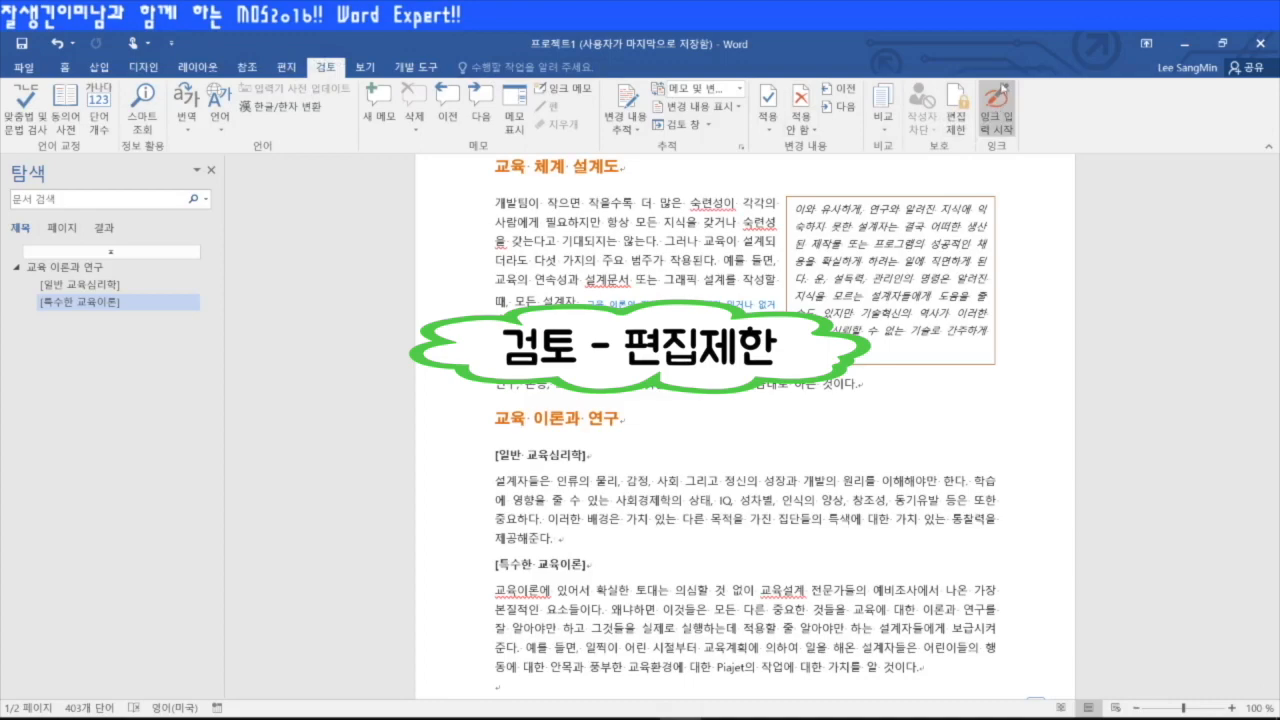
- Enable restricting formatting to selected styles (서식을 선택한 스타일로 제한) and review its settings without changing them
left_click(953, 110)
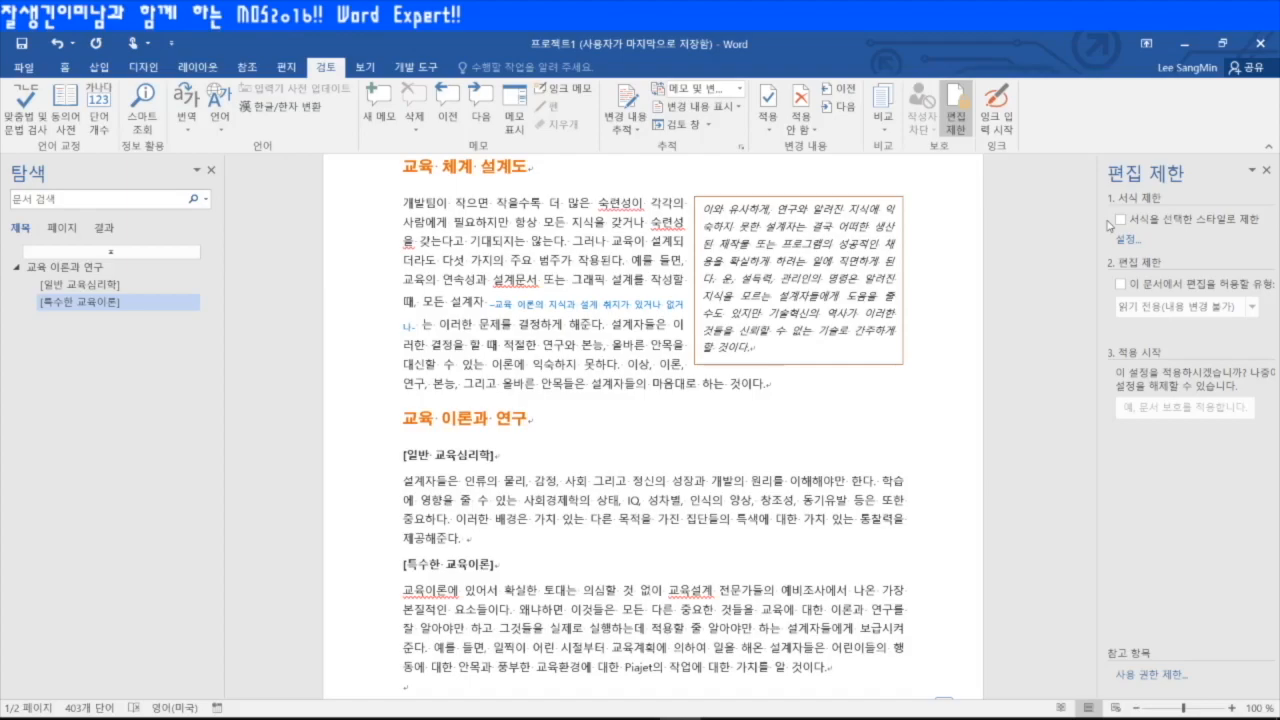
left_click(1119, 220)
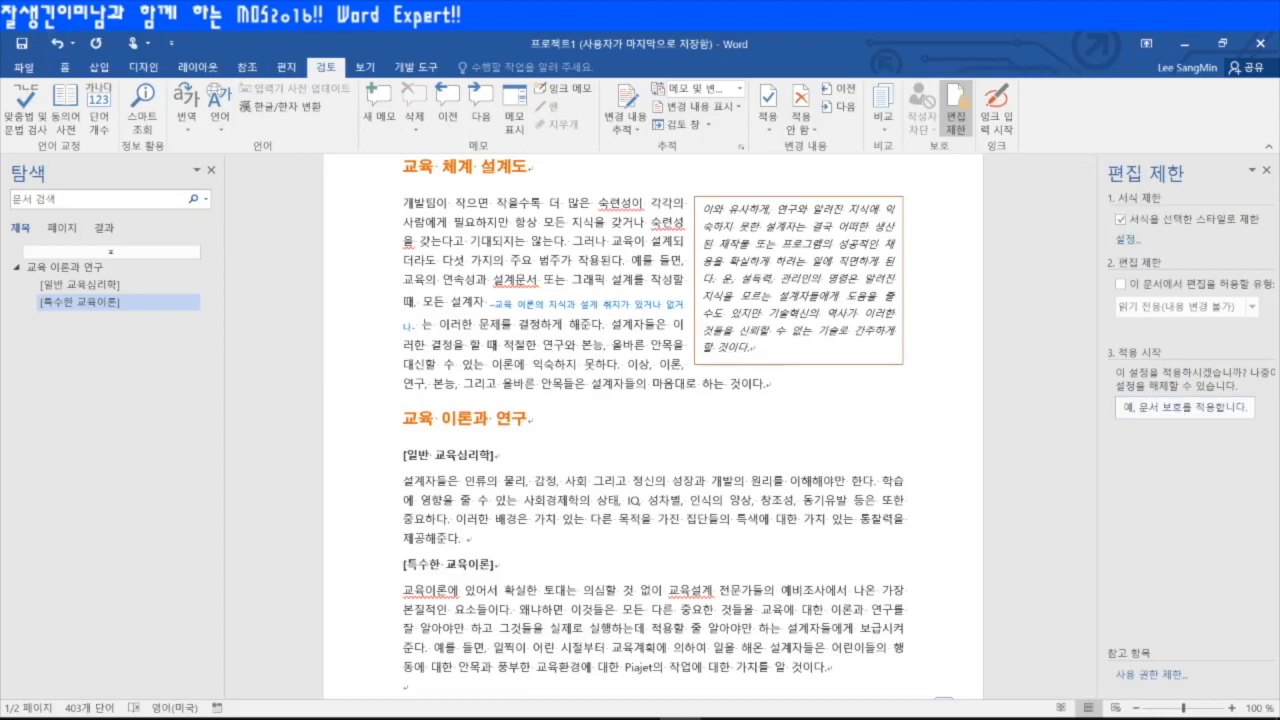
left_click(1127, 240)
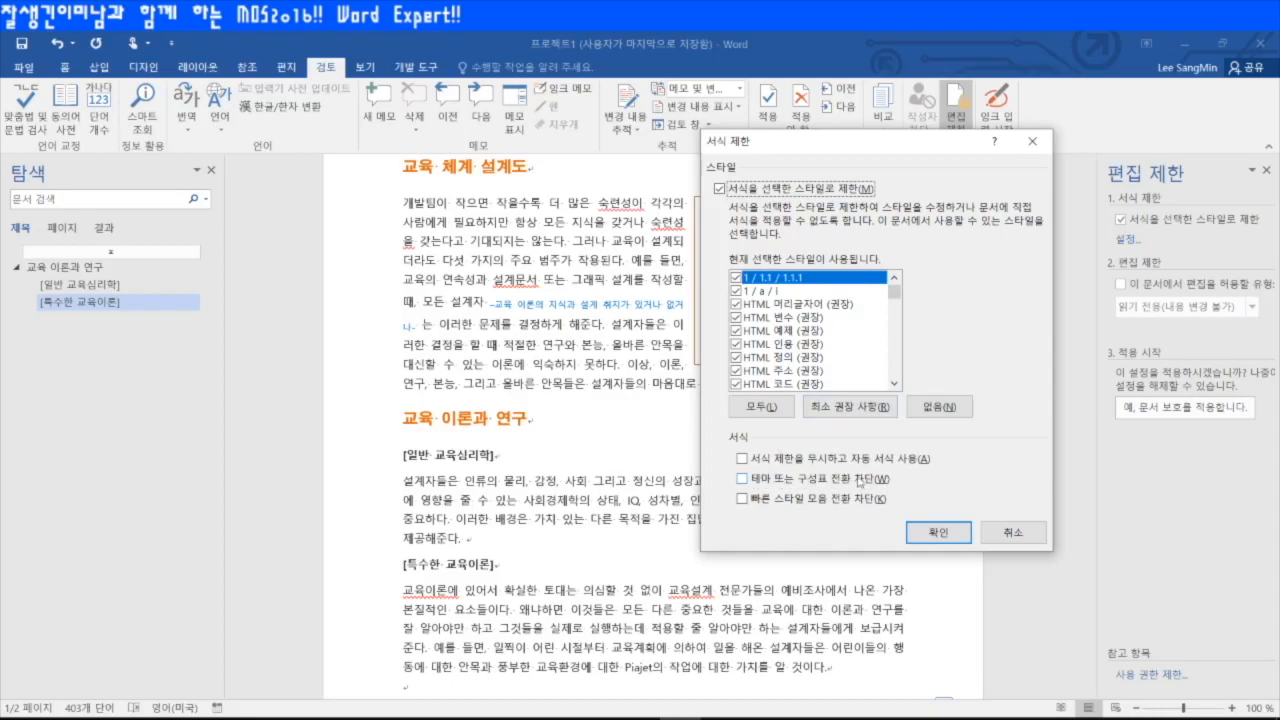
left_click(1015, 538)
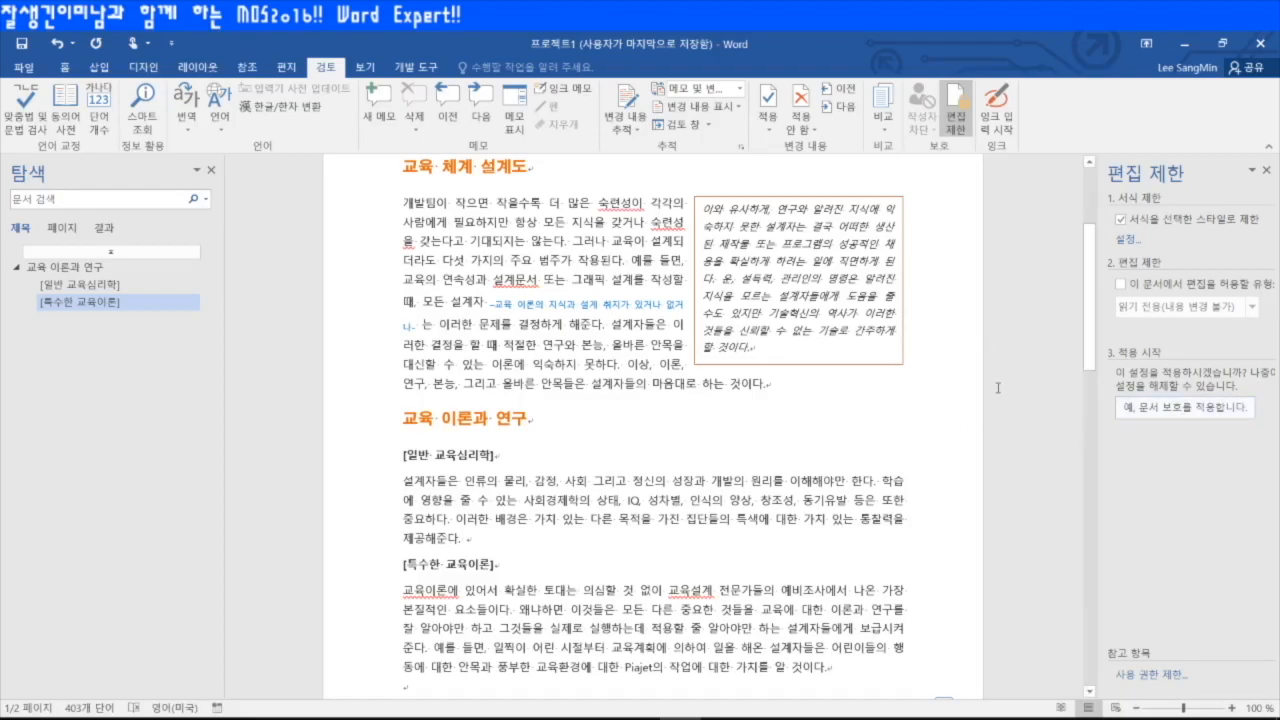
scroll(724, 490, "up", 3)
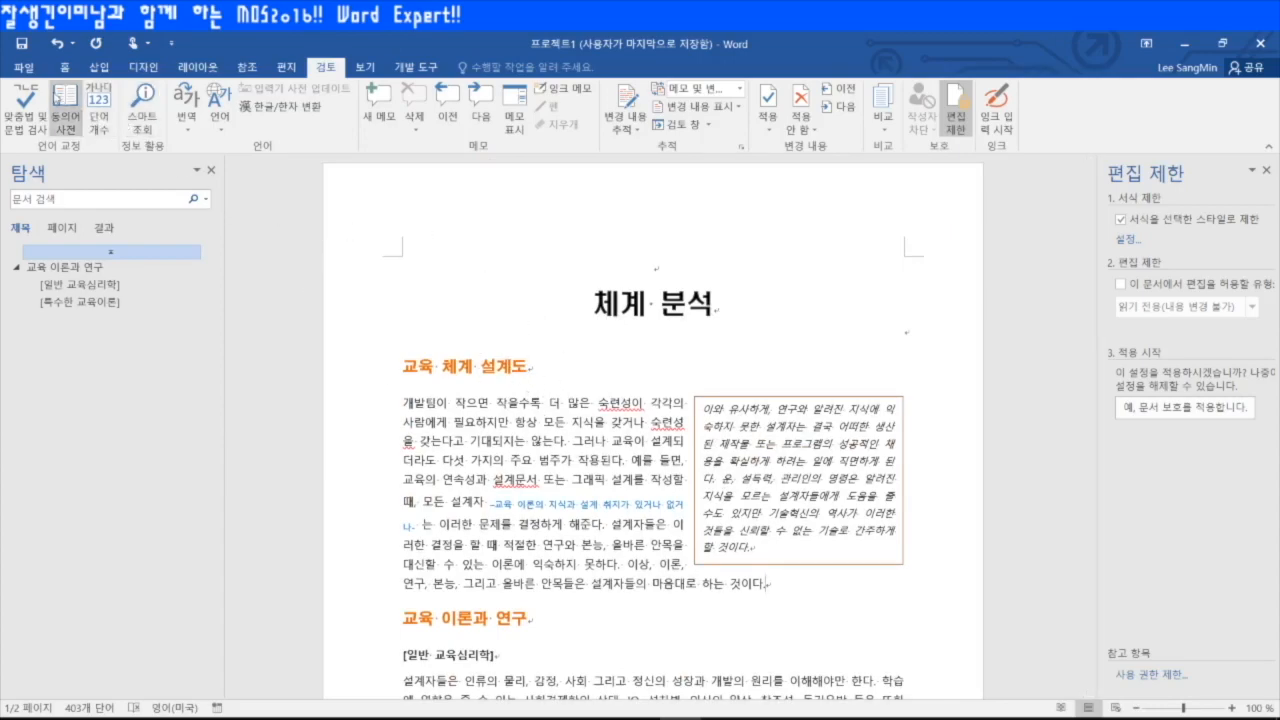
- Open the 프로젝트2 document and bring up find and replace (바꾸기) for it
left_click(30, 67)
left_click(493, 408)
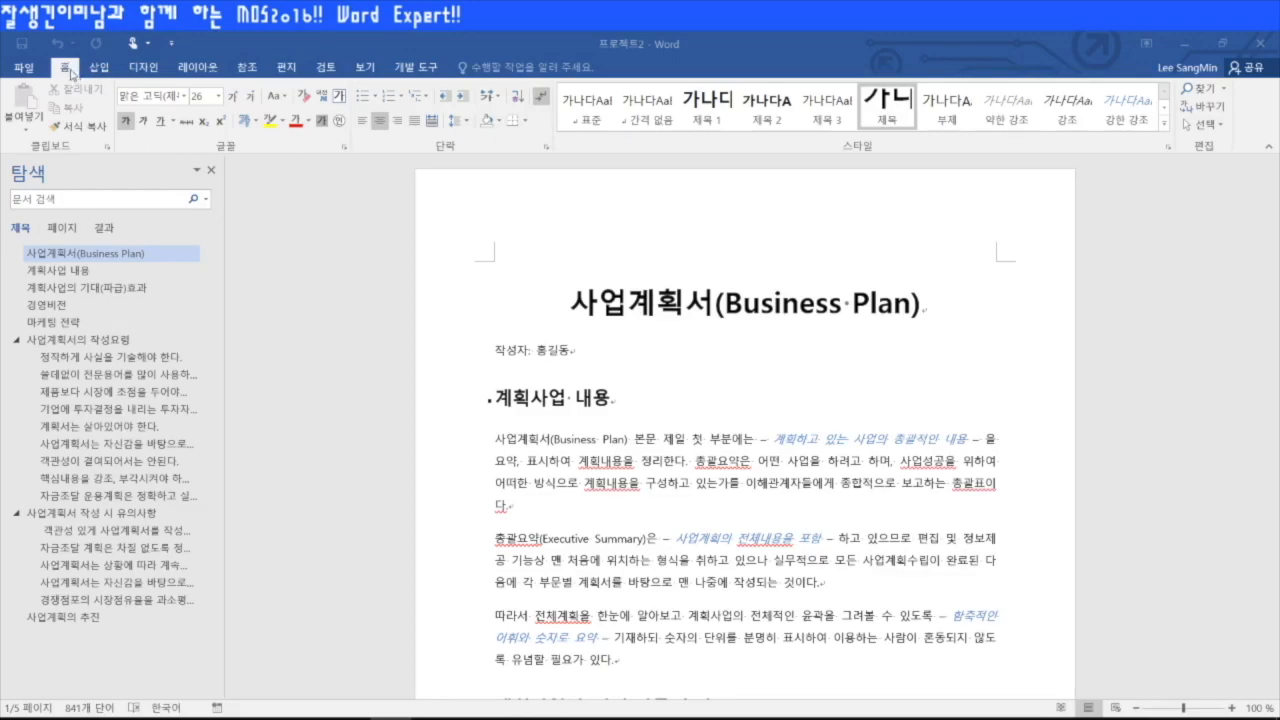
left_click(1212, 107)
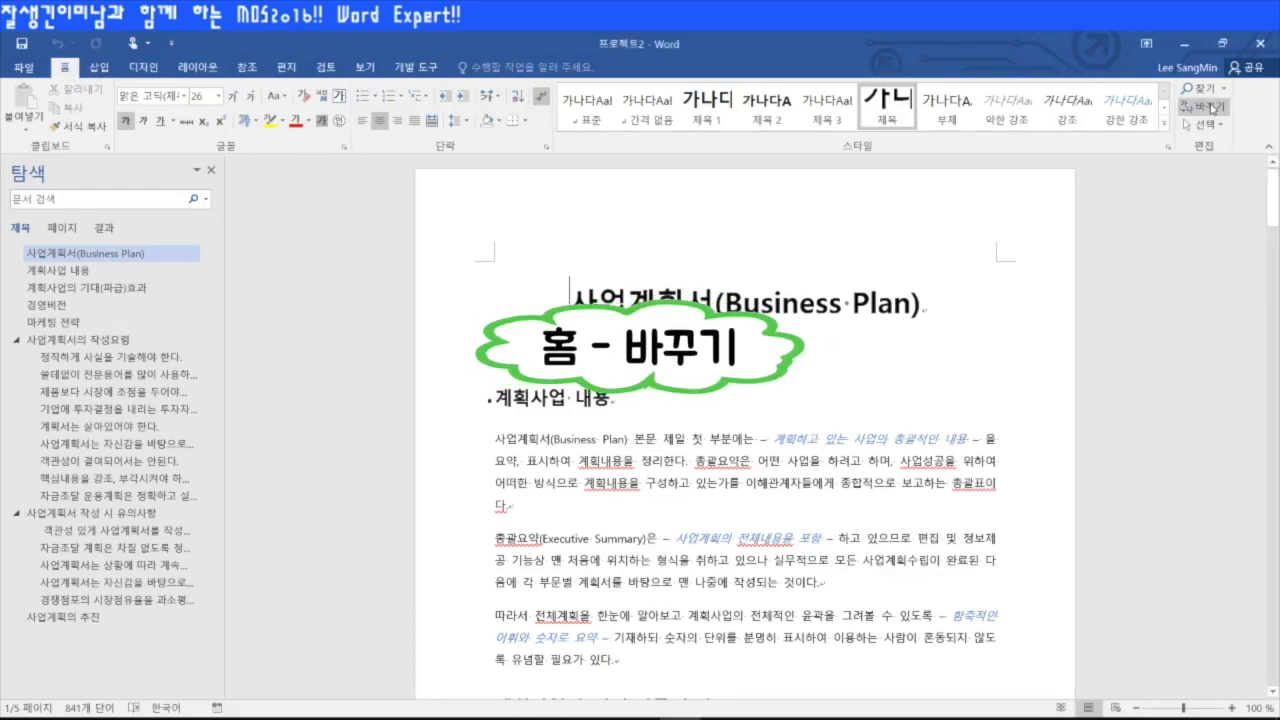
left_click(1212, 107)
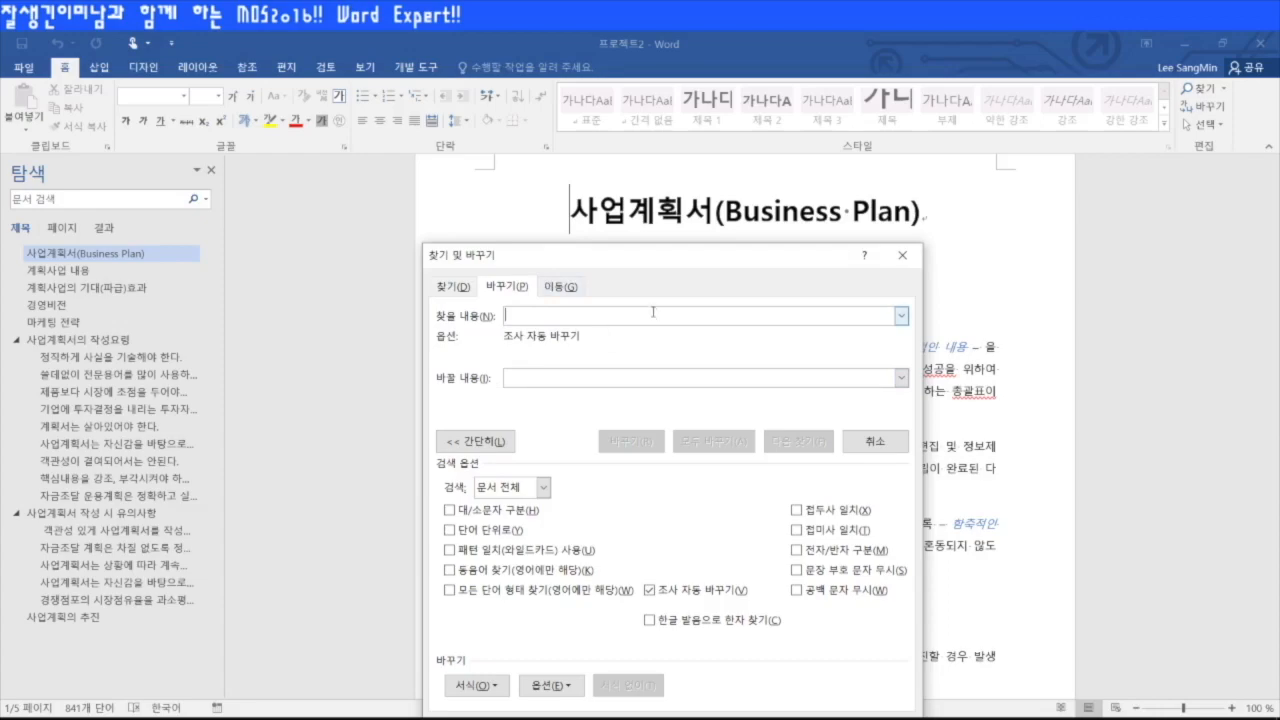
- Replace every en dash (^=) in the whole document with a hyphen (-), and close the replace dialog
left_click(475, 441)
left_click(475, 441)
left_click(556, 685)
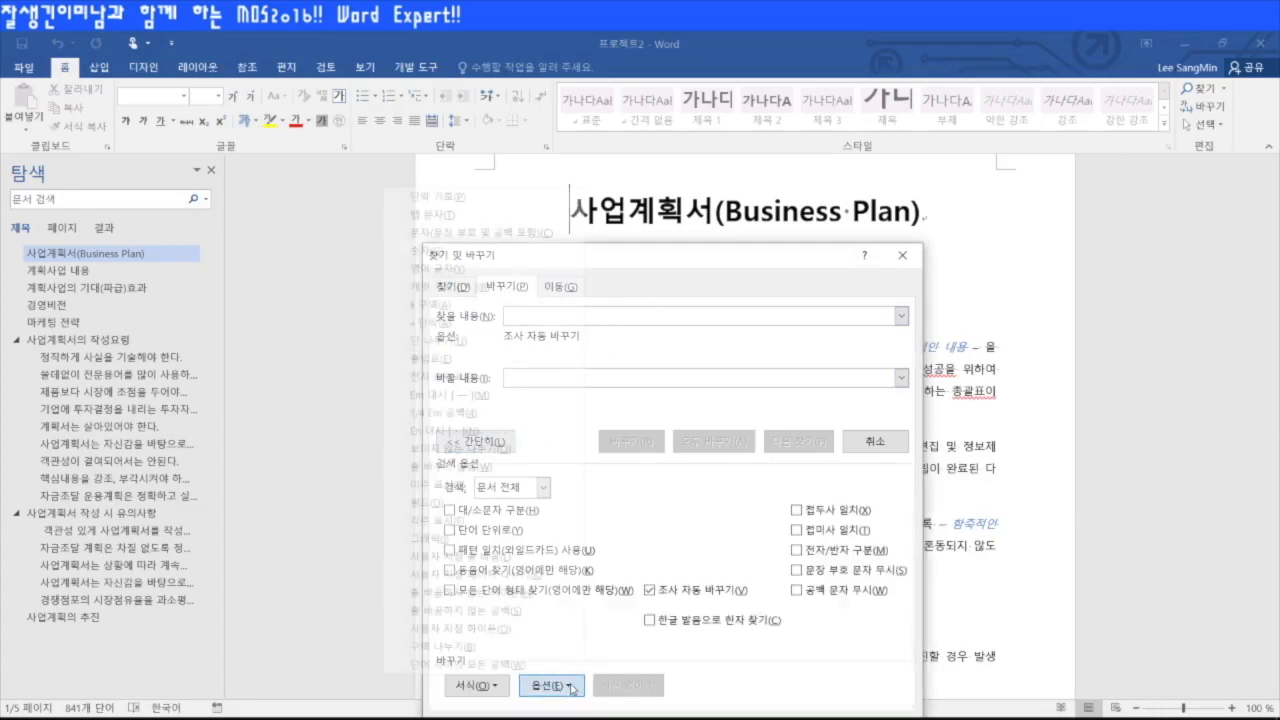
left_click(440, 435)
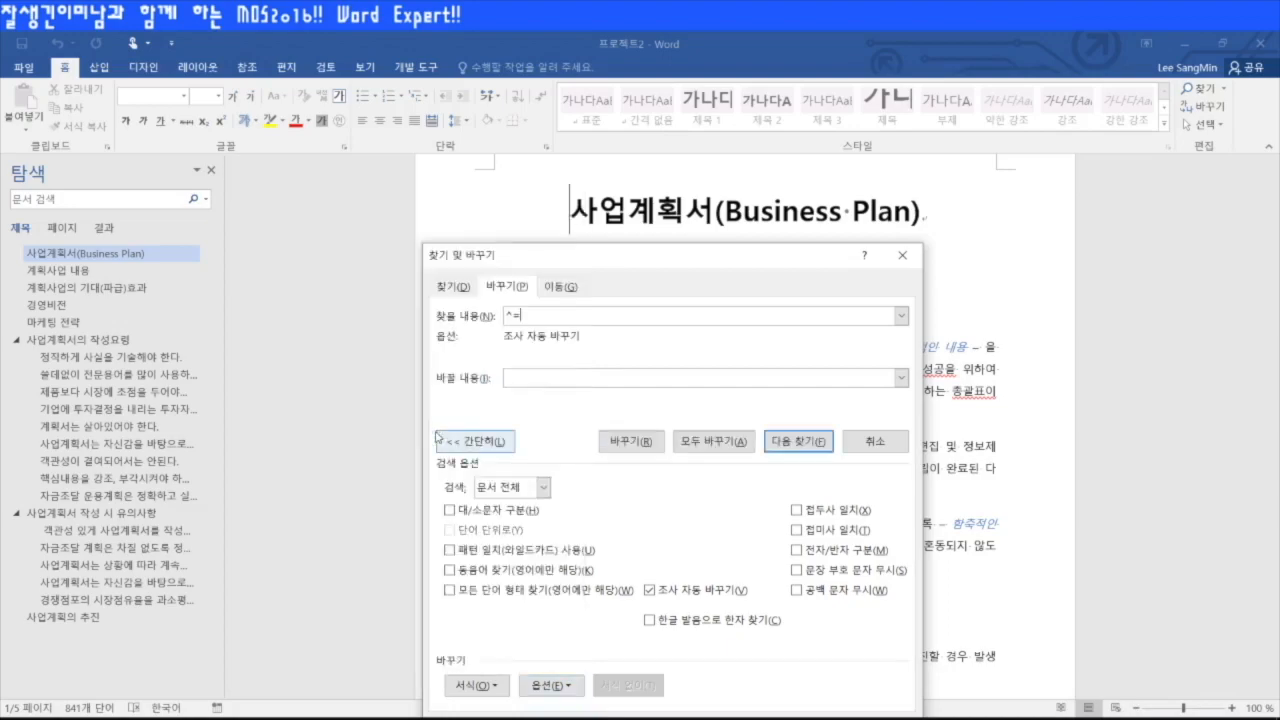
left_click(534, 382)
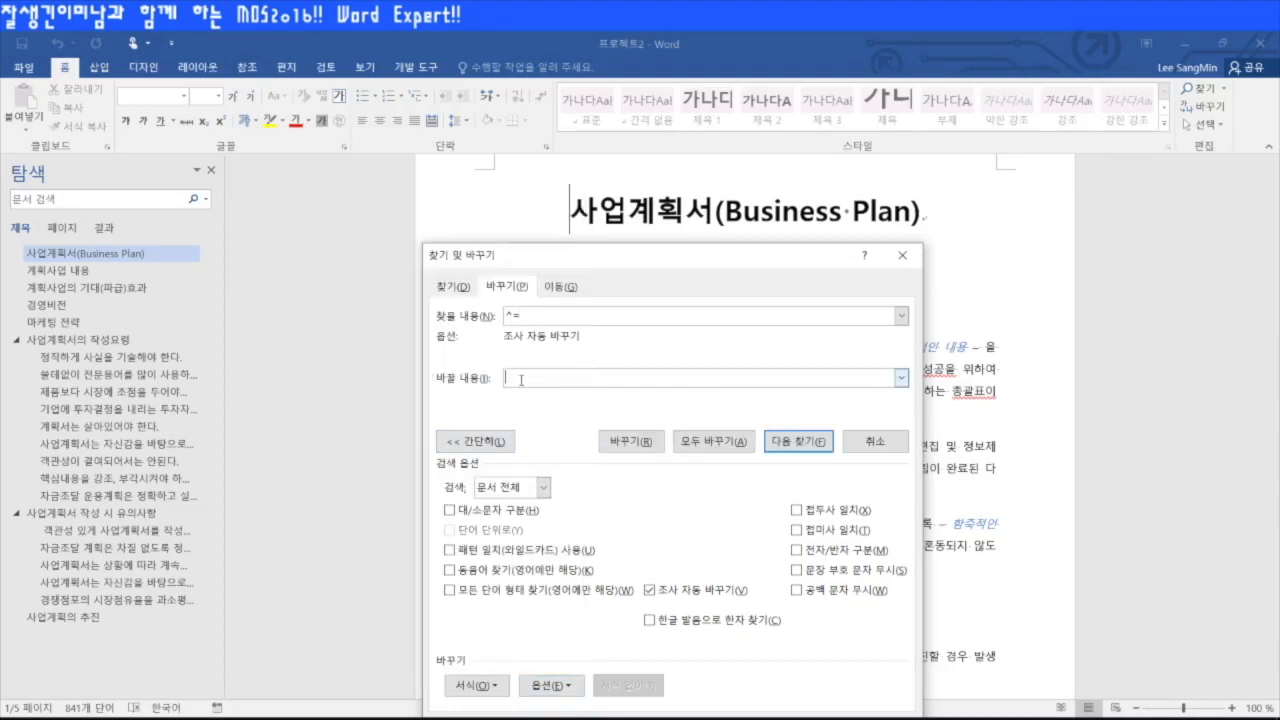
left_click(565, 688)
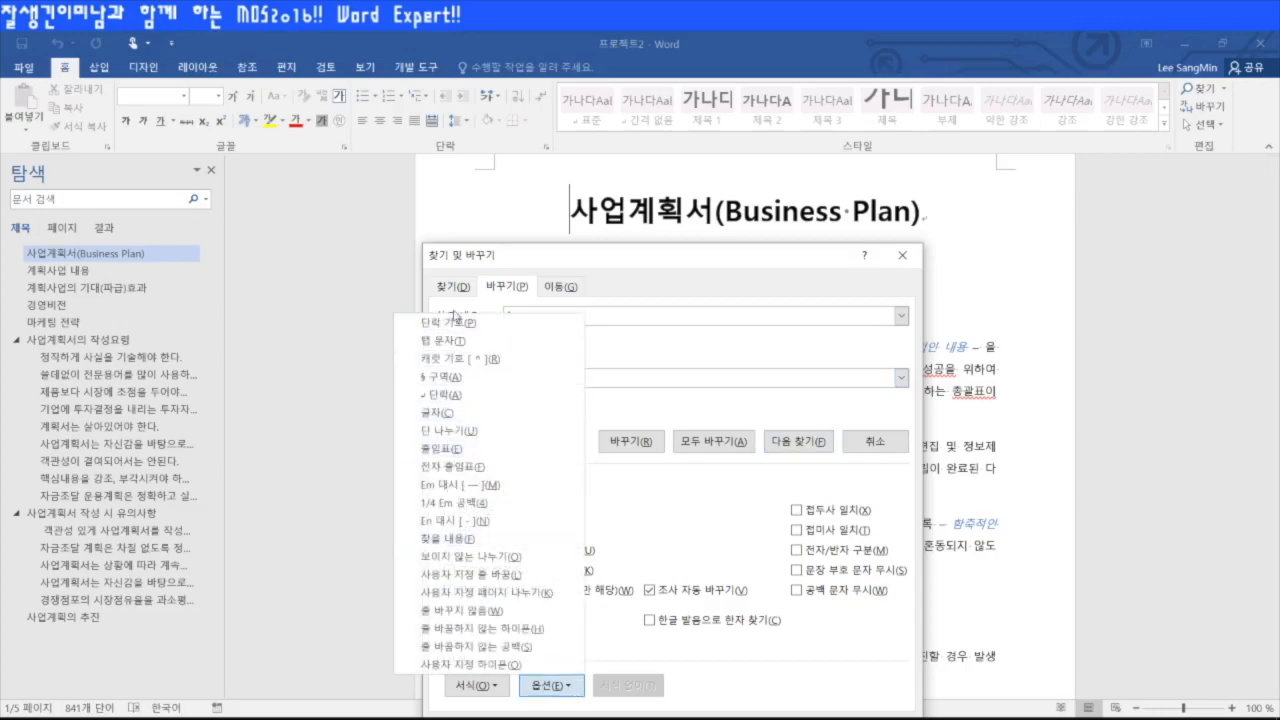
left_click(655, 378)
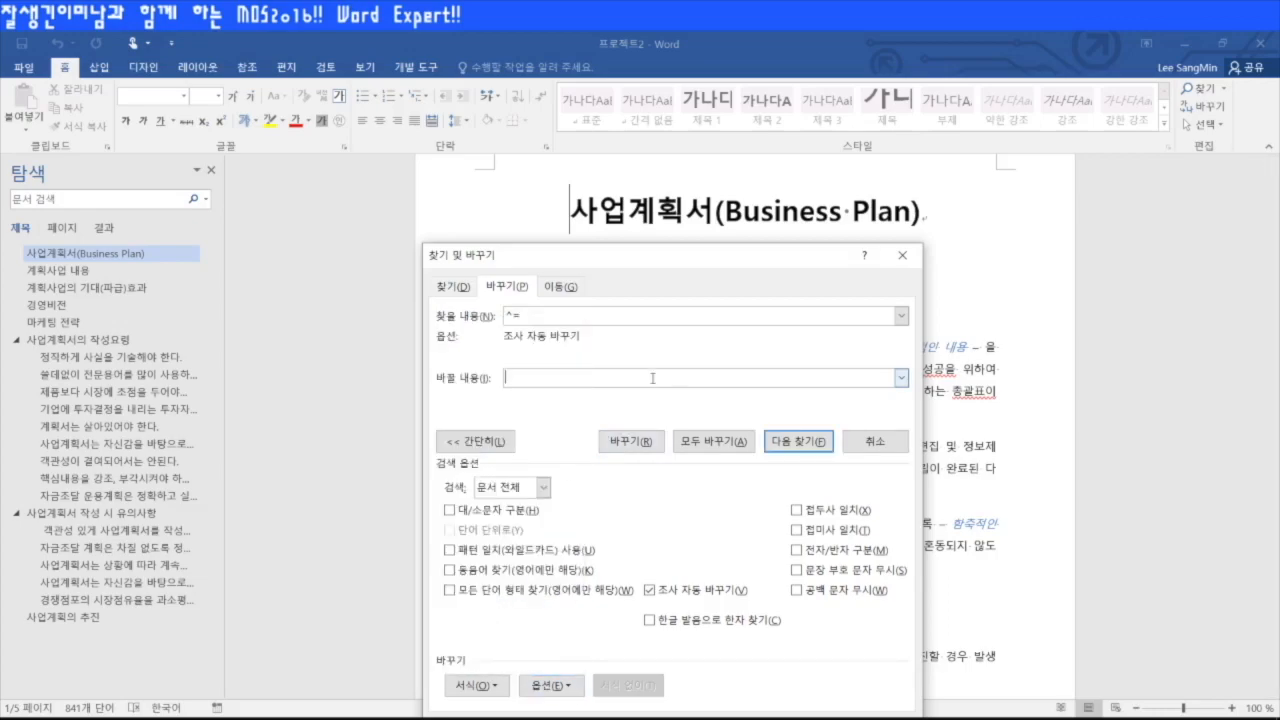
type("-")
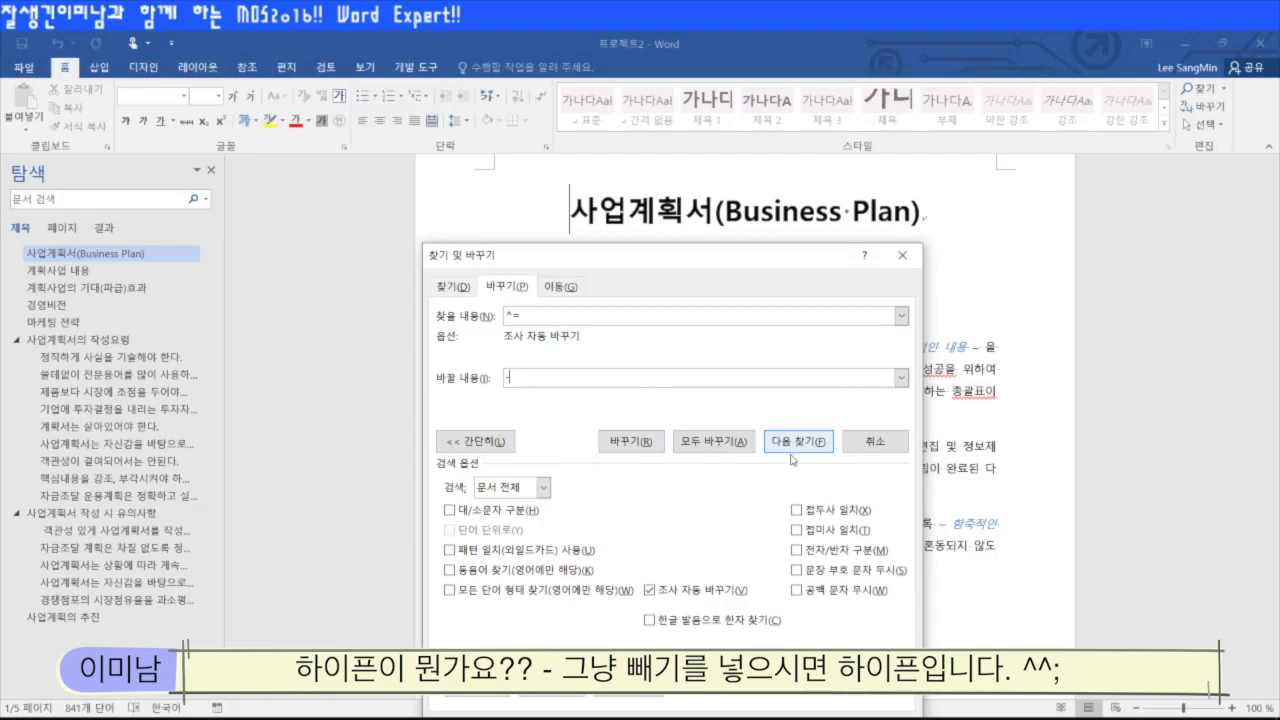
left_click(720, 446)
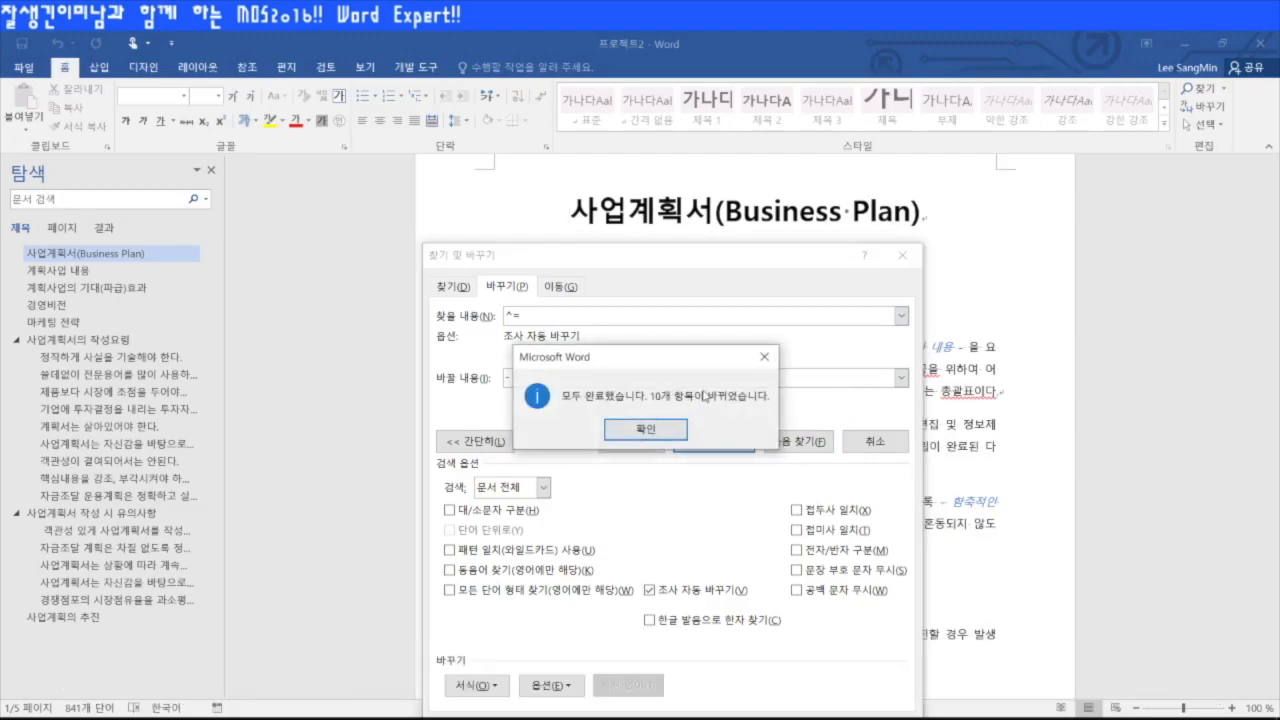
left_click(644, 432)
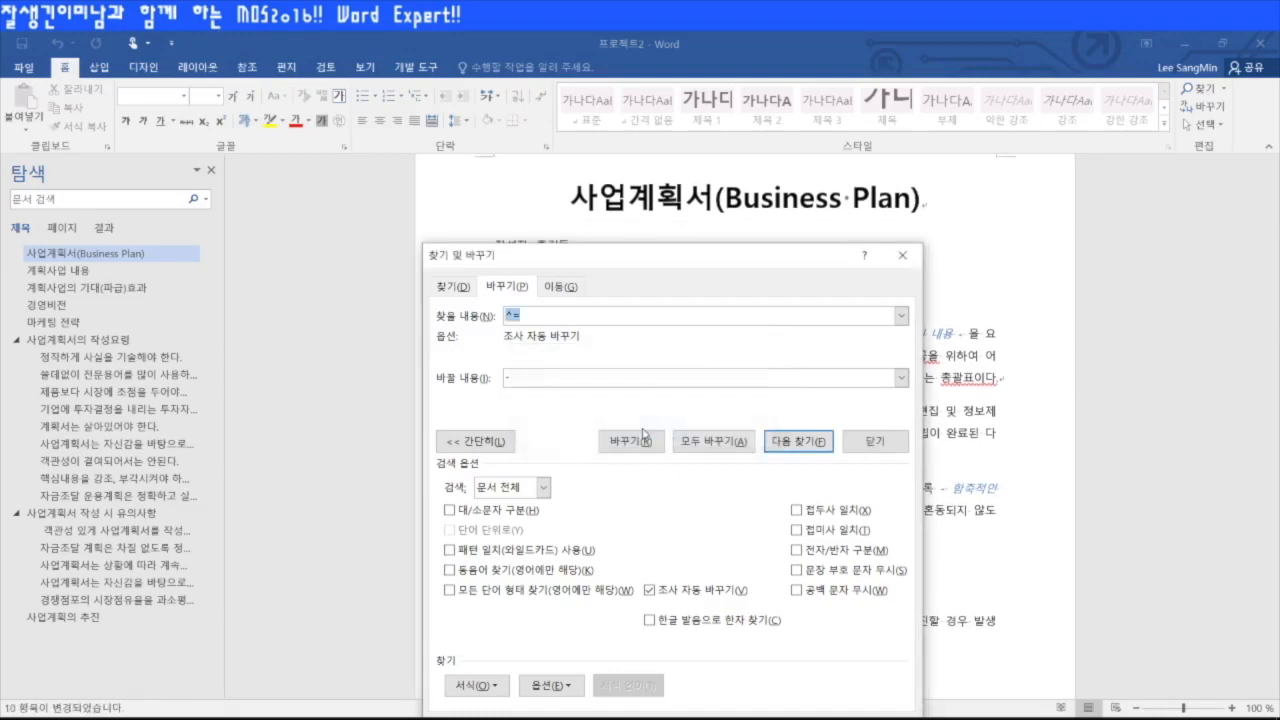
left_click(903, 257)
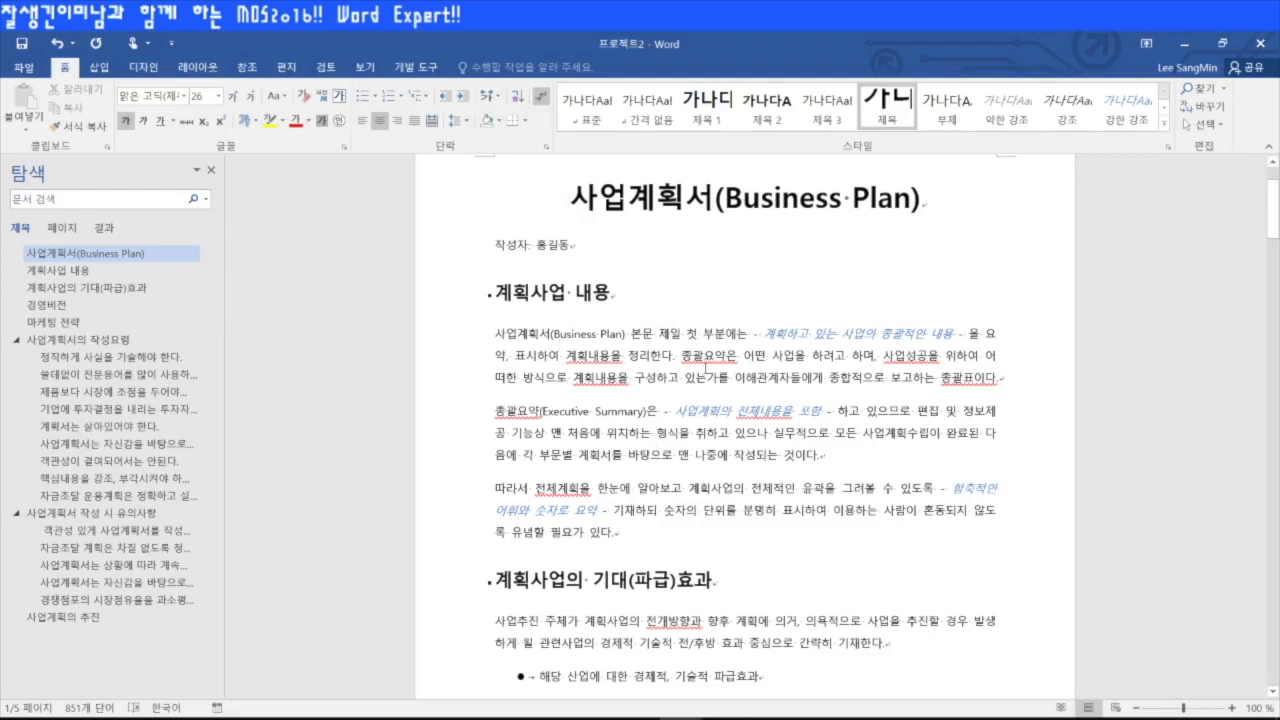
- Mark all occurrences of "총괄요약" as index entries, starting from the one in the first paragraph under 계획사업 내용
scroll(667, 331, "up", 2)
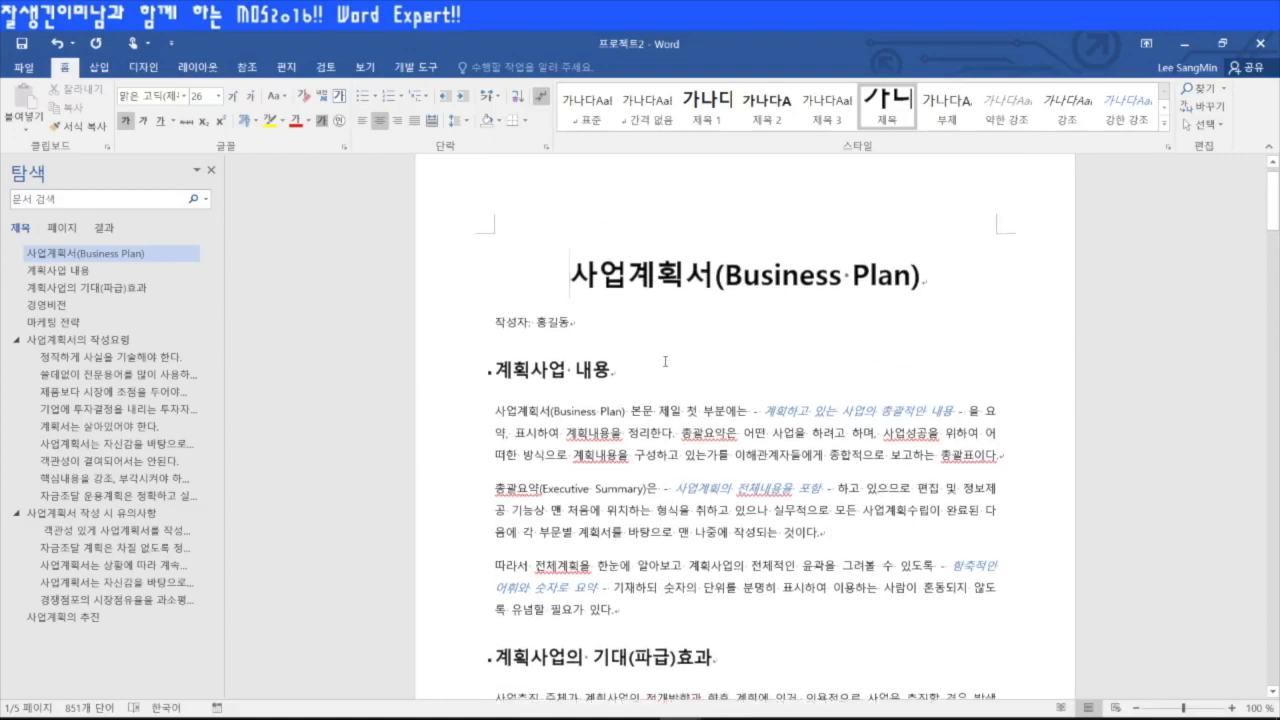
double_click(702, 461)
left_click(691, 461)
left_click_drag(683, 461, 734, 462)
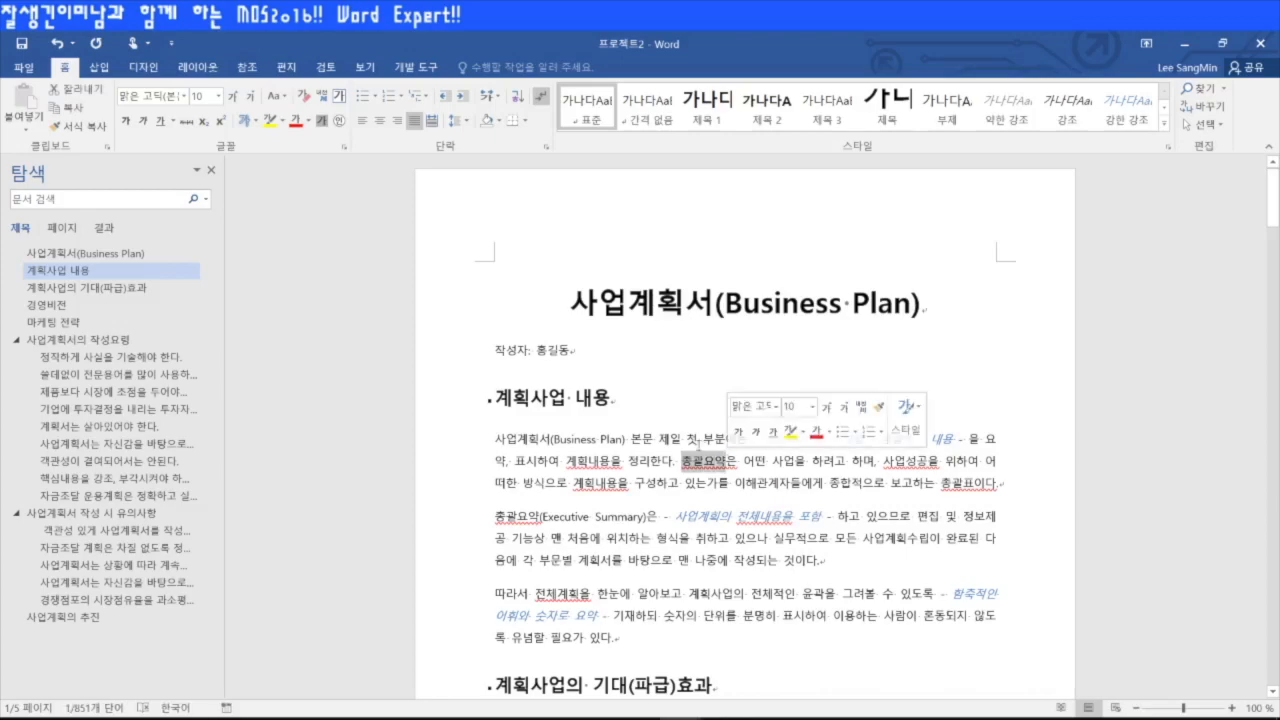
left_click(247, 67)
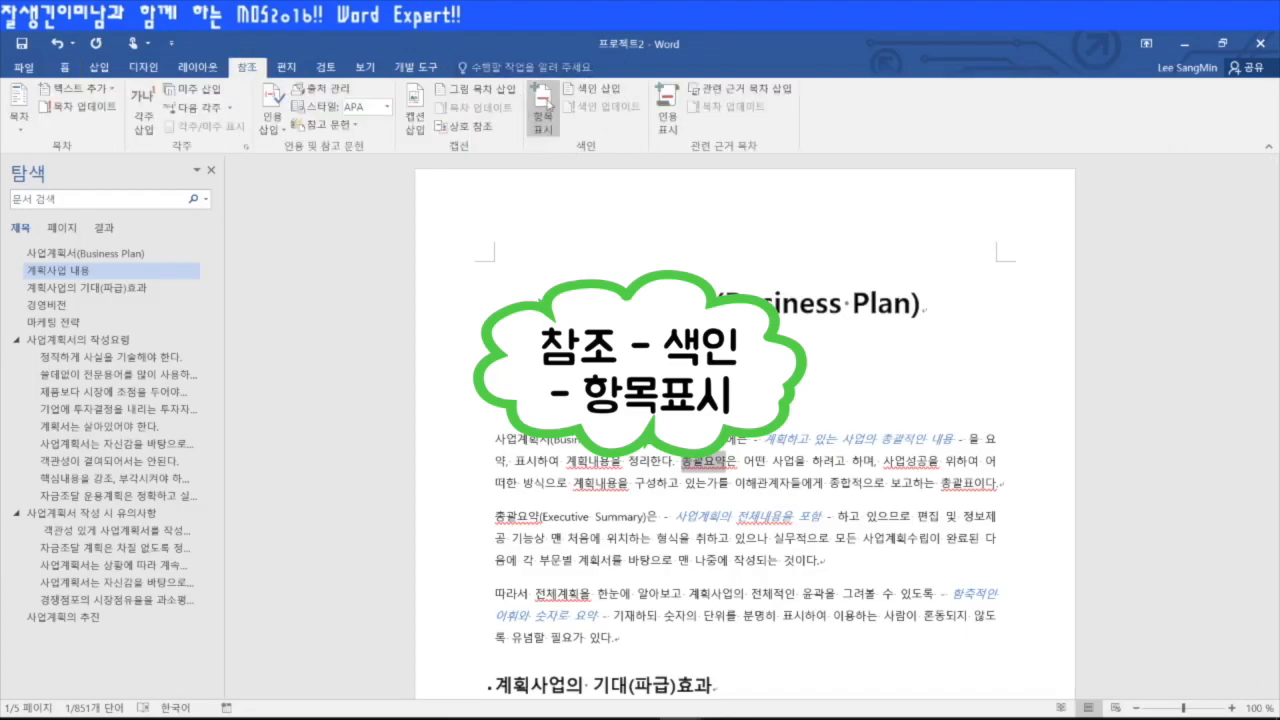
left_click(543, 106)
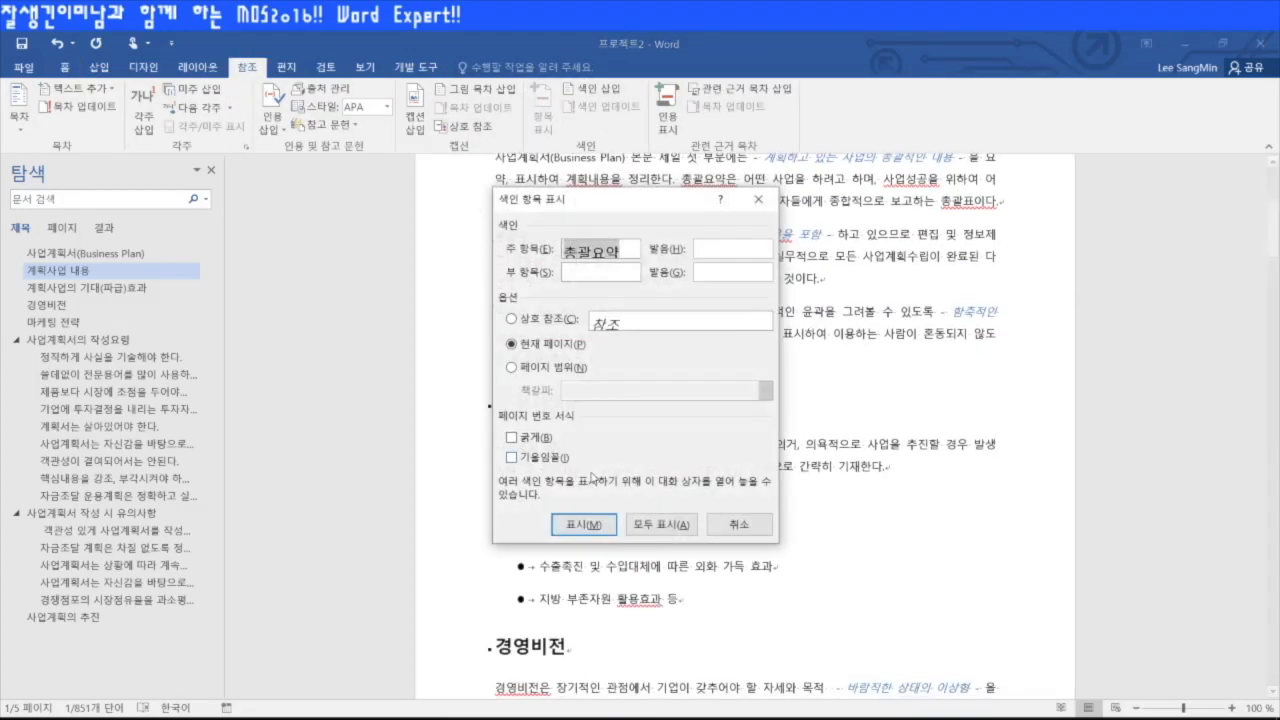
left_click(660, 524)
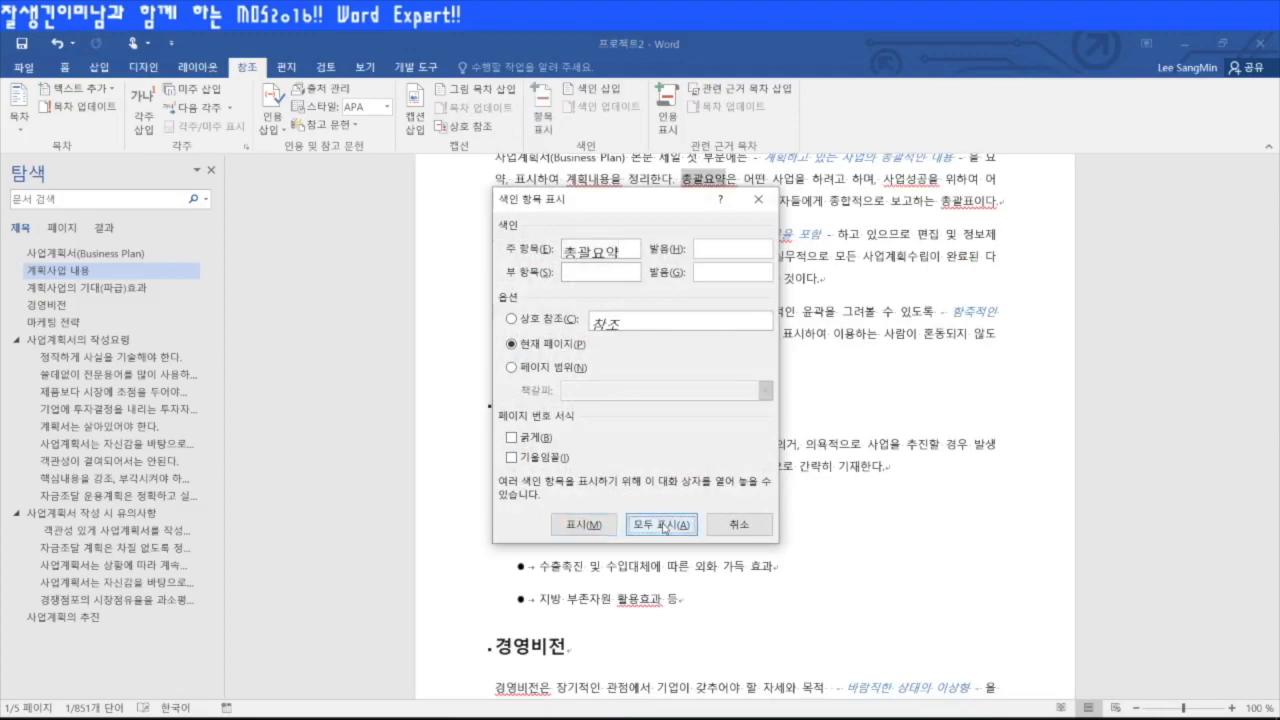
left_click(741, 524)
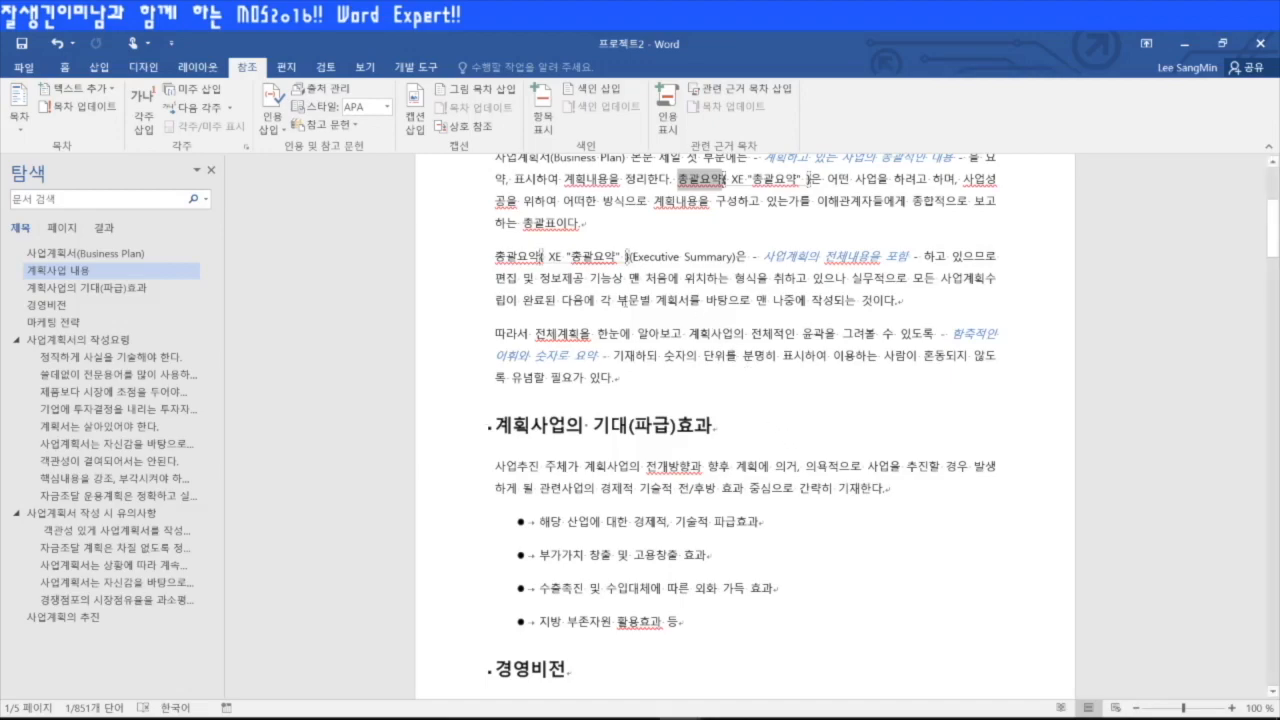
- Modify the 강한 강조 style to use bold text at a font size of 14
scroll(655, 300, "up", 3)
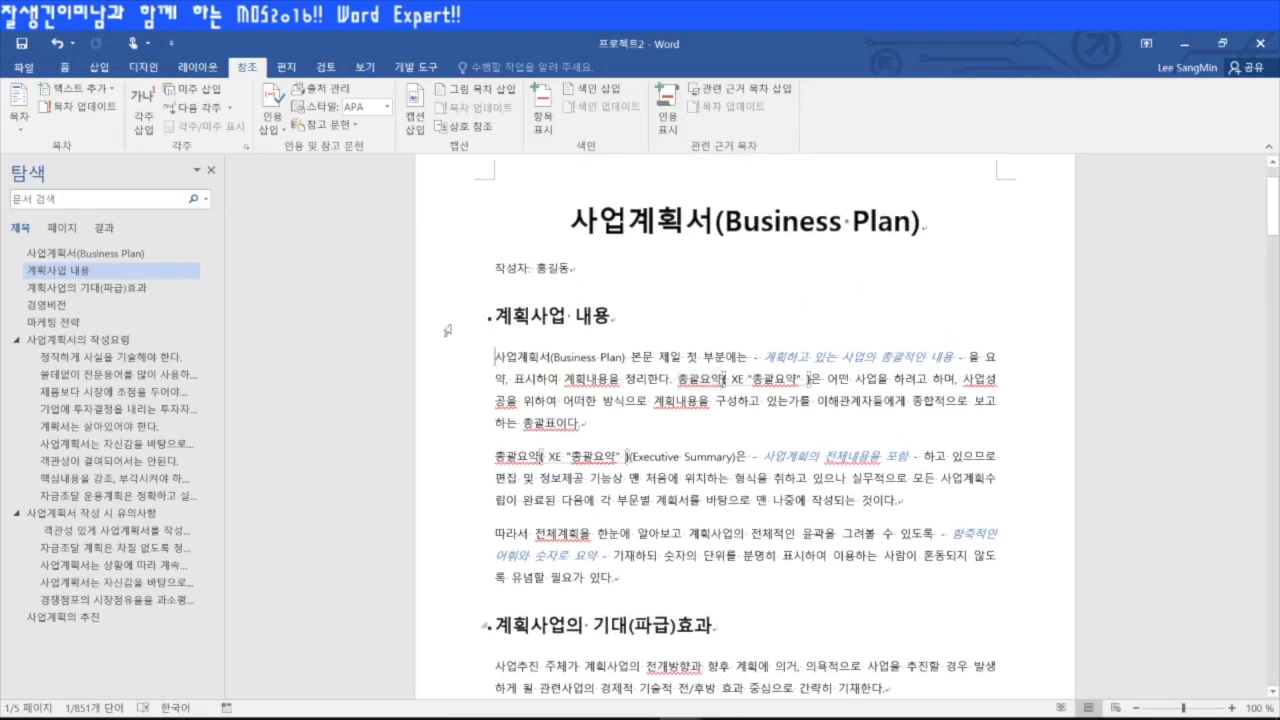
left_click(65, 67)
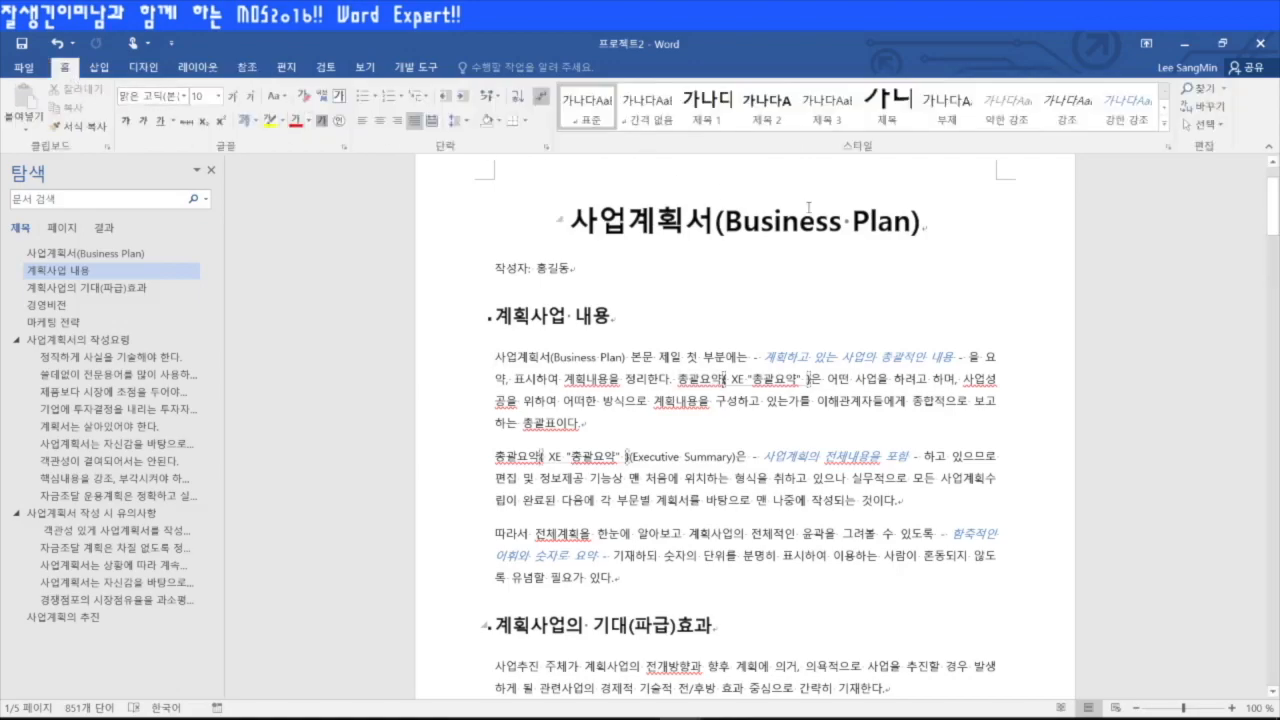
left_click(1163, 127)
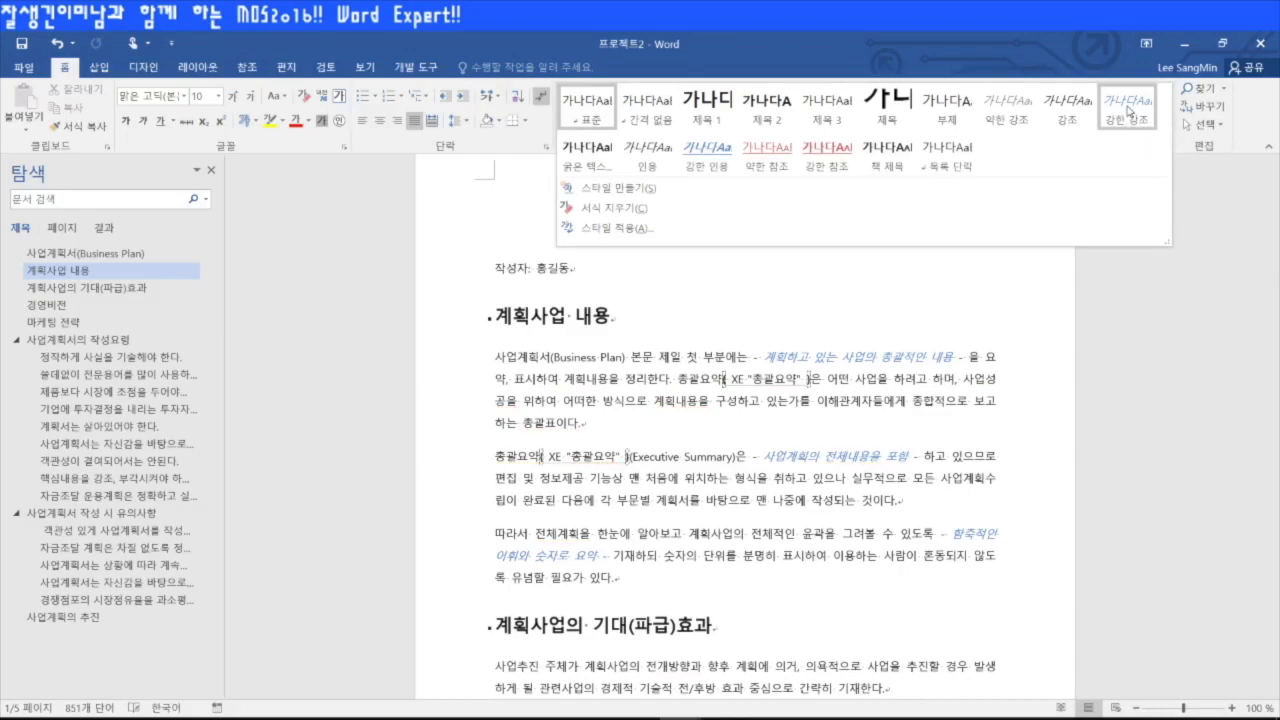
right_click(1128, 110)
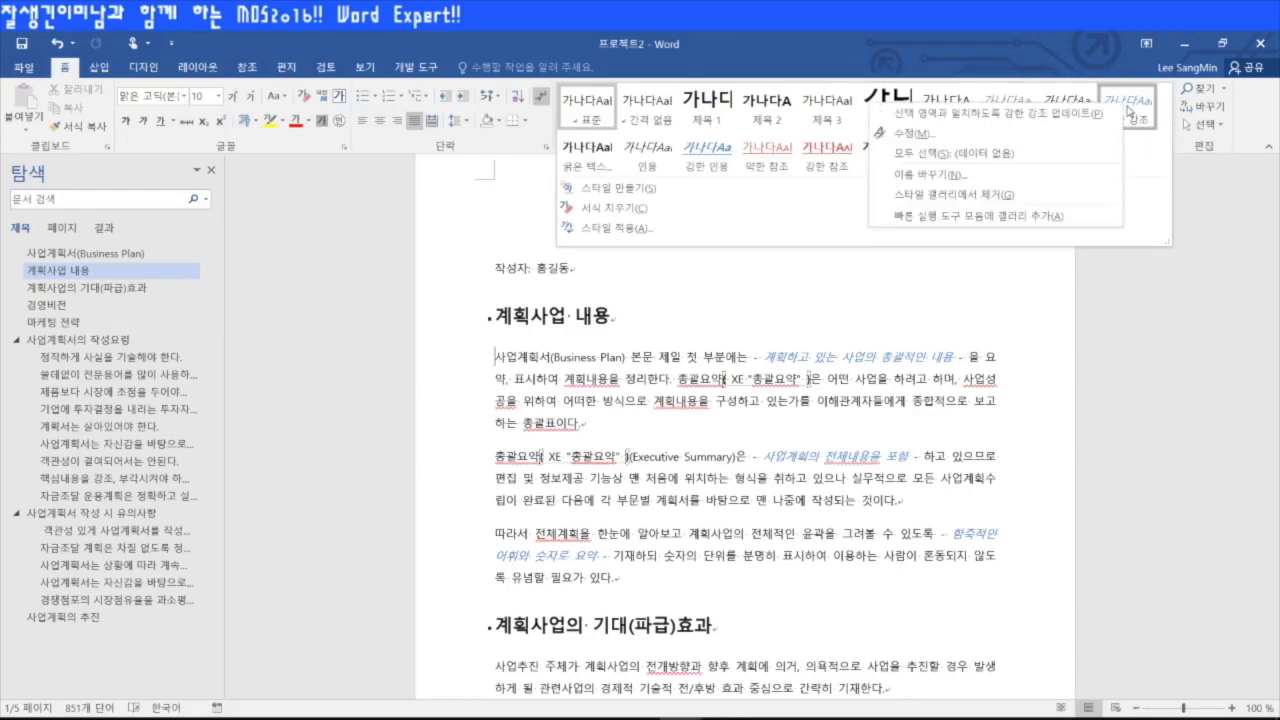
left_click(950, 135)
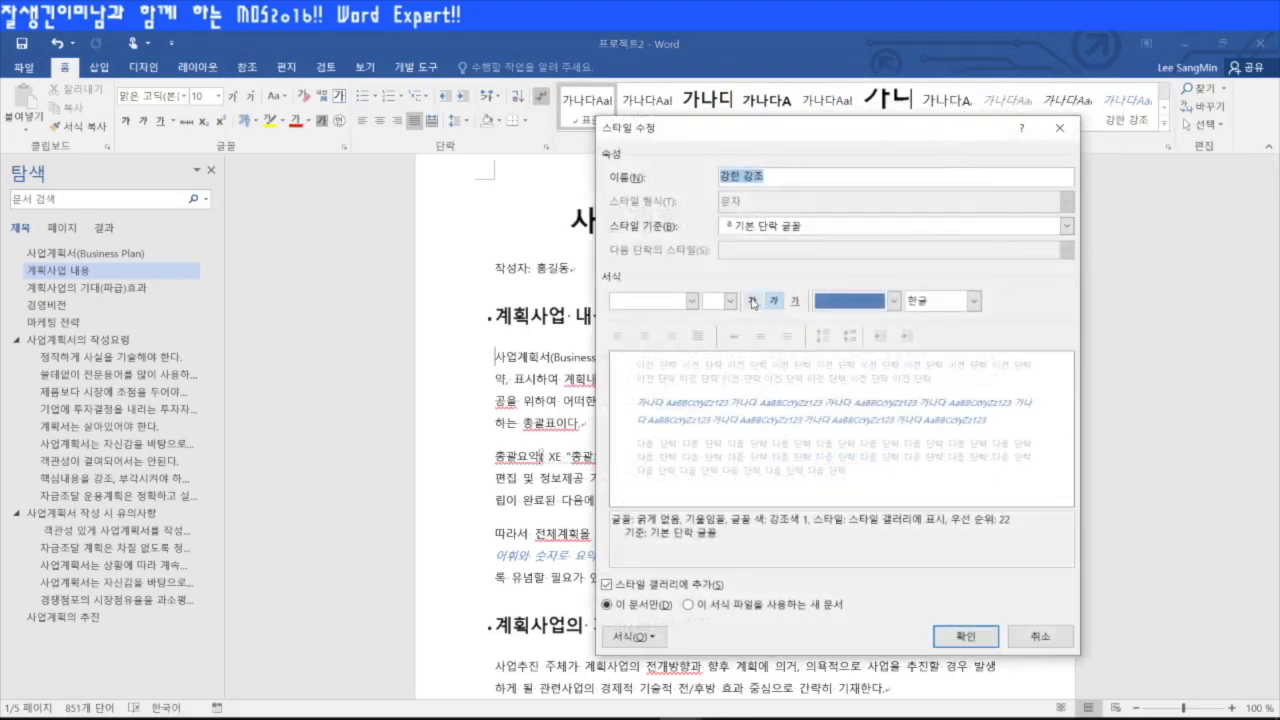
left_click(753, 301)
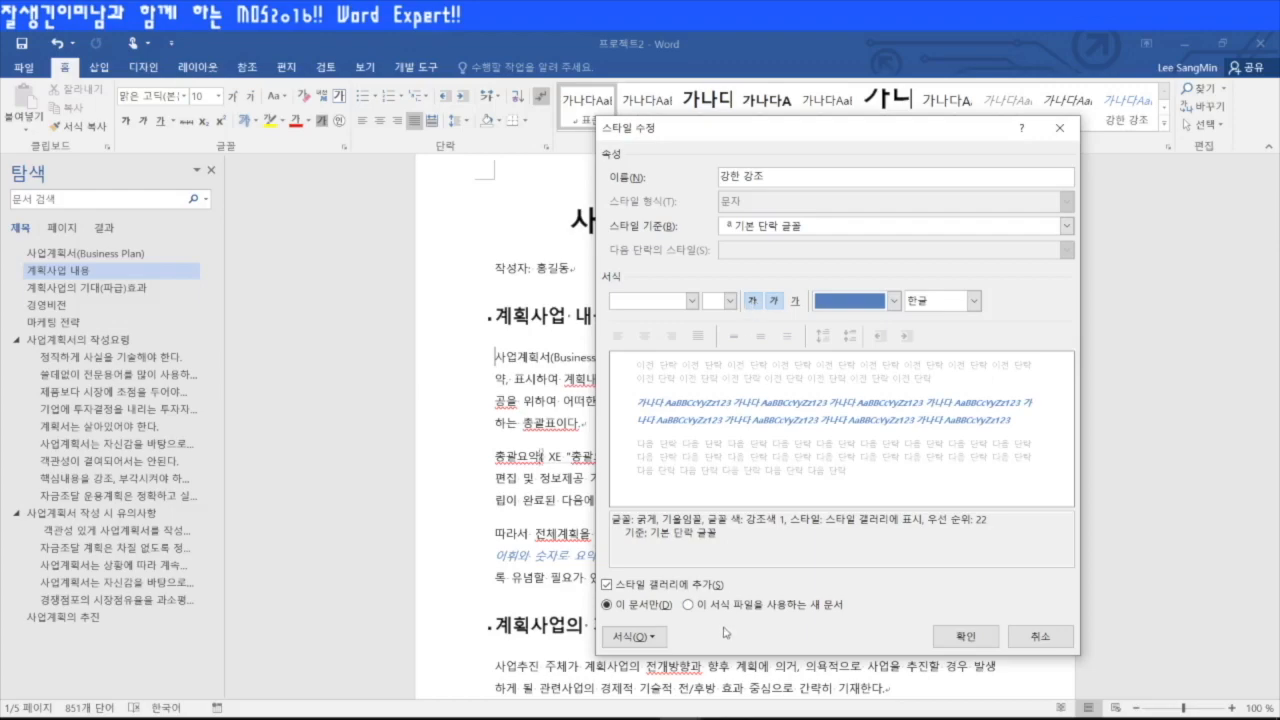
left_click(729, 305)
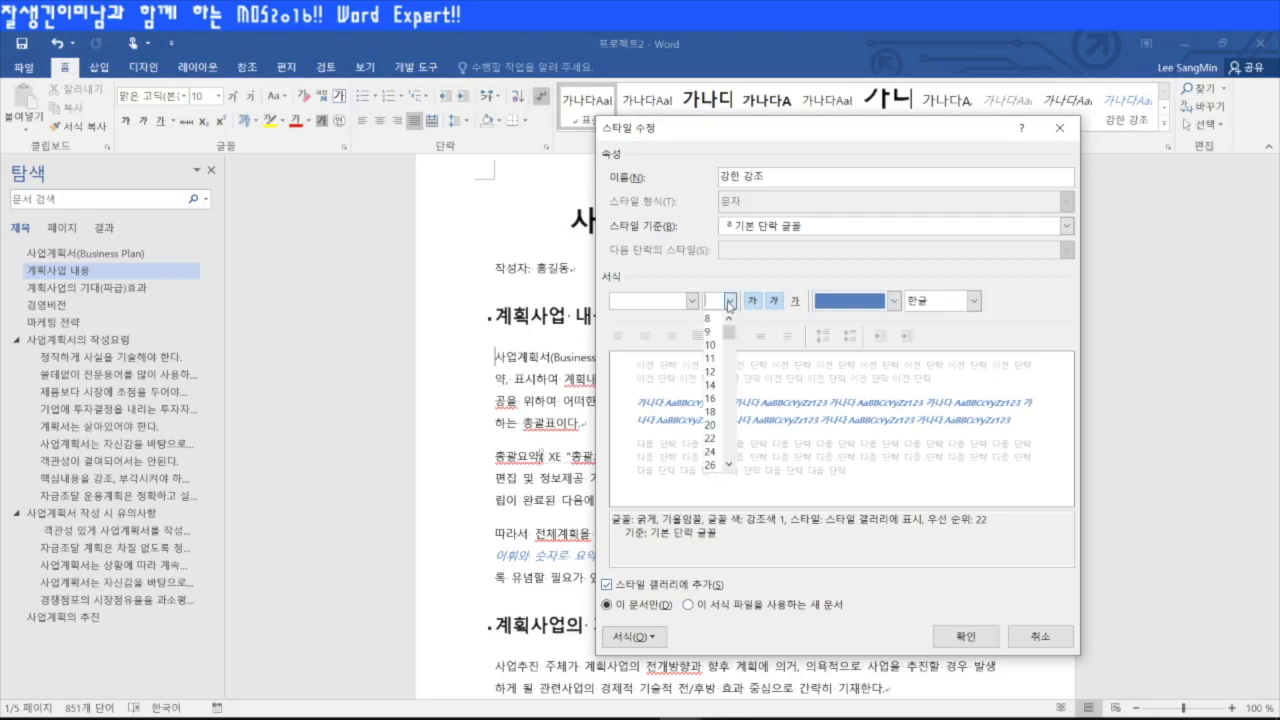
left_click(716, 386)
left_click(966, 636)
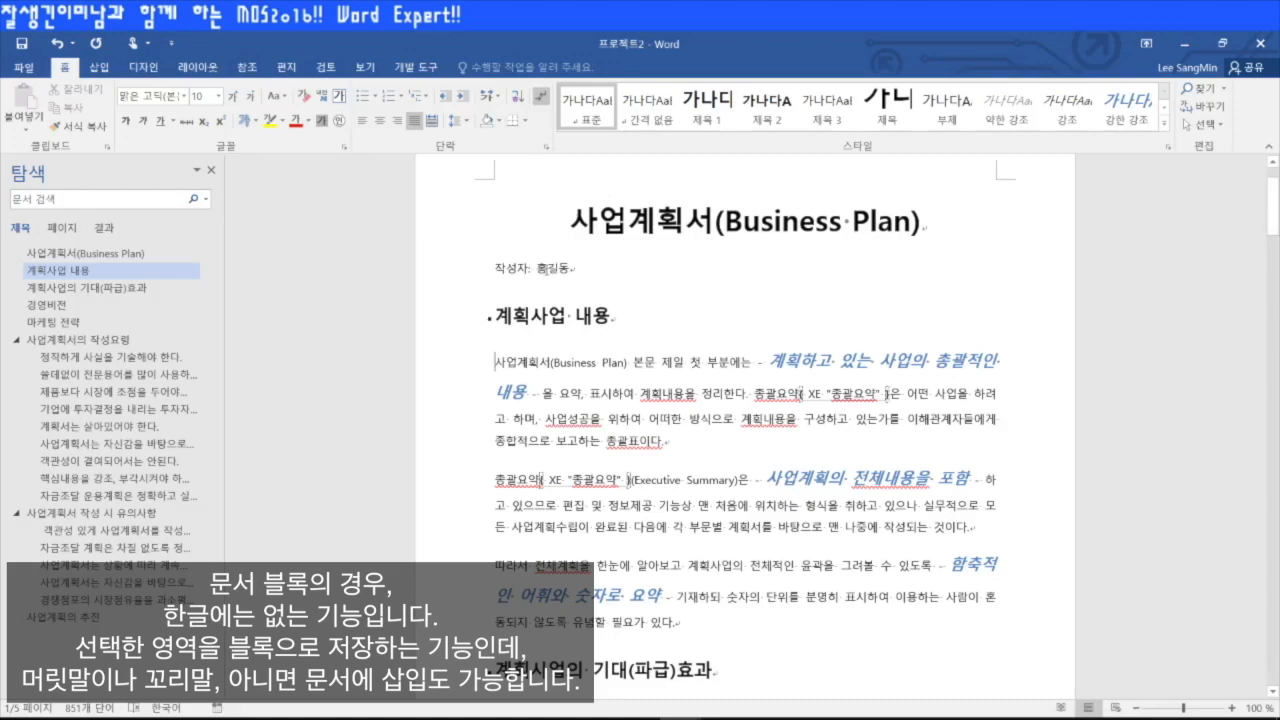
- Start a new building block from the author's name beside 작성자: and name the block 작성자
left_click_drag(538, 268, 569, 270)
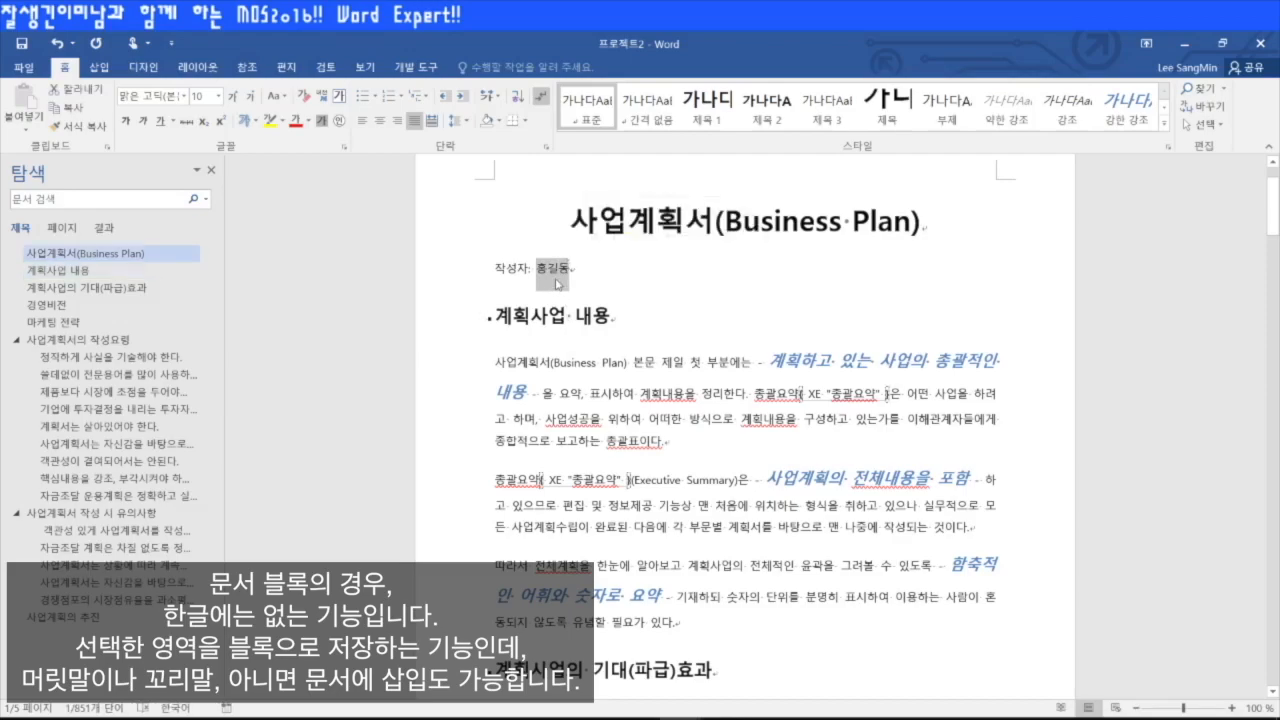
left_click(101, 69)
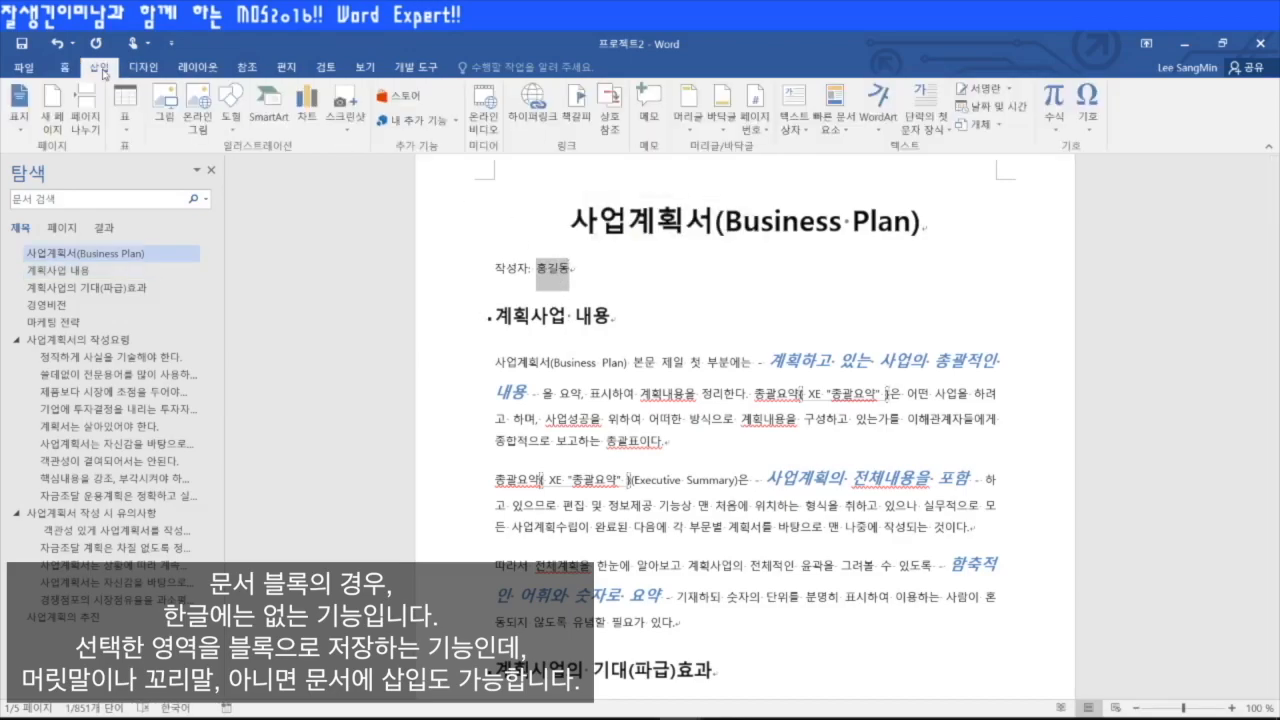
left_click(843, 130)
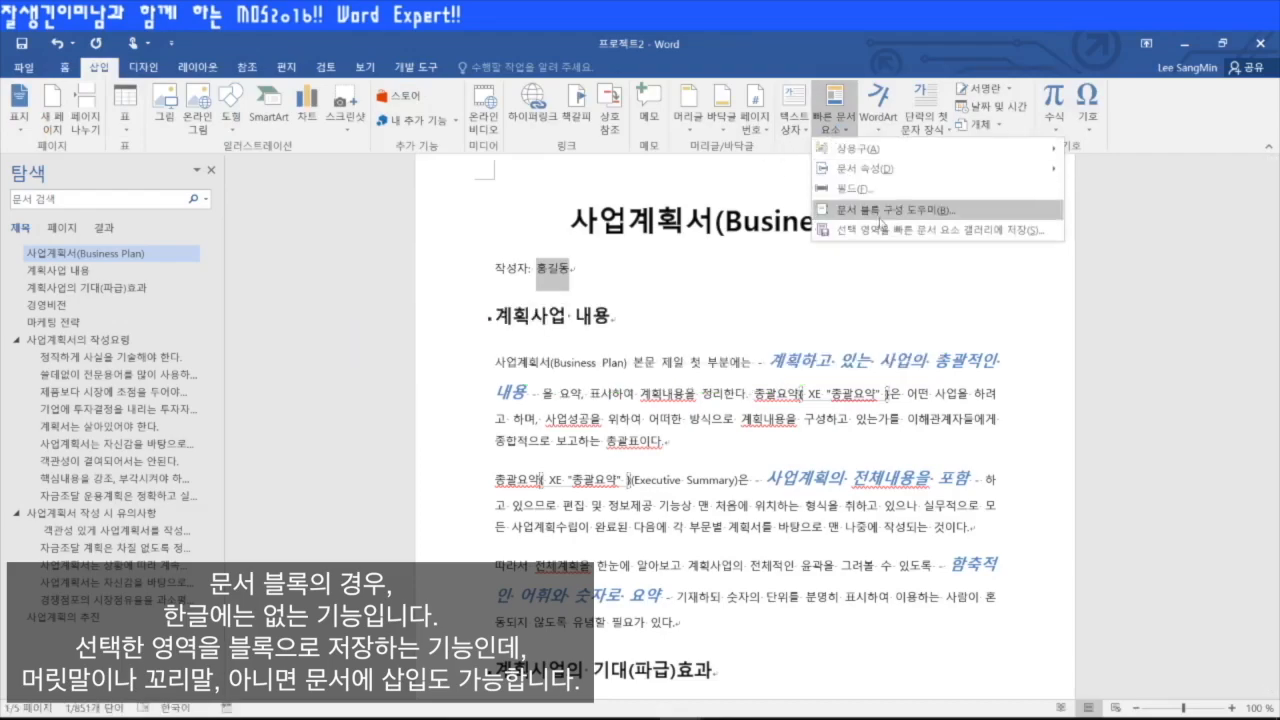
left_click(958, 232)
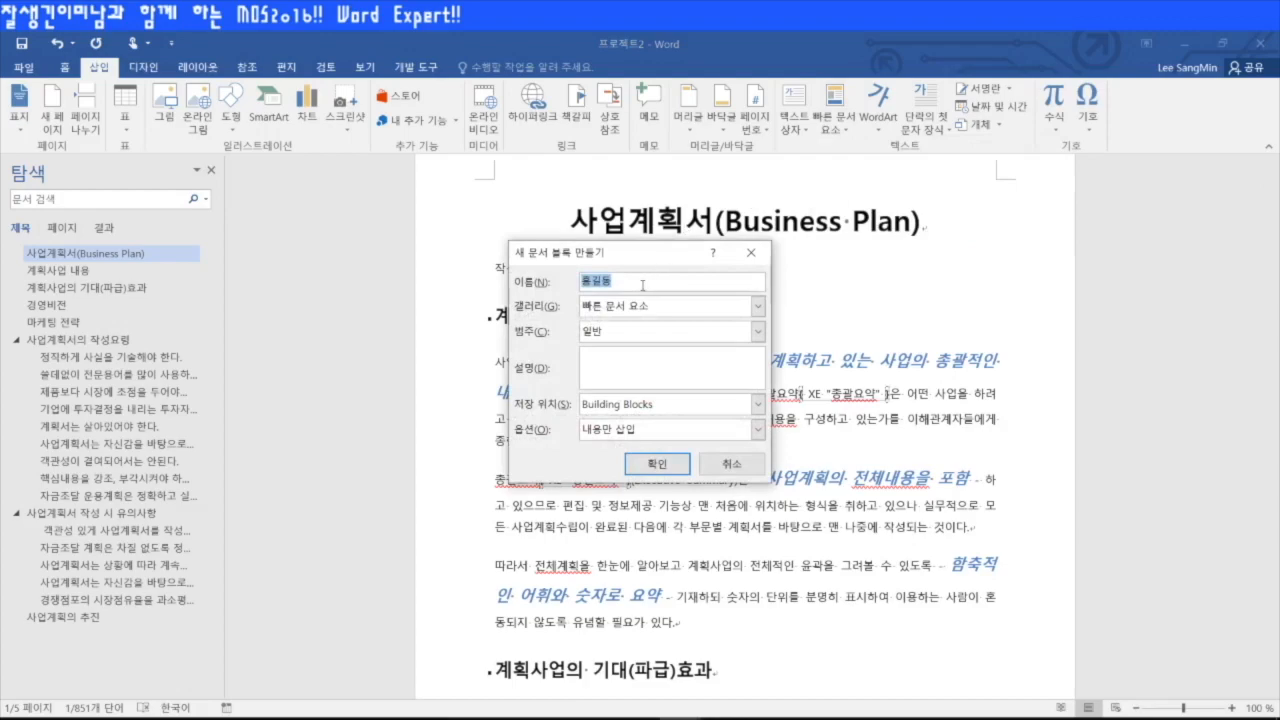
type("작성")
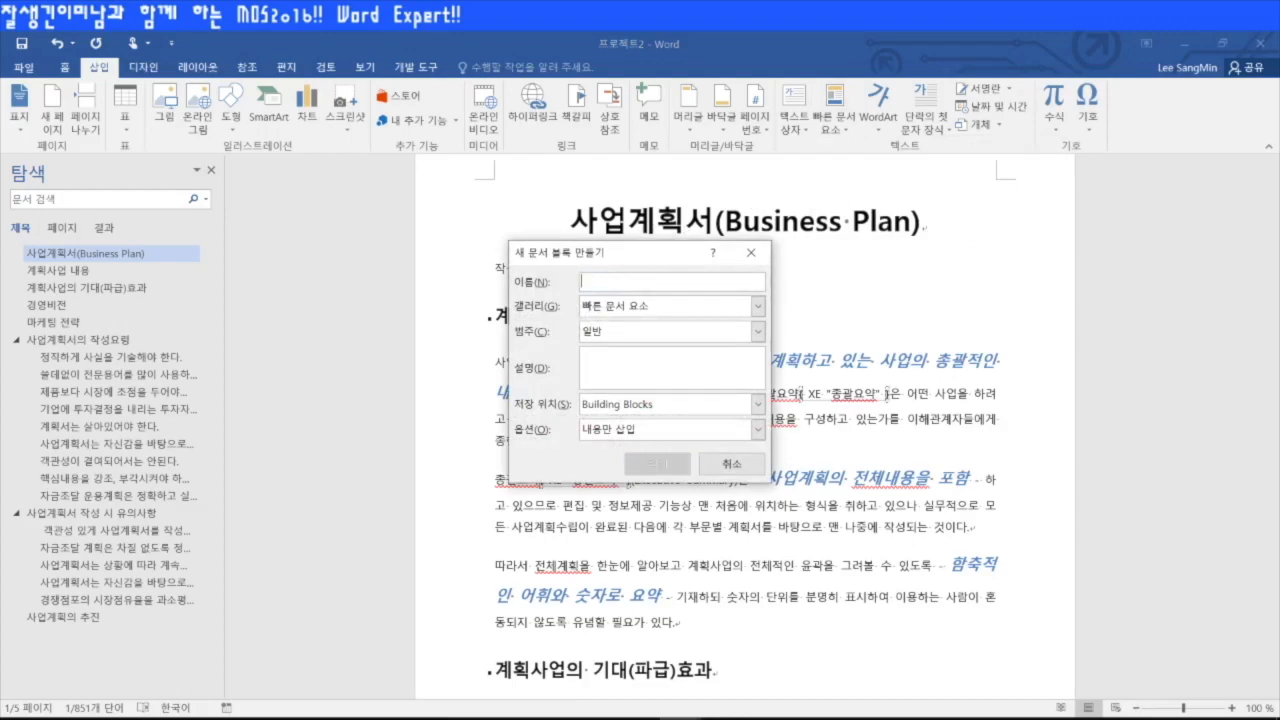
type("자")
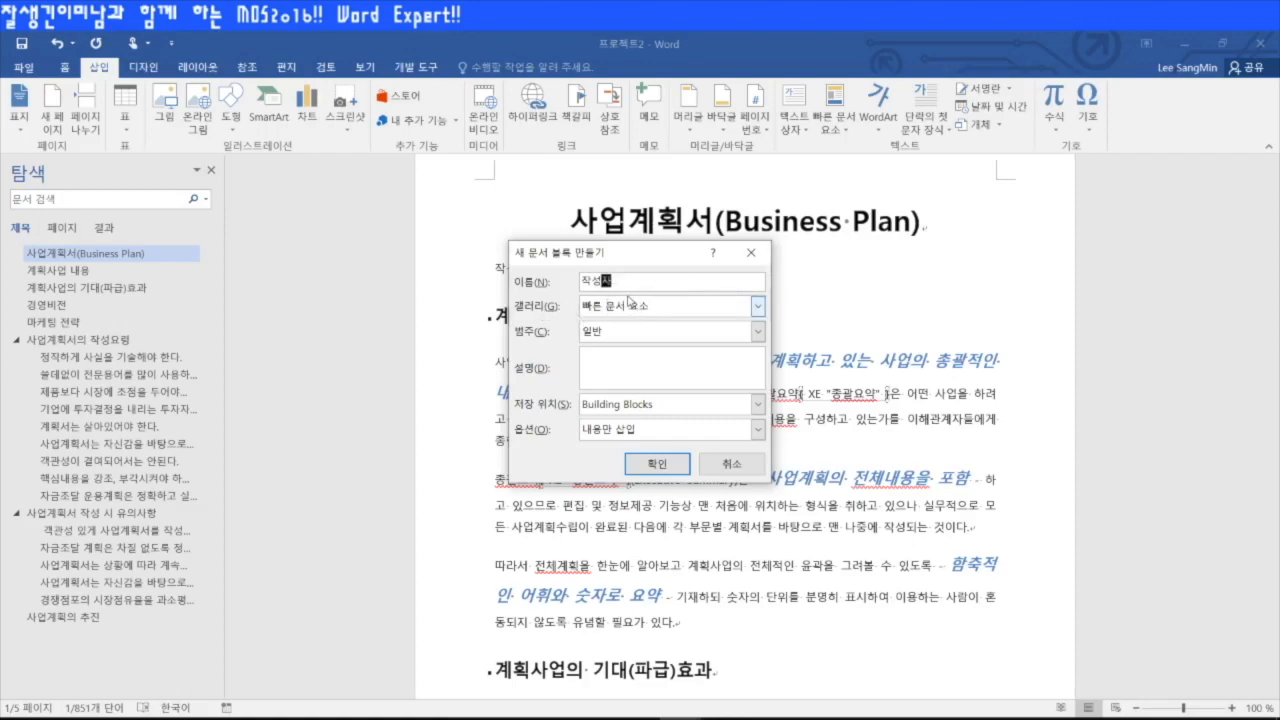
- Create the block with category 일반, save location Building Blocks and the option 내용만 삽입
left_click(759, 332)
left_click(615, 349)
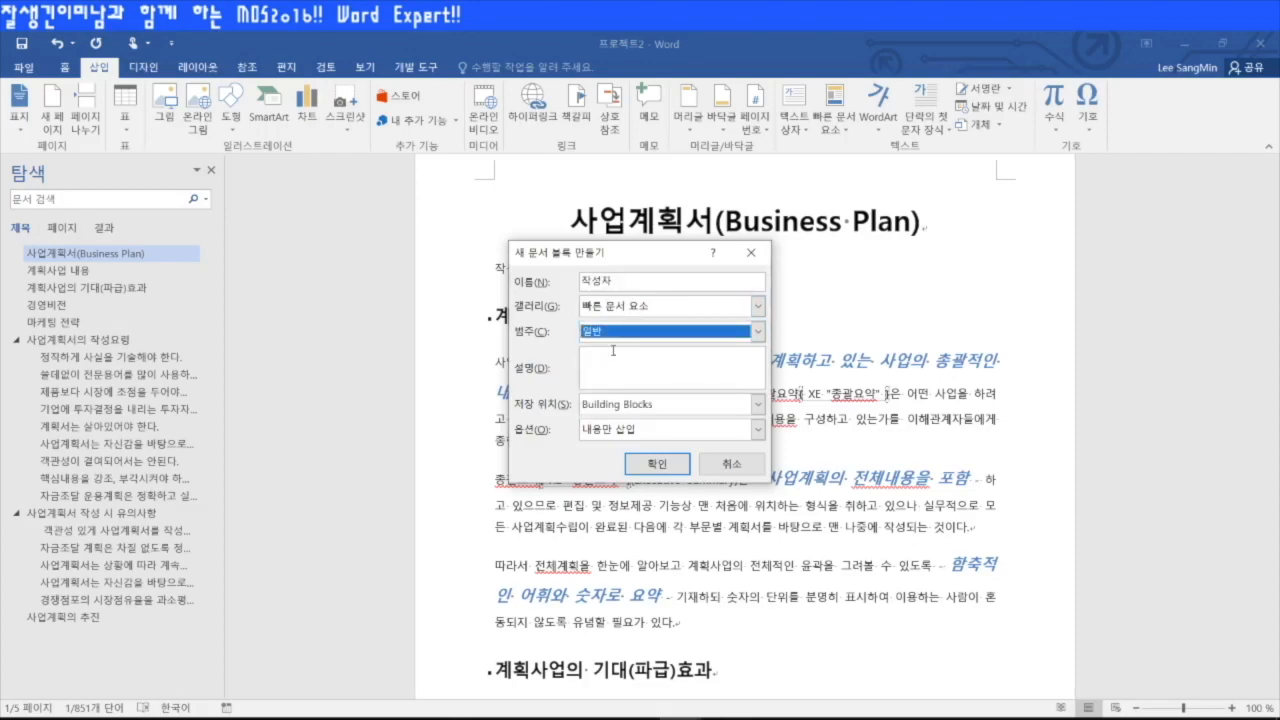
left_click(759, 404)
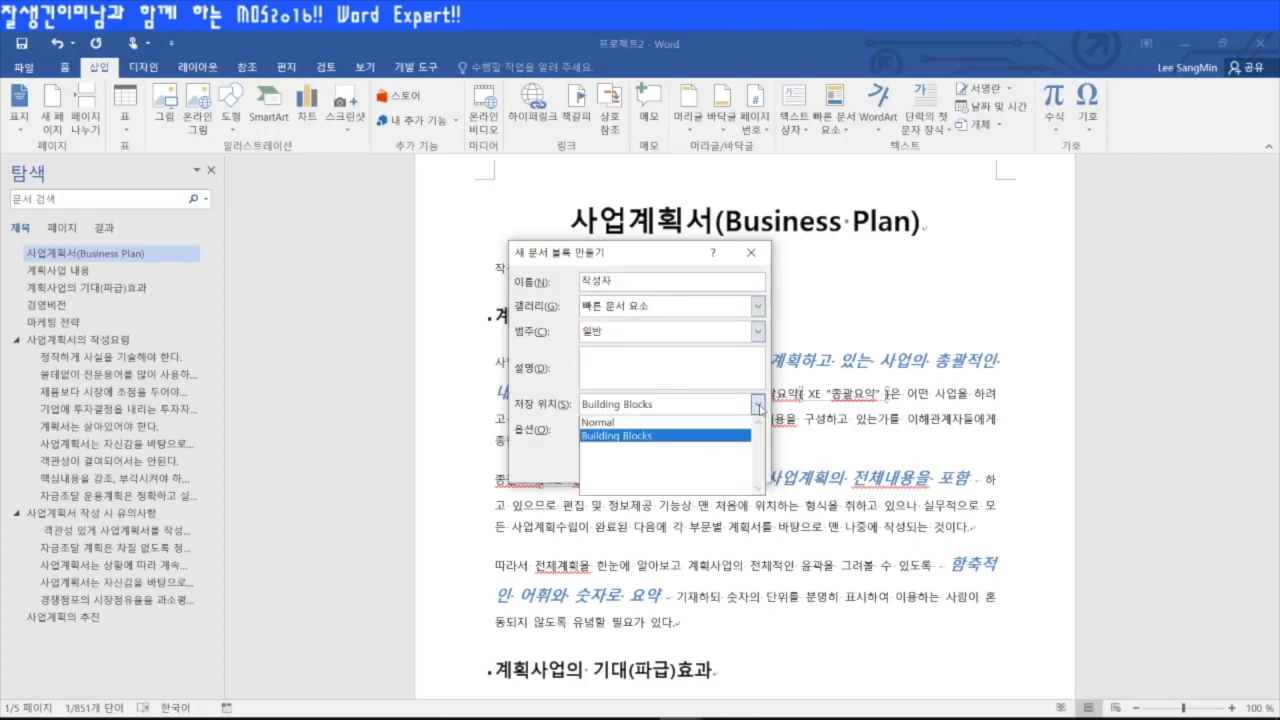
left_click(619, 436)
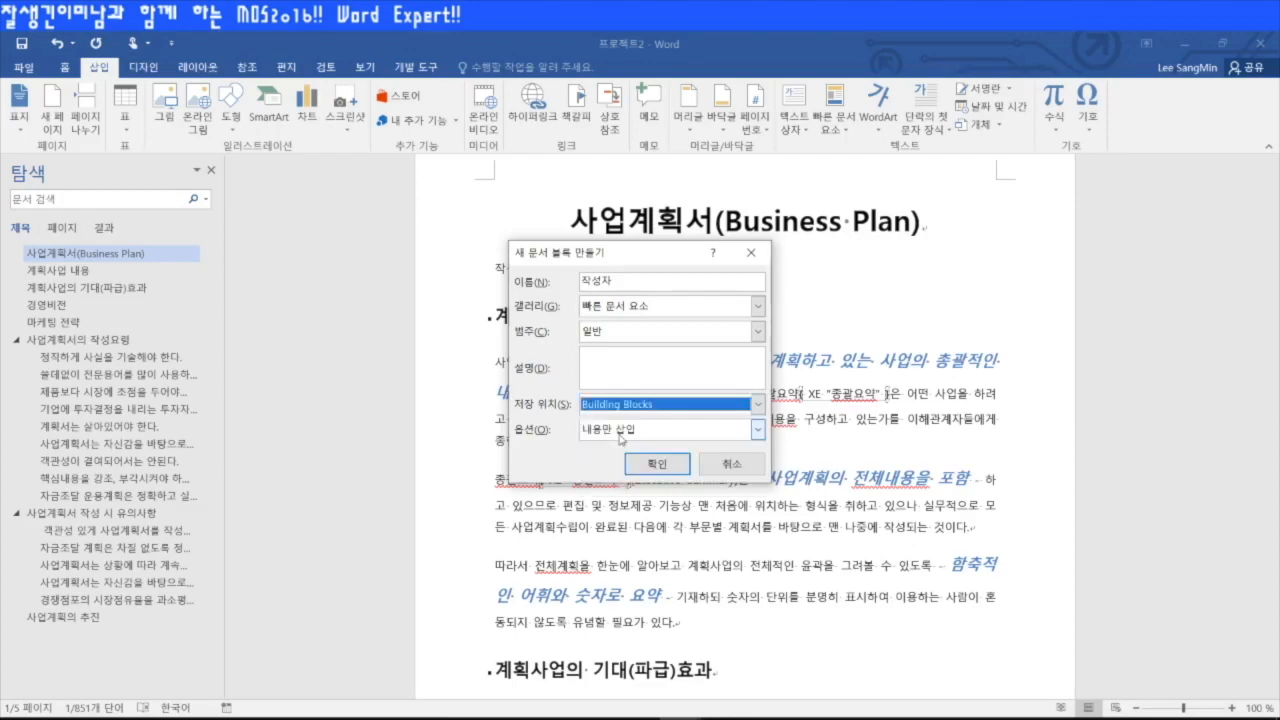
left_click(757, 429)
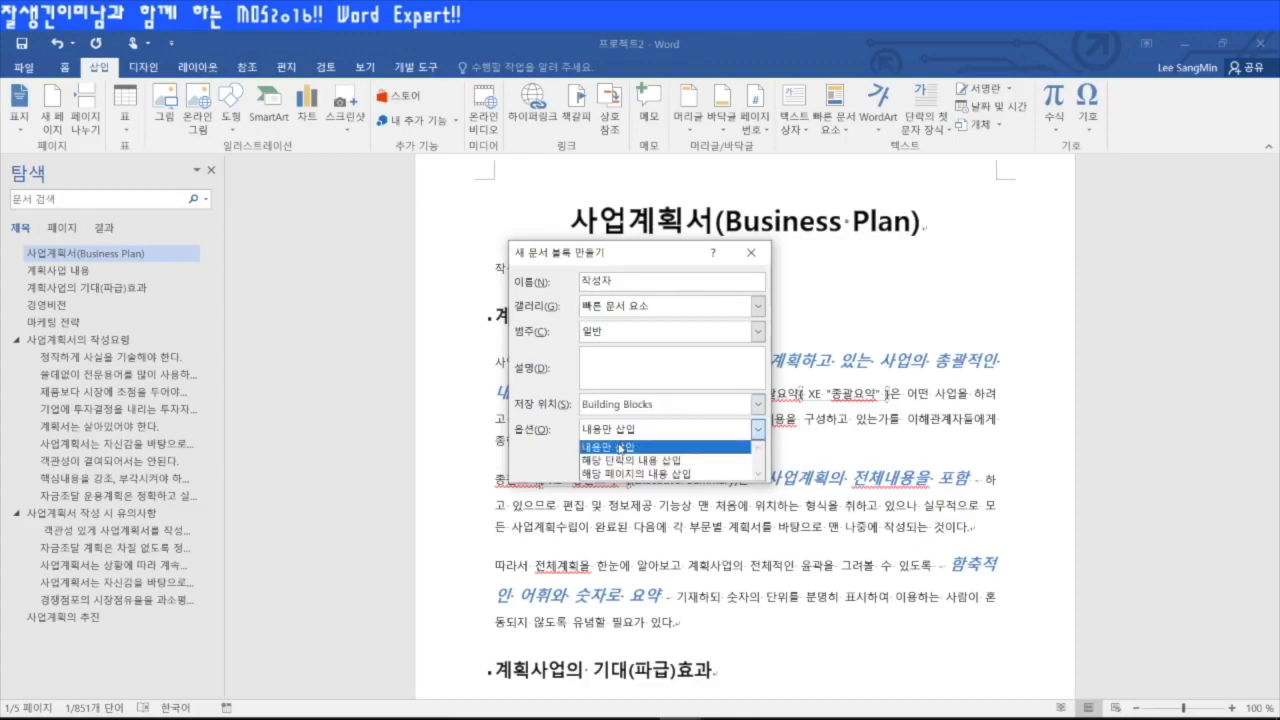
left_click(620, 448)
left_click(655, 465)
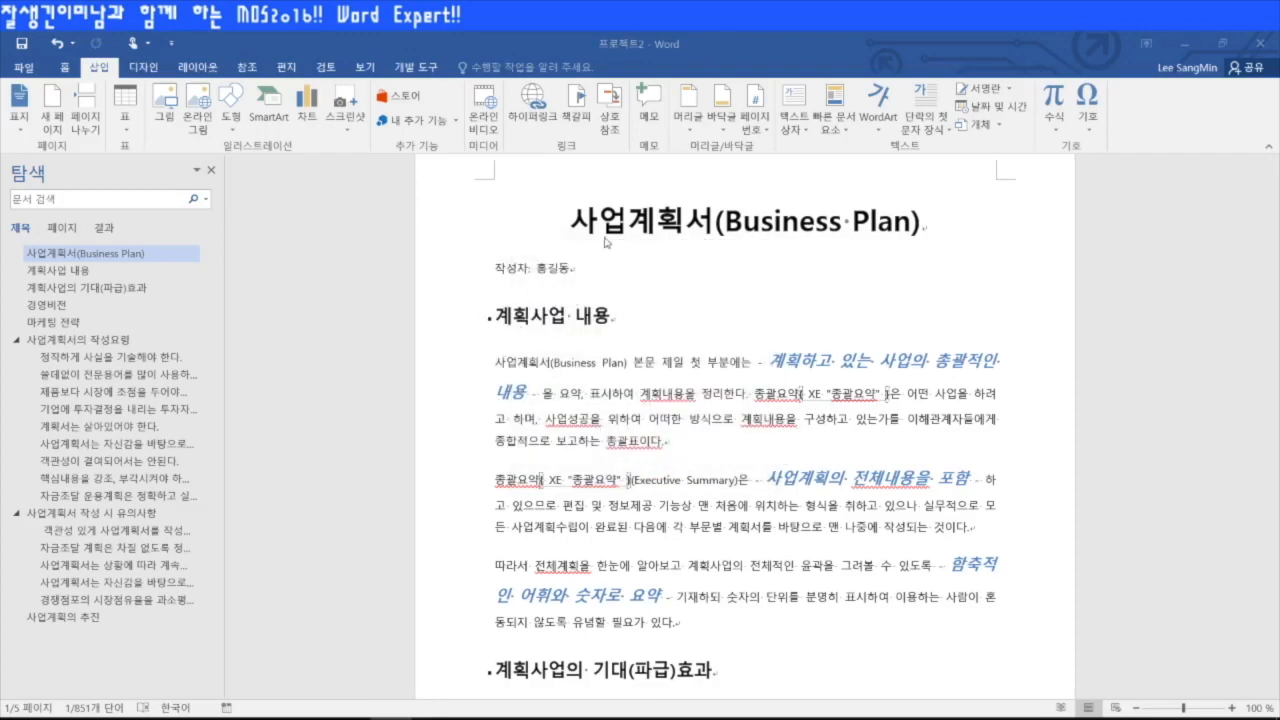
- Check the 작성자 block in the quick parts gallery and review the new building block settings without saving
left_click(845, 133)
left_click(845, 133)
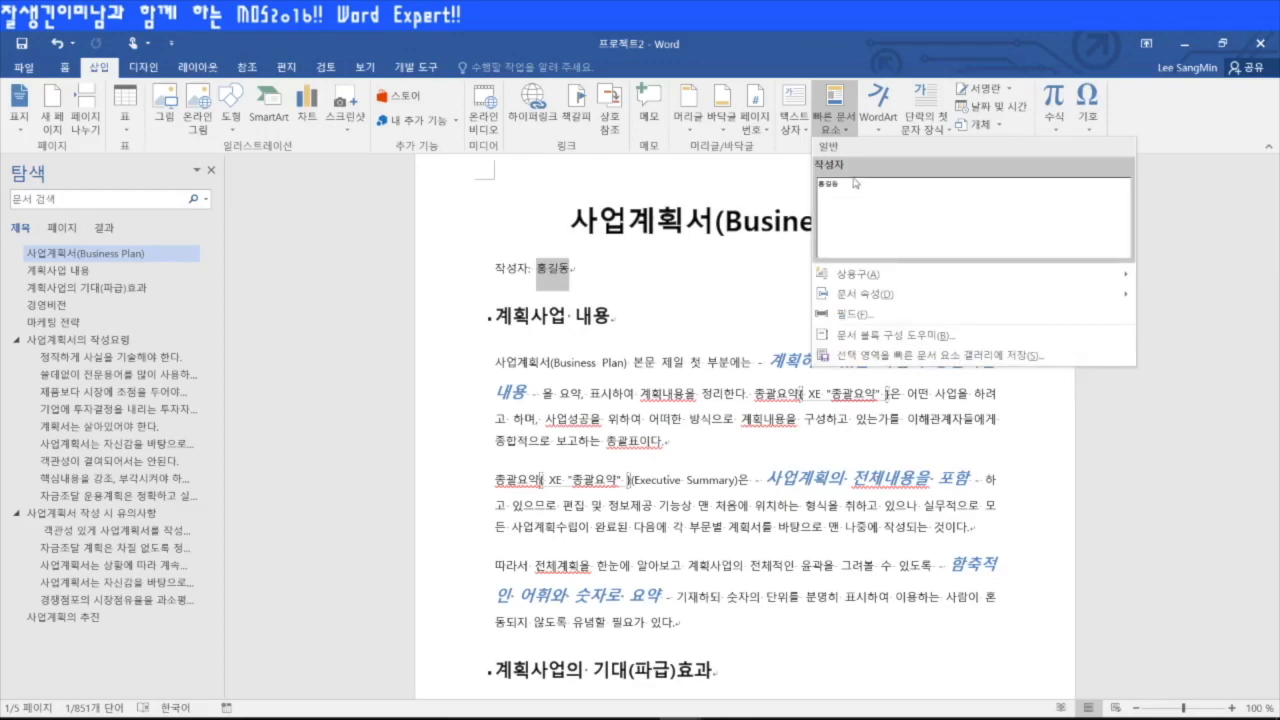
left_click(932, 356)
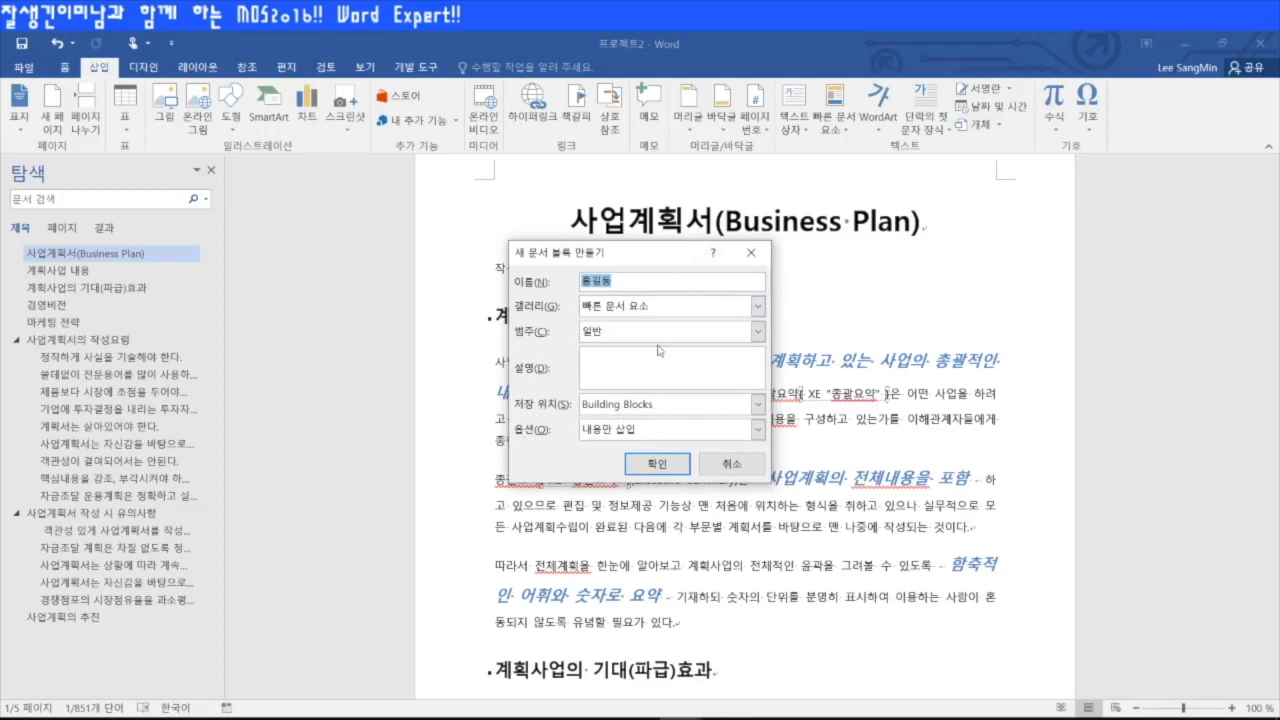
left_click(752, 253)
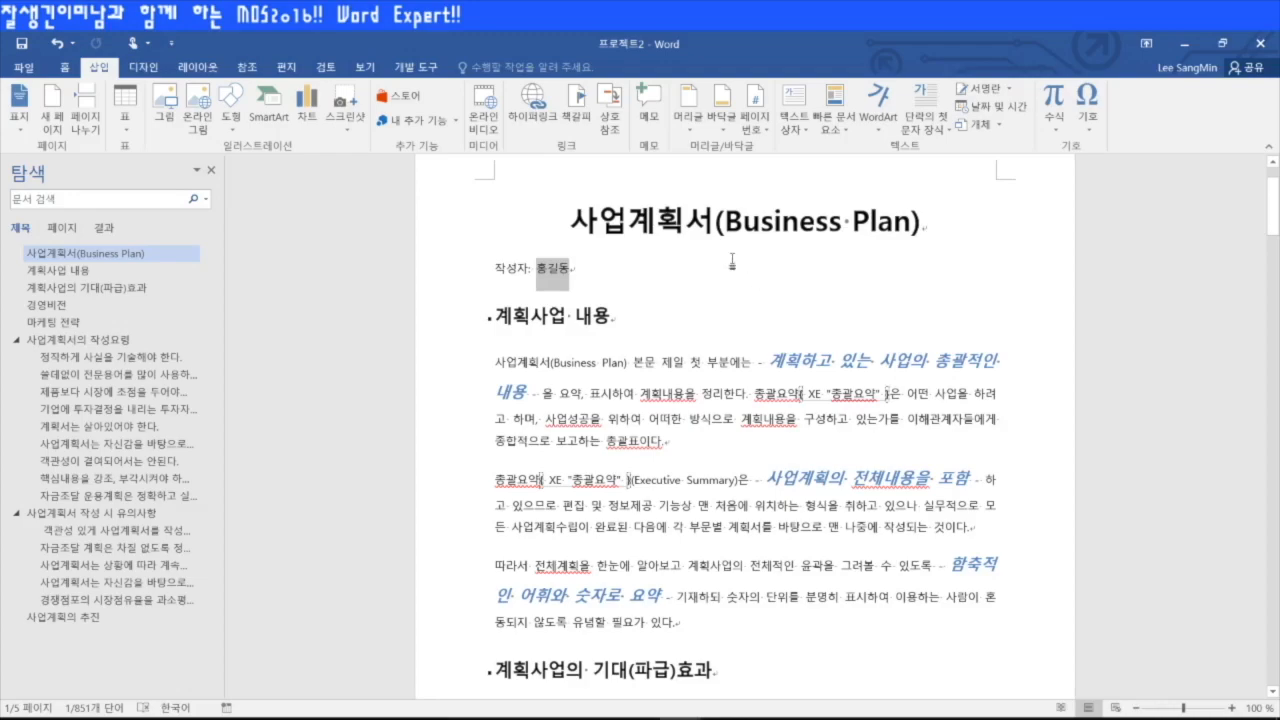
left_click(647, 318)
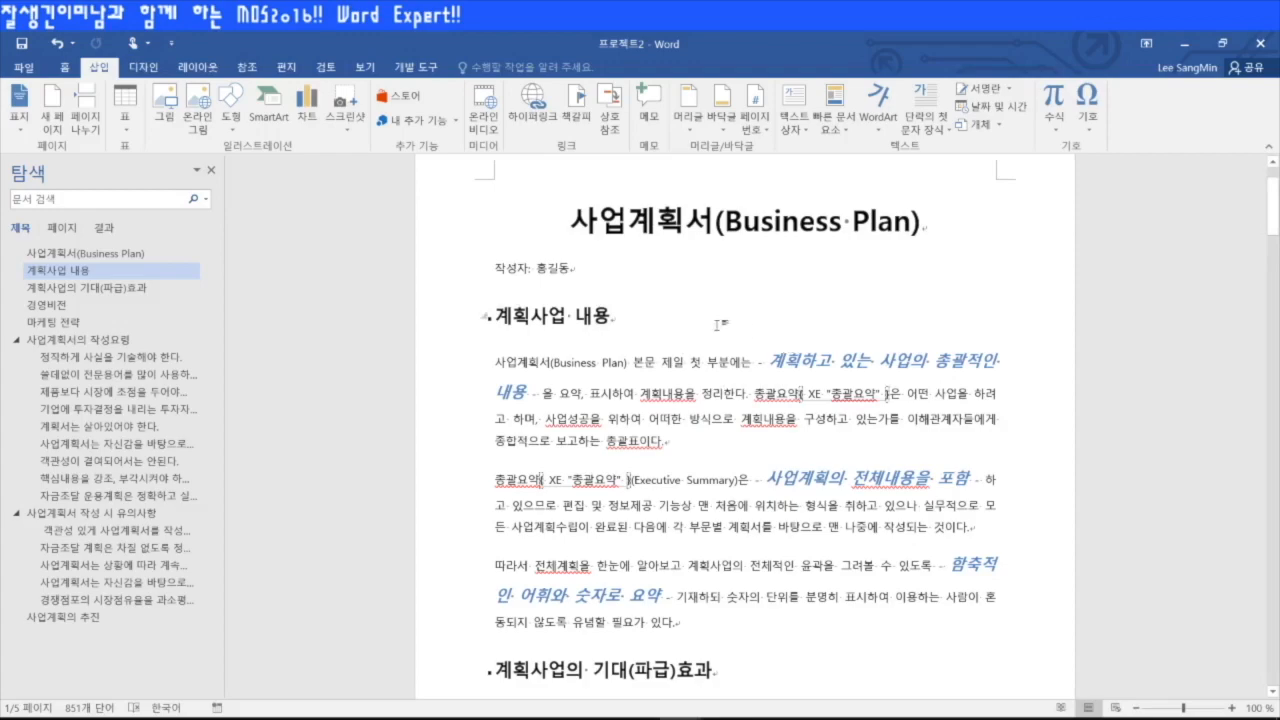
- Start a new custom theme font set and set its English heading font to Cambria
left_click(155, 72)
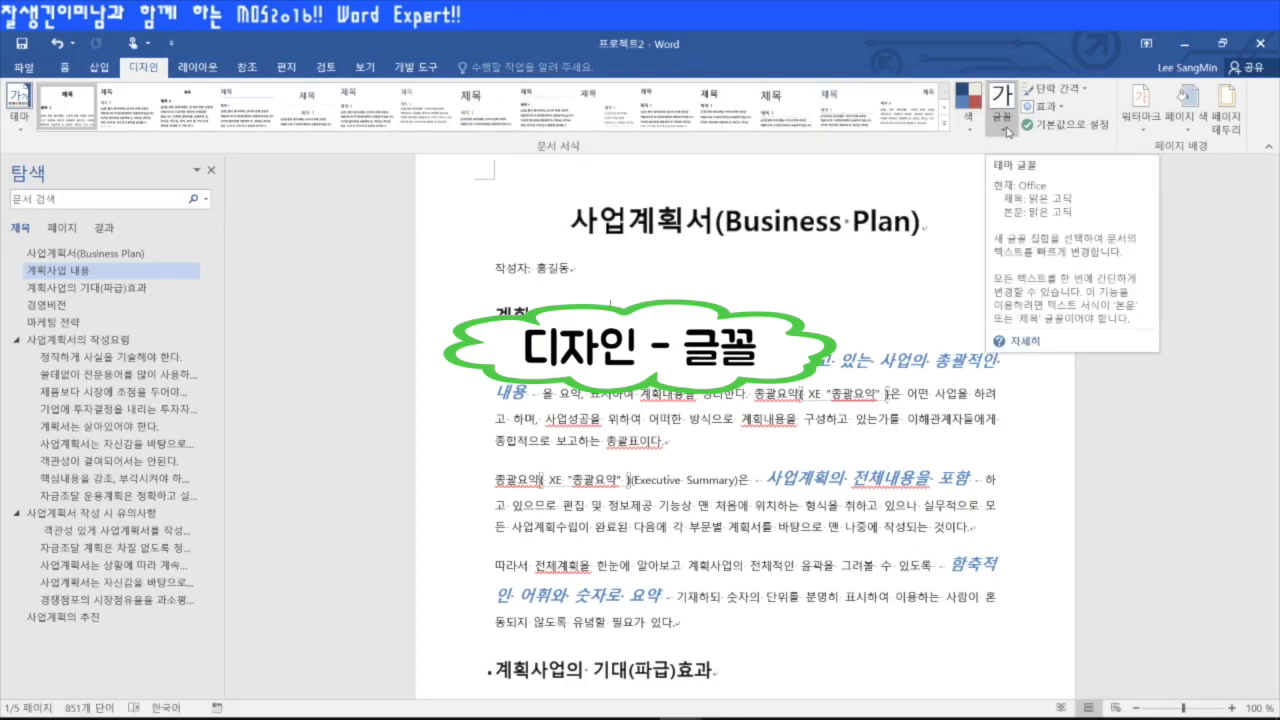
left_click(1005, 128)
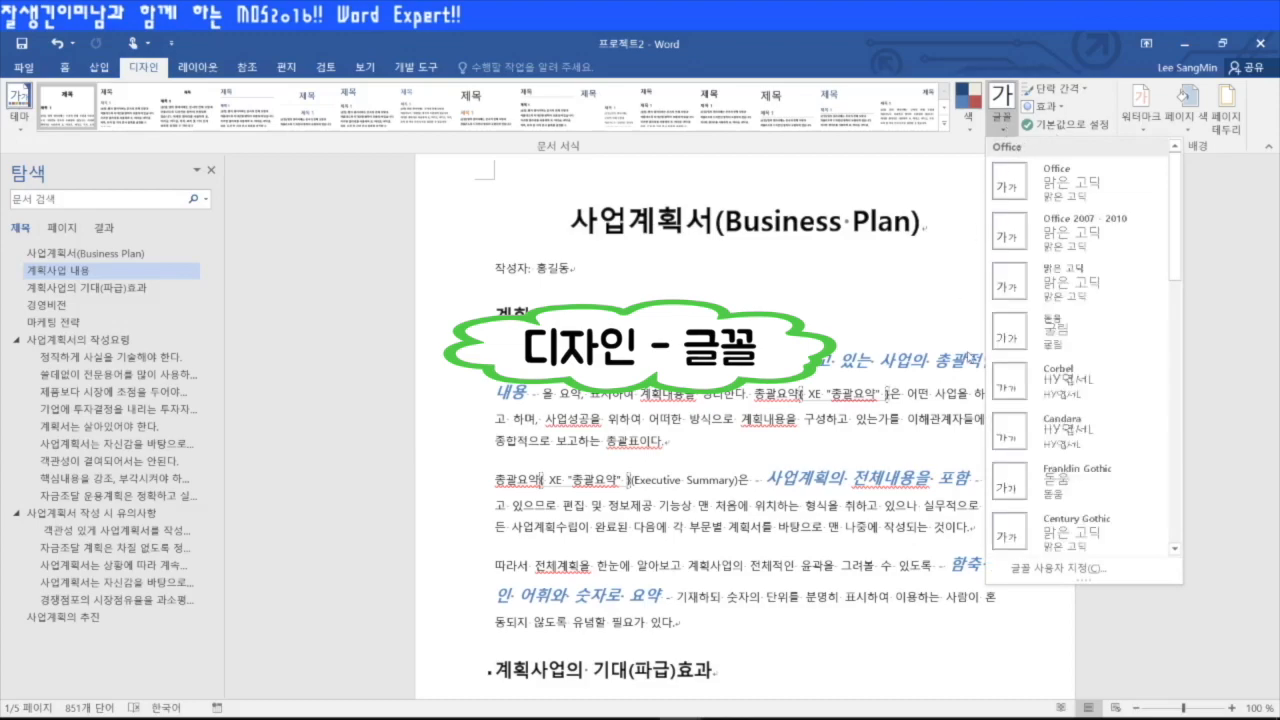
left_click(1087, 575)
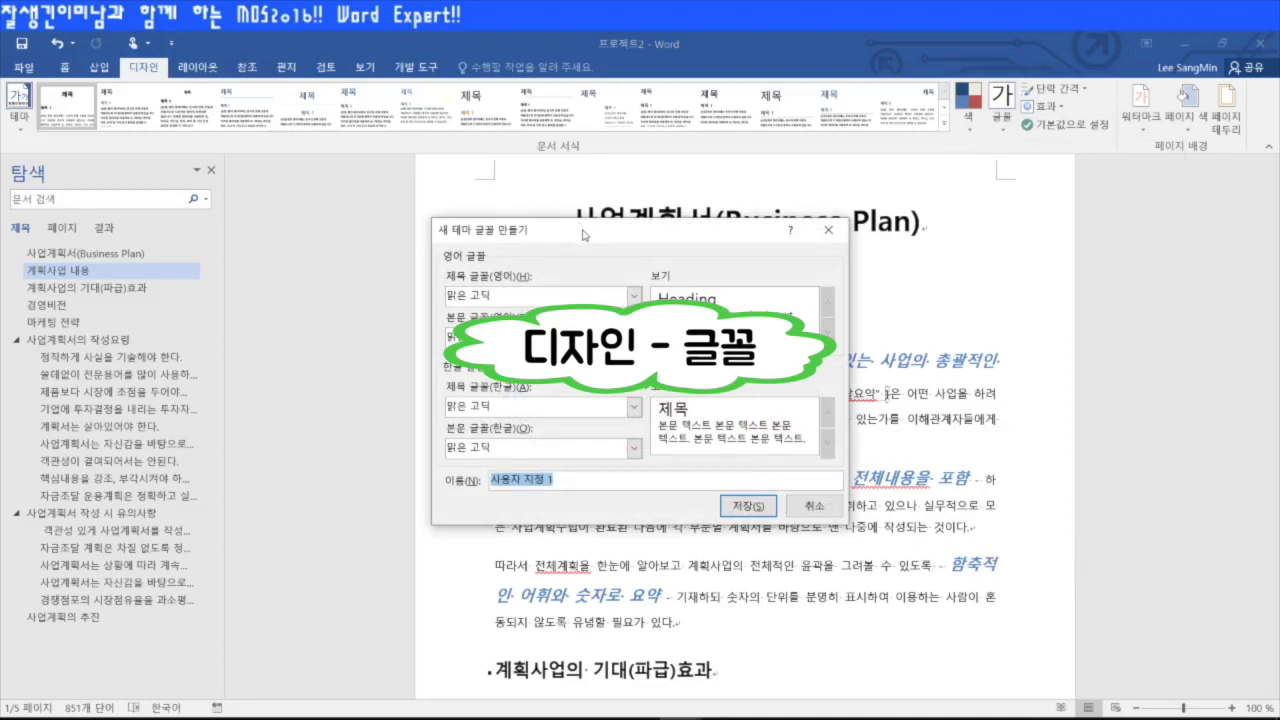
left_click_drag(583, 234, 691, 214)
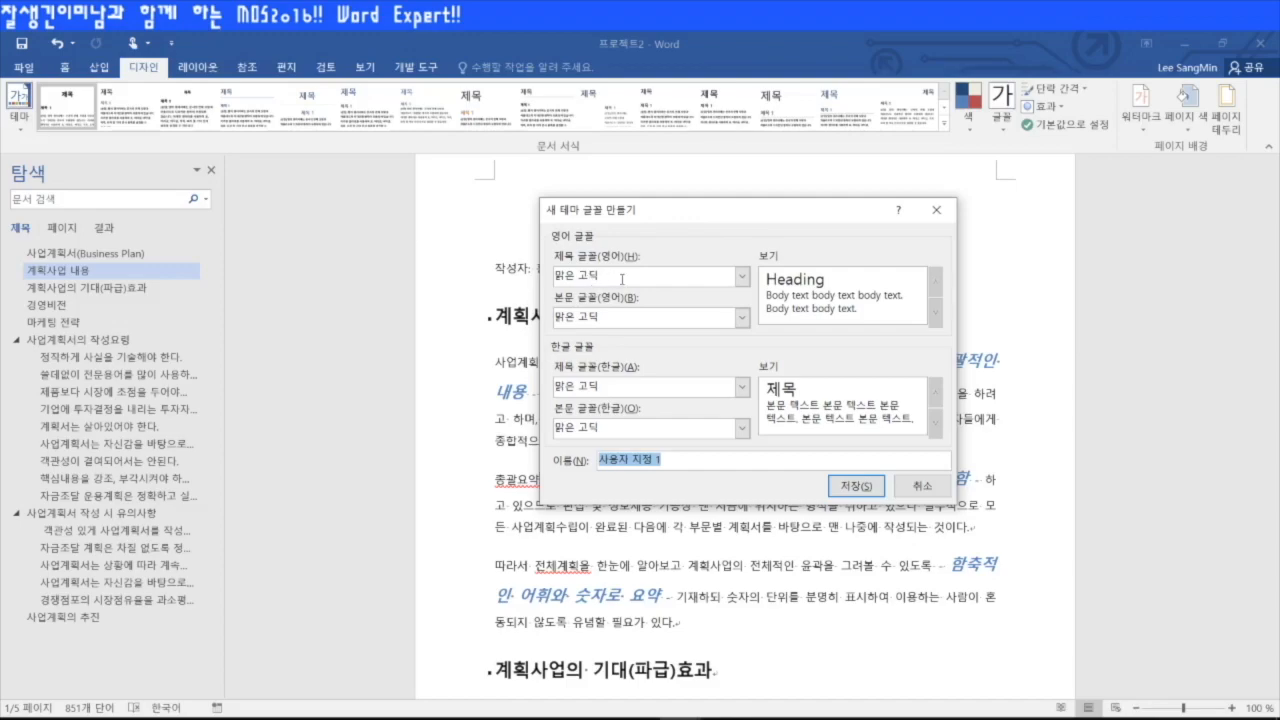
left_click(620, 278)
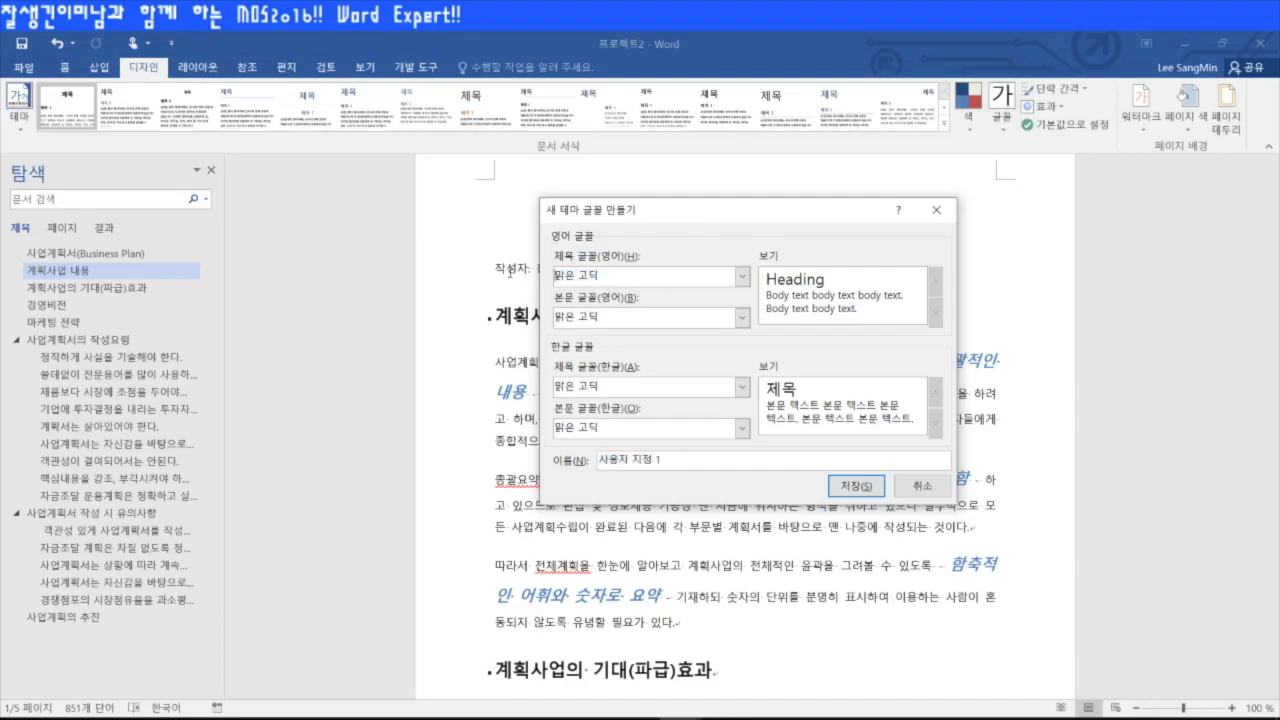
type("ㅊ")
key("BackSpace")
left_click(636, 318)
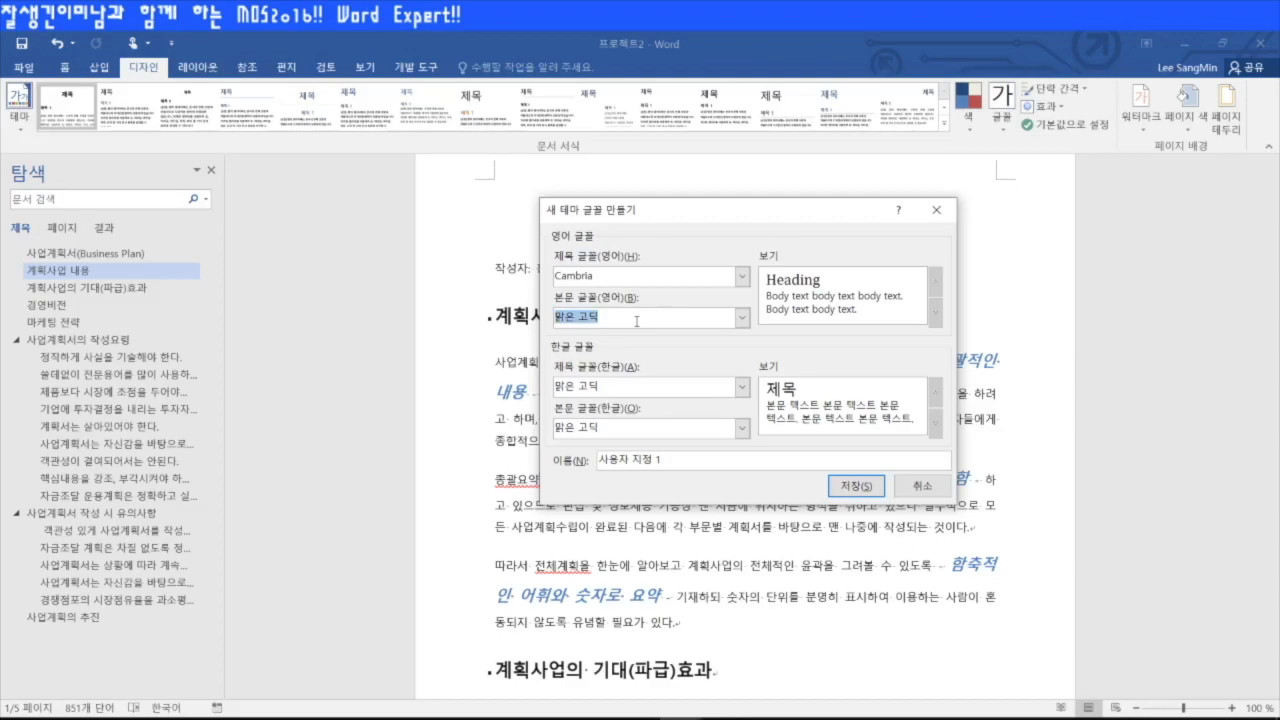
- Set the English body font of the new theme font set to Book Antiqua
type("book")
key("Tab")
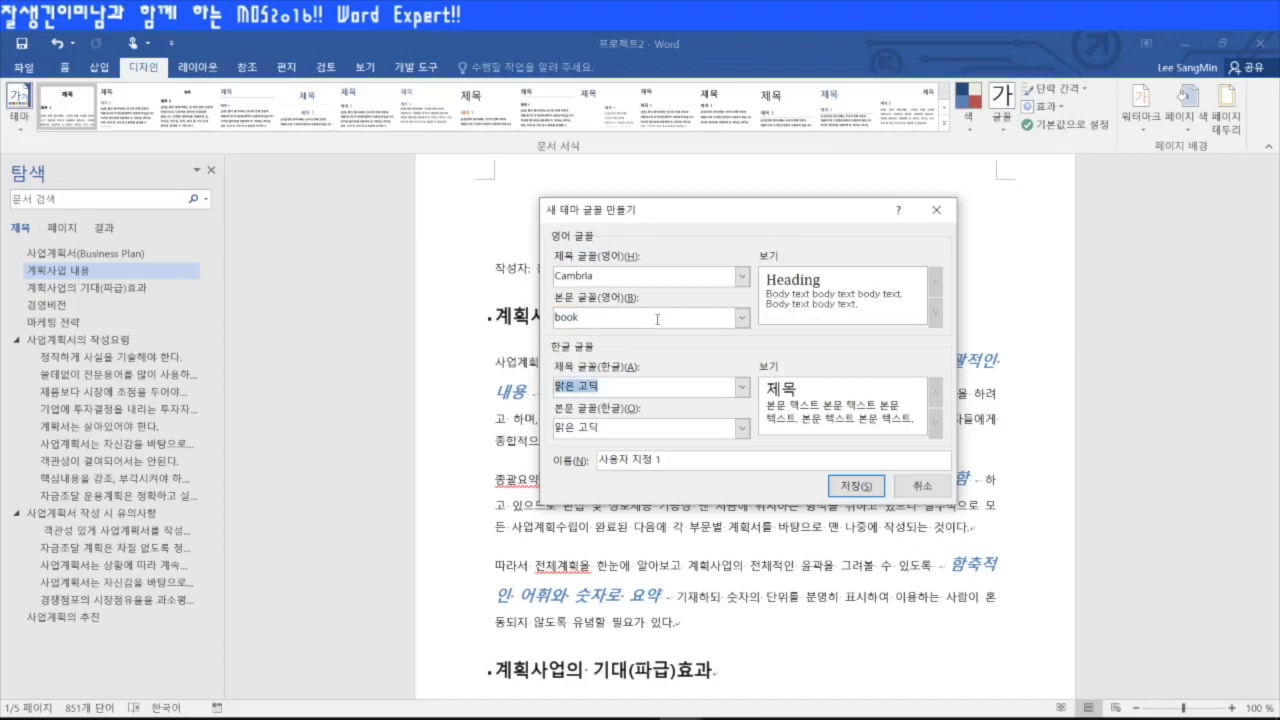
left_click(742, 317)
scroll(690, 353, "down", 8)
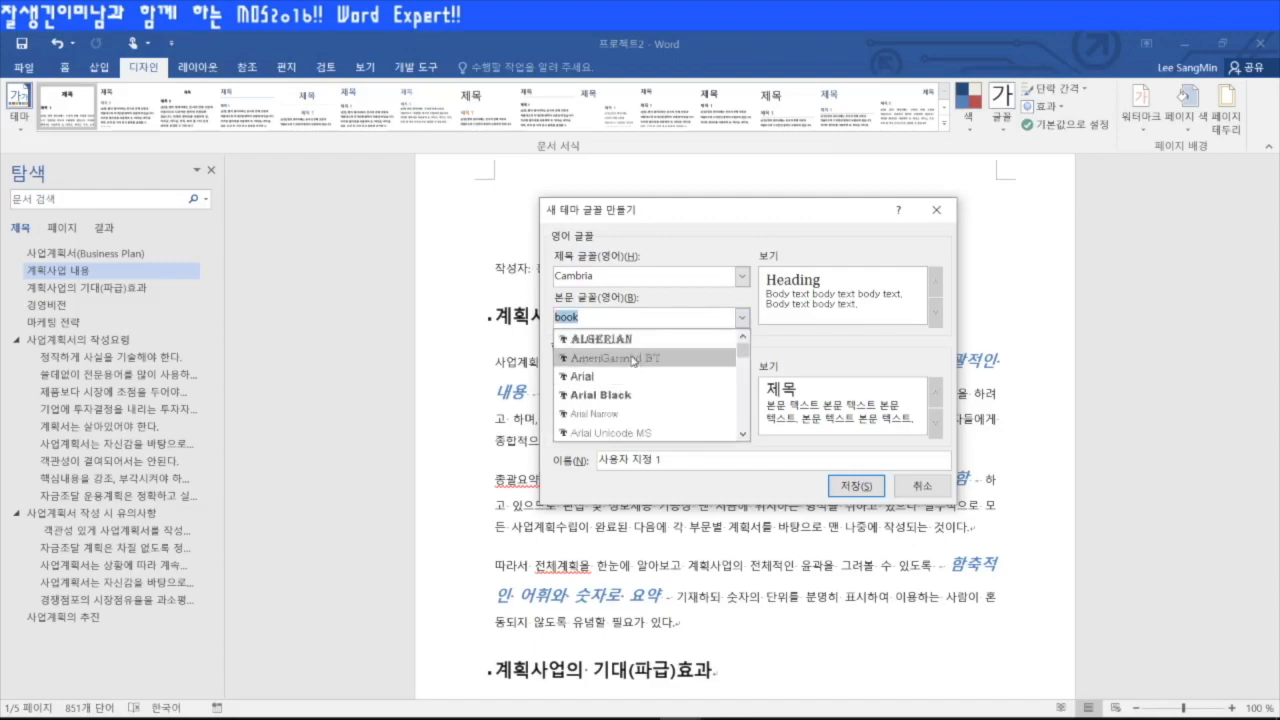
scroll(640, 404, "down", 6)
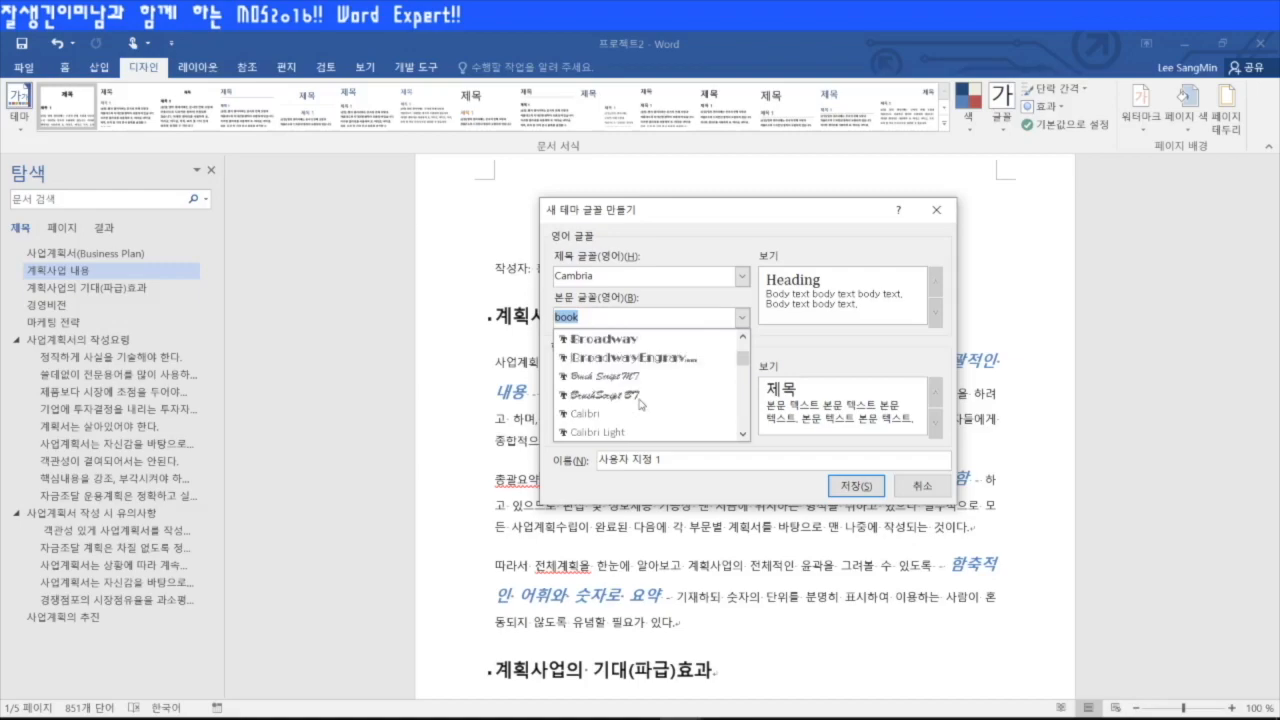
scroll(640, 404, "up", 1)
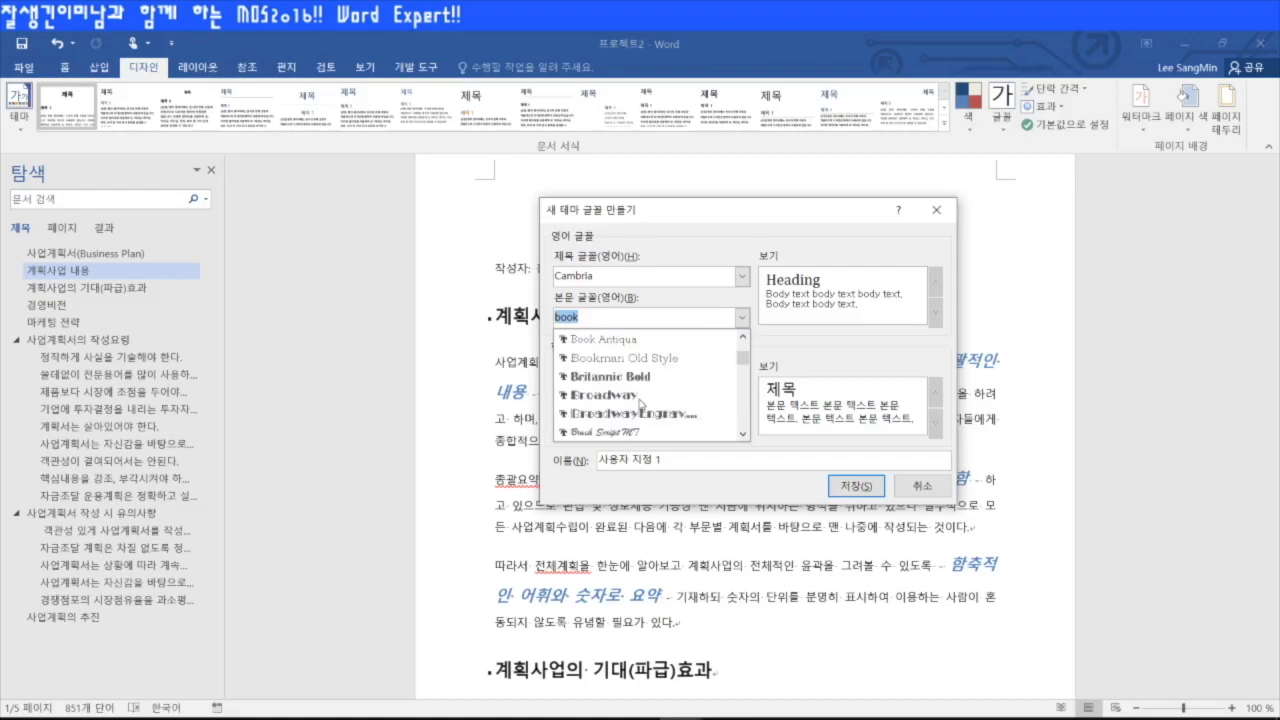
left_click(648, 340)
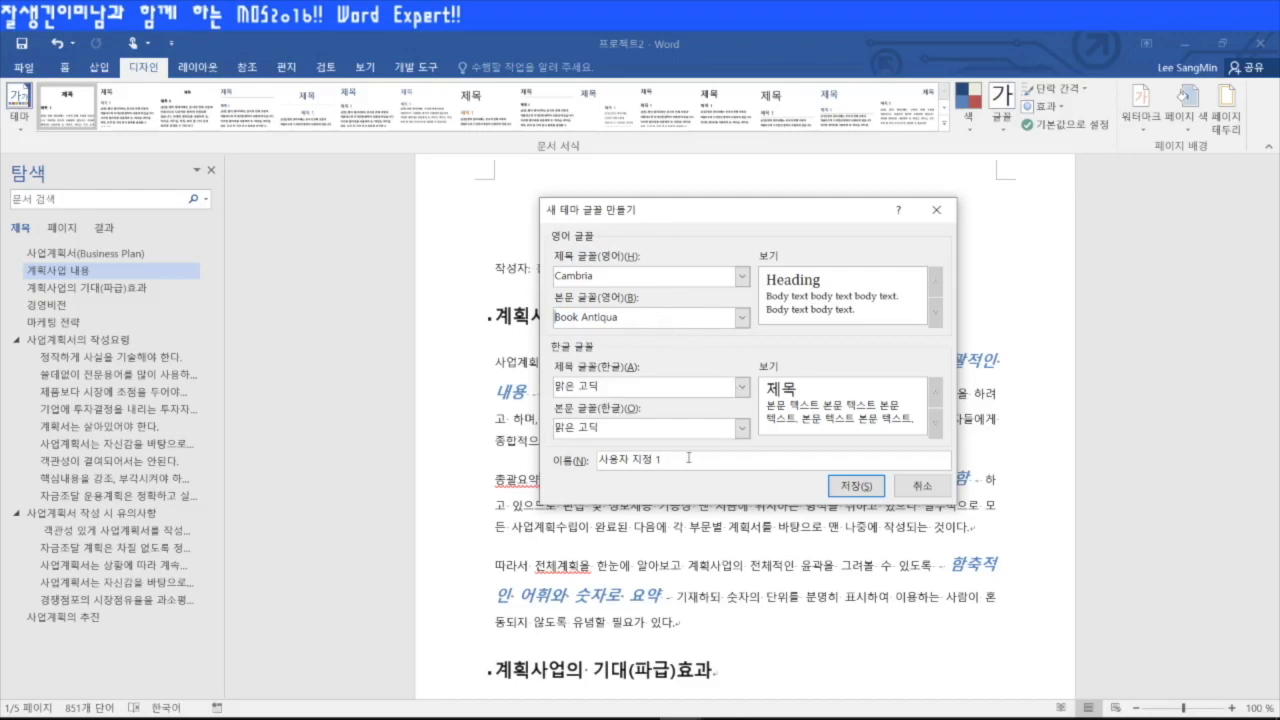
- Name the theme font set 사업계획서 and save it
left_click_drag(683, 463, 577, 468)
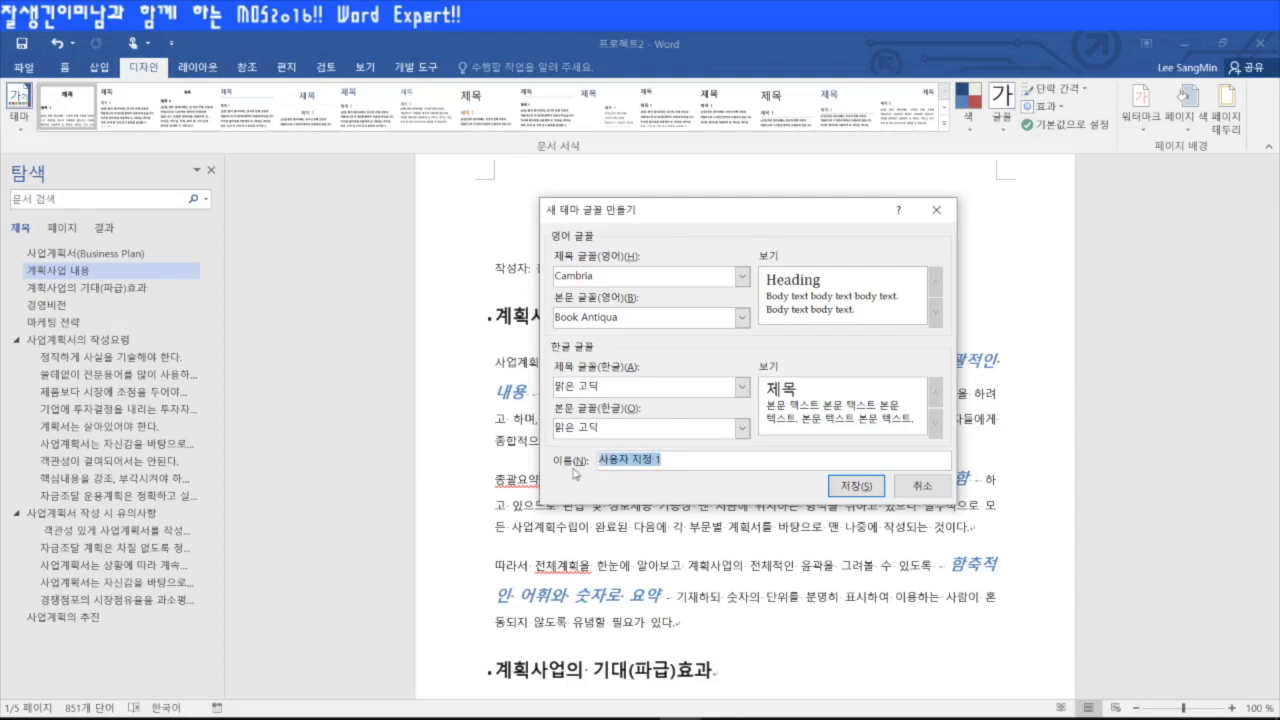
type("tkdjo")
key("BackSpace")
key("BackSpace")
key("BackSpace")
key("BackSpace")
key("BackSpace")
key("Hangul")
type("사업ㄱㅖ획")
key("BackSpace")
type("획서")
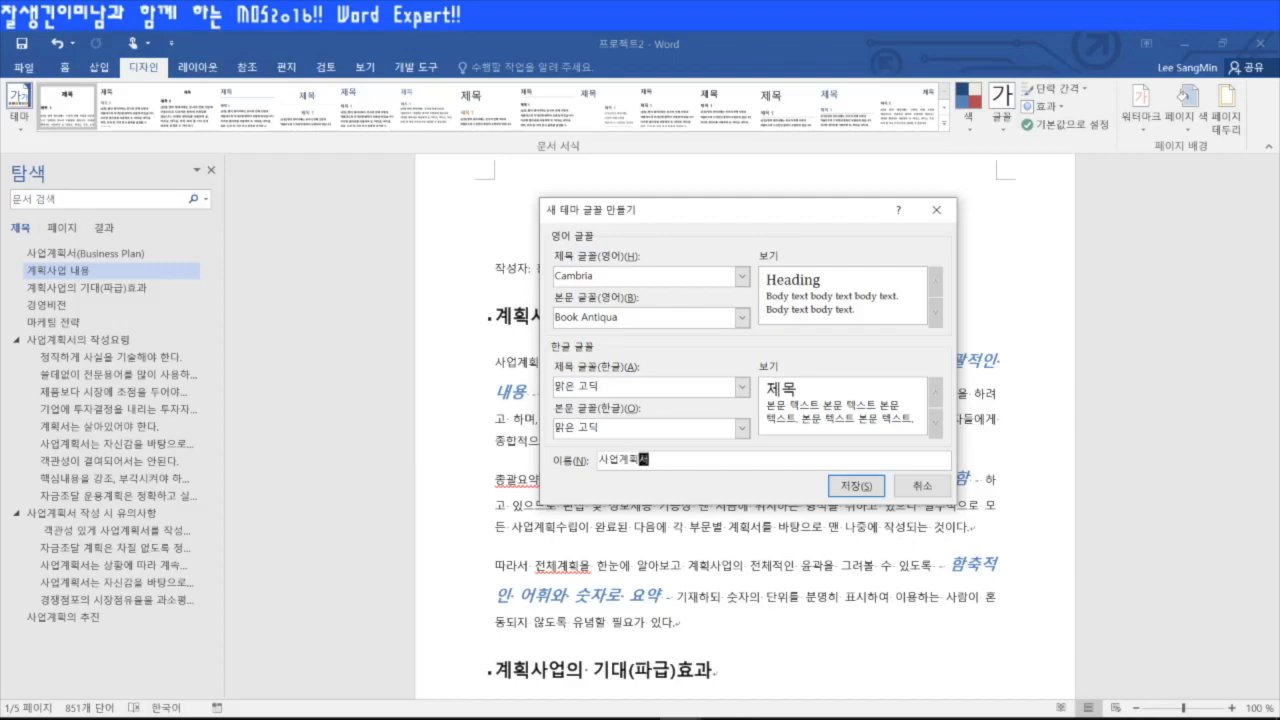
left_click(866, 487)
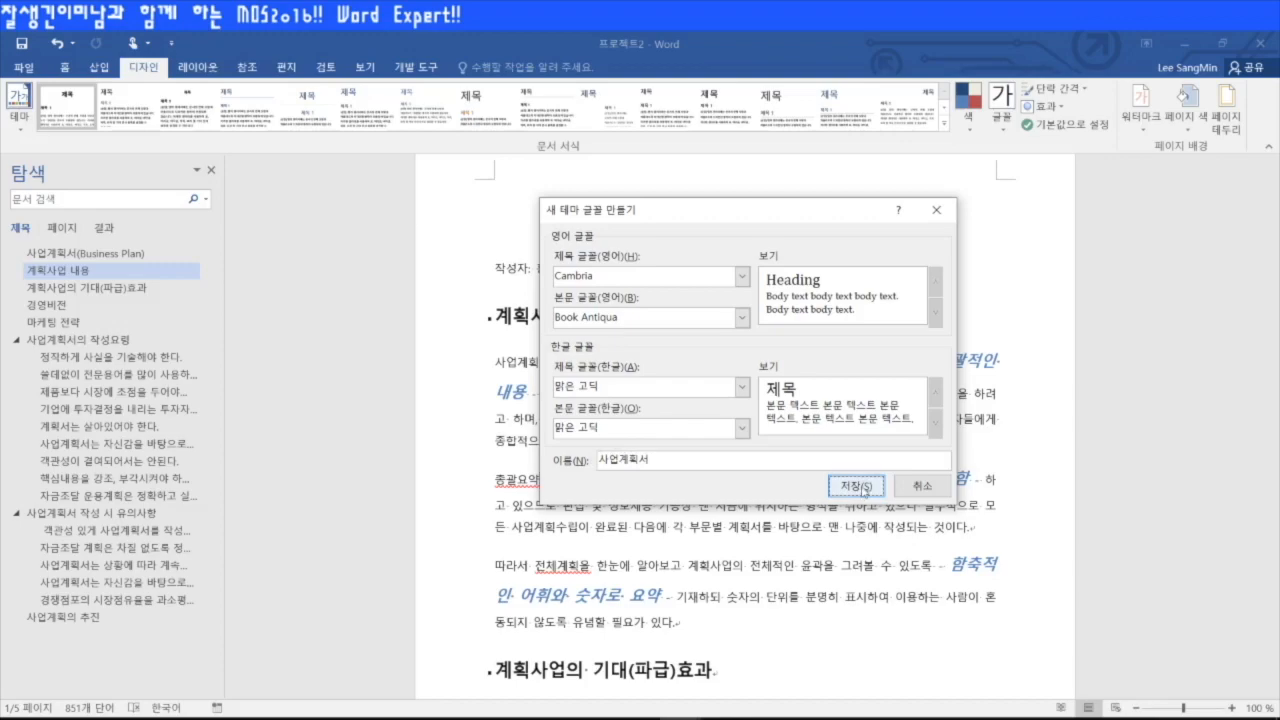
left_click(858, 487)
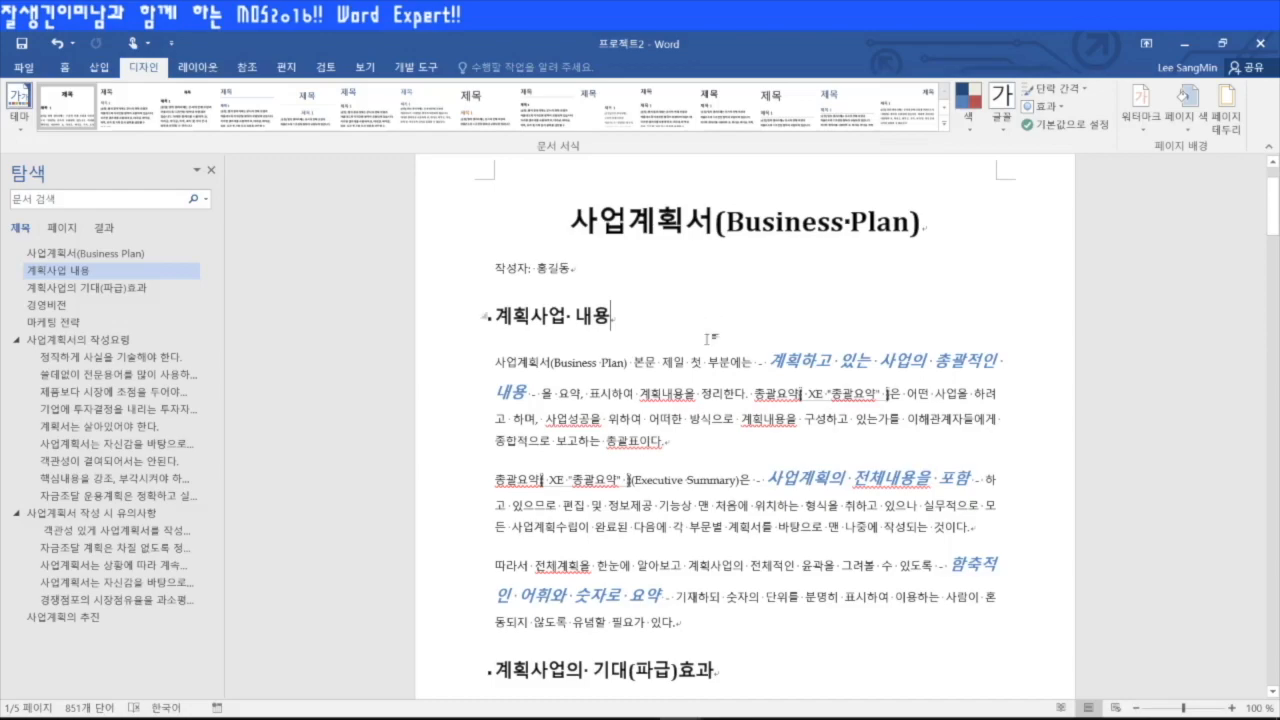
- Apply a custom RGB page colour with red 193, green 224 and blue 225 to the document
left_click(201, 70)
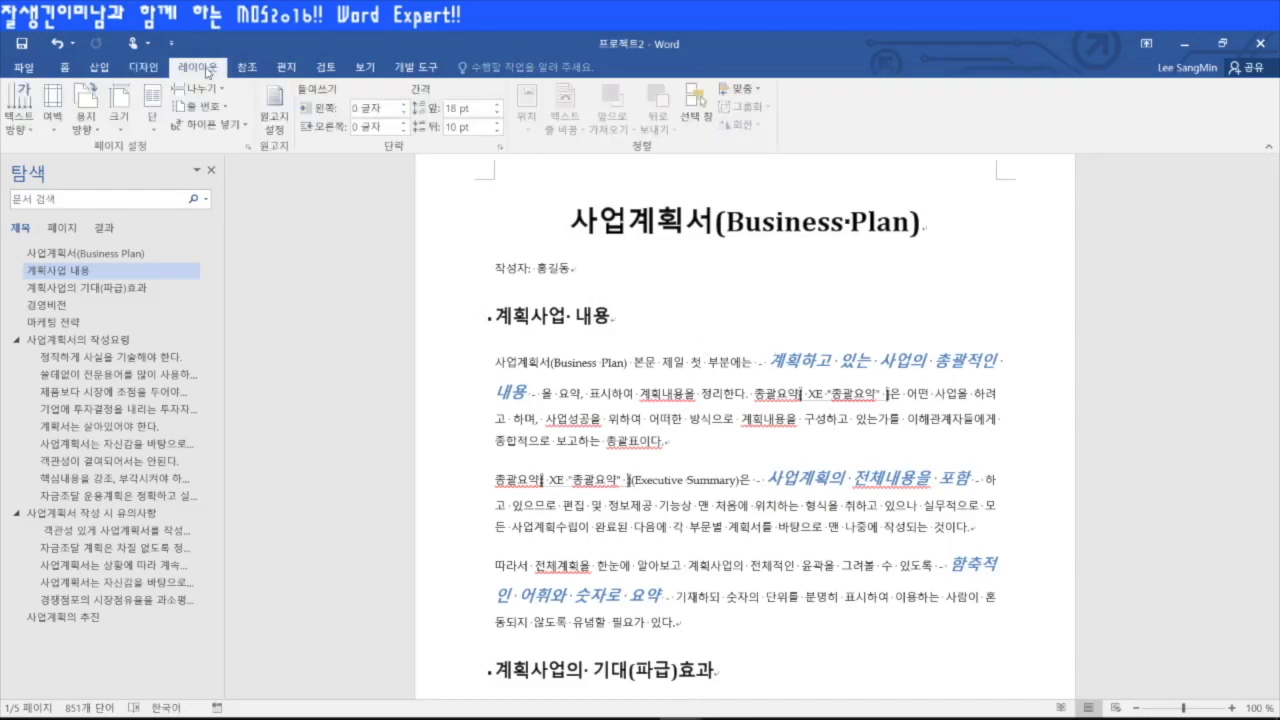
left_click(146, 72)
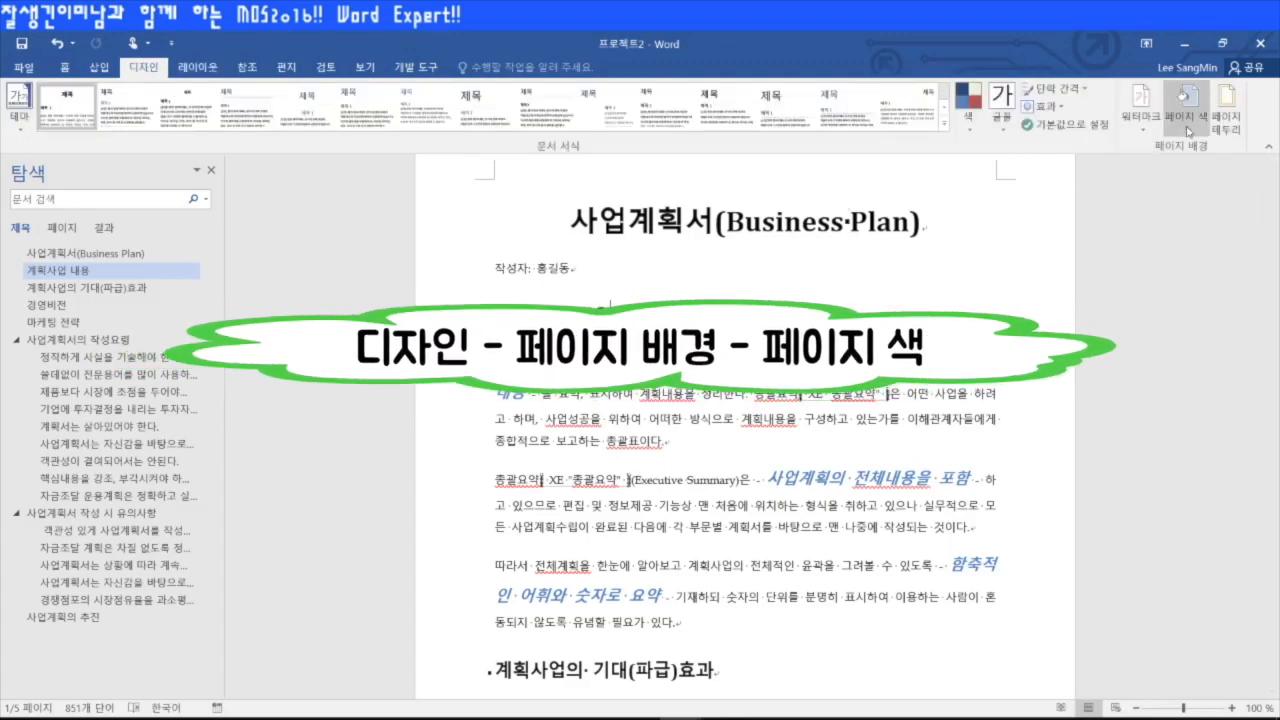
left_click(1188, 131)
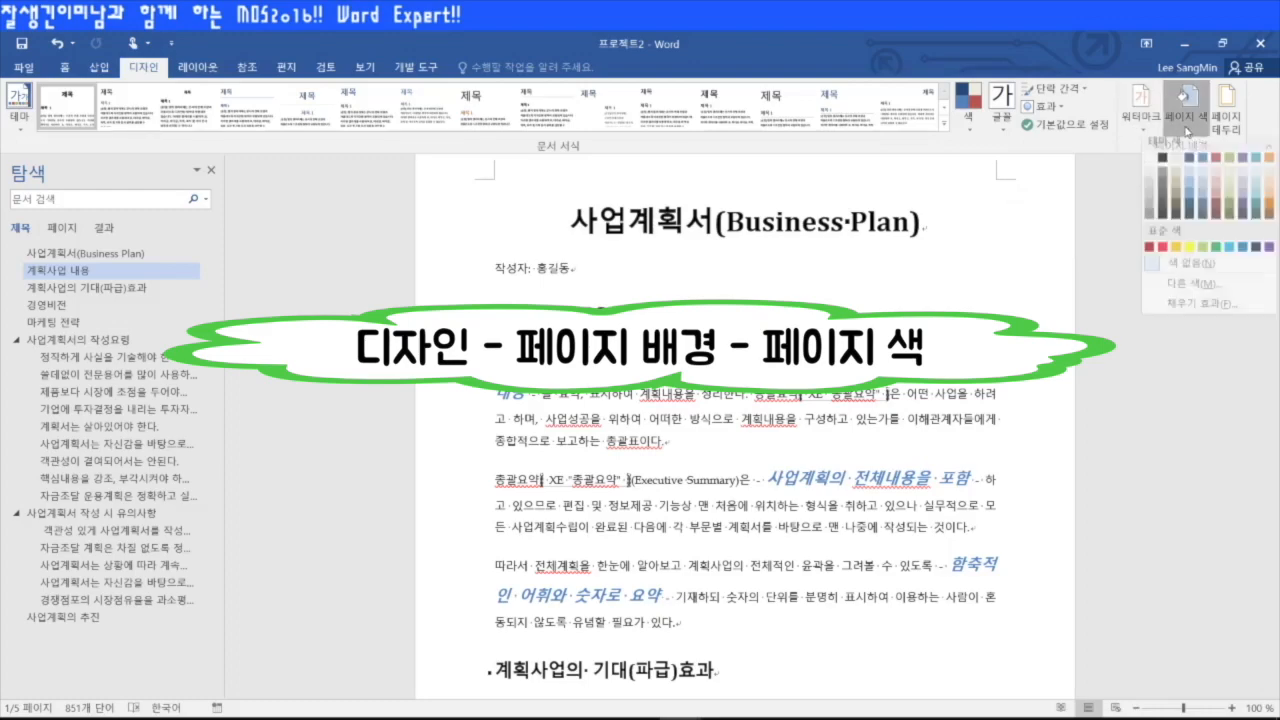
left_click(1200, 292)
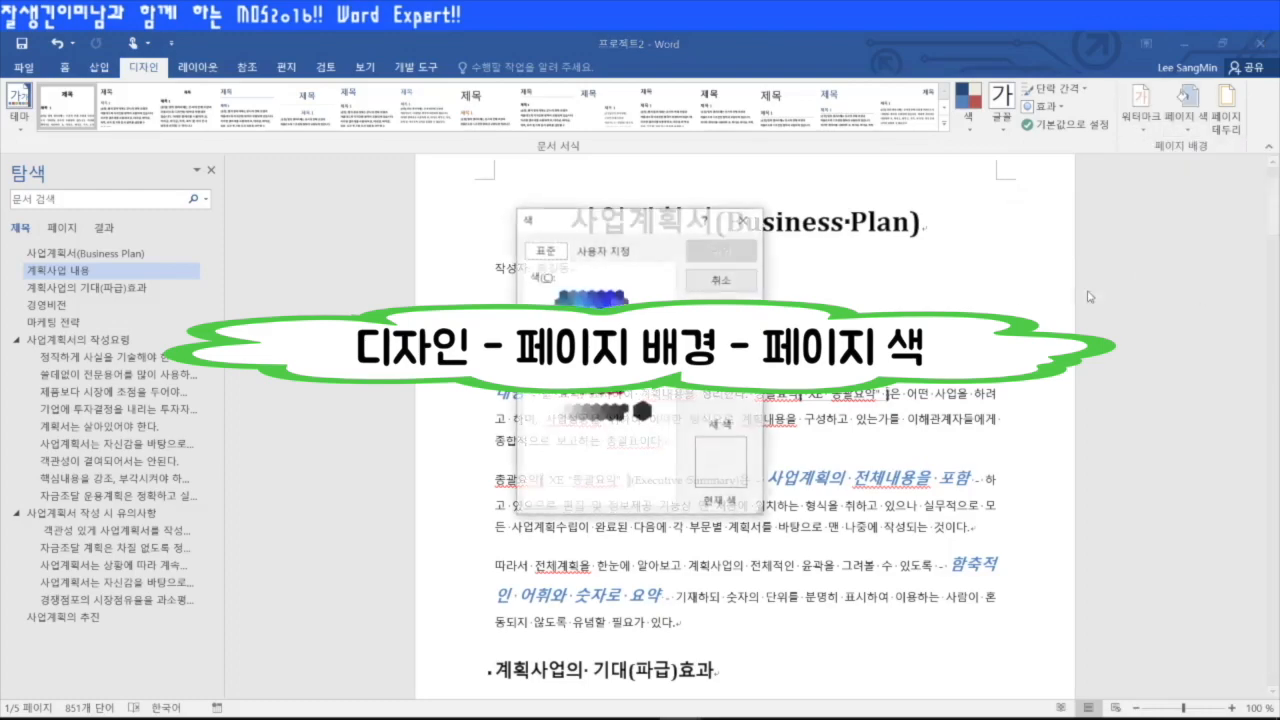
left_click(604, 250)
left_click(604, 420)
double_click(597, 420)
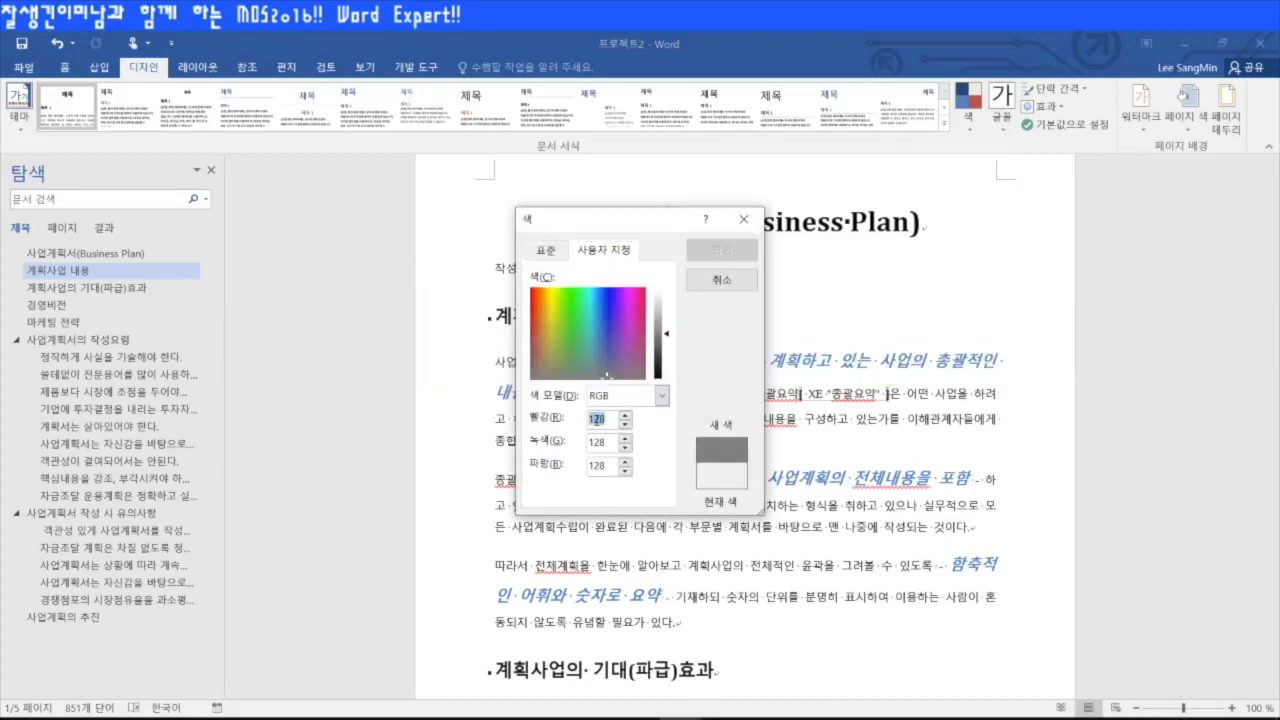
type("193")
key("Tab")
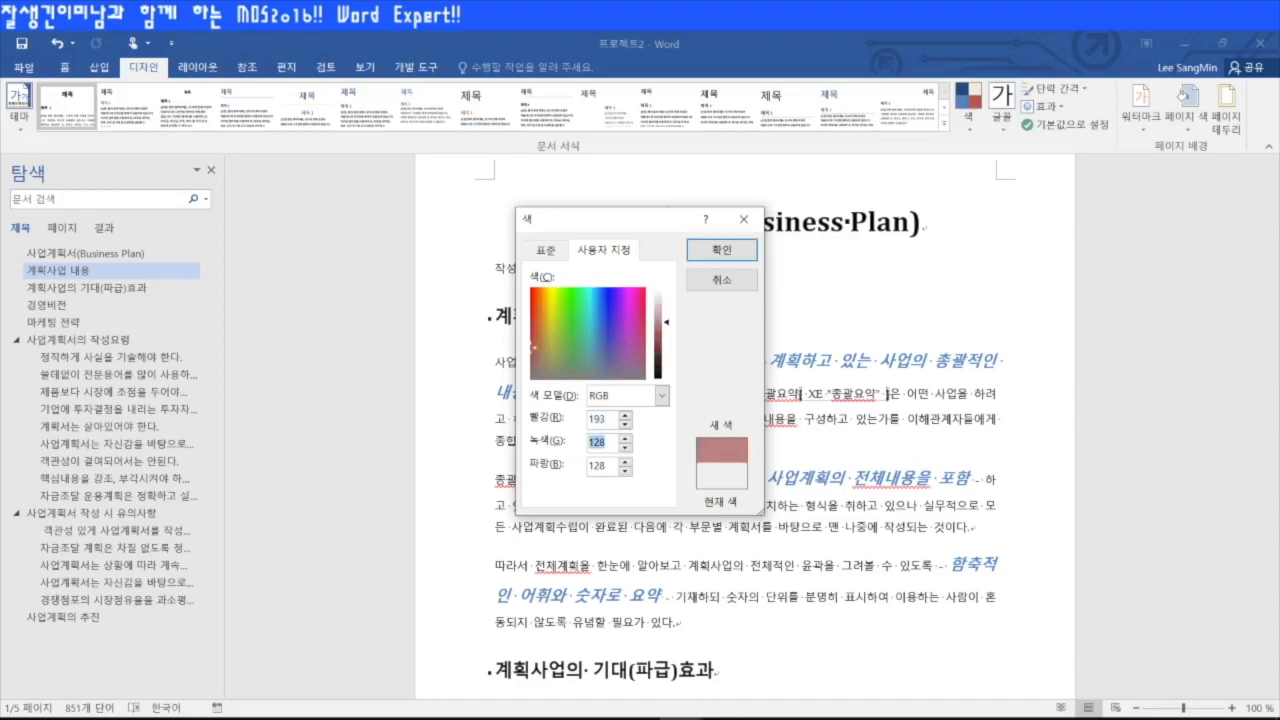
type("224")
key("Tab")
type("225")
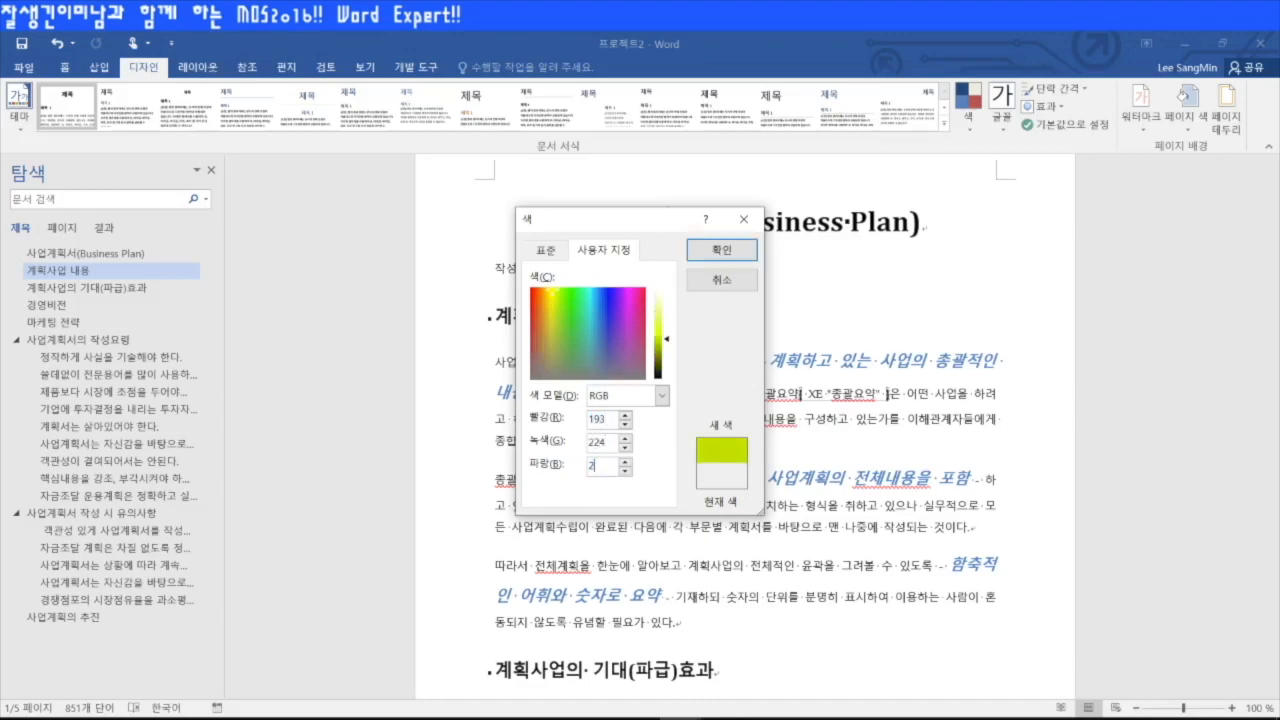
left_click(721, 250)
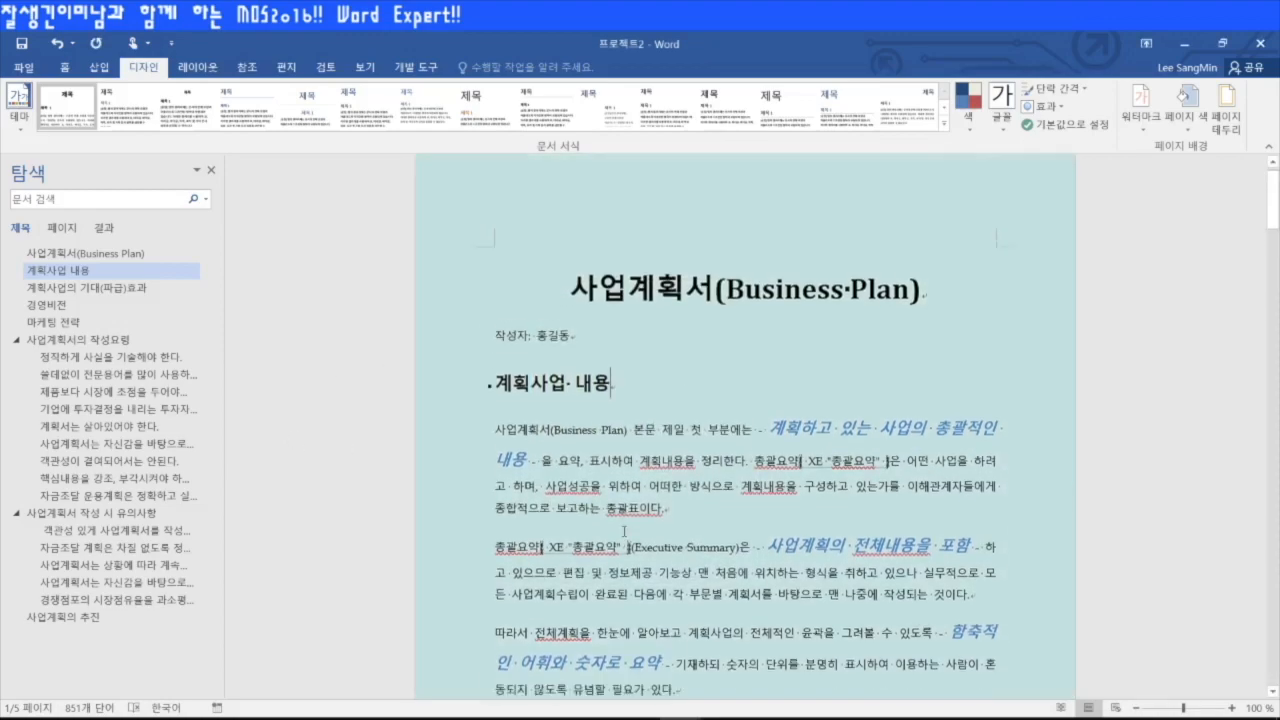
scroll(624, 540, "down", 7)
scroll(624, 540, "up", 5)
scroll(624, 540, "up", 4)
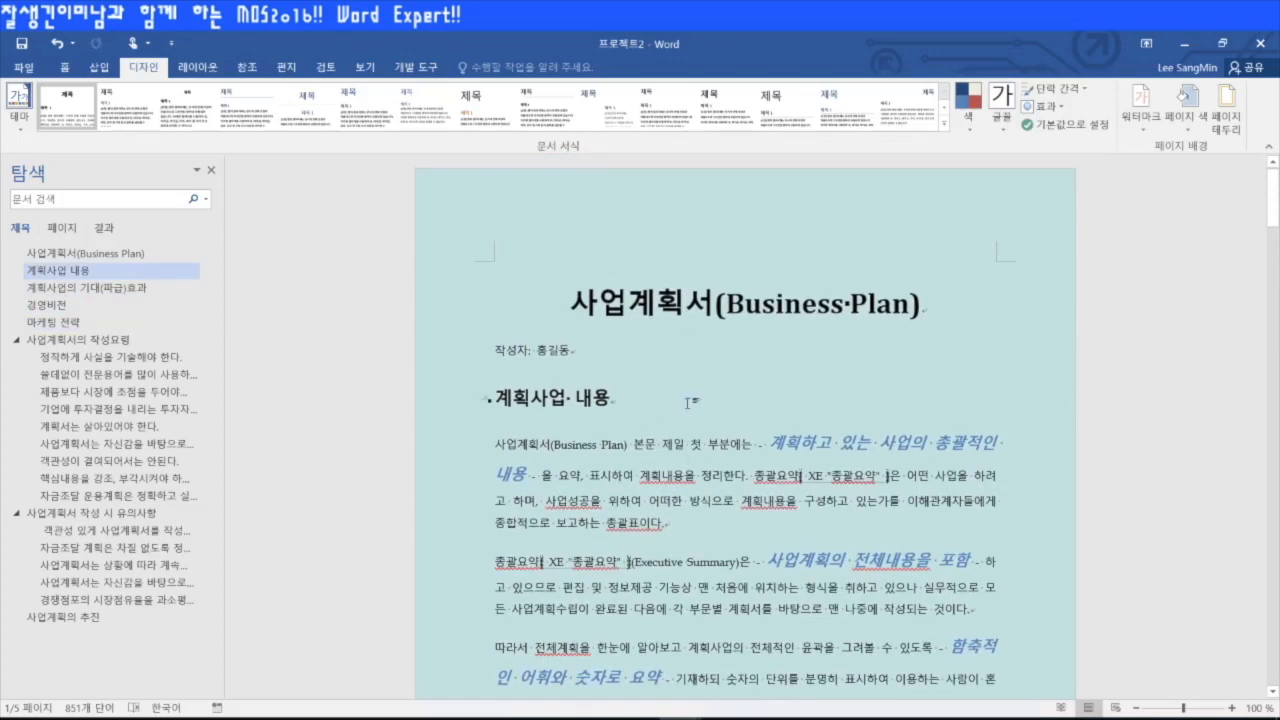
- Save the current document theme as a custom theme named 사업계획서
left_click(20, 133)
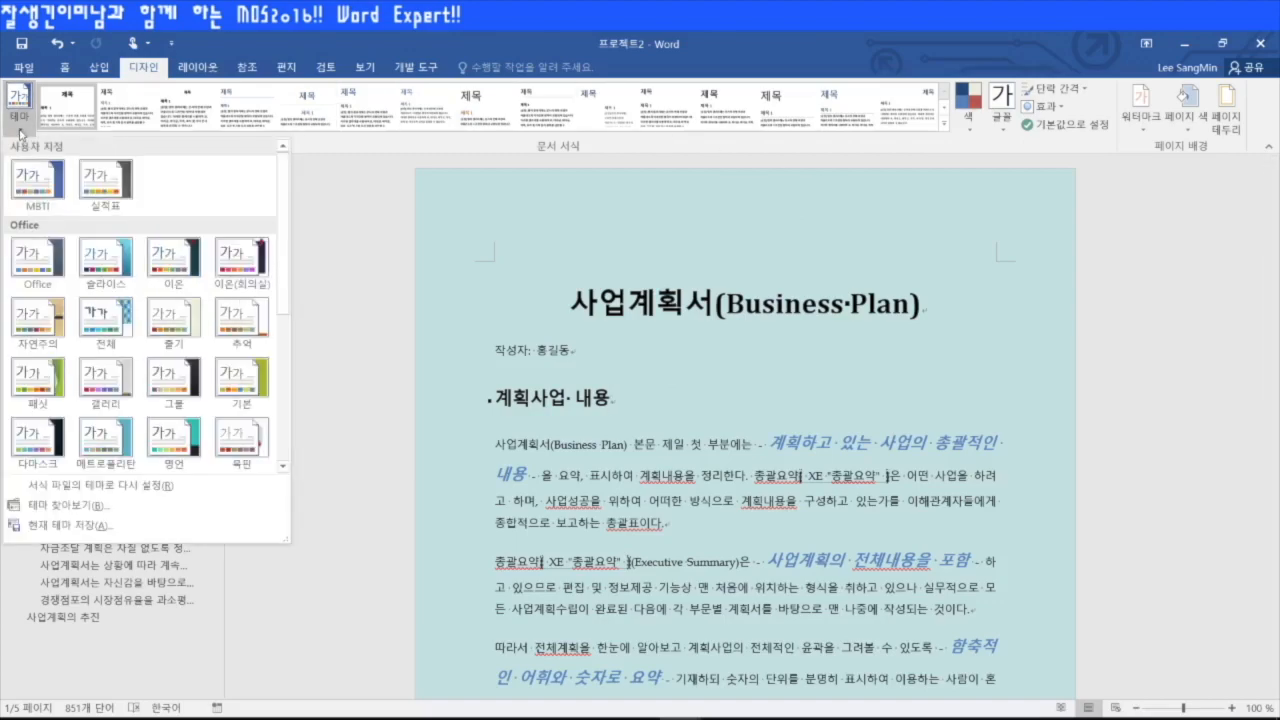
left_click(80, 526)
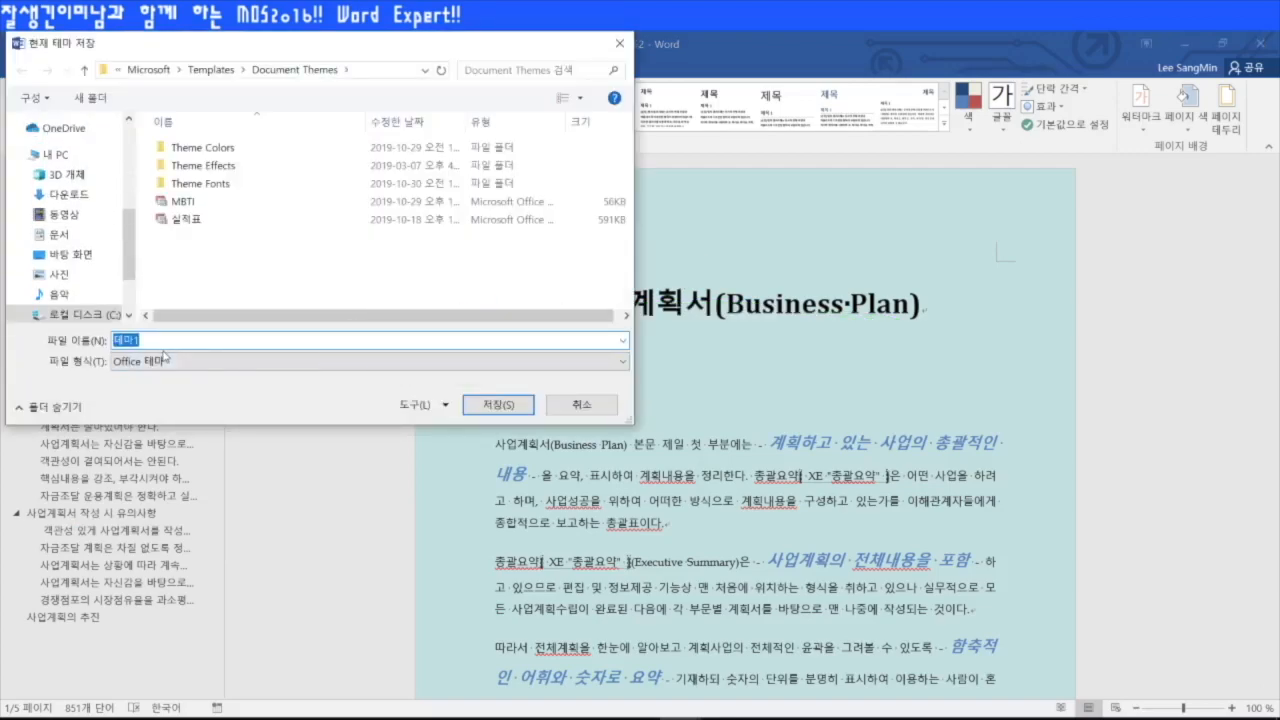
type("tkdj")
key("BackSpace")
key("BackSpace")
type("사업계획서")
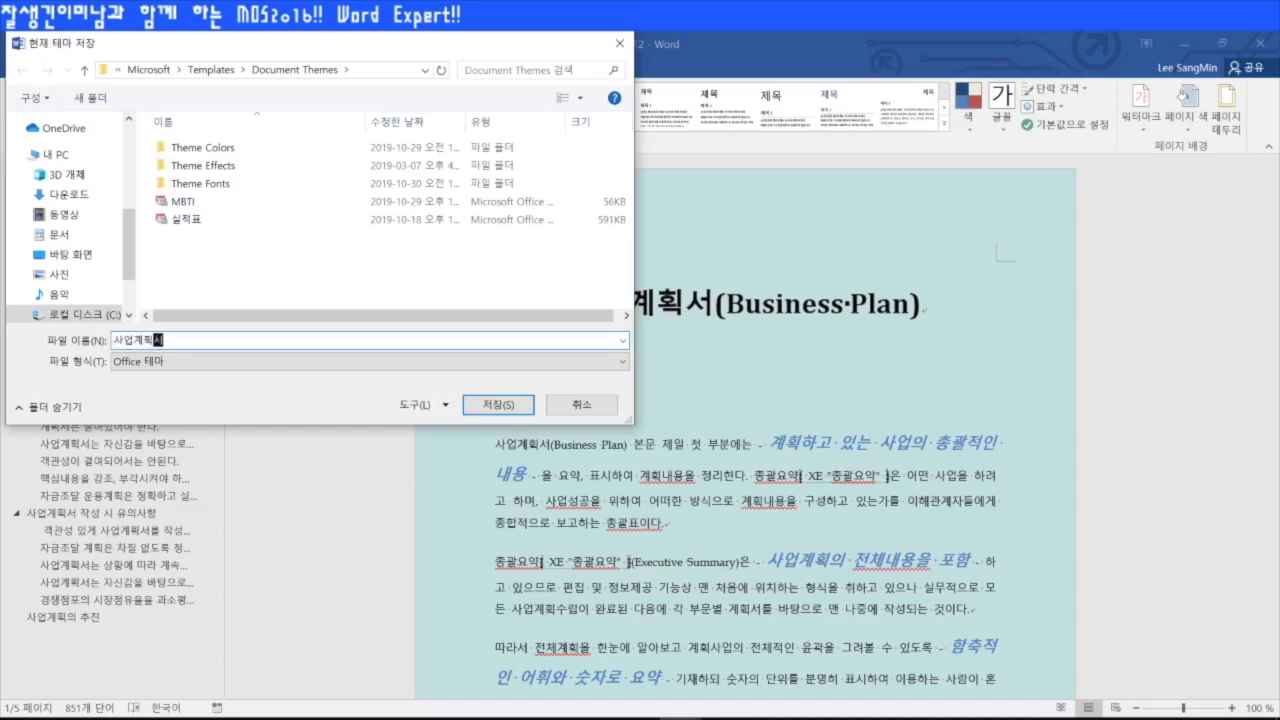
key("Return")
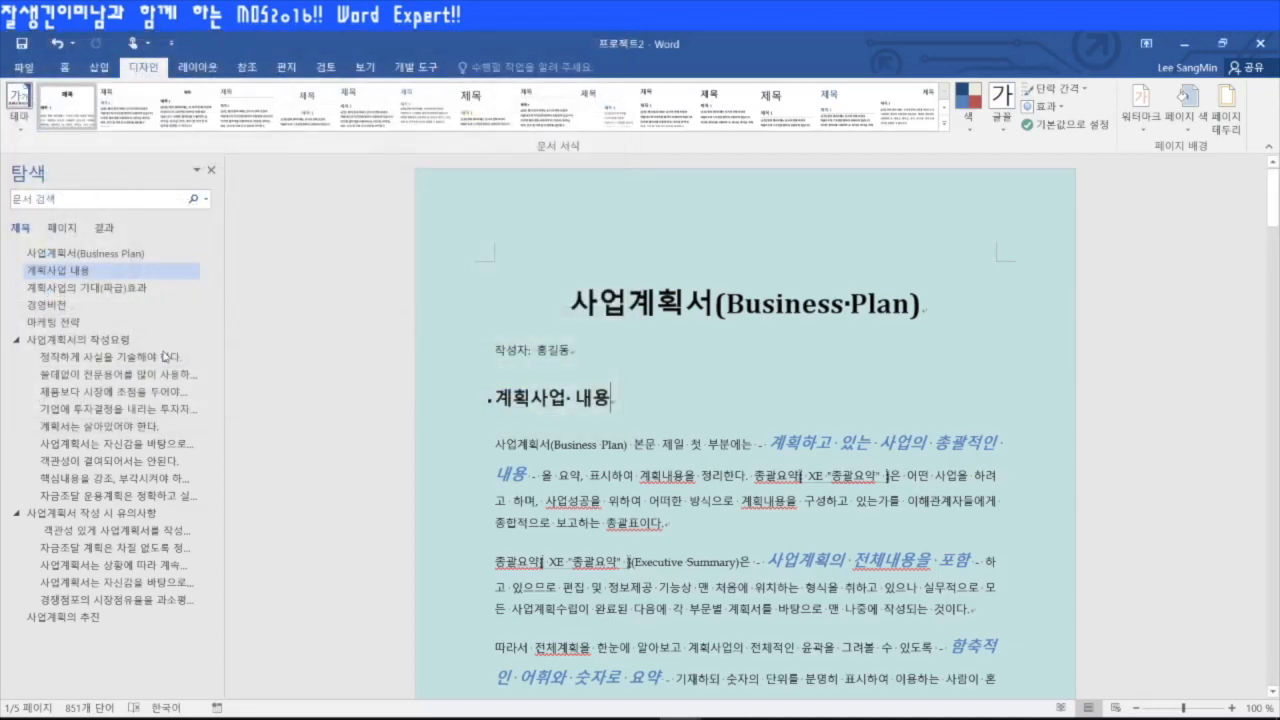
- Apply the custom MBTI theme to the document and switch back to the saved 사업계획서 theme
left_click(944, 124)
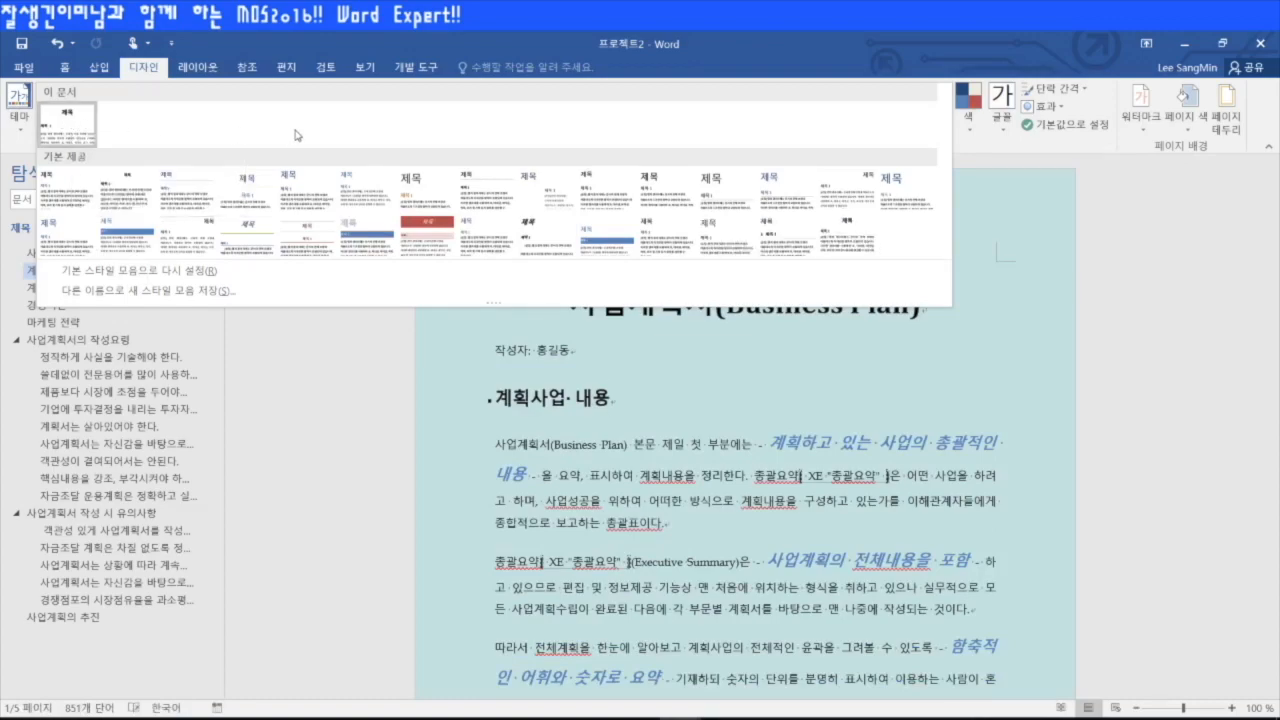
left_click(1198, 271)
left_click(20, 108)
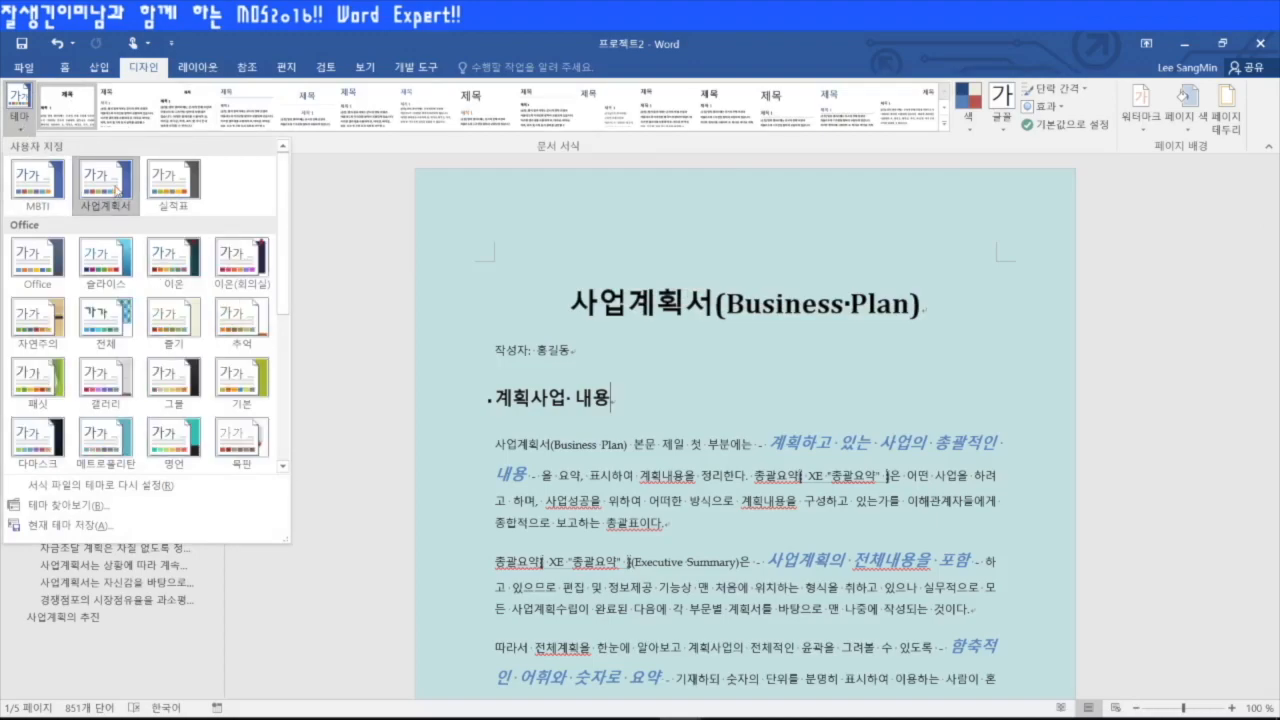
left_click(47, 188)
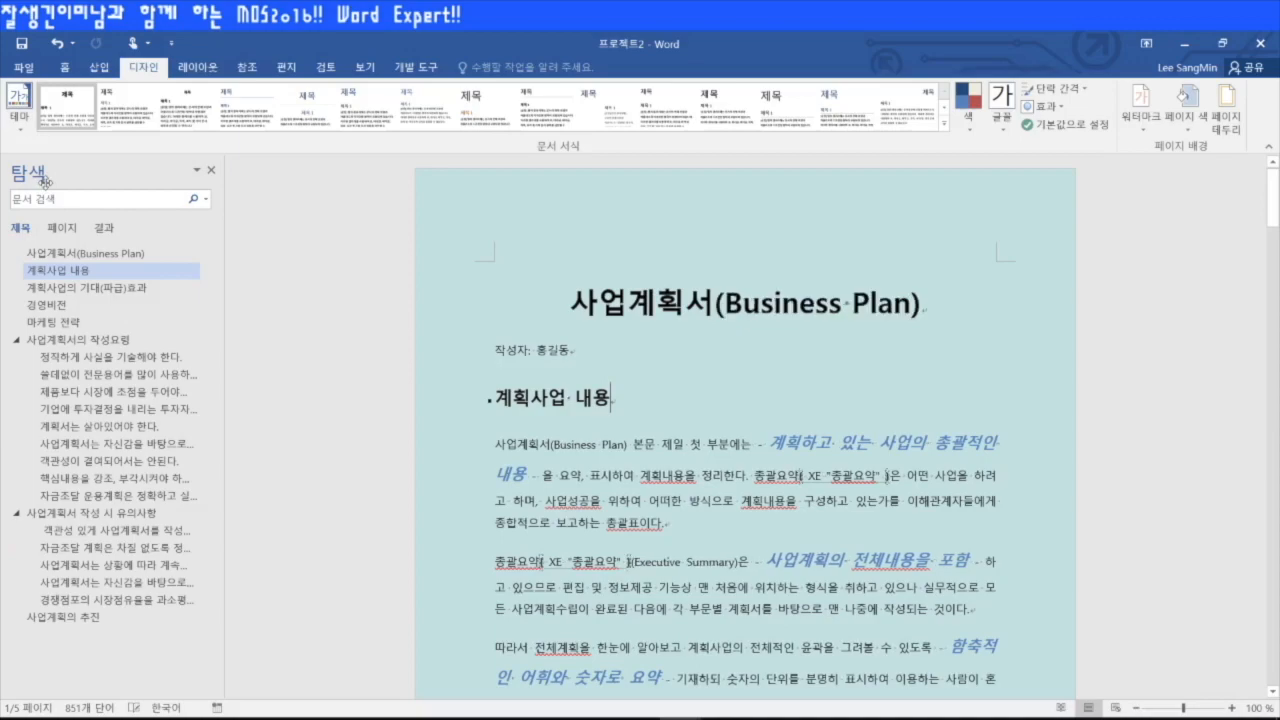
left_click(19, 118)
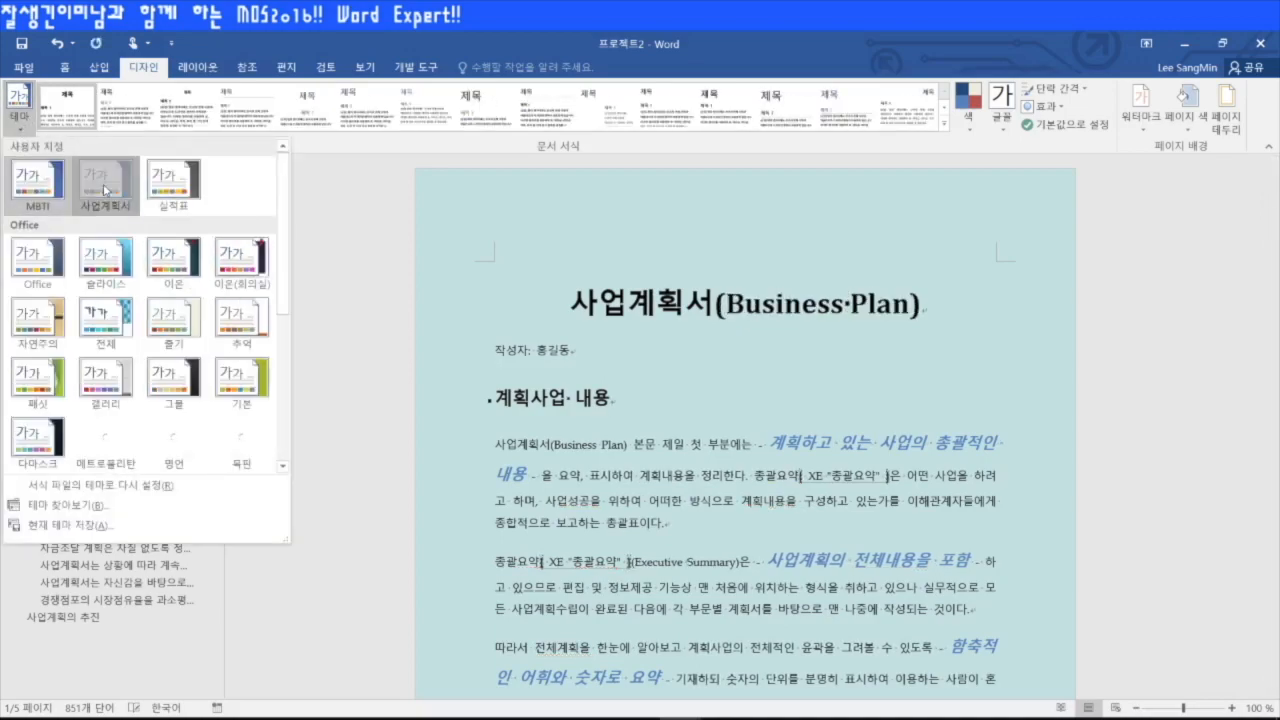
left_click(105, 182)
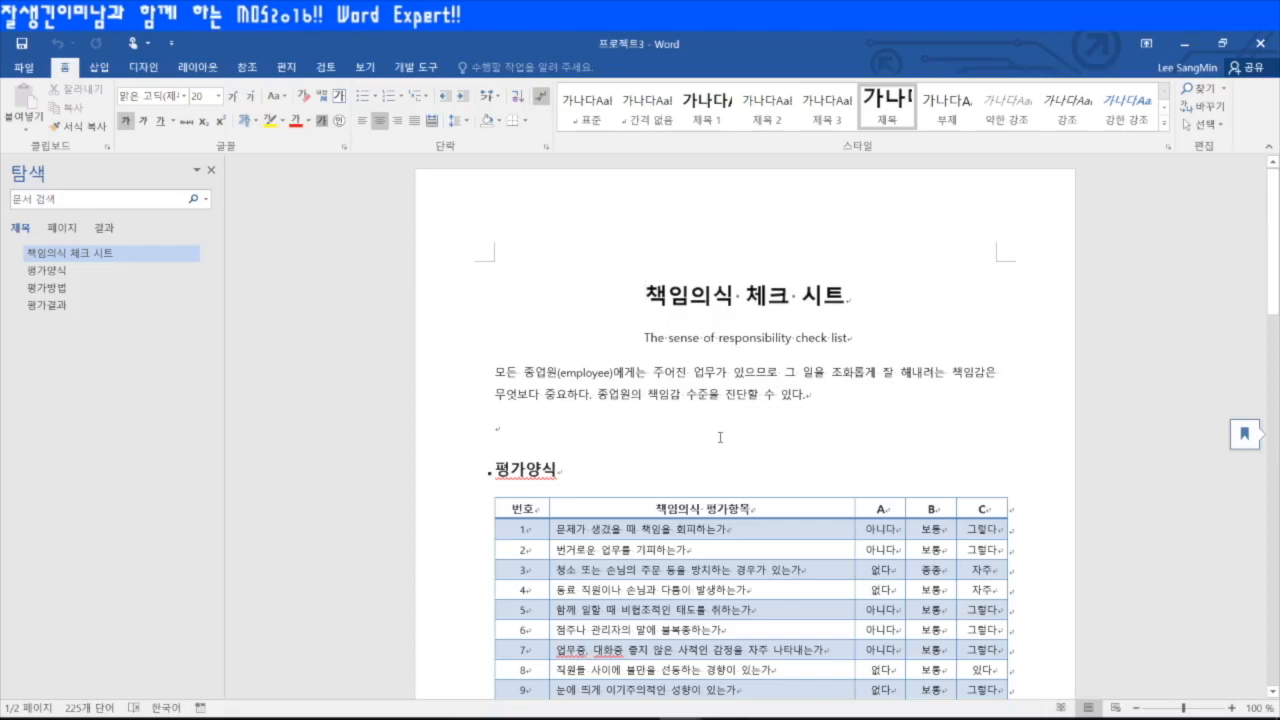
- Insert a picture content control in the empty paragraph above the 평가양식 heading of 프로젝트3
left_click(541, 428)
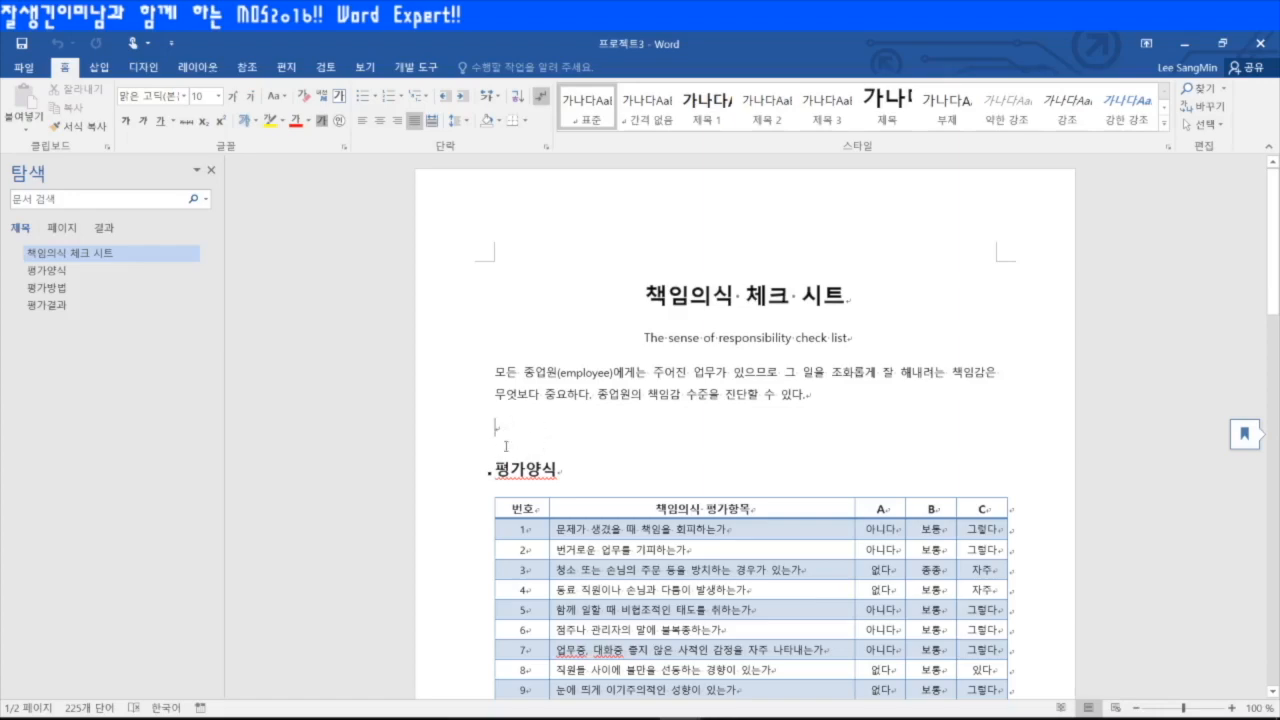
left_click(414, 67)
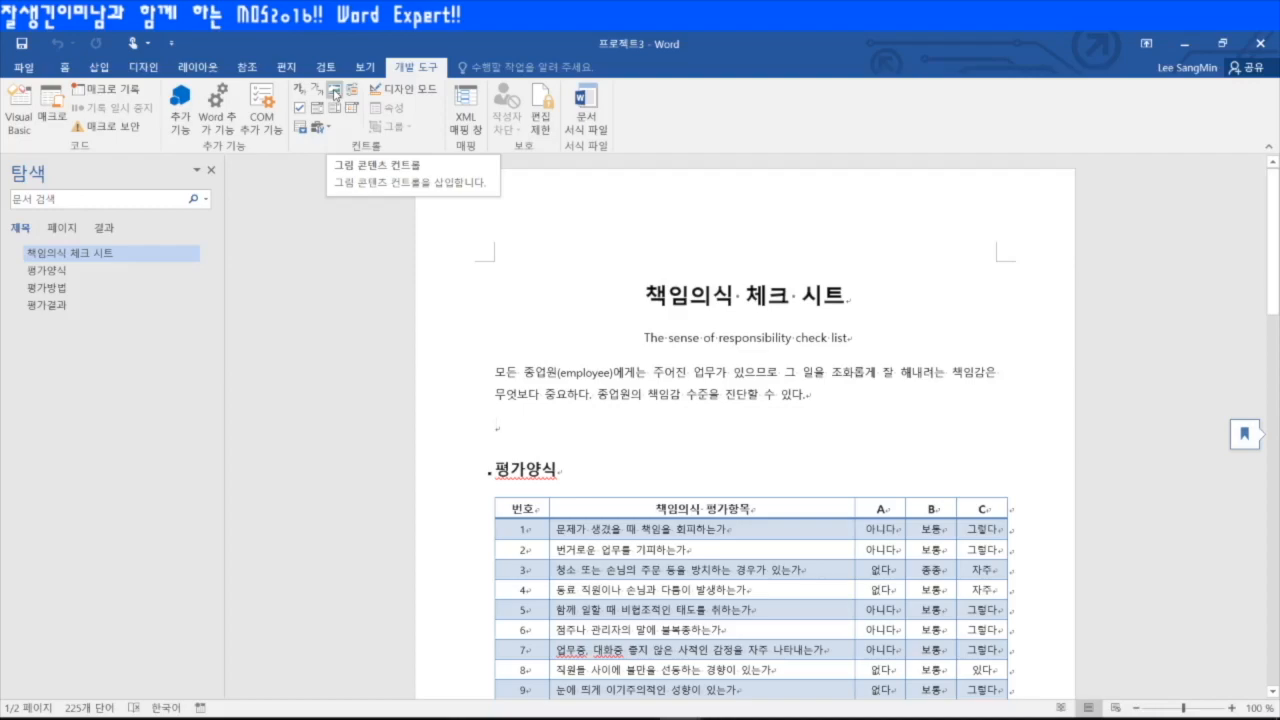
left_click(335, 92)
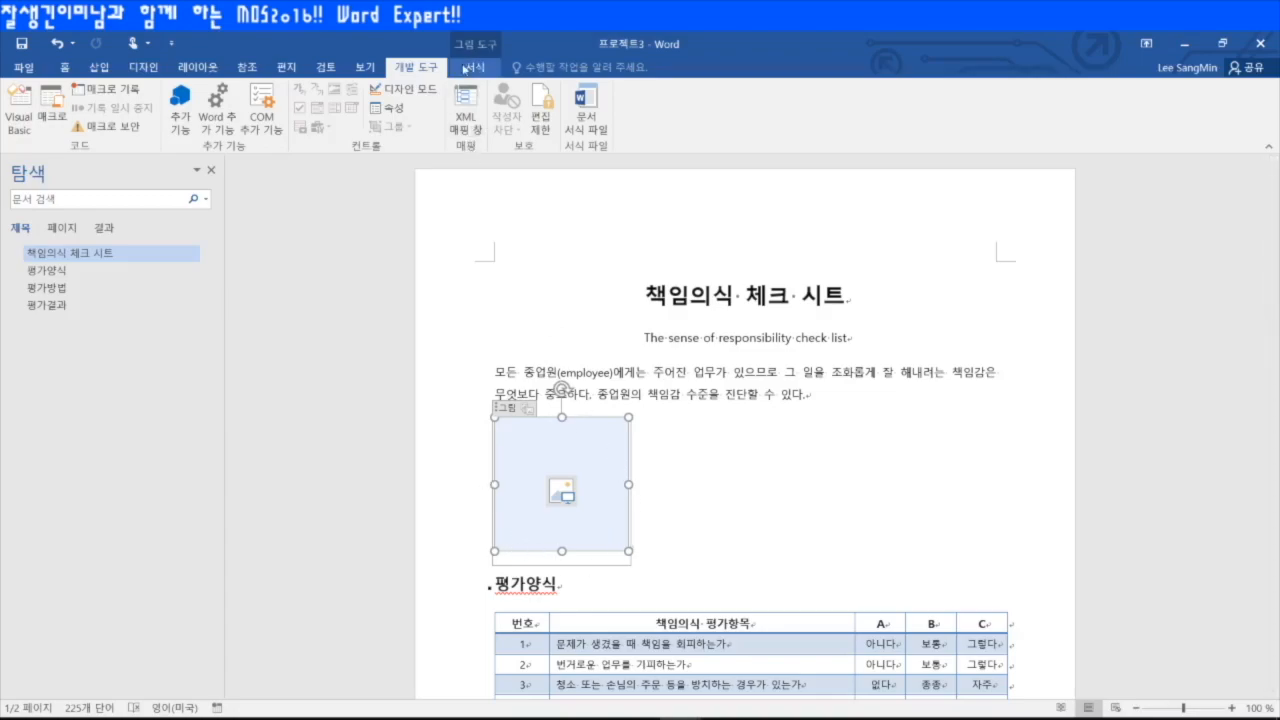
- Apply the second picture style, a thick white frame with a shadow, to the picture content control
left_click(479, 68)
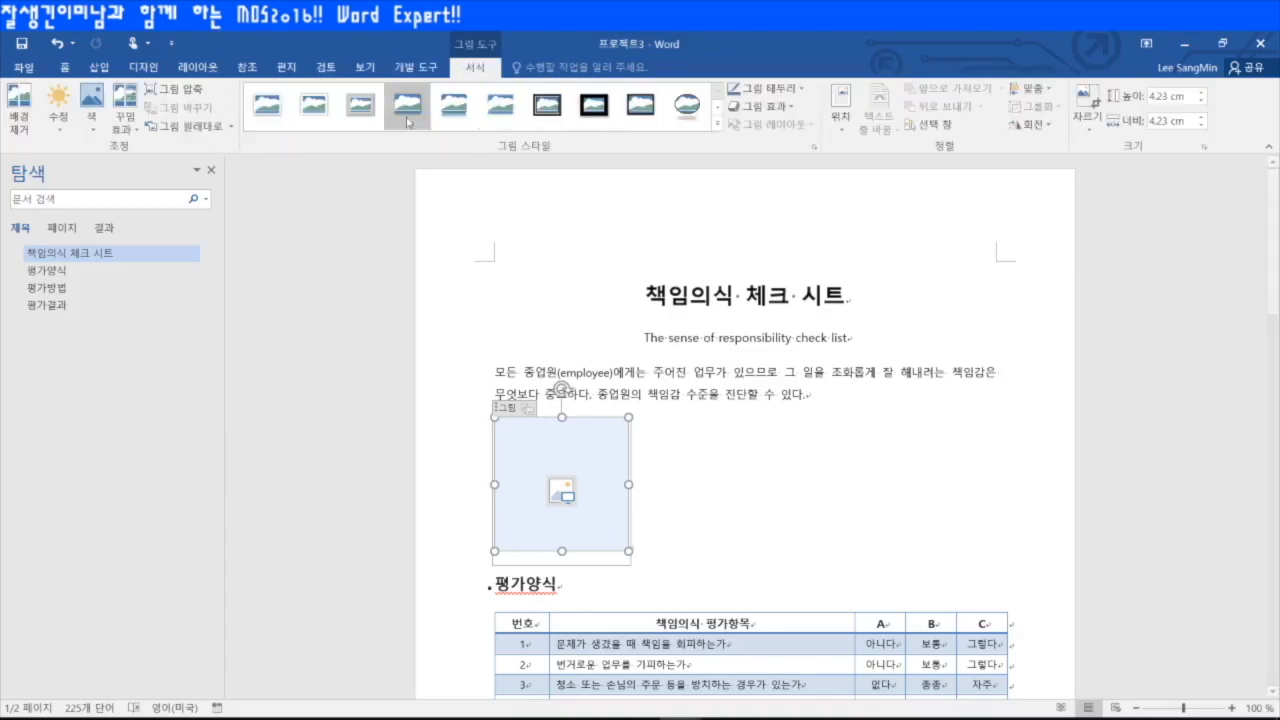
left_click(716, 124)
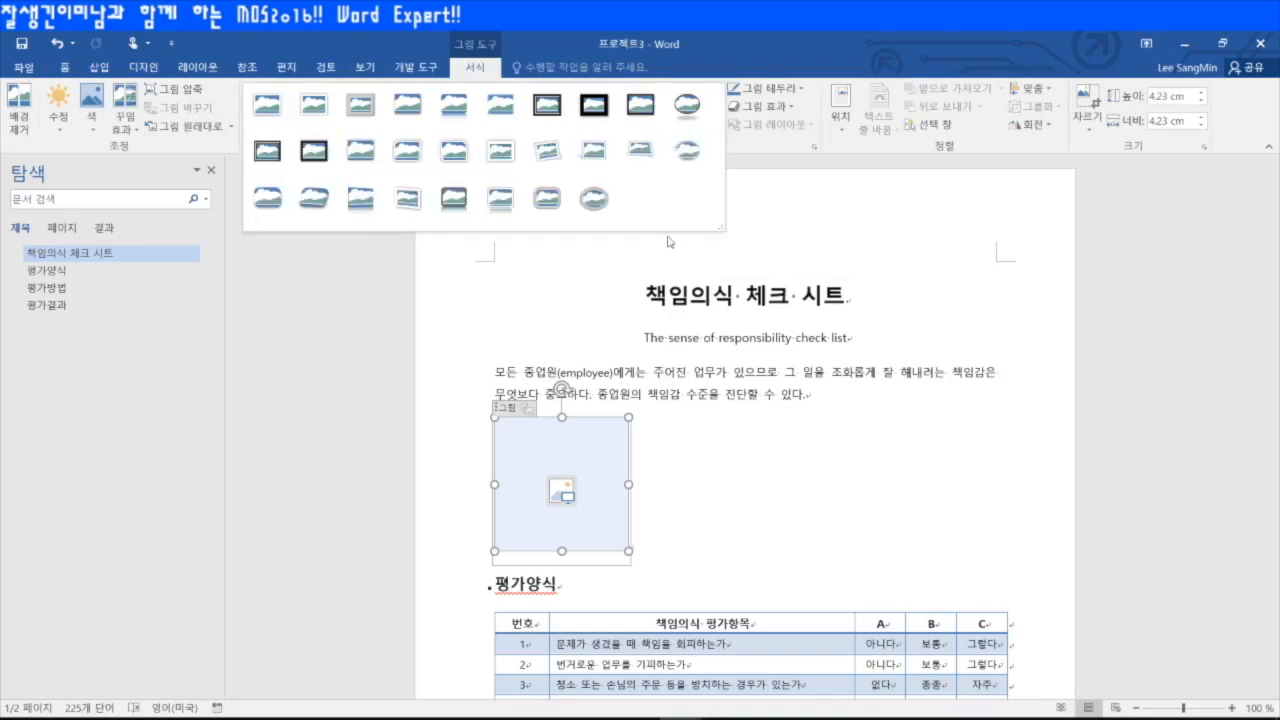
left_click(316, 106)
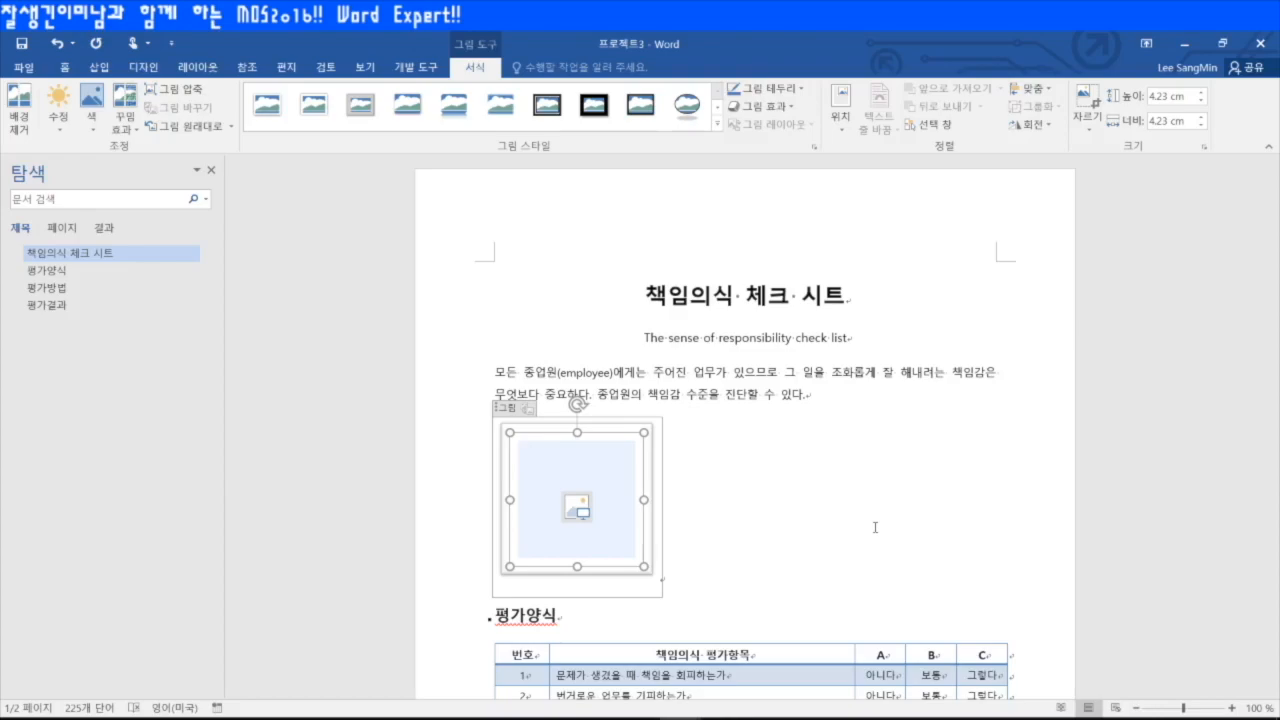
- Try to caption the table under 평가방법 as "Table 2 - 평가점수", with the position set to 선택한 항목 아래
scroll(875, 527, "down", 7)
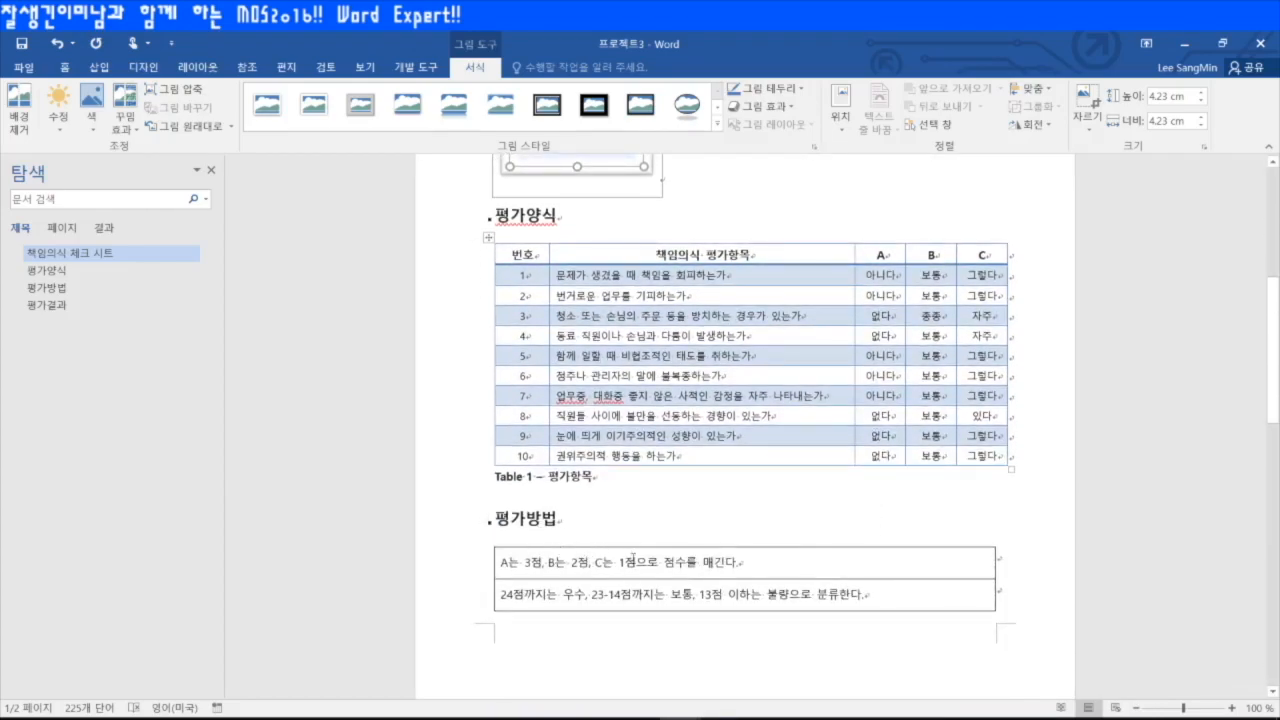
left_click(533, 543)
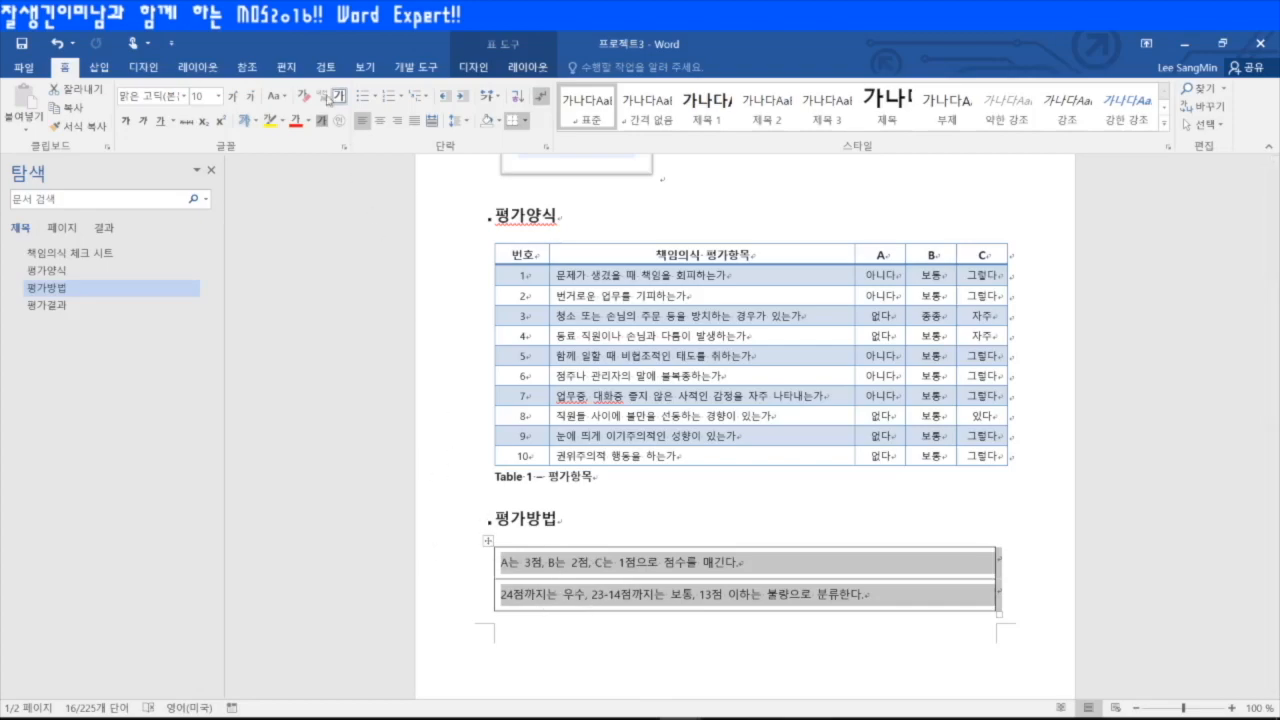
left_click(246, 70)
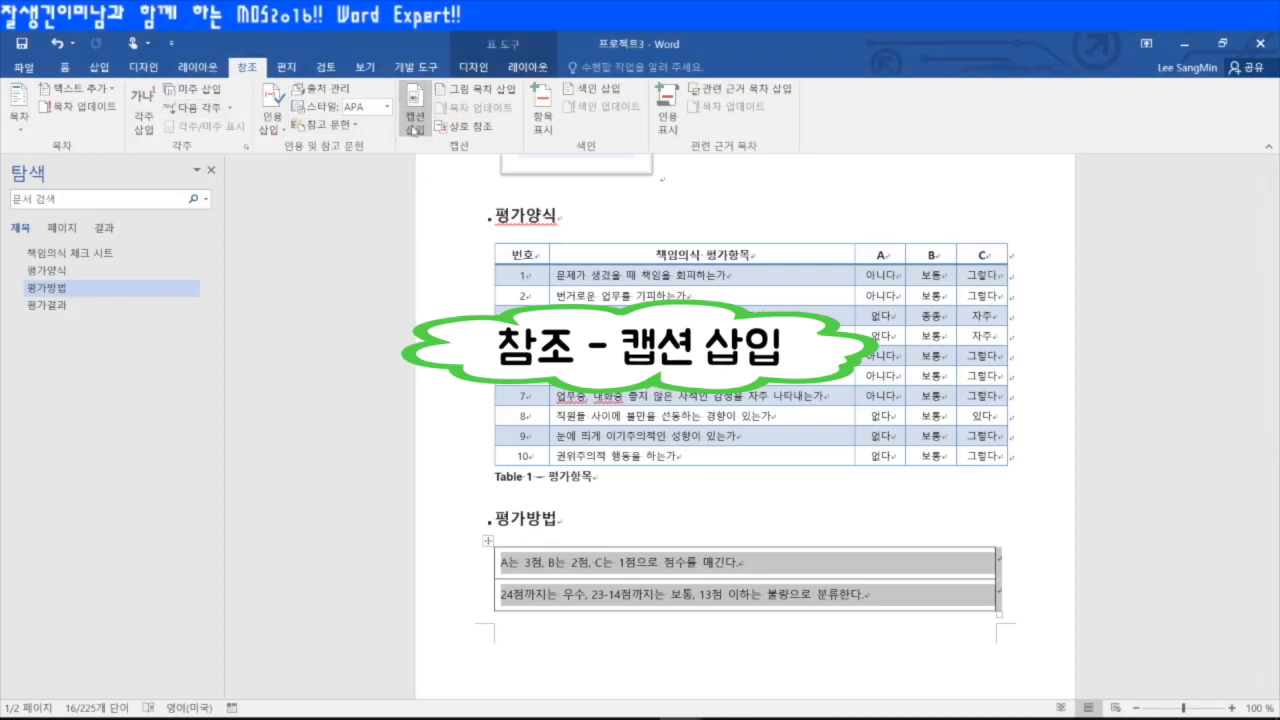
left_click(414, 103)
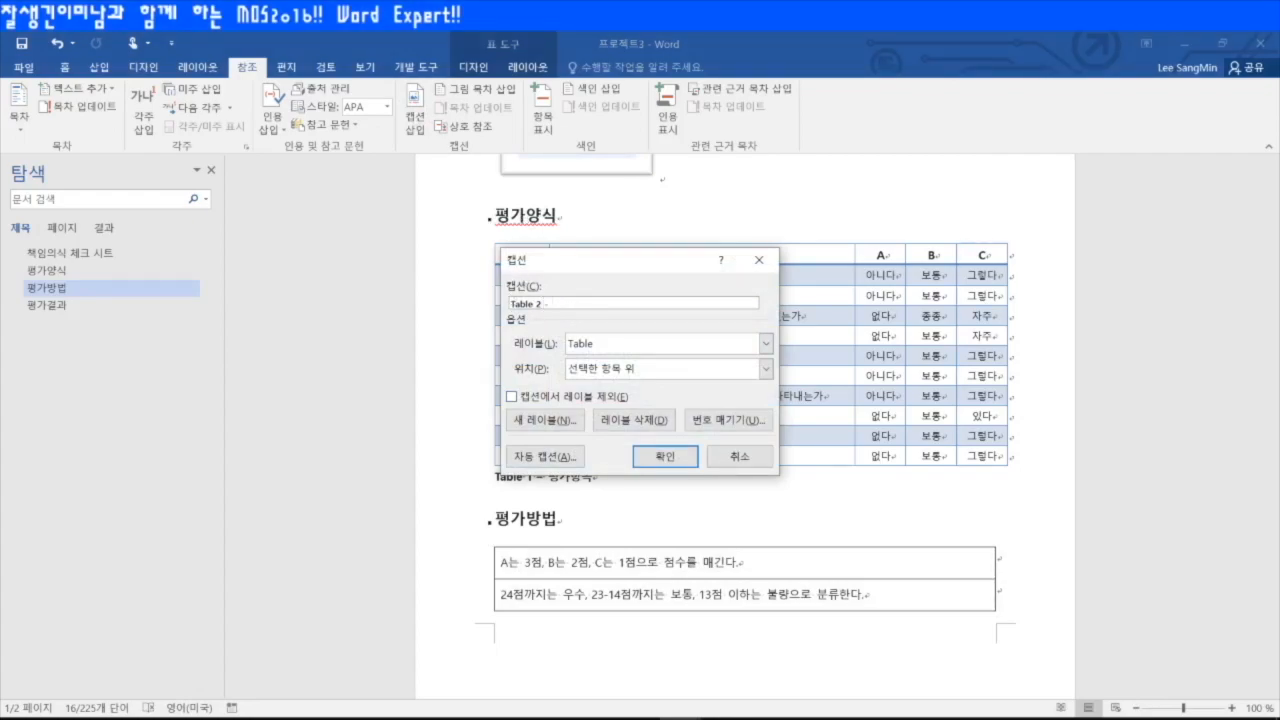
type("- 평가점수")
left_click(765, 369)
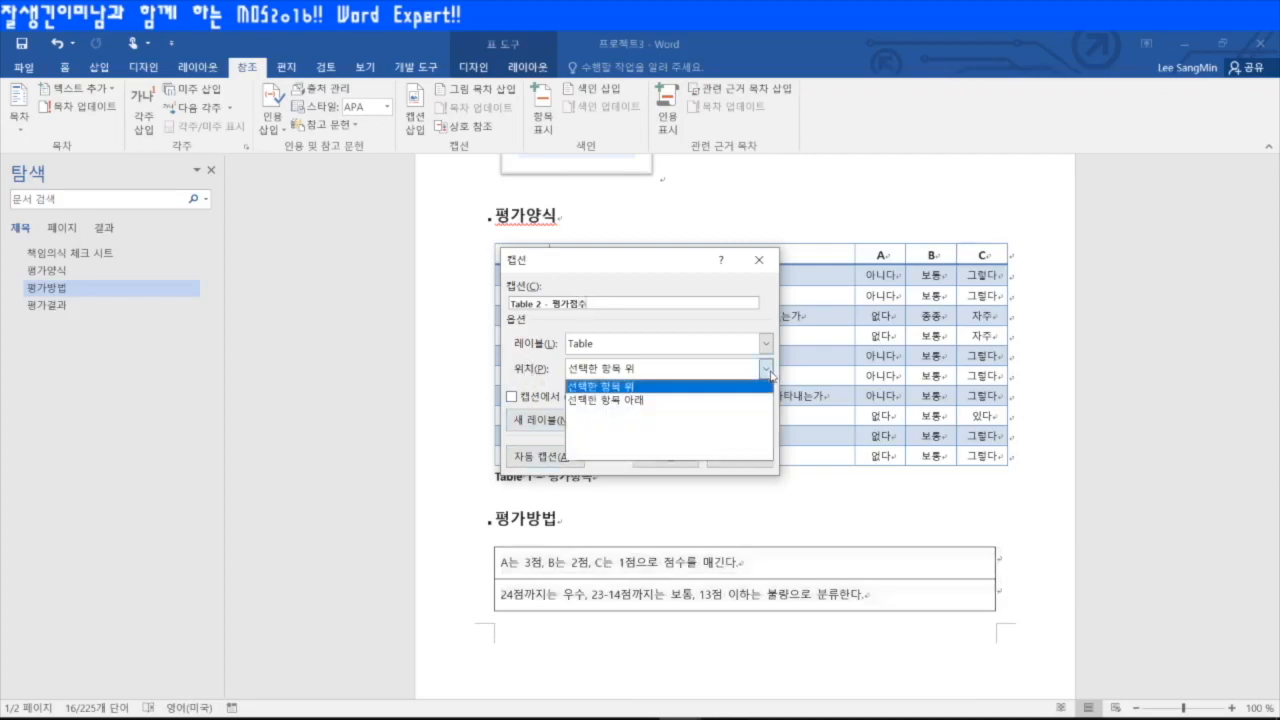
left_click(647, 400)
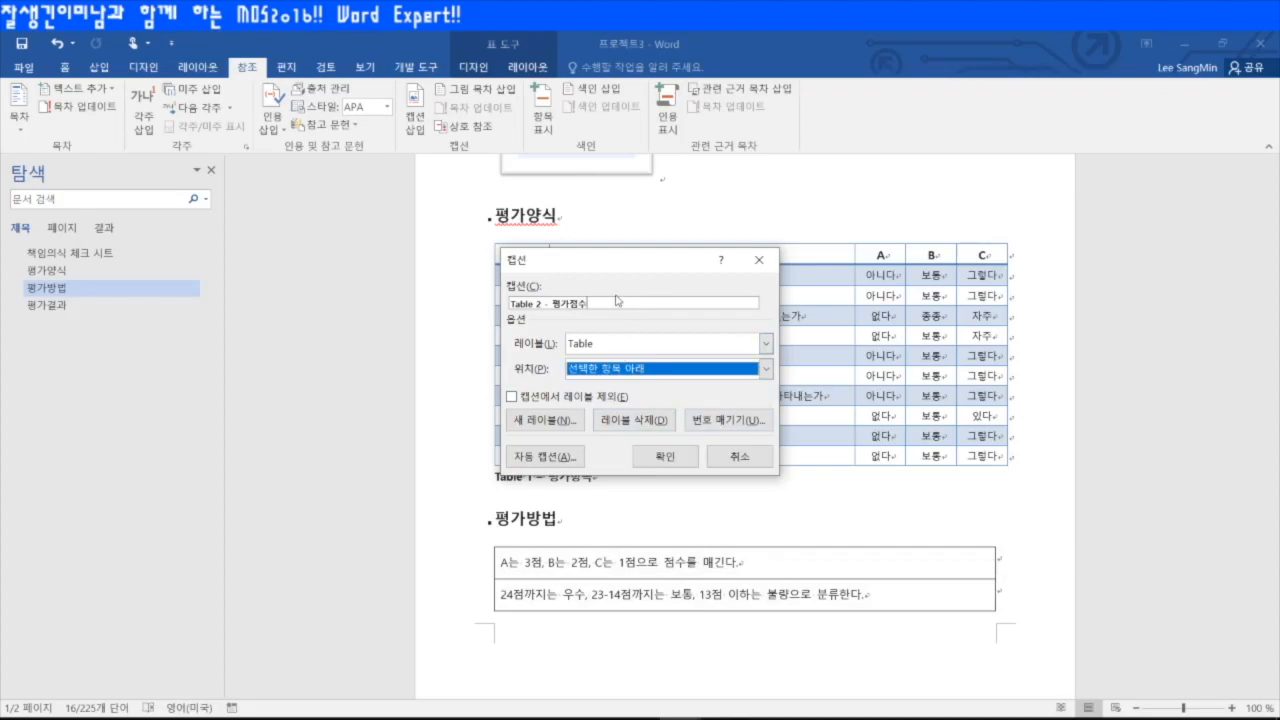
left_click(665, 456)
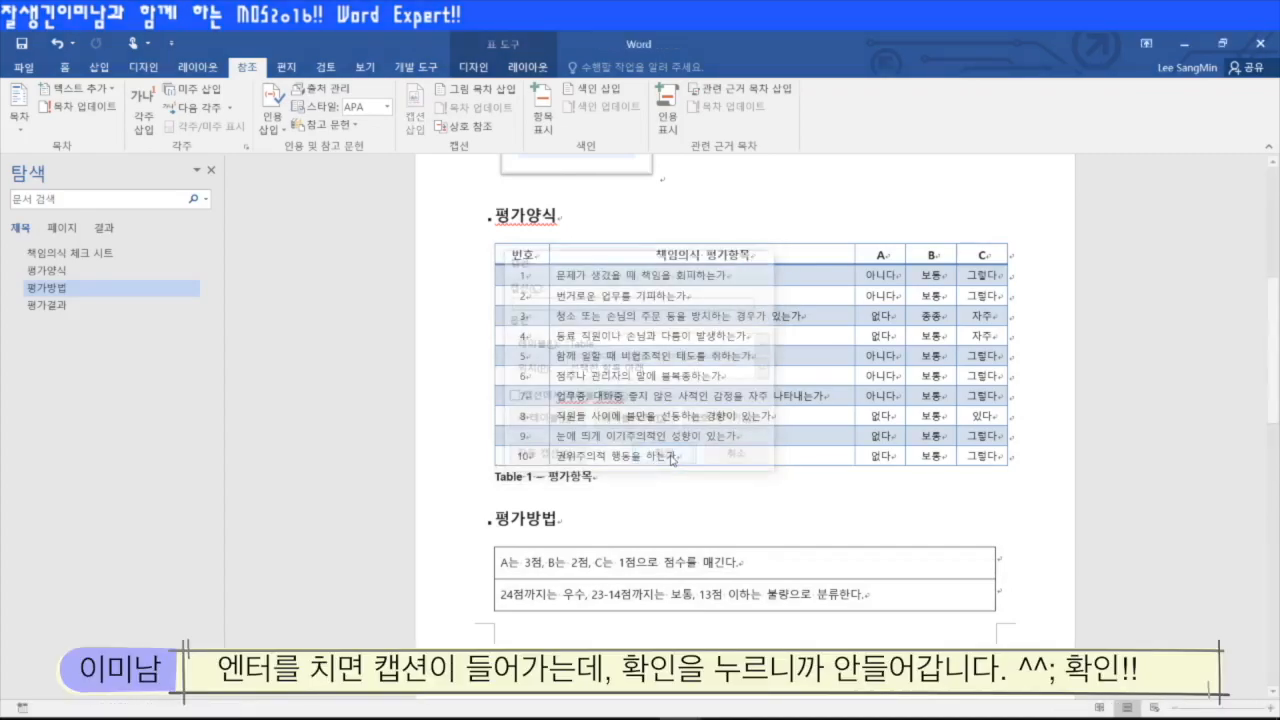
- Insert the caption "Table 2 - 평가점수" below the whole table under 평가방법
scroll(622, 592, "down", 3)
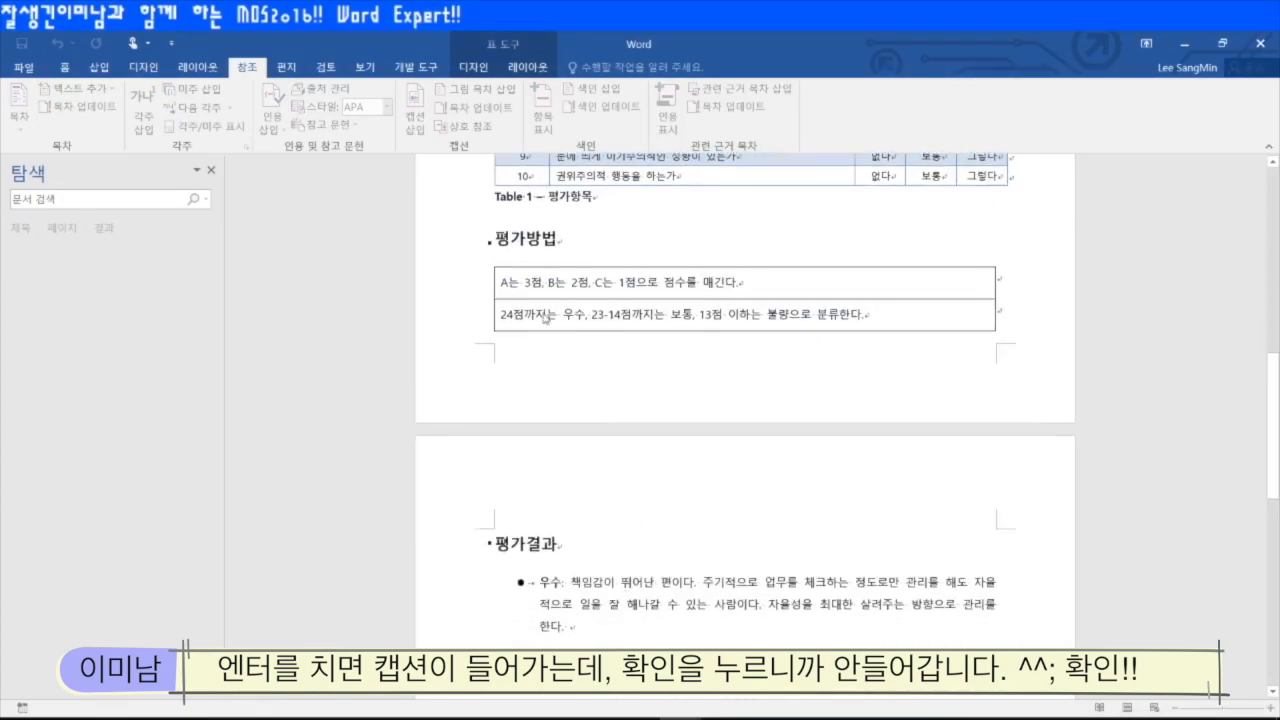
left_click(488, 261)
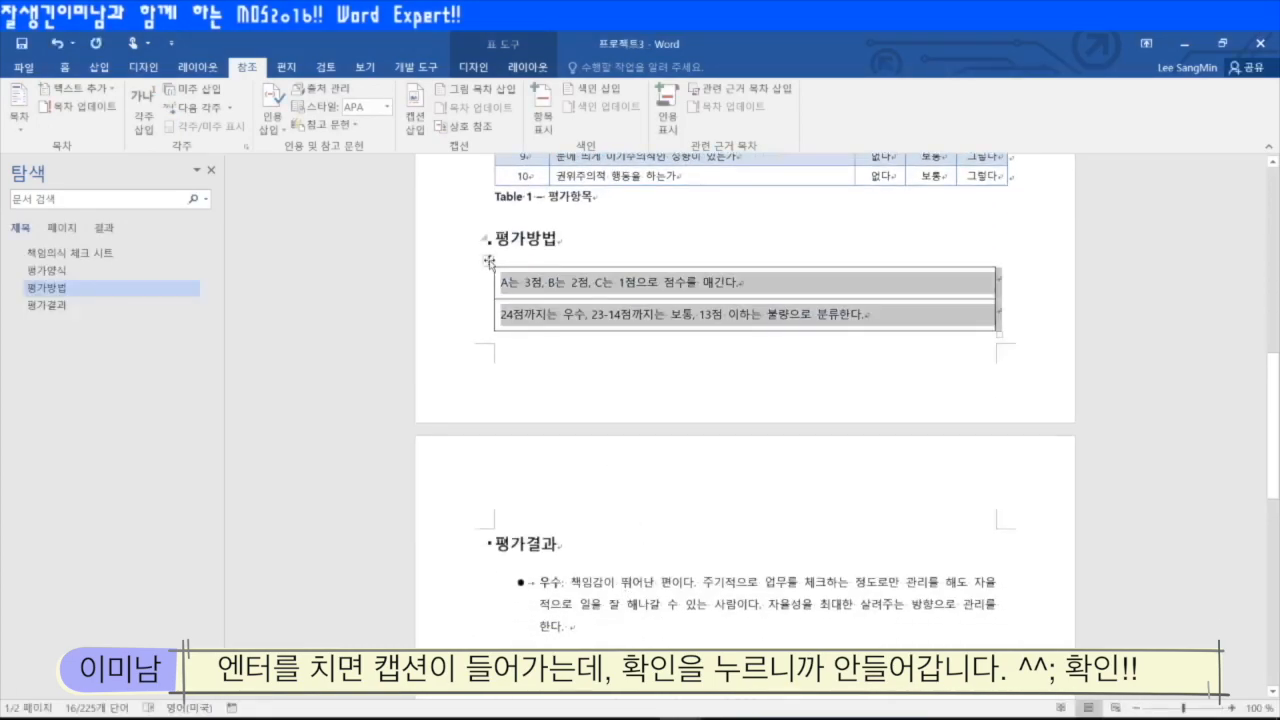
left_click(415, 108)
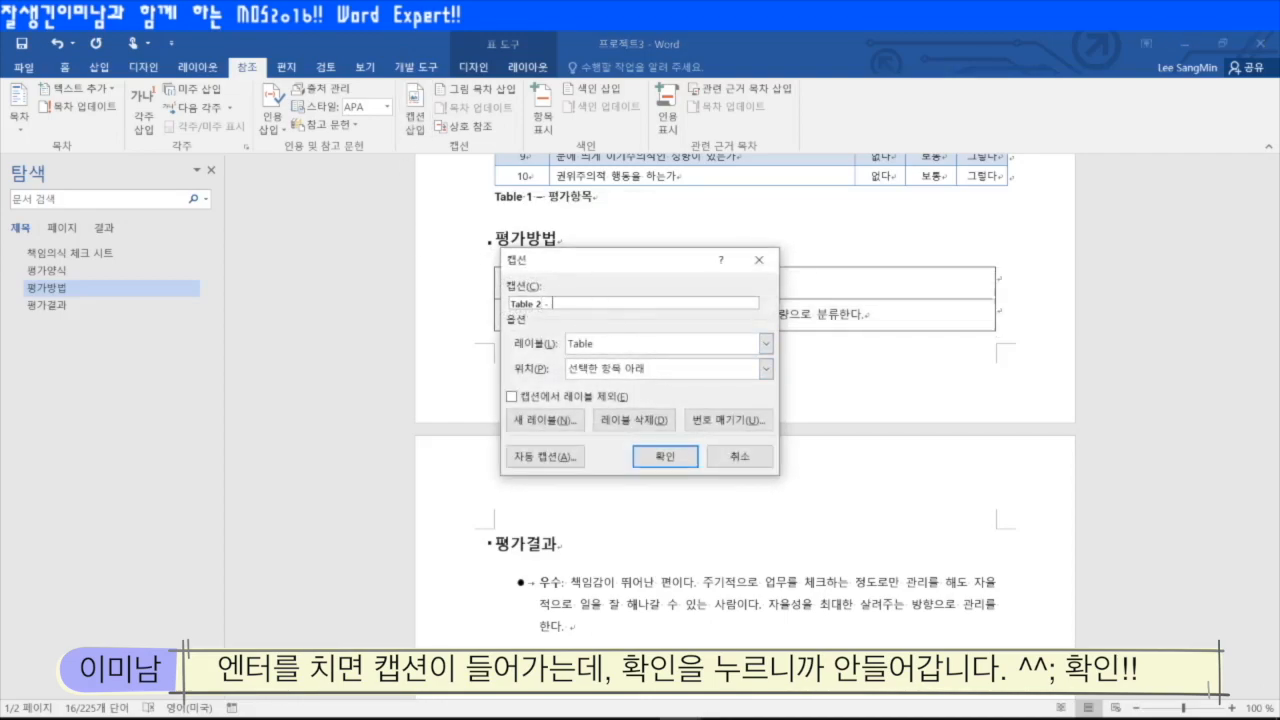
type("평가")
key("BackSpace")
type("평가점")
left_click(662, 456)
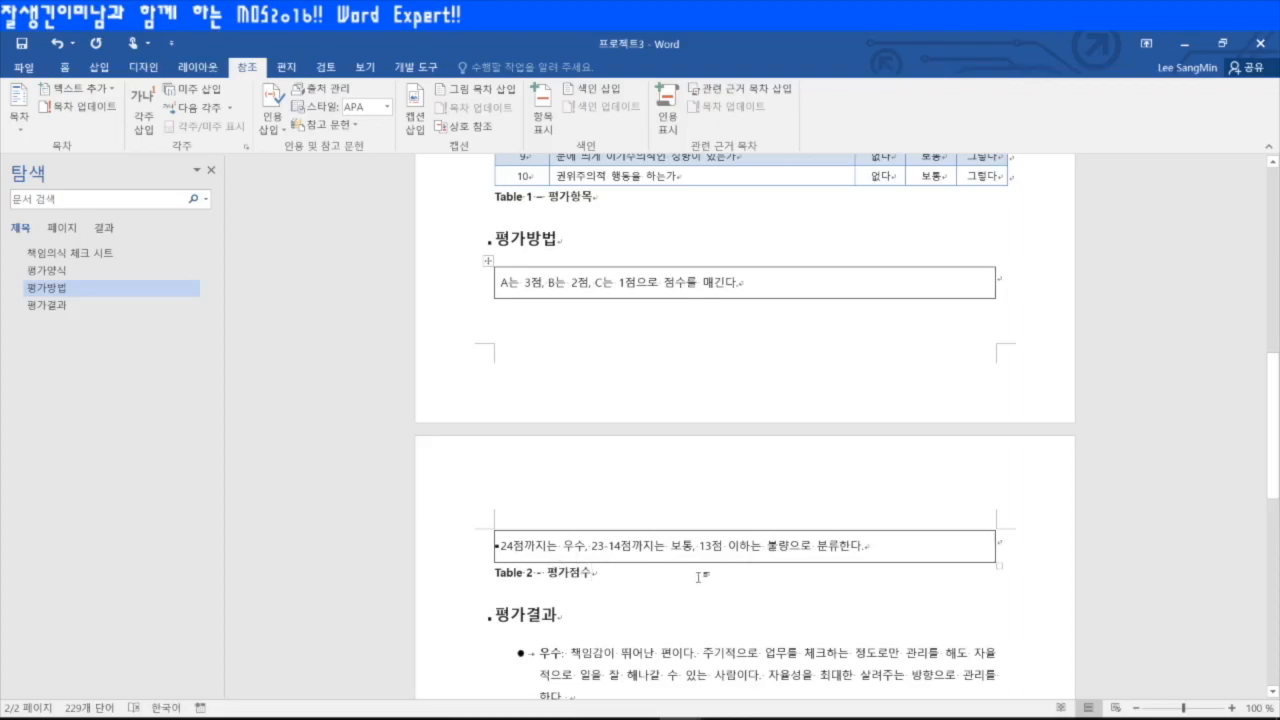
- Set the default font to Cambria for Latin text at size 14, applying it to this document only
scroll(699, 577, "up", 5)
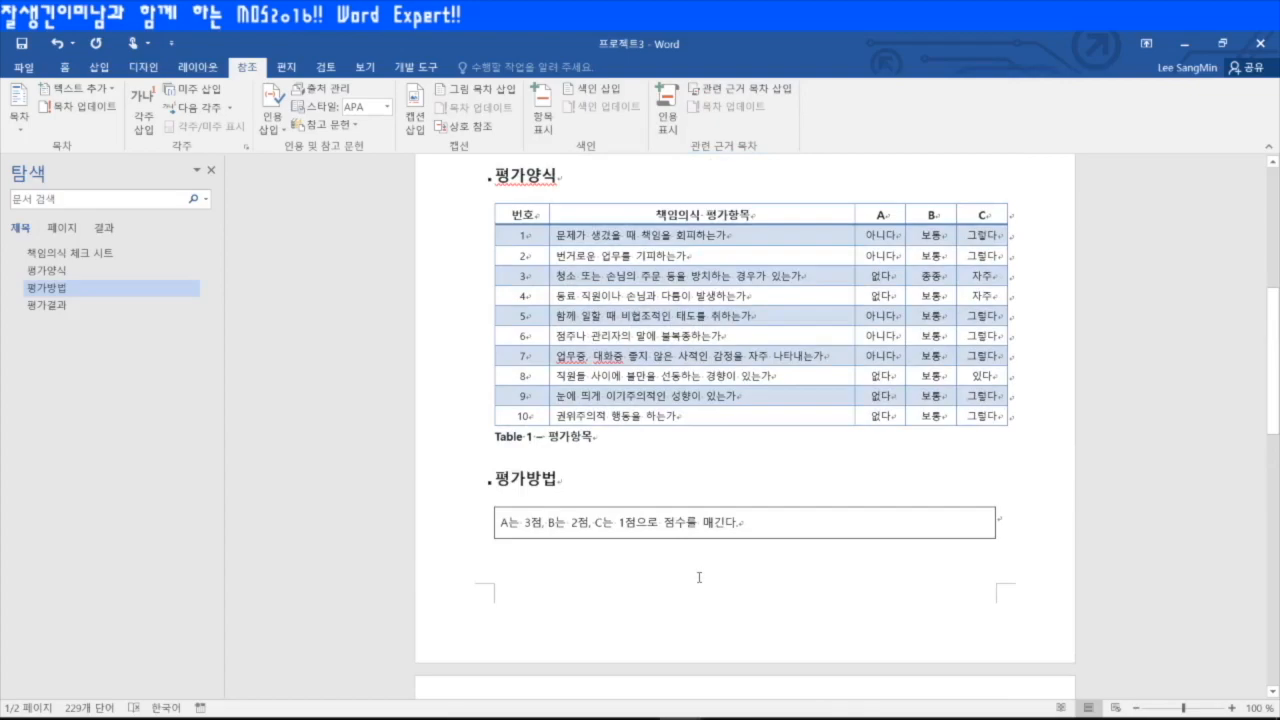
scroll(699, 577, "up", 9)
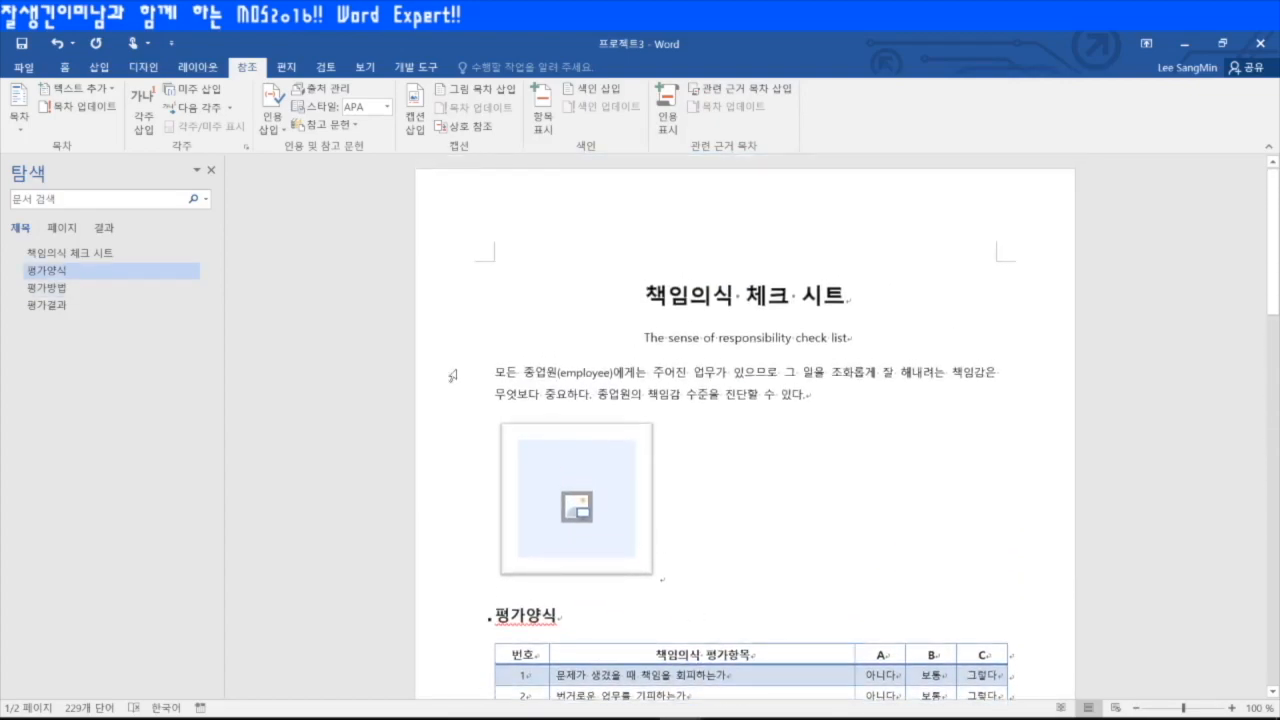
left_click(67, 68)
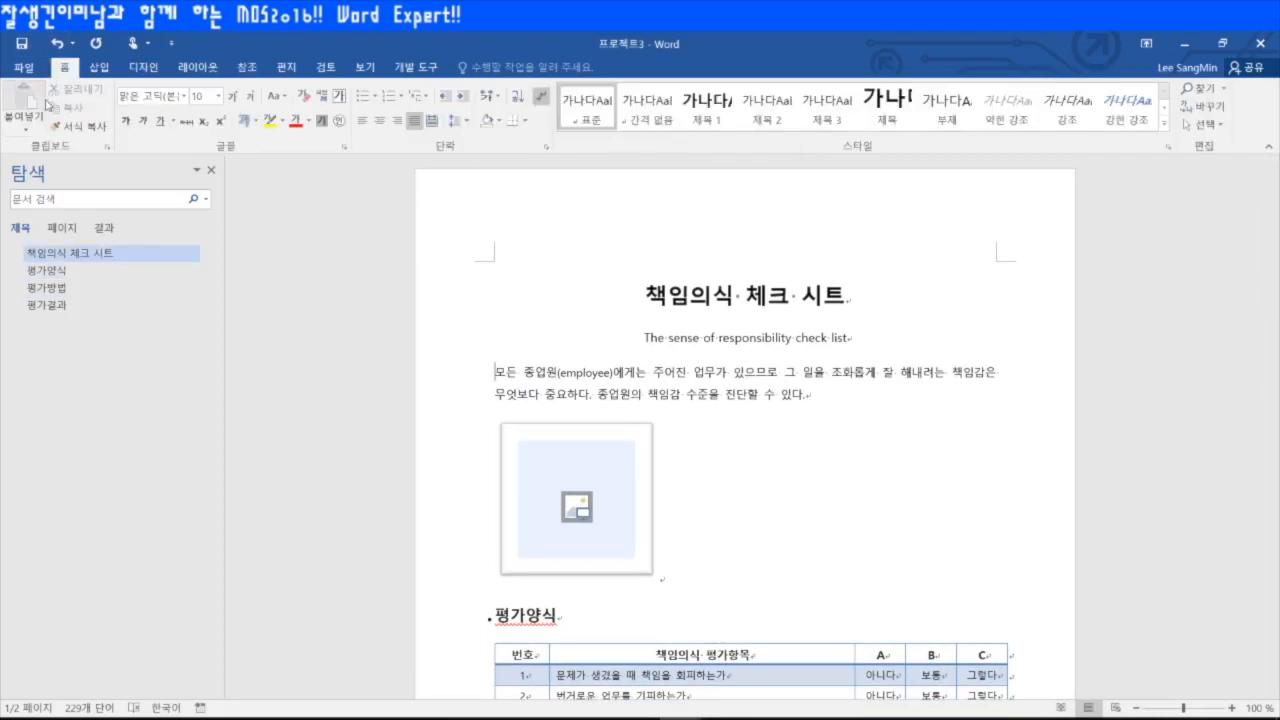
left_click(344, 148)
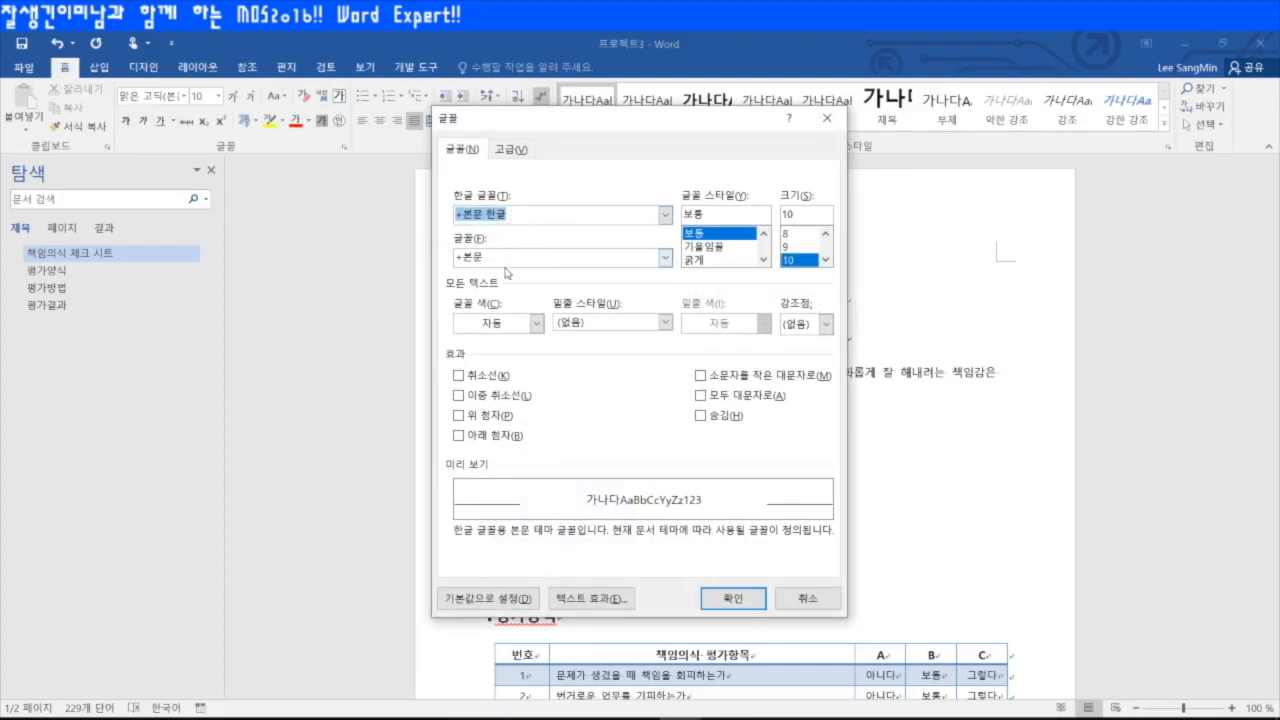
left_click(501, 258)
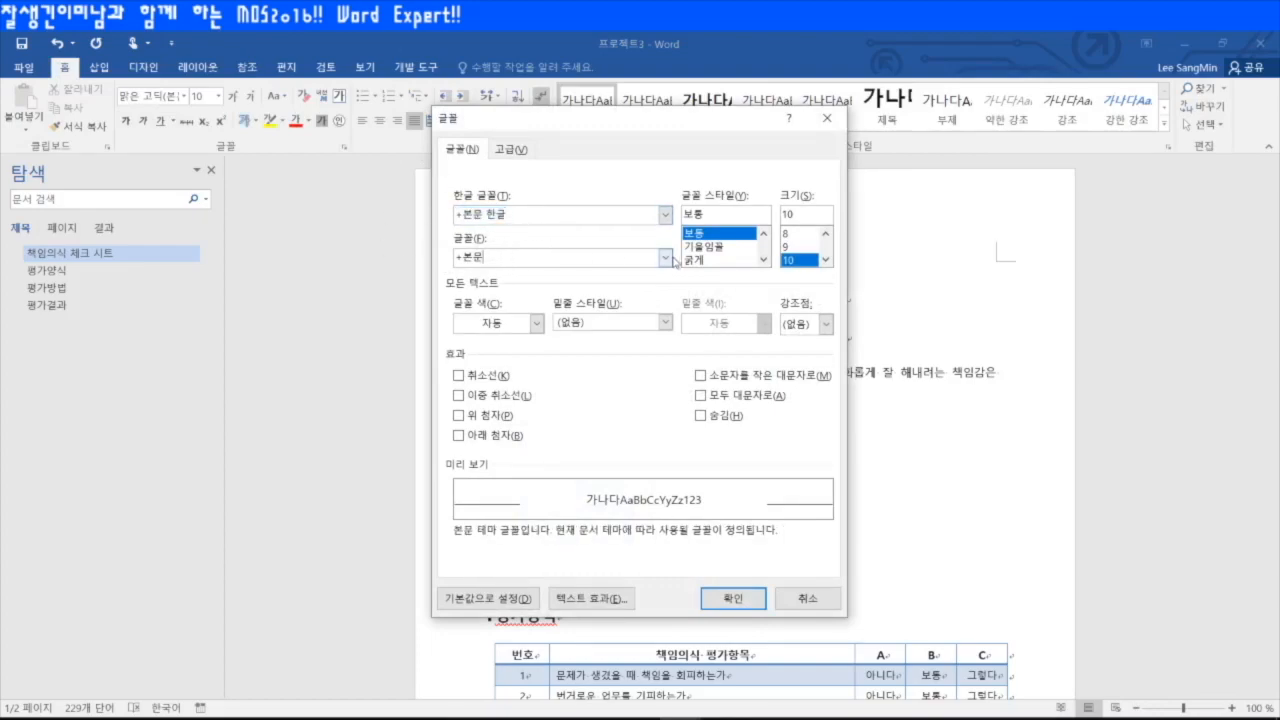
left_click_drag(500, 257, 350, 248)
type("cambria")
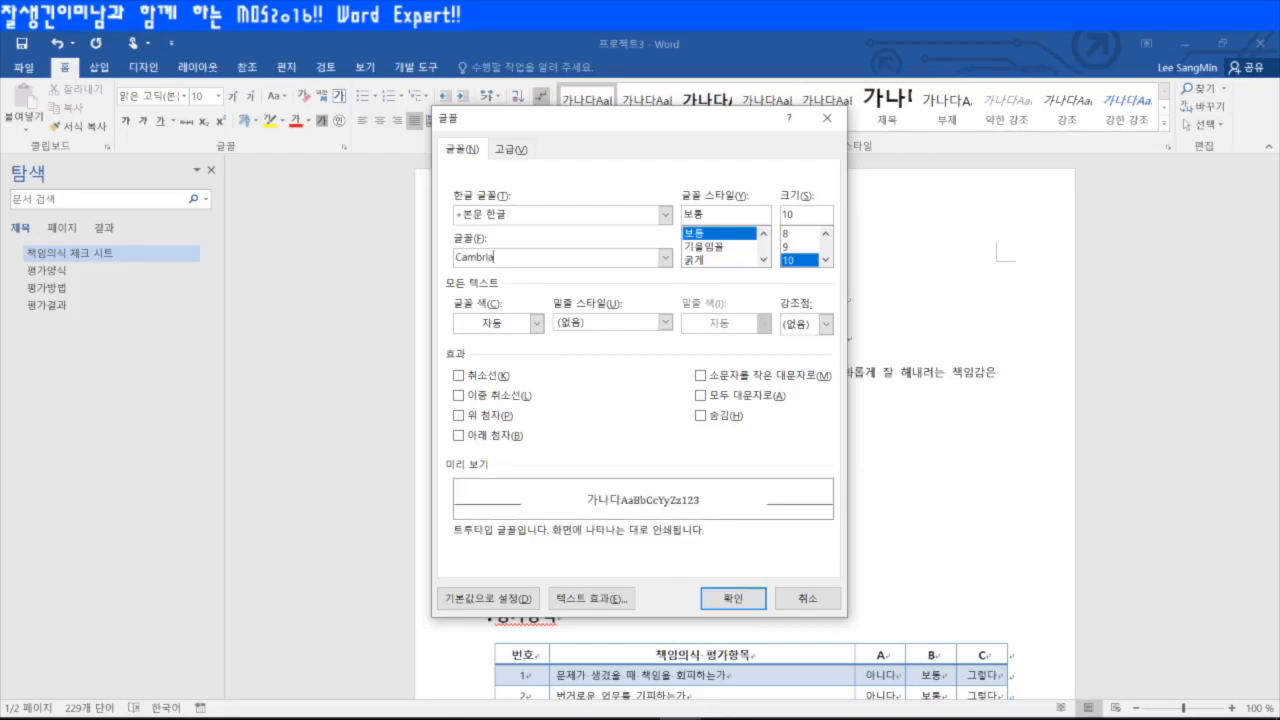
left_click(826, 260)
scroll(826, 258, "down", 1)
left_click(795, 246)
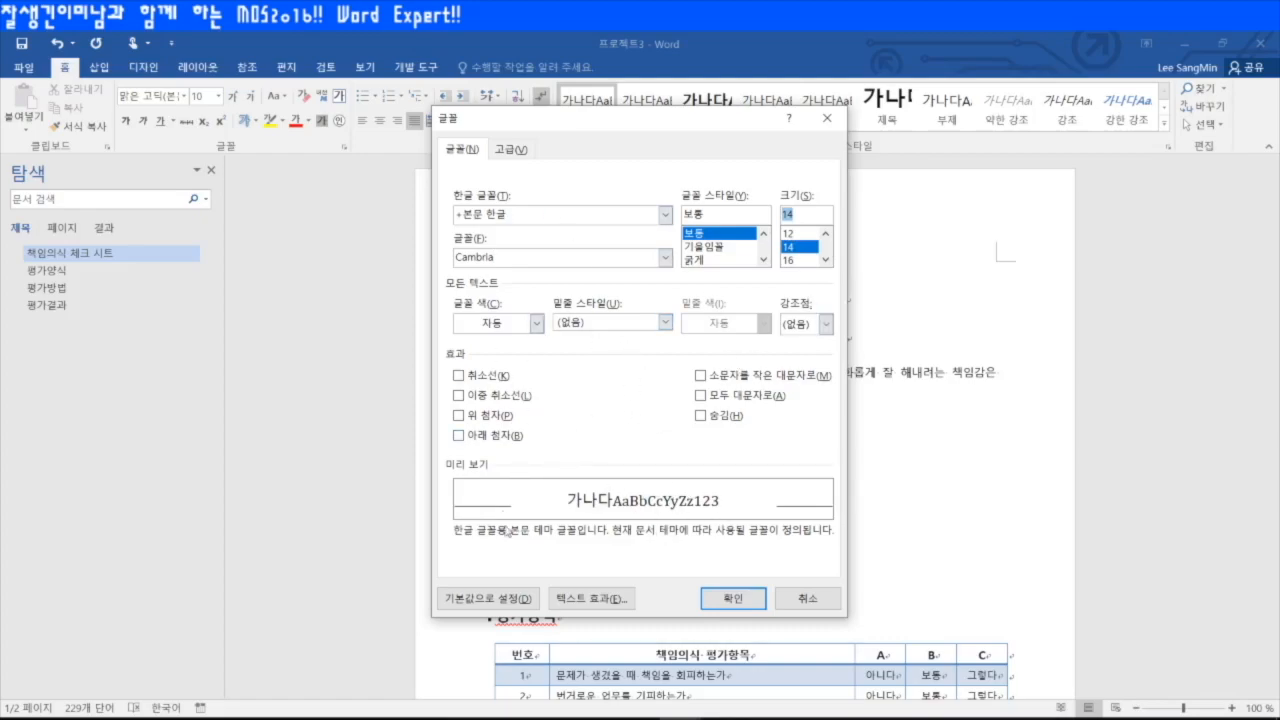
left_click(493, 598)
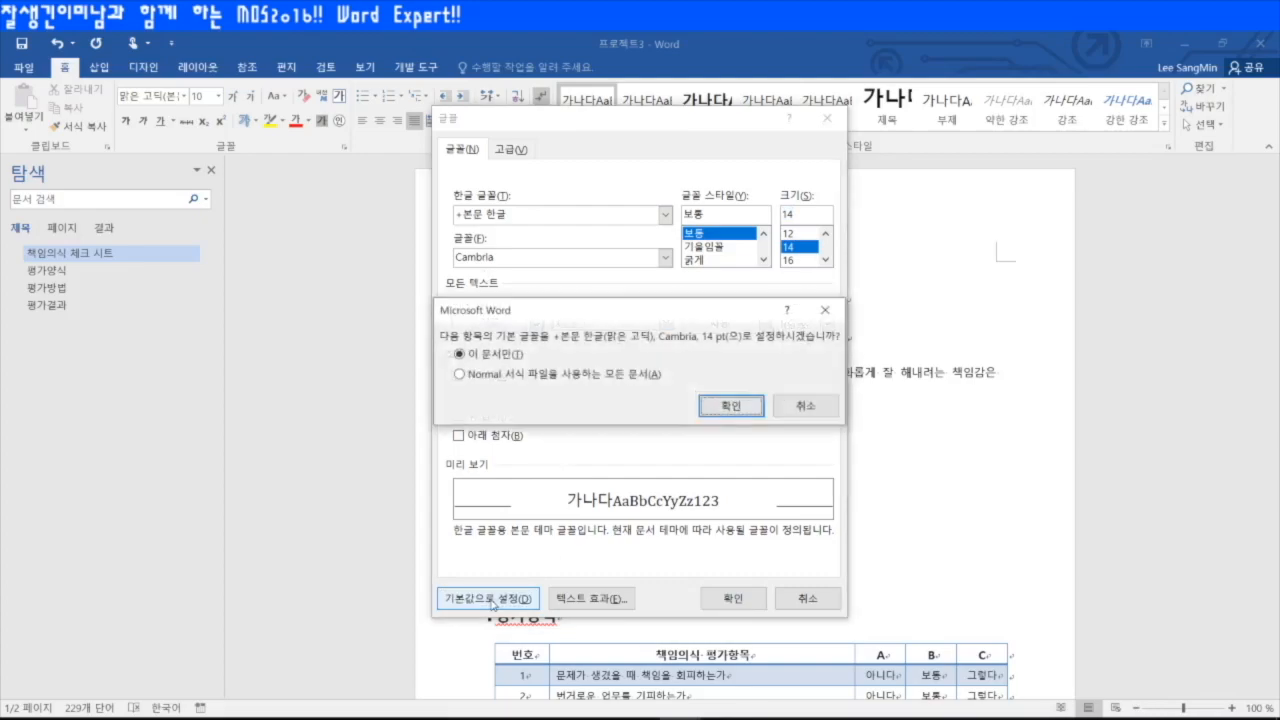
left_click(732, 406)
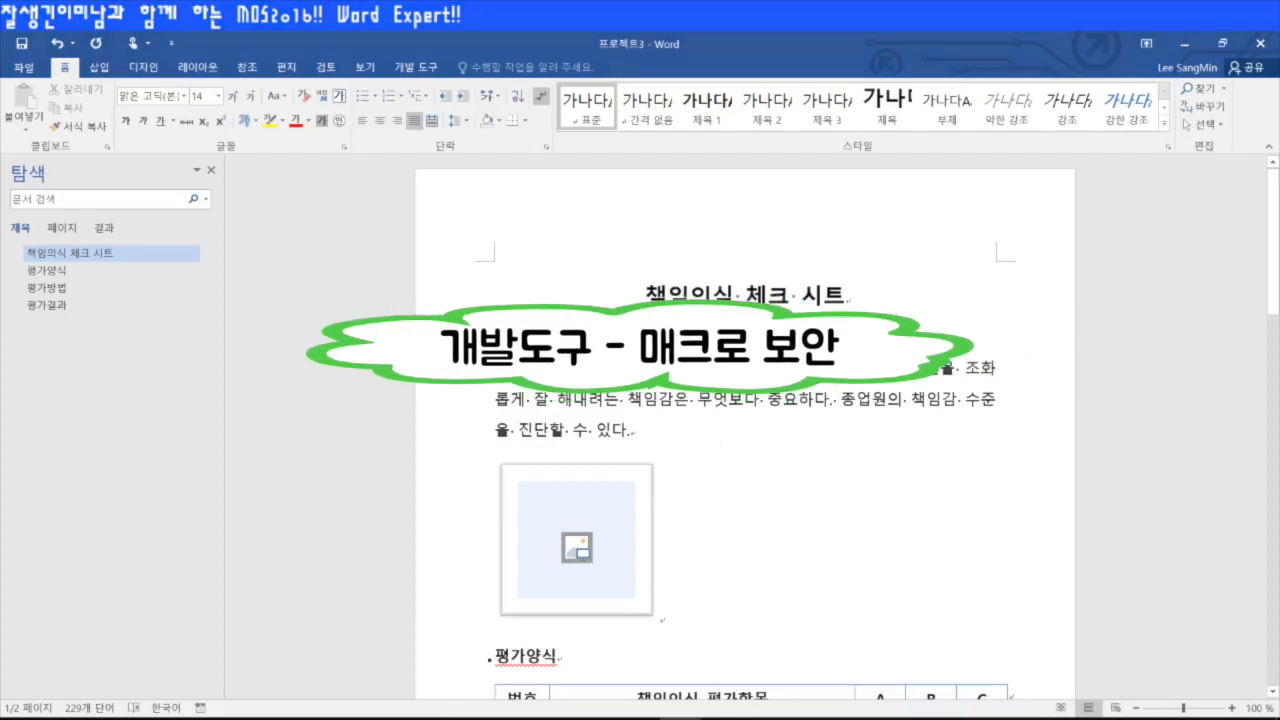
- Change the macro security setting to 모든 매크로 포함 so that all macros are enabled
left_click(416, 70)
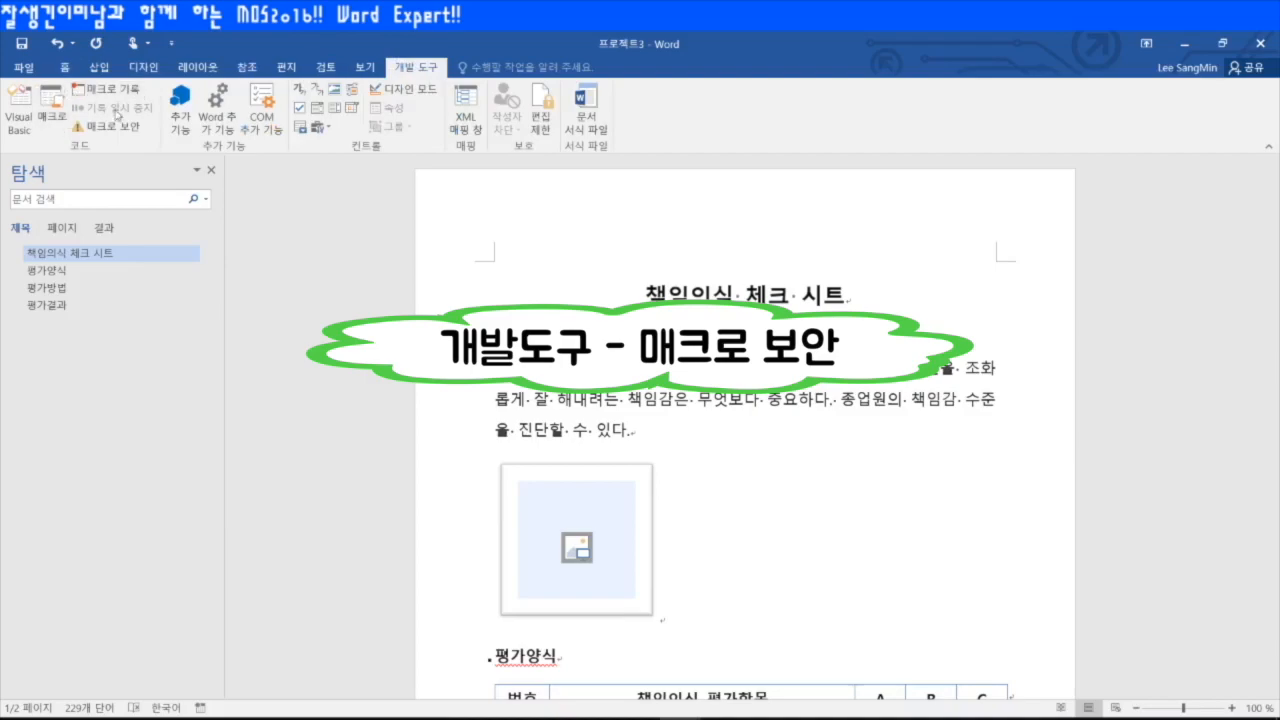
left_click(113, 127)
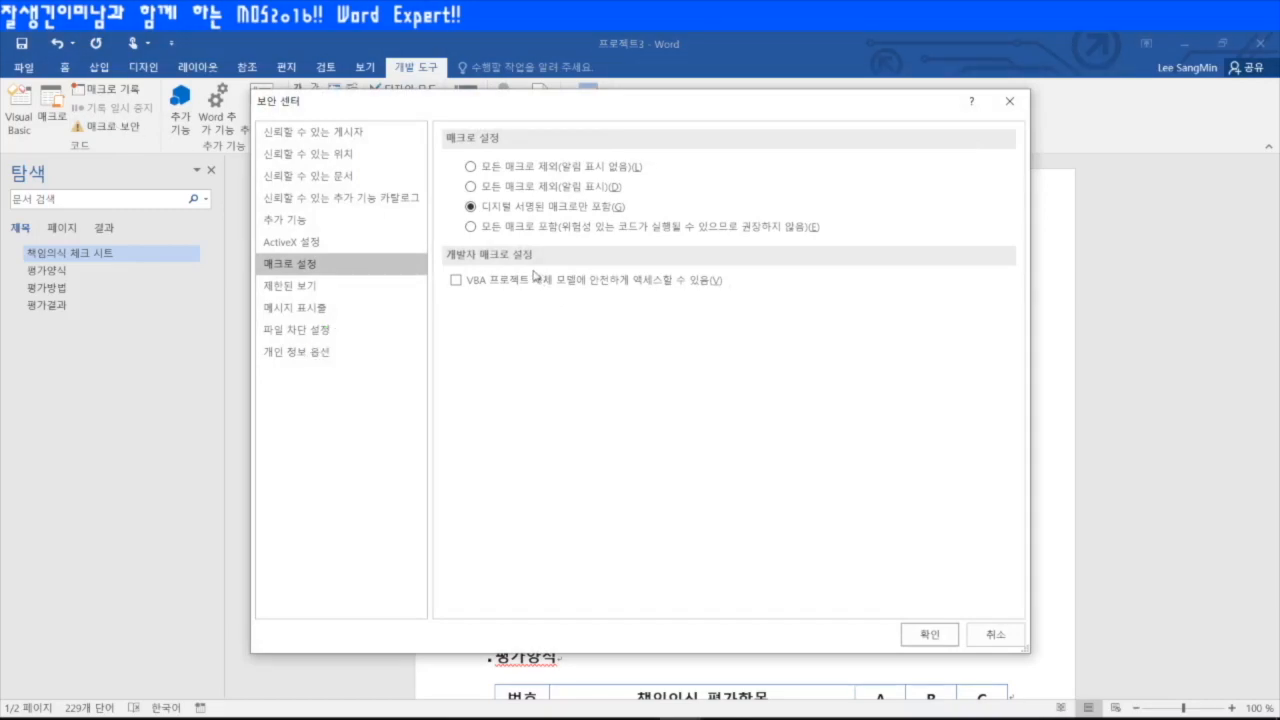
left_click(471, 228)
left_click(929, 634)
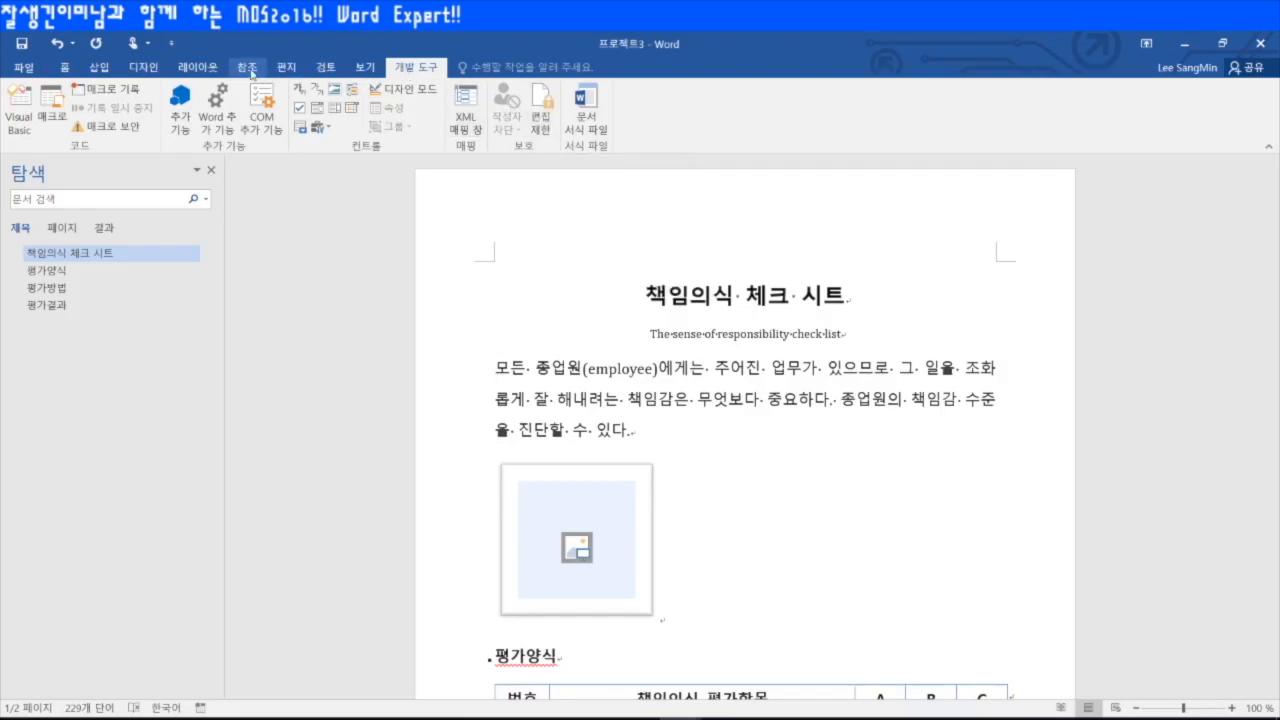
- Restrict editing of the document to 읽기 전용(내용 변경 불가) and start enforcing protection with the password left blank
left_click(326, 67)
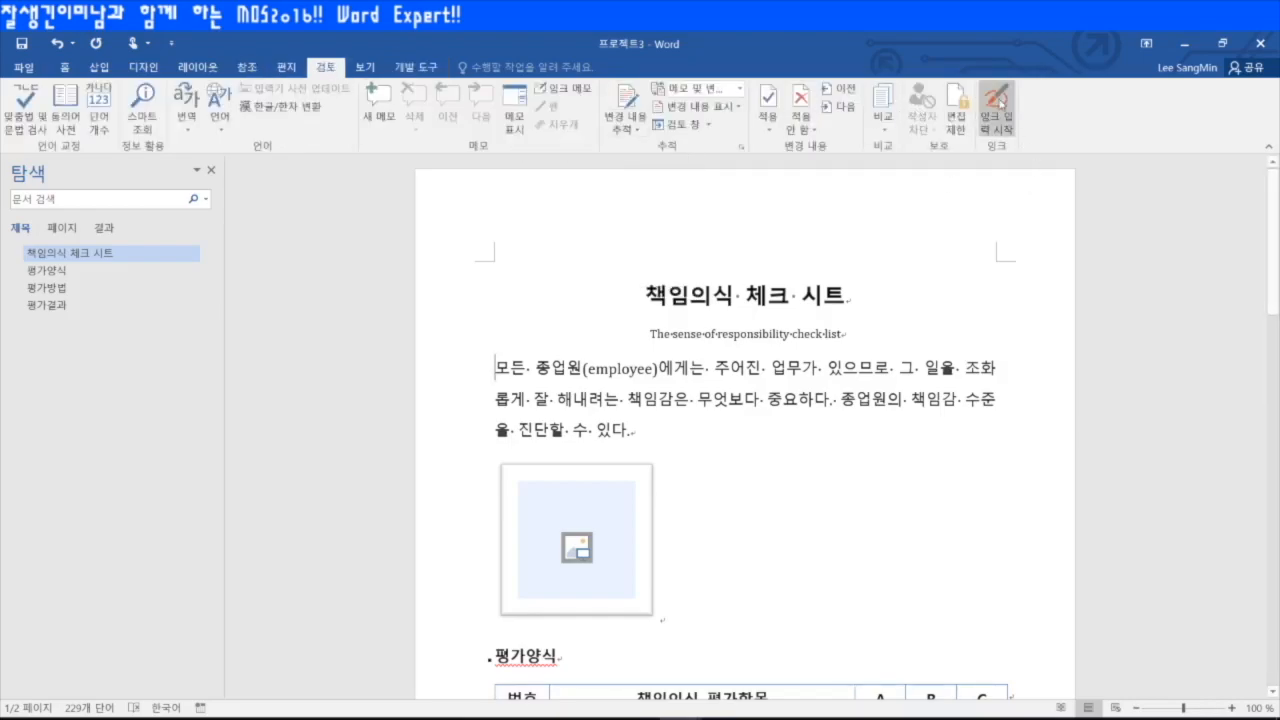
left_click(941, 130)
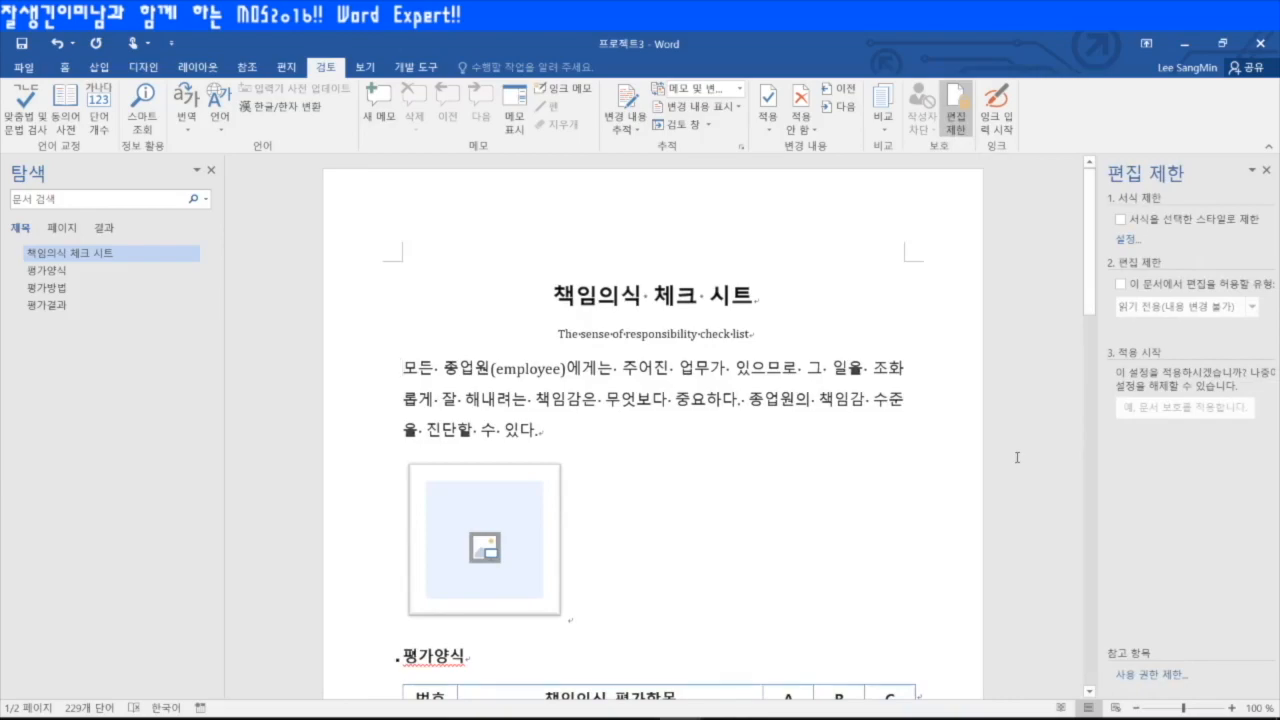
left_click(1121, 286)
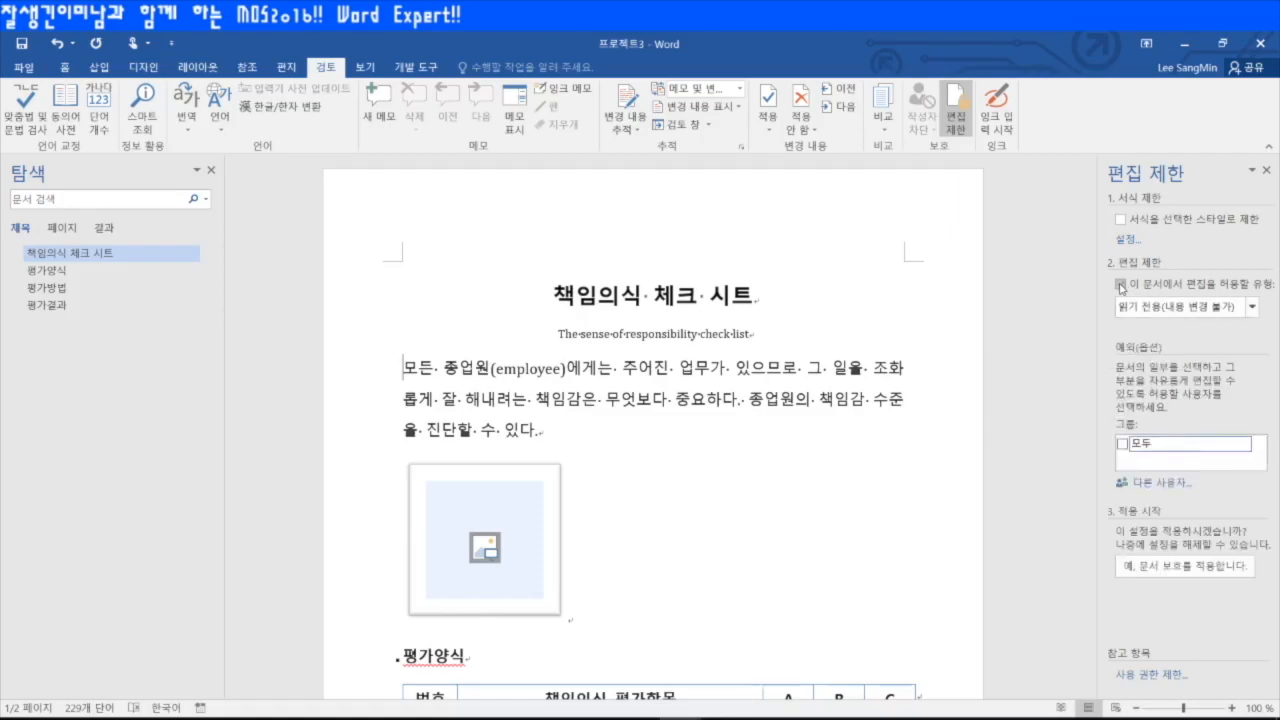
left_click(1252, 307)
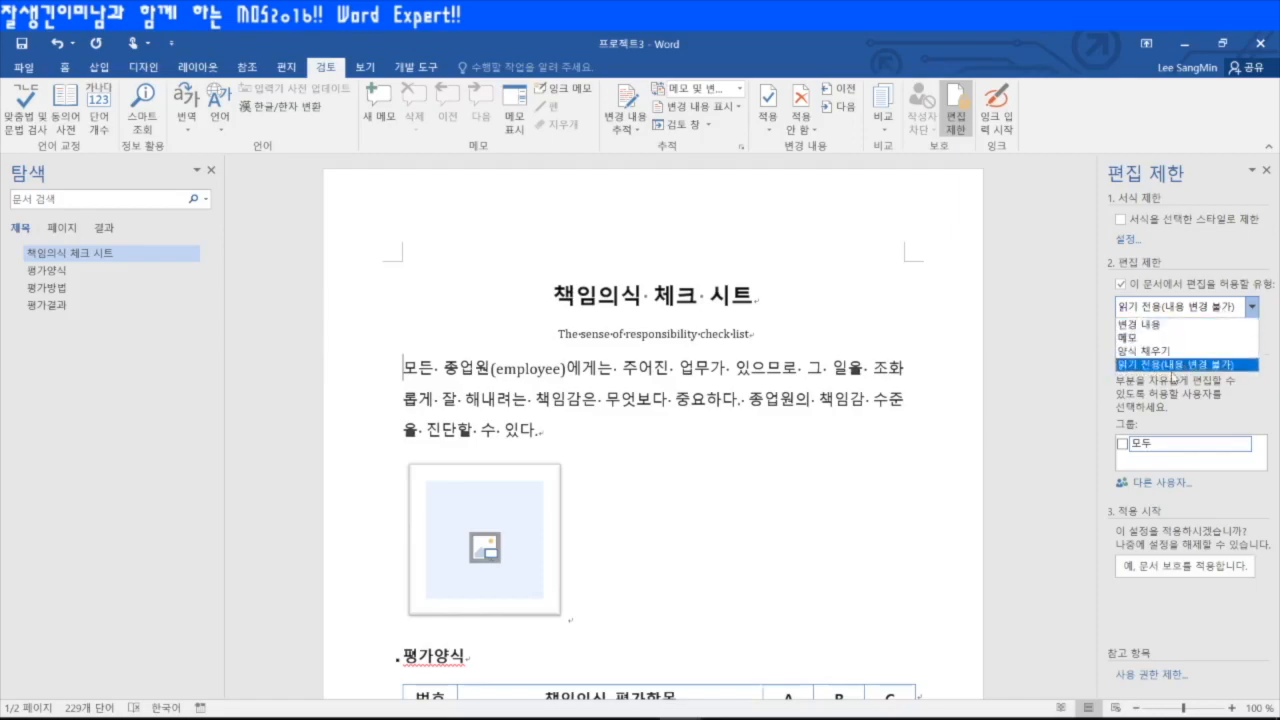
left_click(1205, 366)
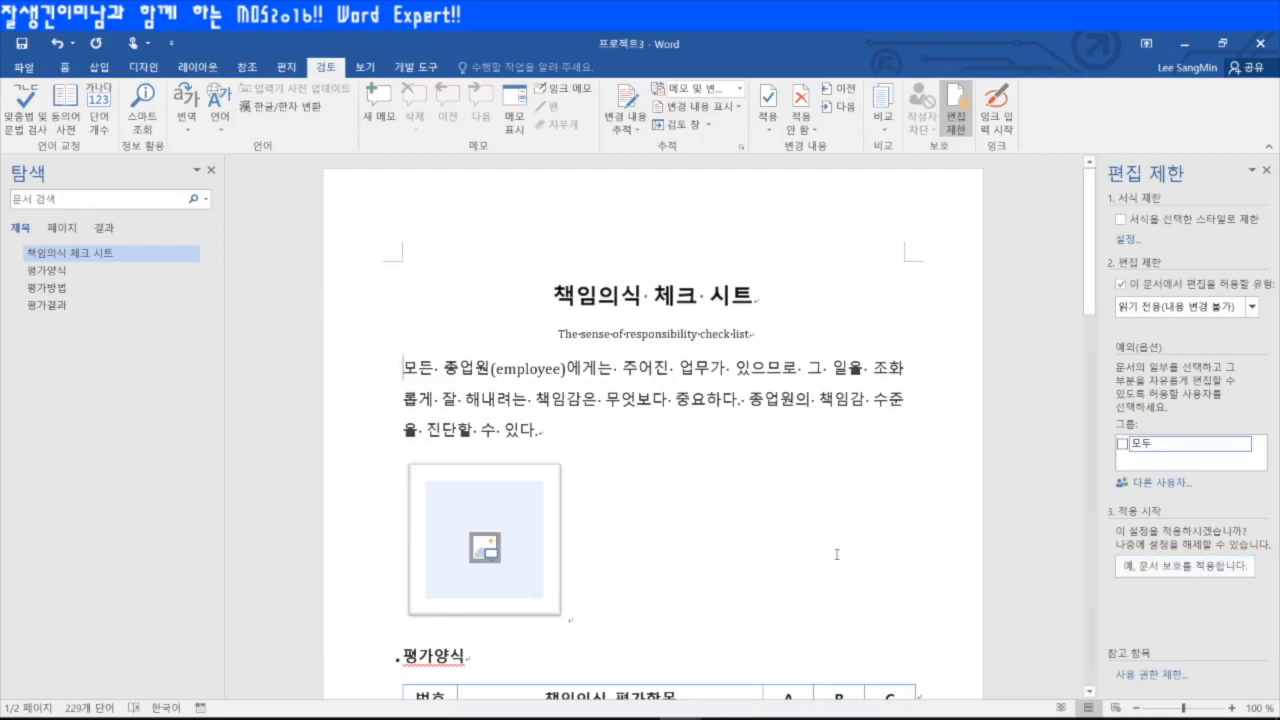
left_click(1182, 571)
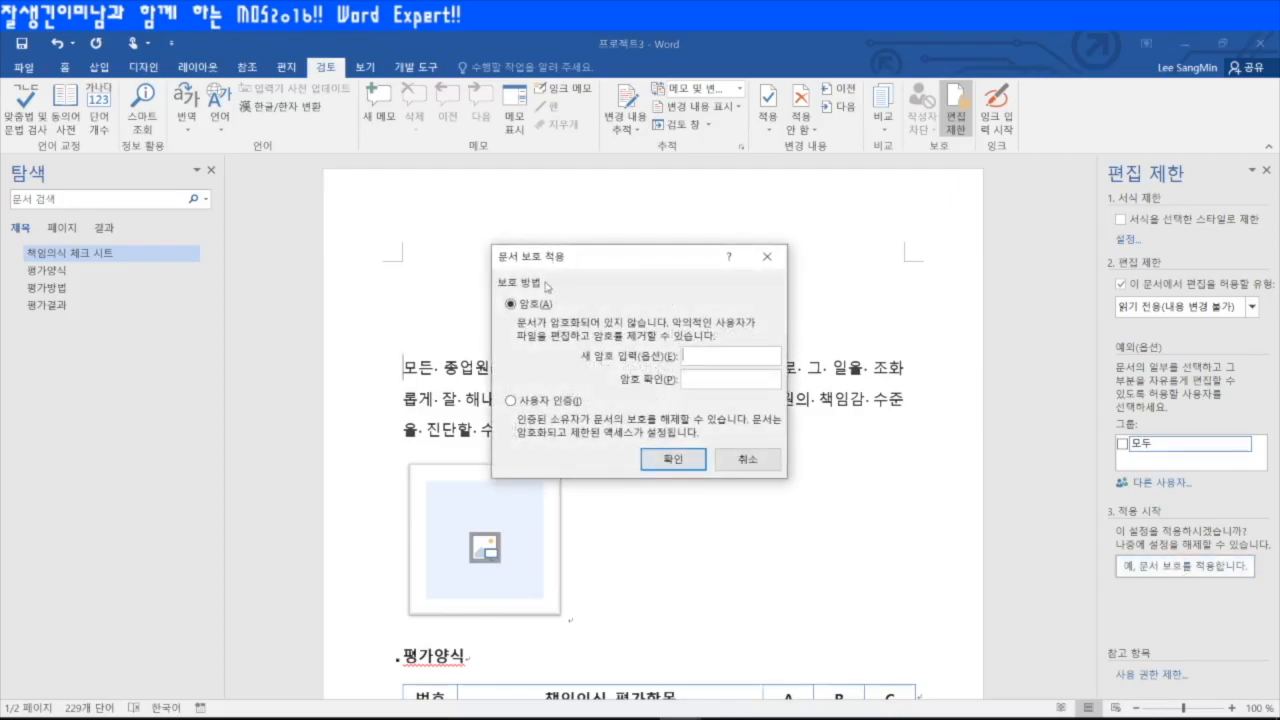
left_click_drag(608, 258, 752, 228)
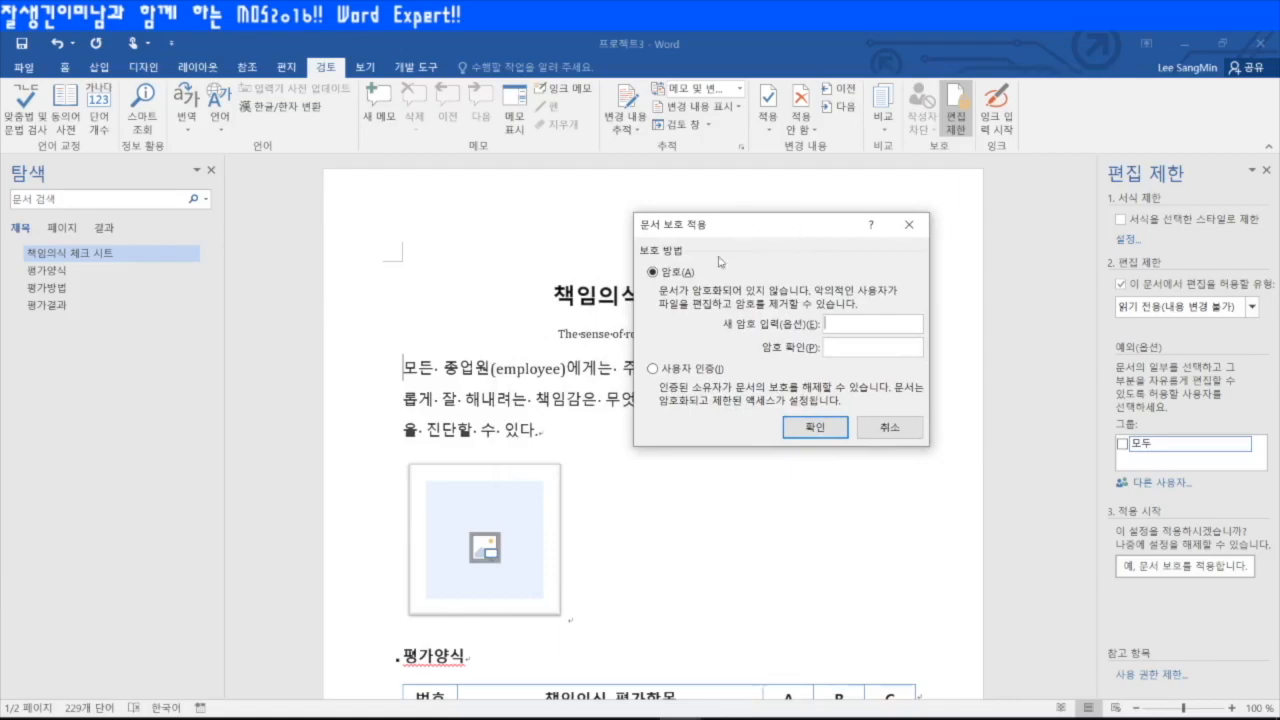
left_click(815, 428)
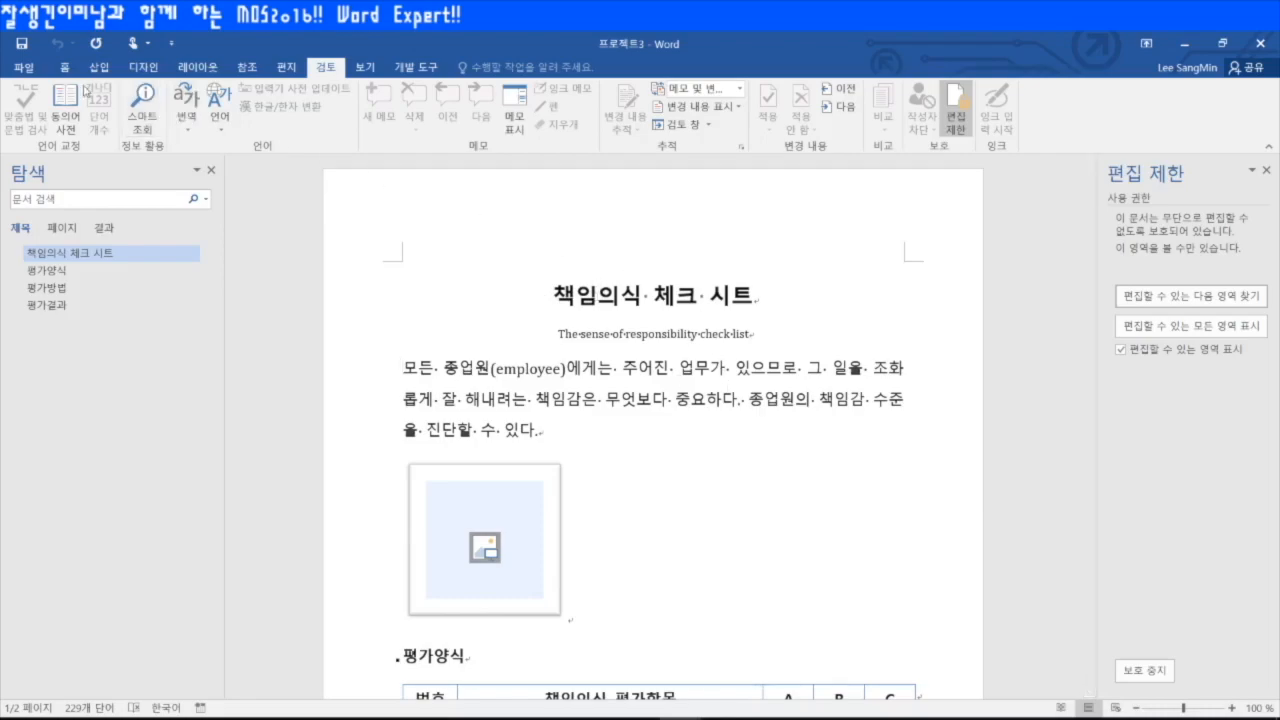
- Open the document 프로젝트4 and skim through its pages
left_click(24, 67)
left_click(22, 62)
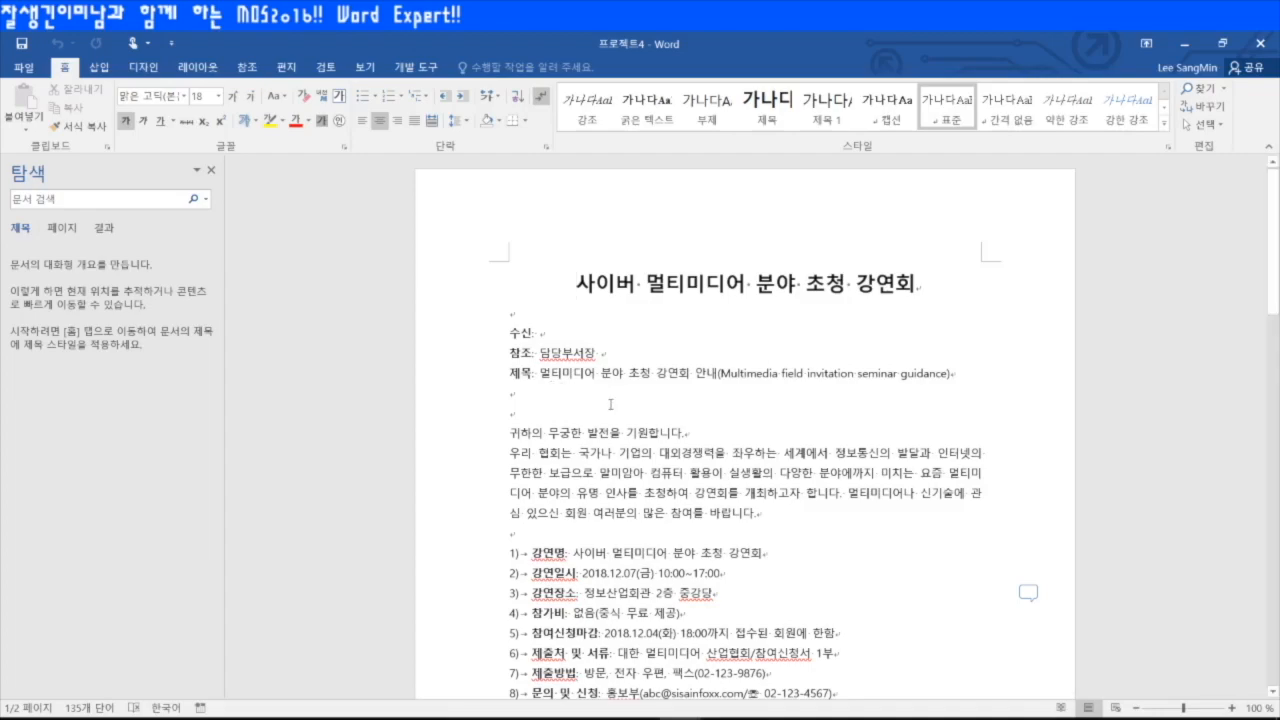
scroll(610, 503, "down", 20)
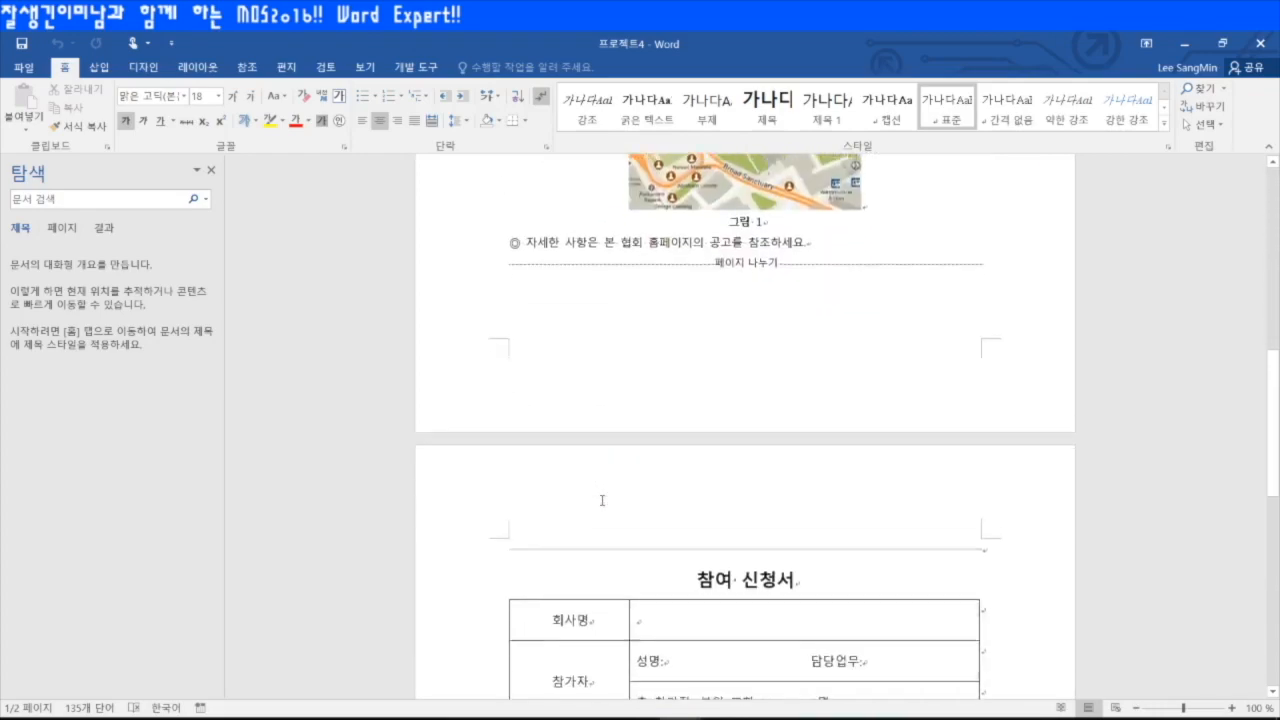
scroll(603, 502, "up", 20)
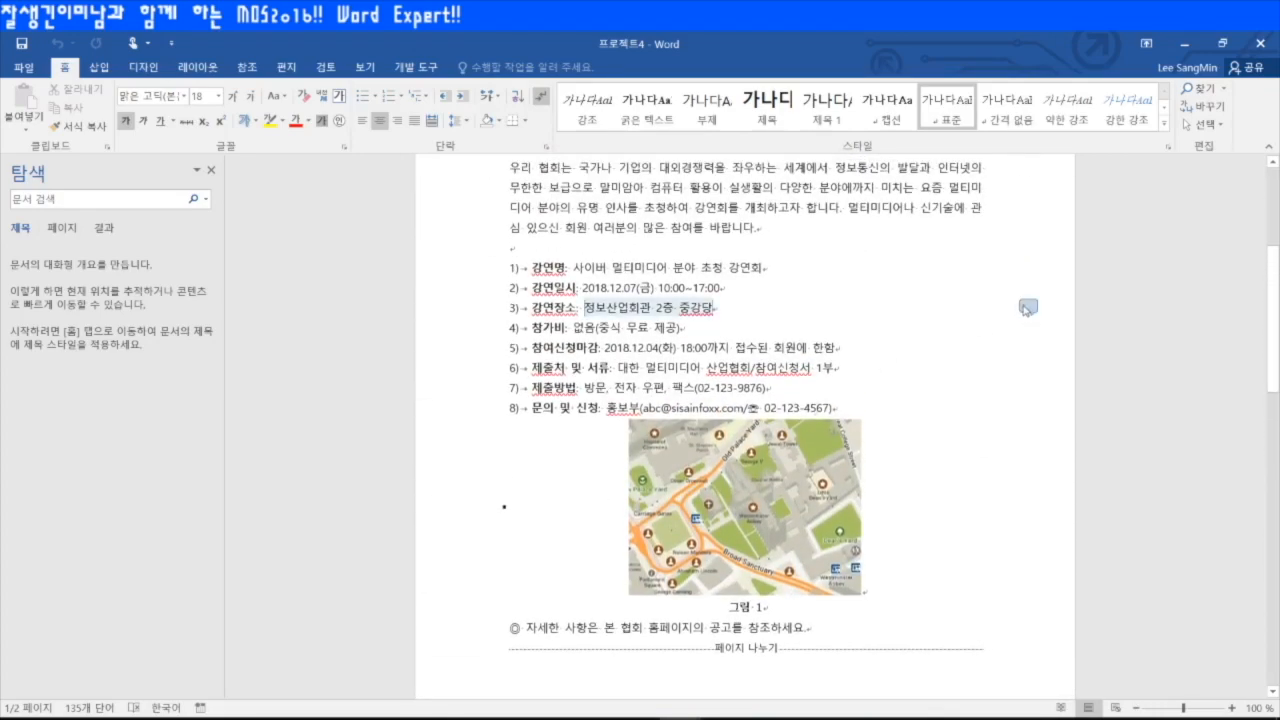
left_click(1026, 312)
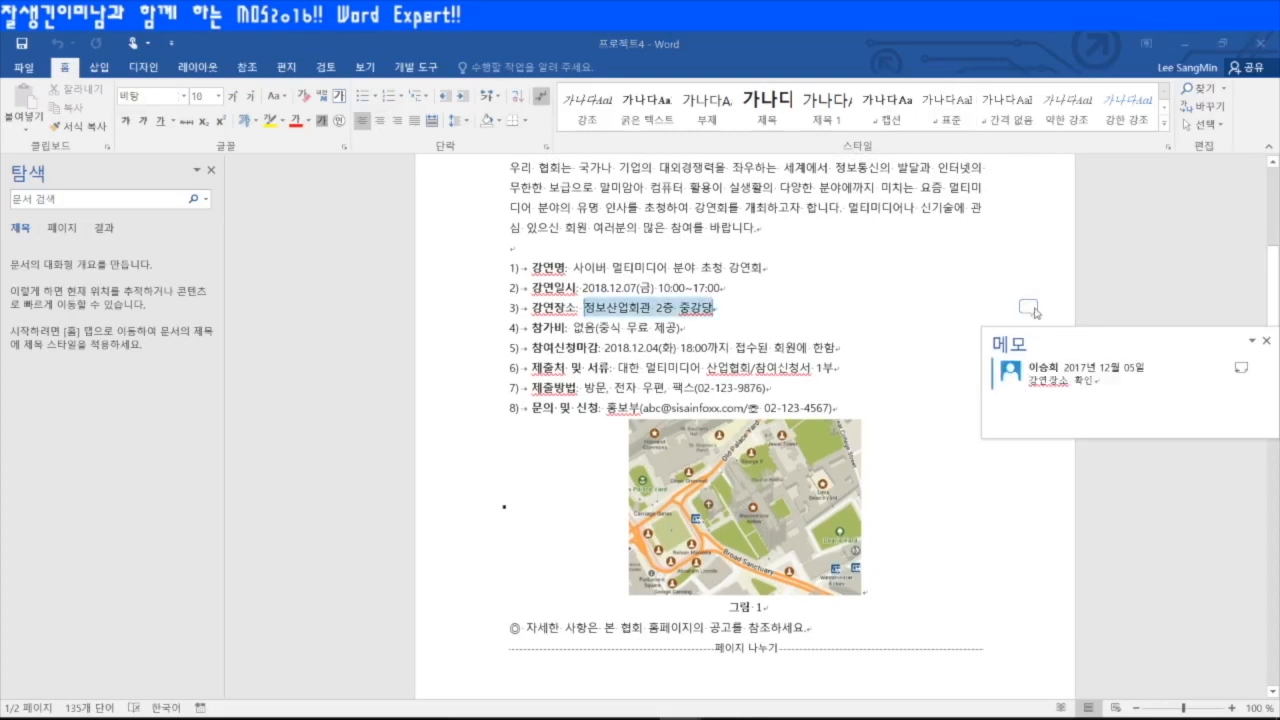
left_click(1030, 309)
left_click(1030, 308)
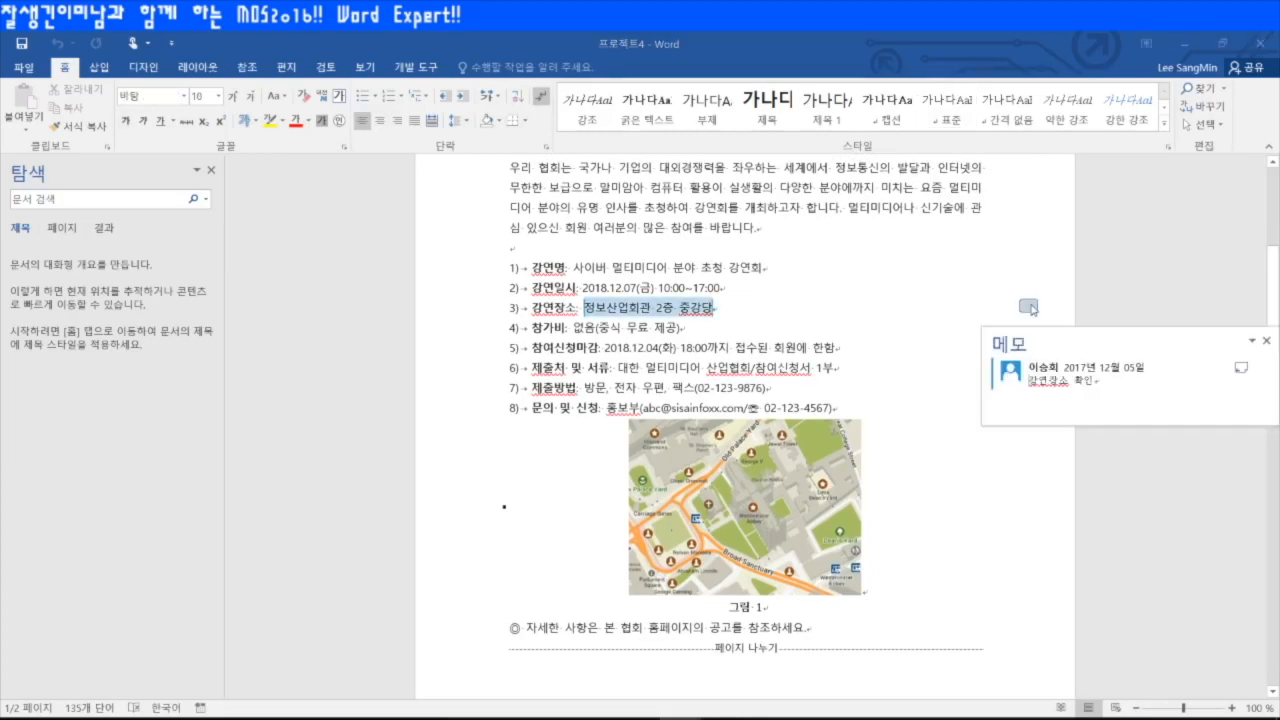
left_click(1033, 309)
left_click(1030, 308)
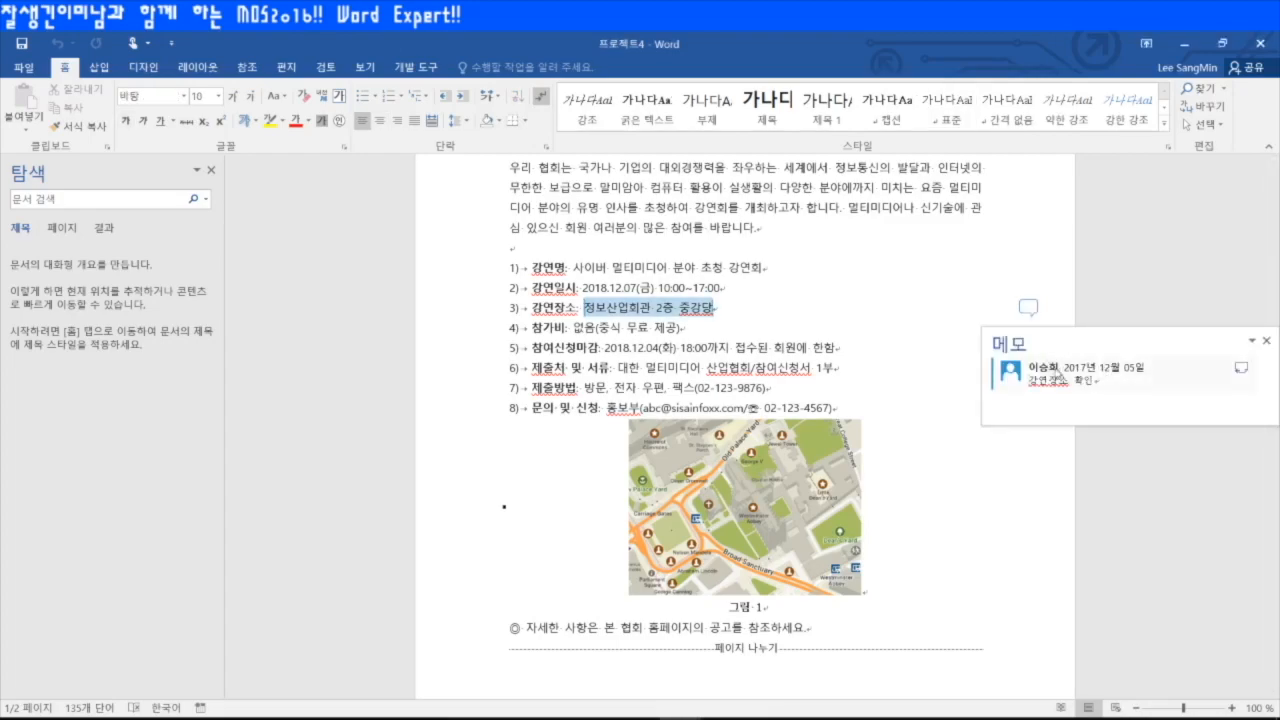
right_click(1072, 372)
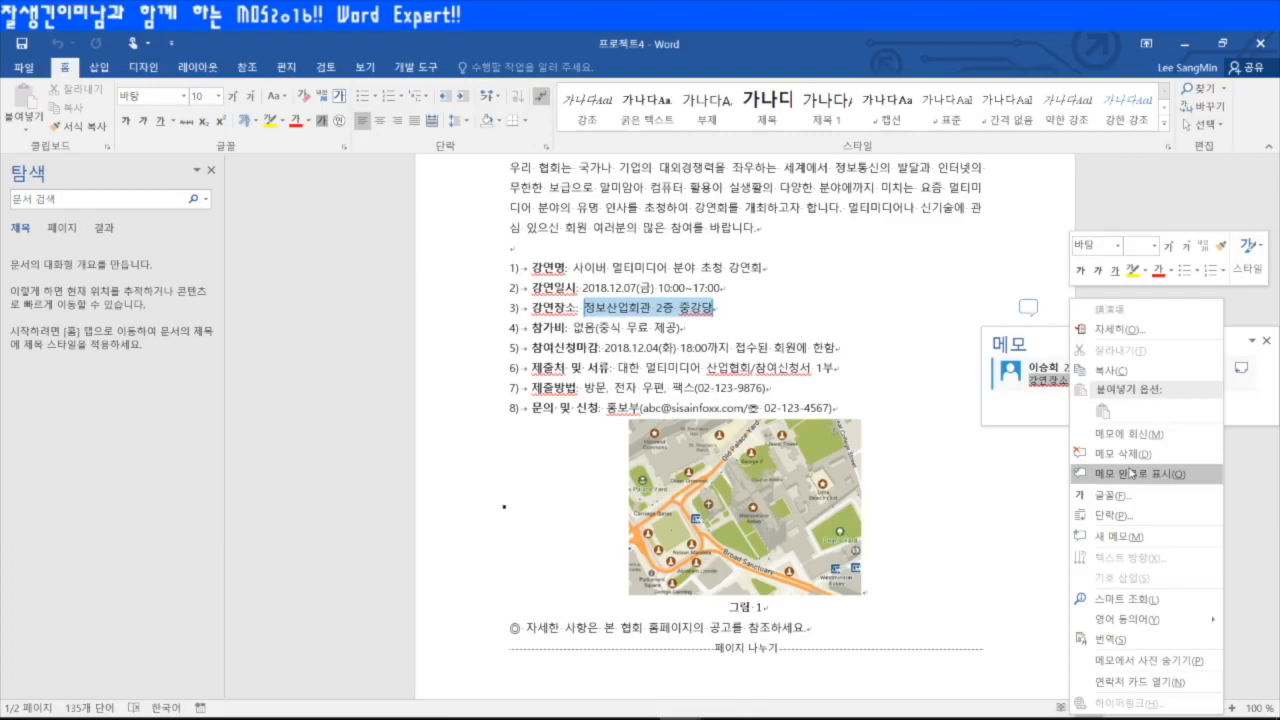
left_click(1258, 402)
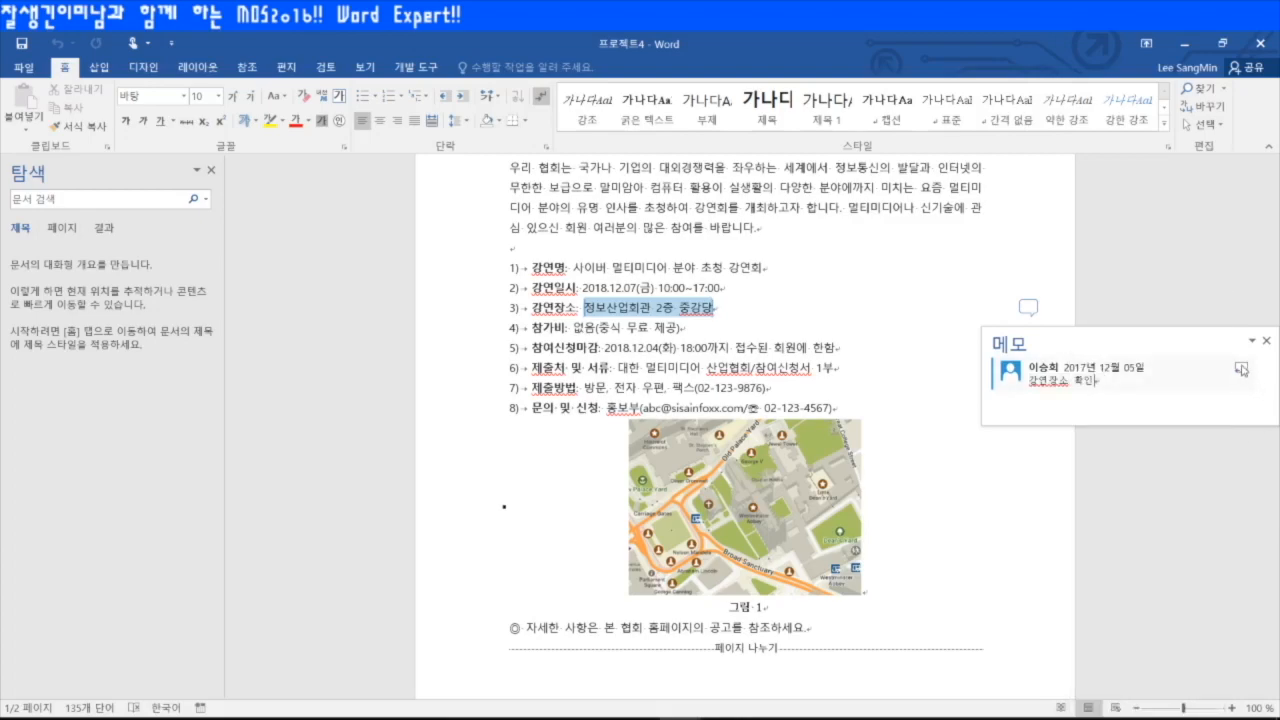
left_click(928, 297)
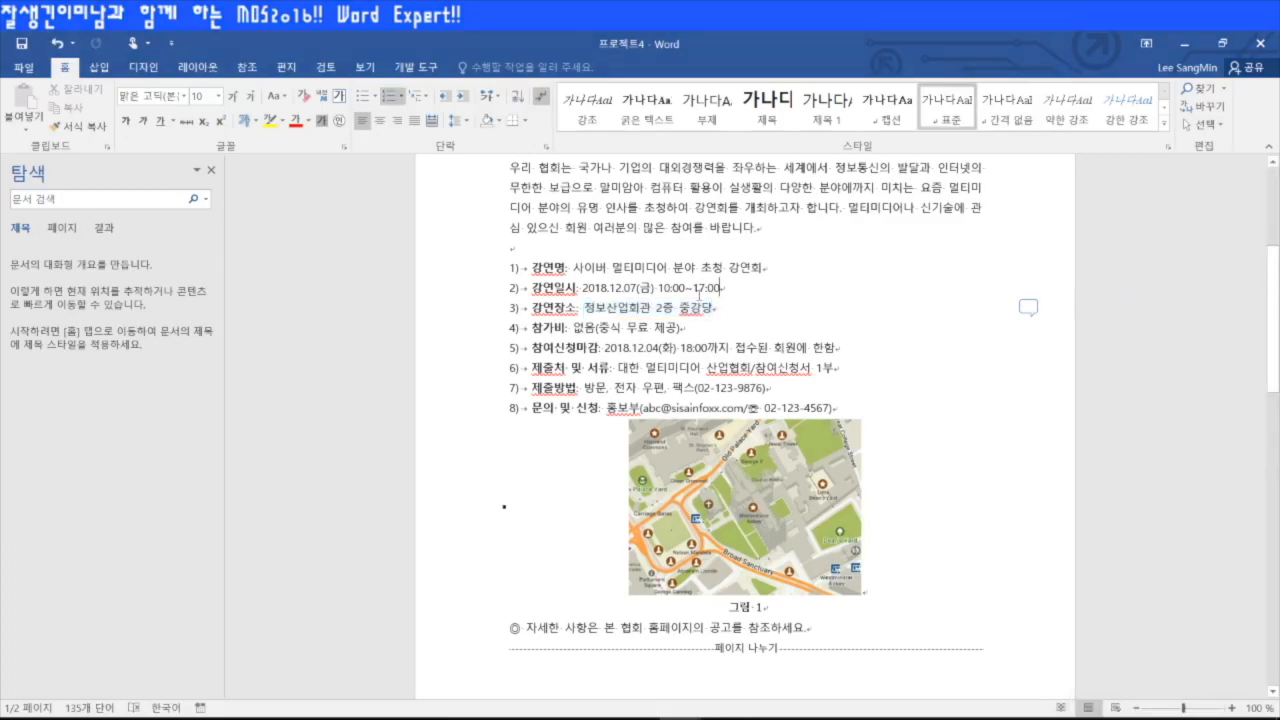
- Reply to the comment attached to the 강연장소 line with the text "과인완료"
left_click(1029, 309)
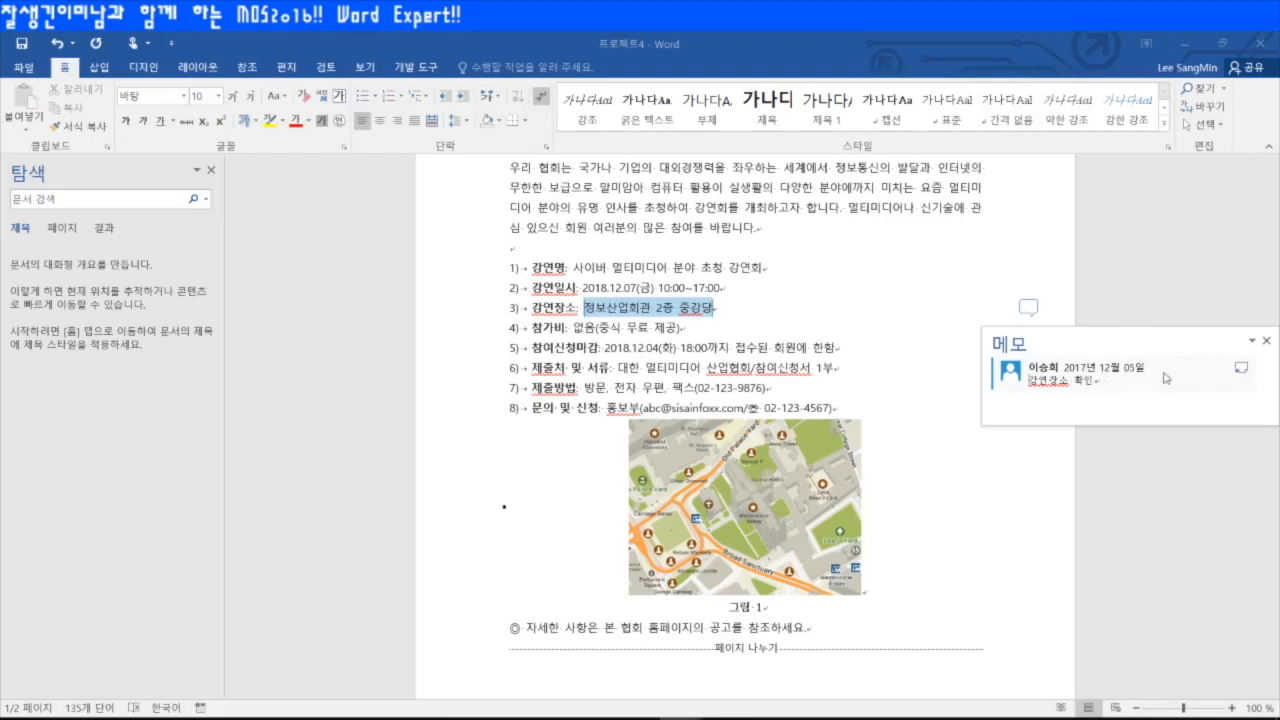
right_click(1244, 371)
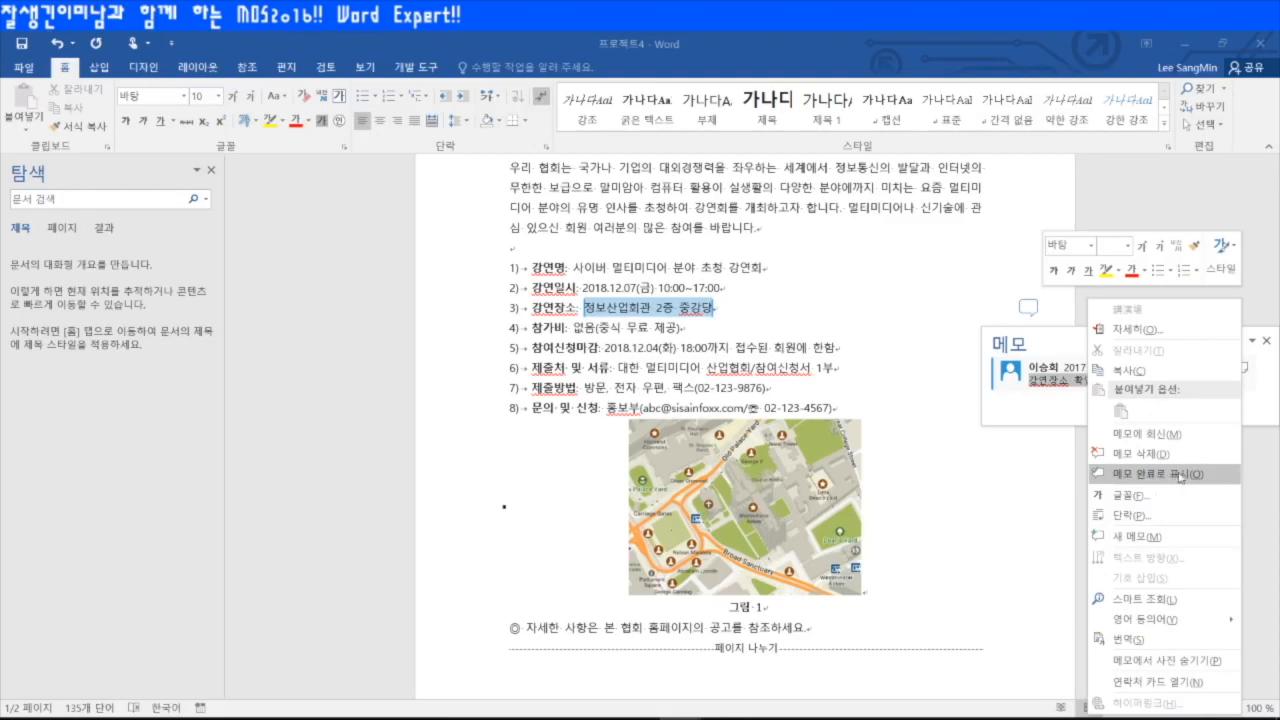
left_click(1147, 436)
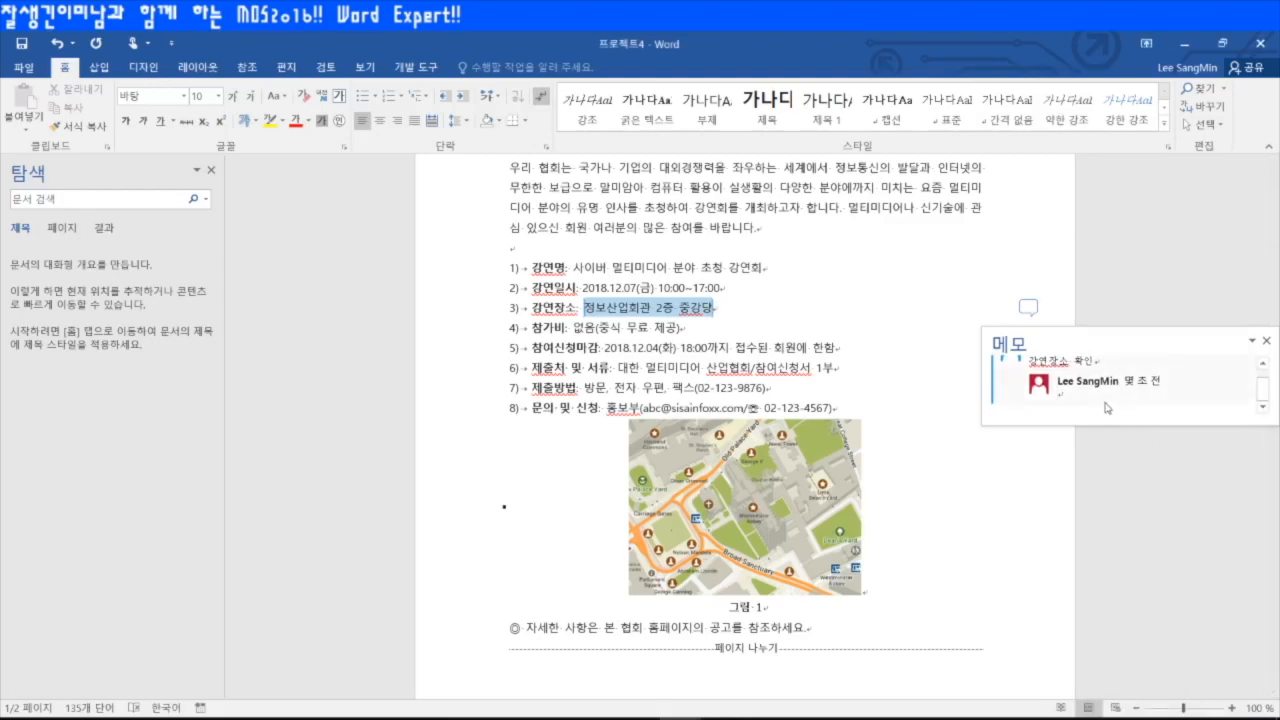
type("rhks")
key("BackSpace")
key("BackSpace")
key("BackSpace")
key("BackSpace")
key("Hangul")
type("과인완료")
left_click(1166, 460)
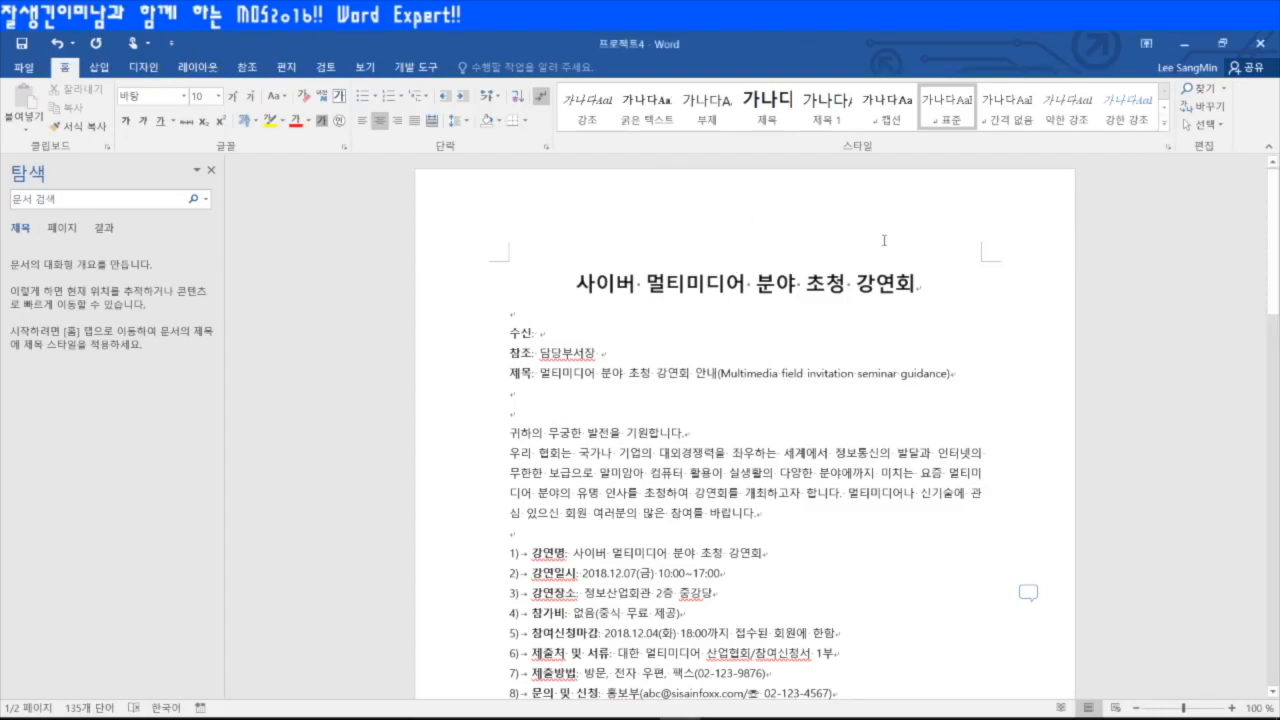
left_click(1164, 128)
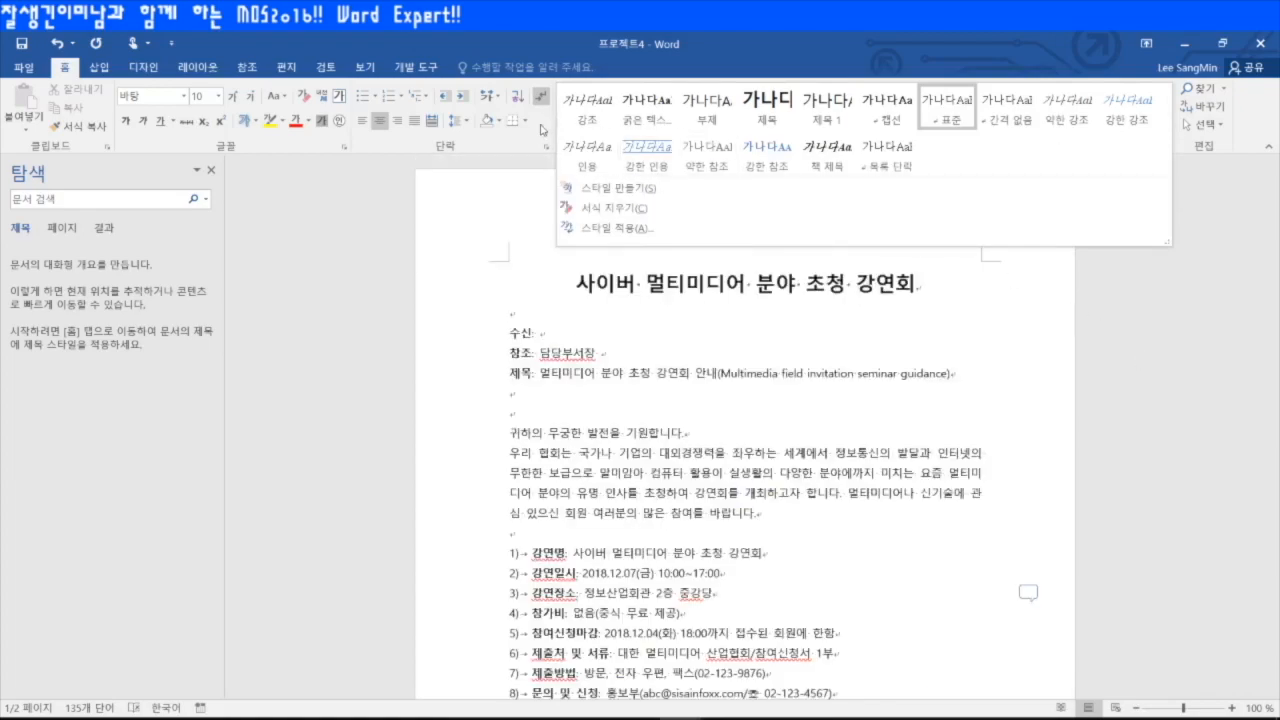
left_click(1188, 372)
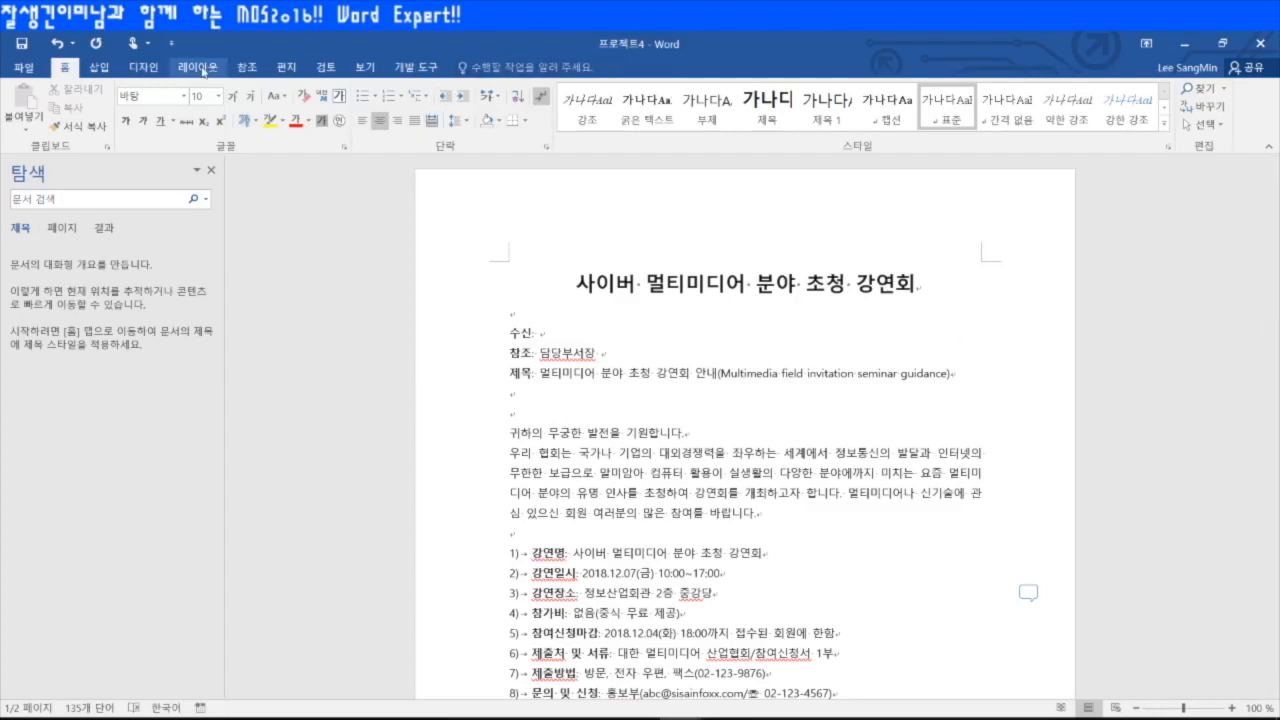
- Save the document's current formatting as a new style set named 안내장 and check it in the style set gallery
left_click(147, 71)
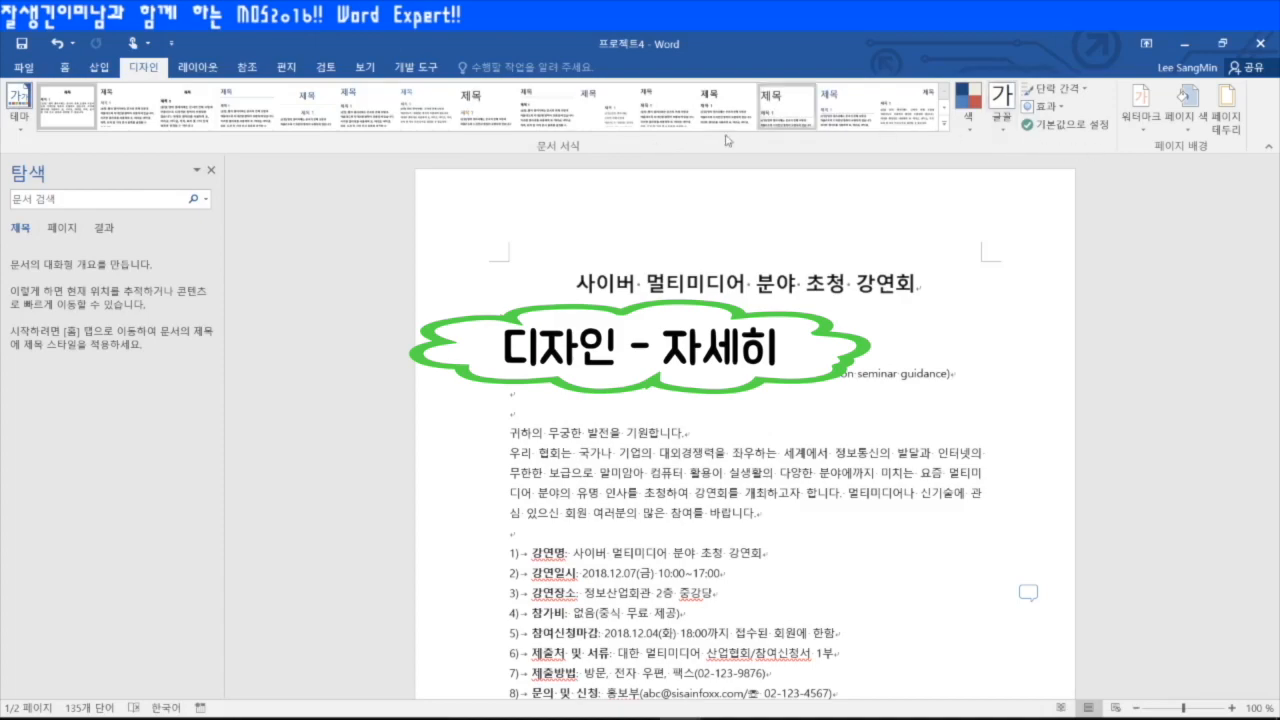
left_click(944, 124)
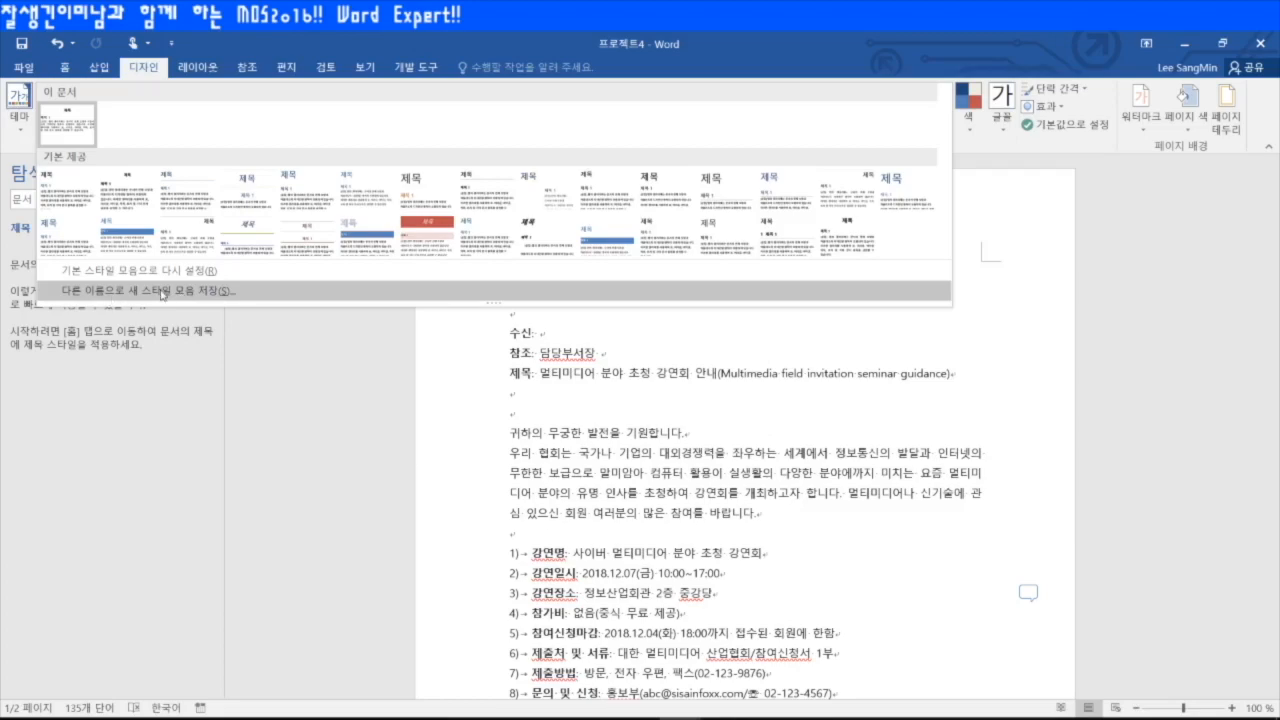
left_click(162, 293)
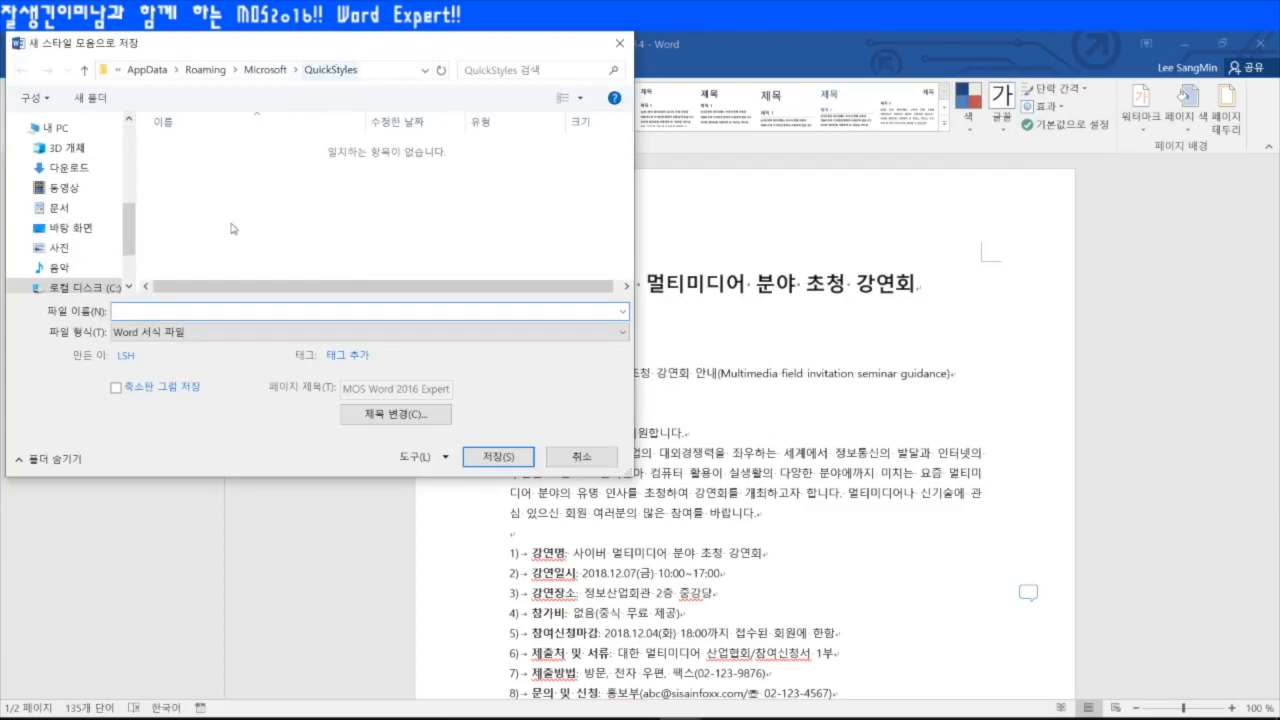
type("안내장")
left_click(498, 457)
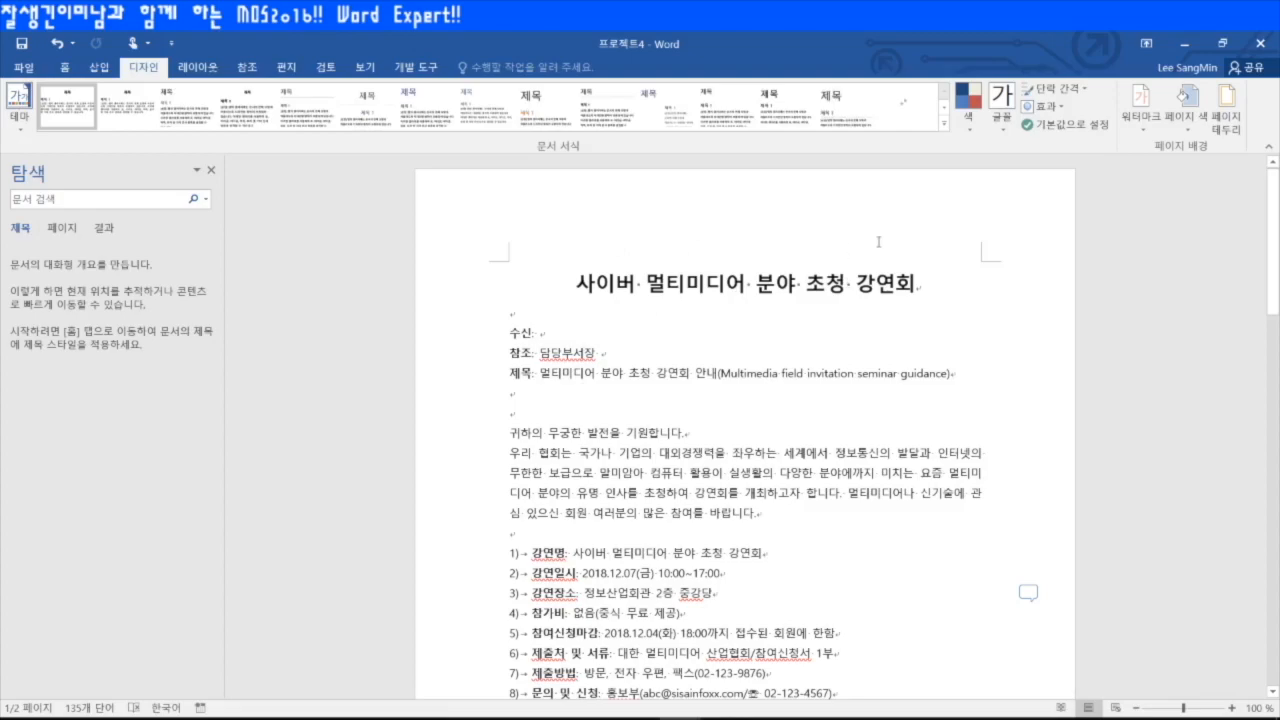
left_click(943, 124)
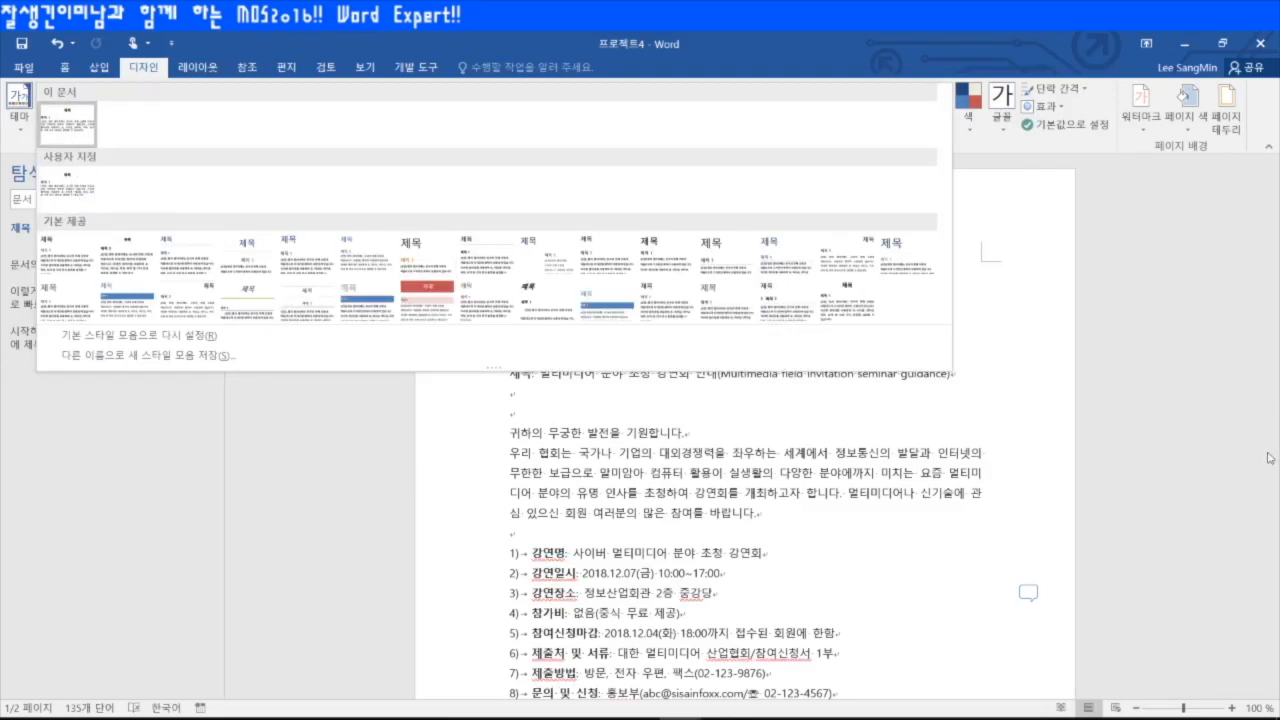
left_click(1178, 434)
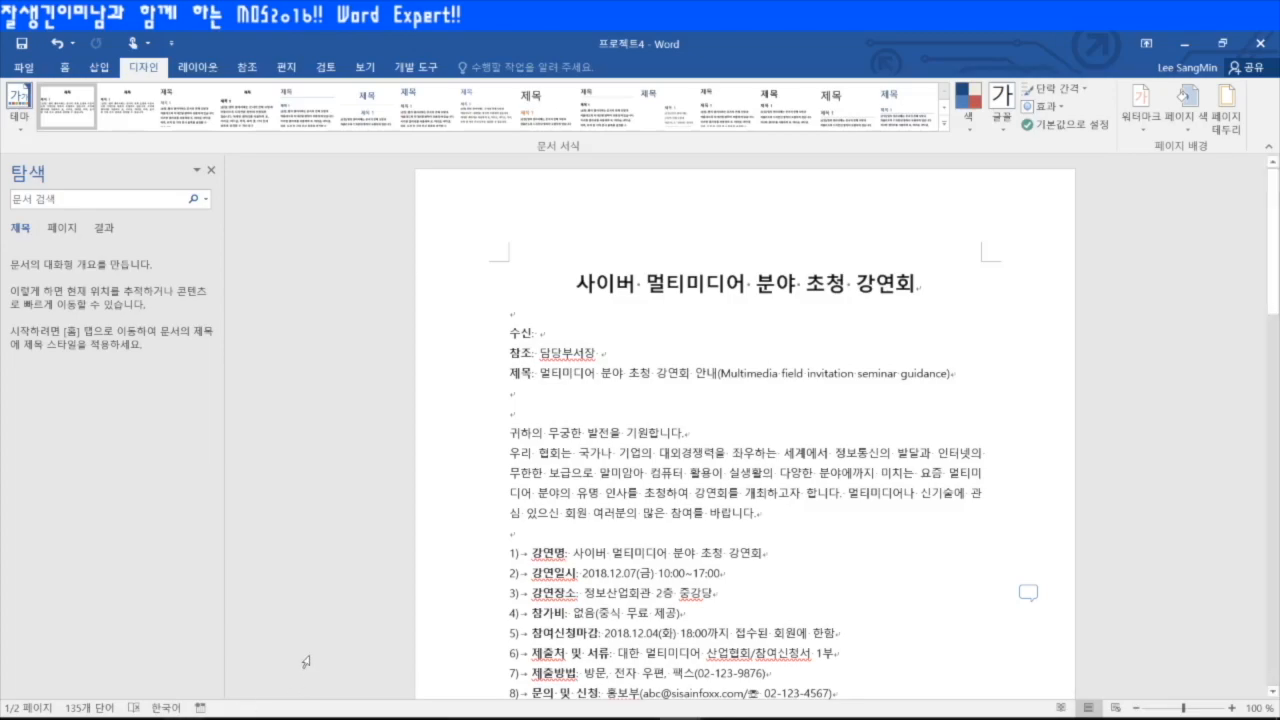
- Turn on 단락의 첫 줄이나 마지막 줄 분리 방지 for all paragraphs in the document
left_click(503, 432)
key("ctrl+a")
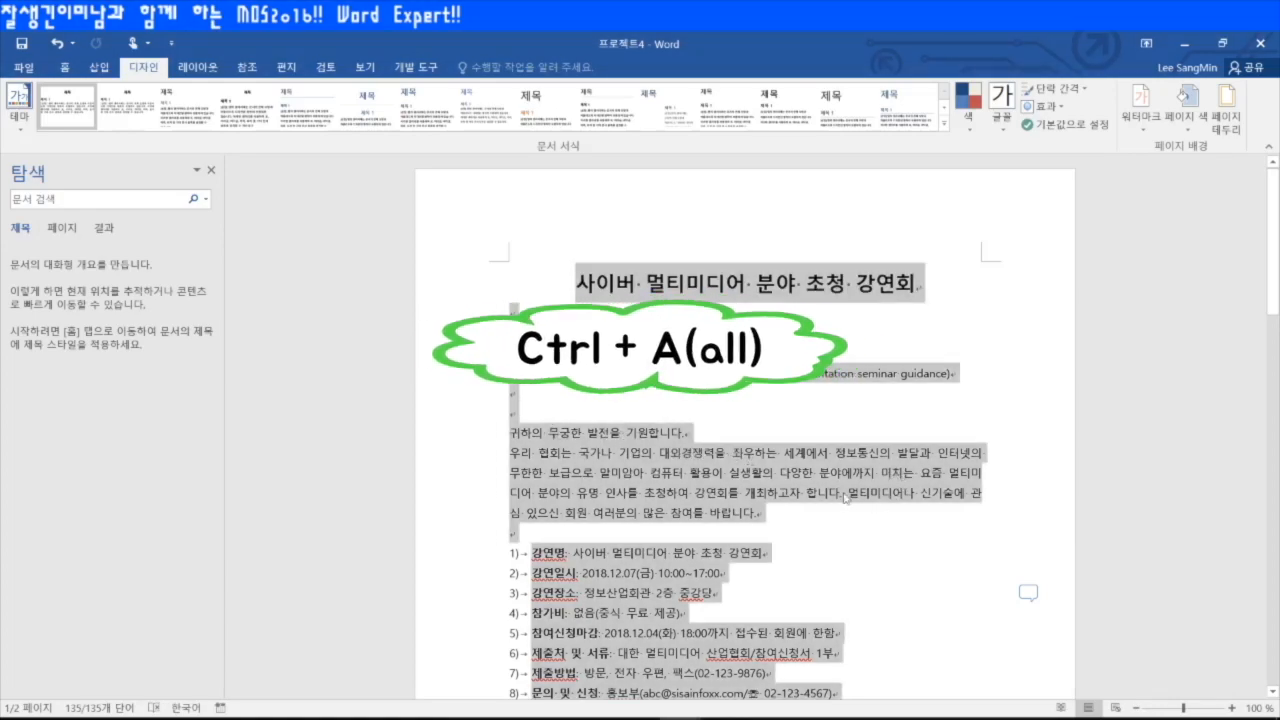
right_click(646, 428)
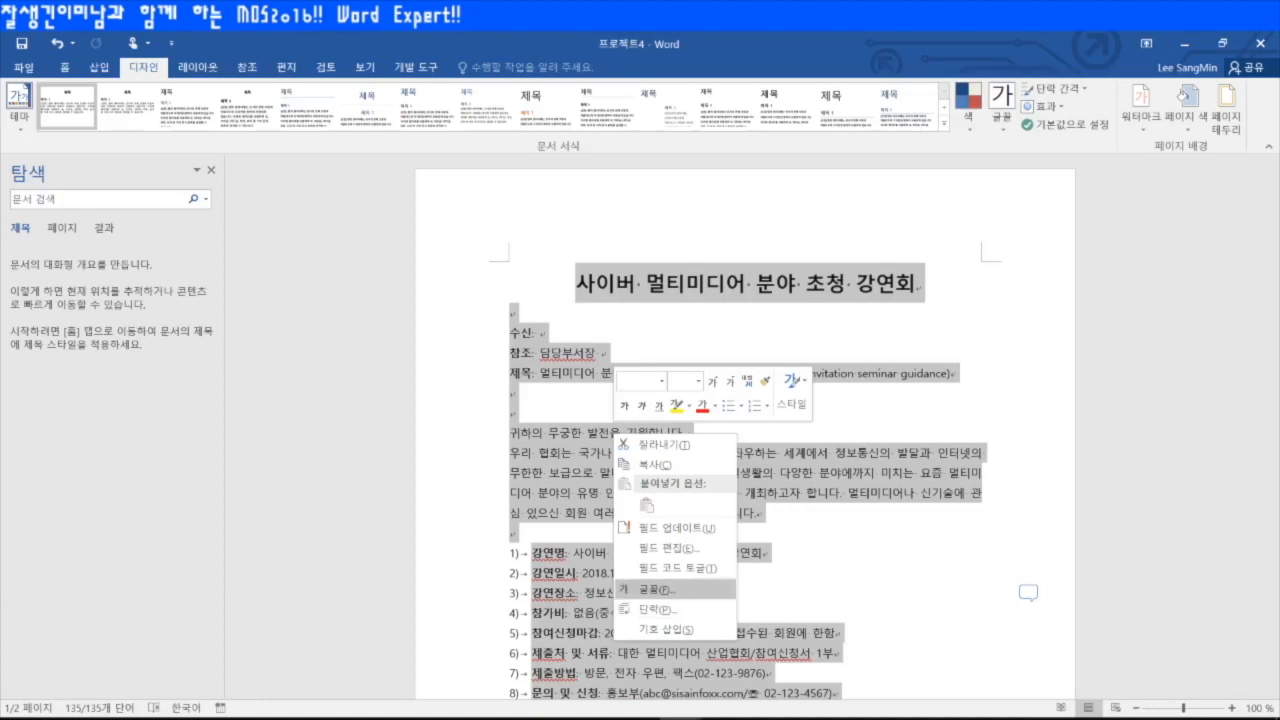
left_click(64, 68)
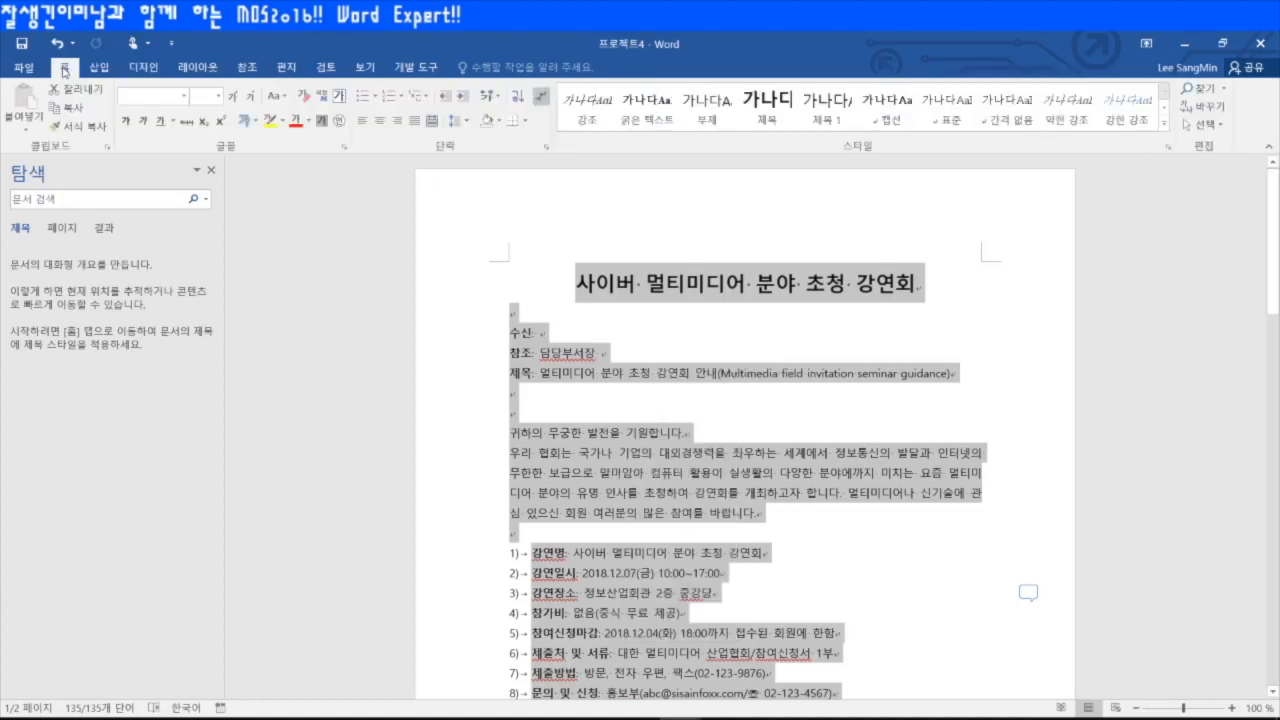
left_click(548, 149)
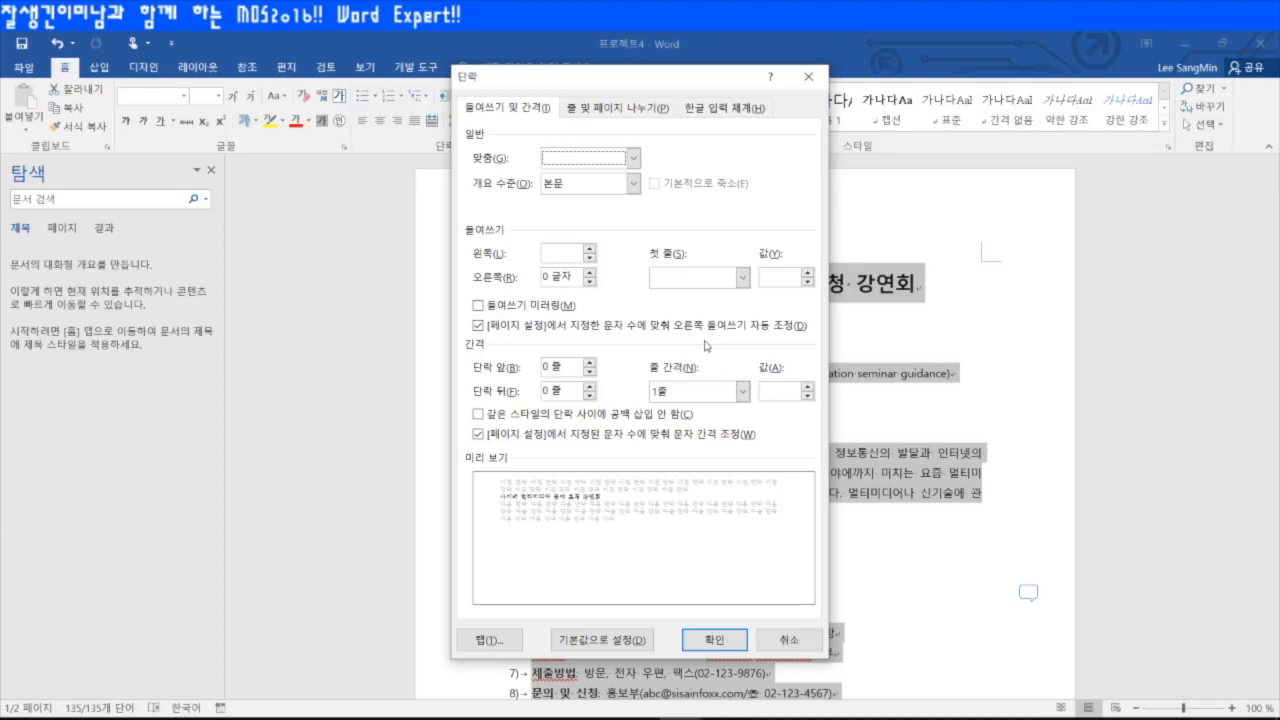
left_click(617, 107)
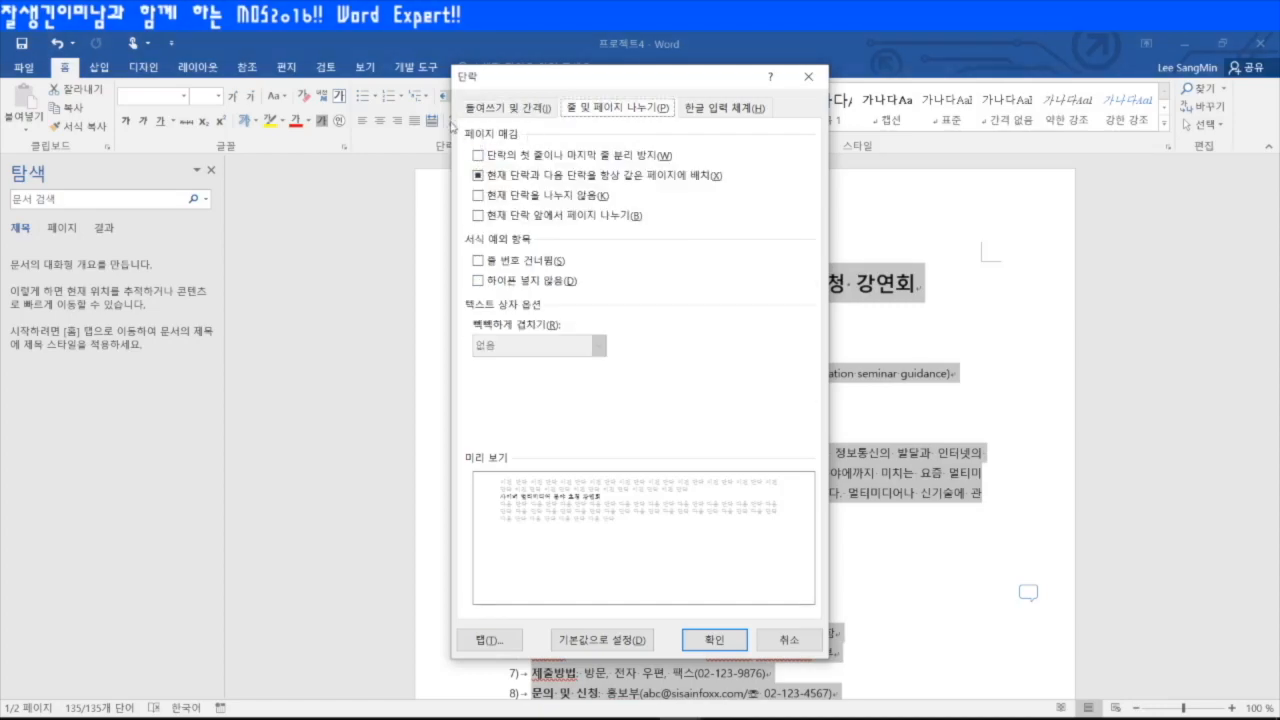
left_click(493, 110)
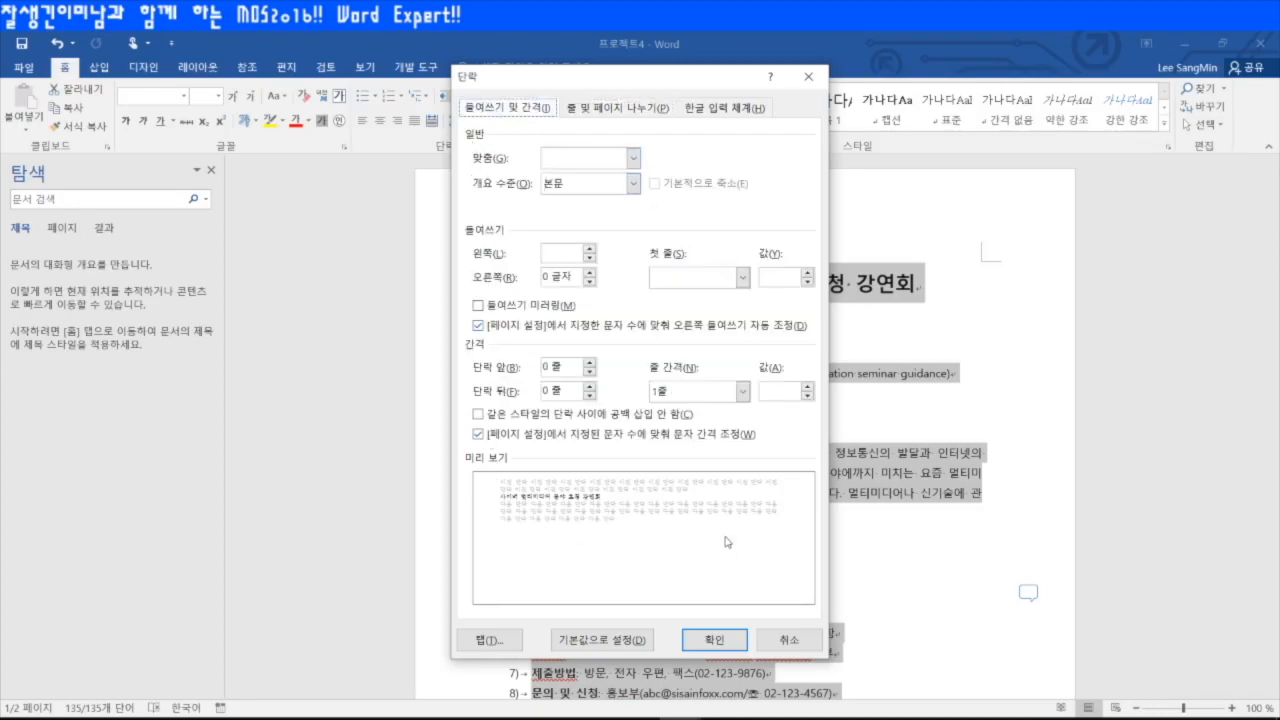
left_click(611, 110)
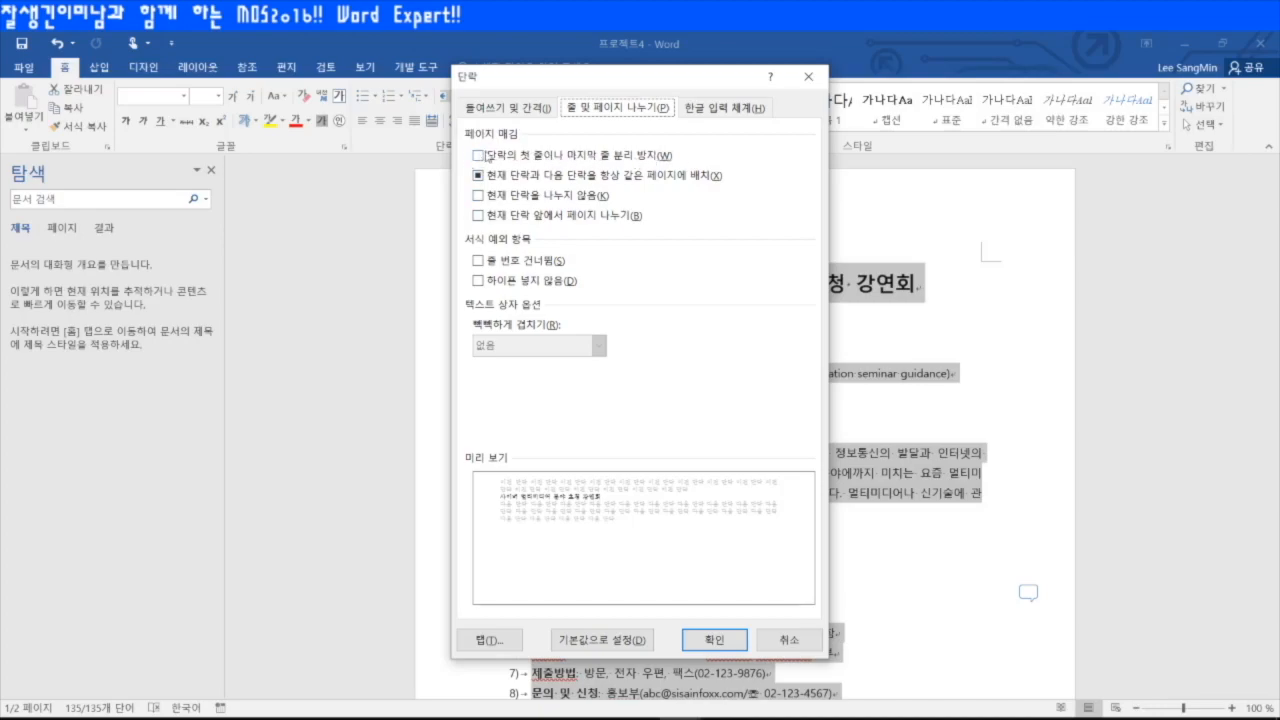
left_click(479, 157)
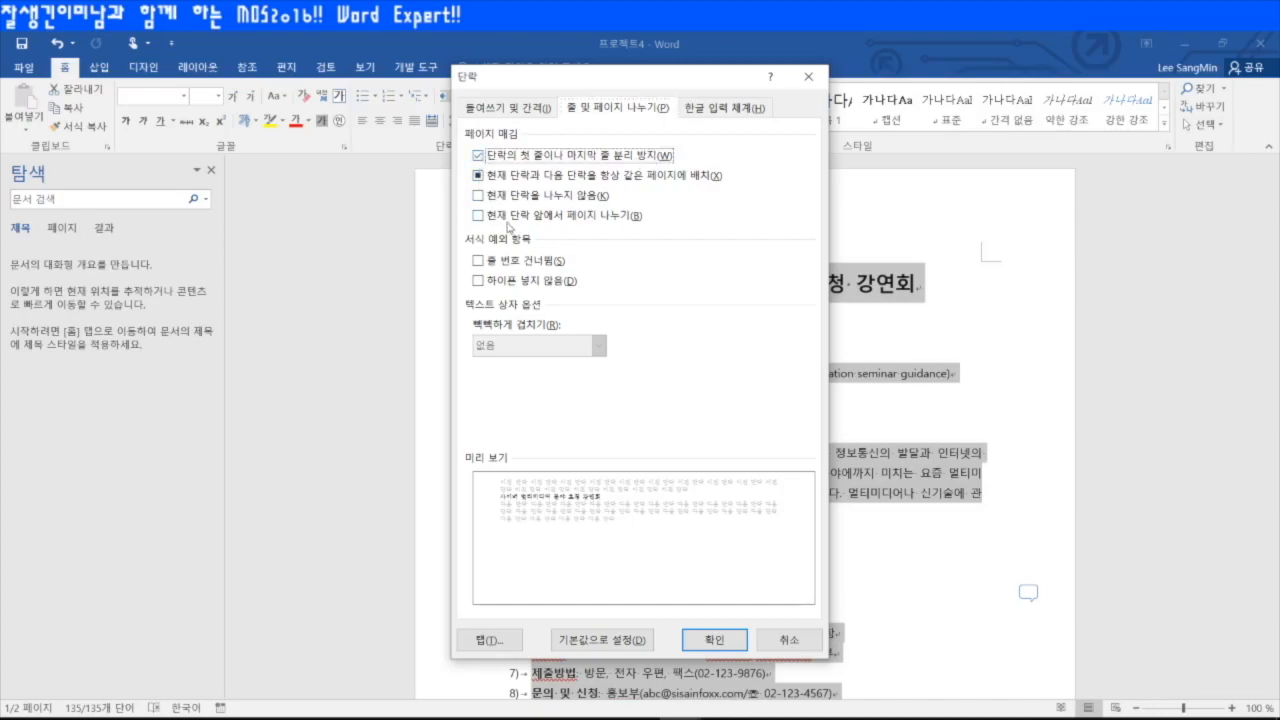
left_click(720, 642)
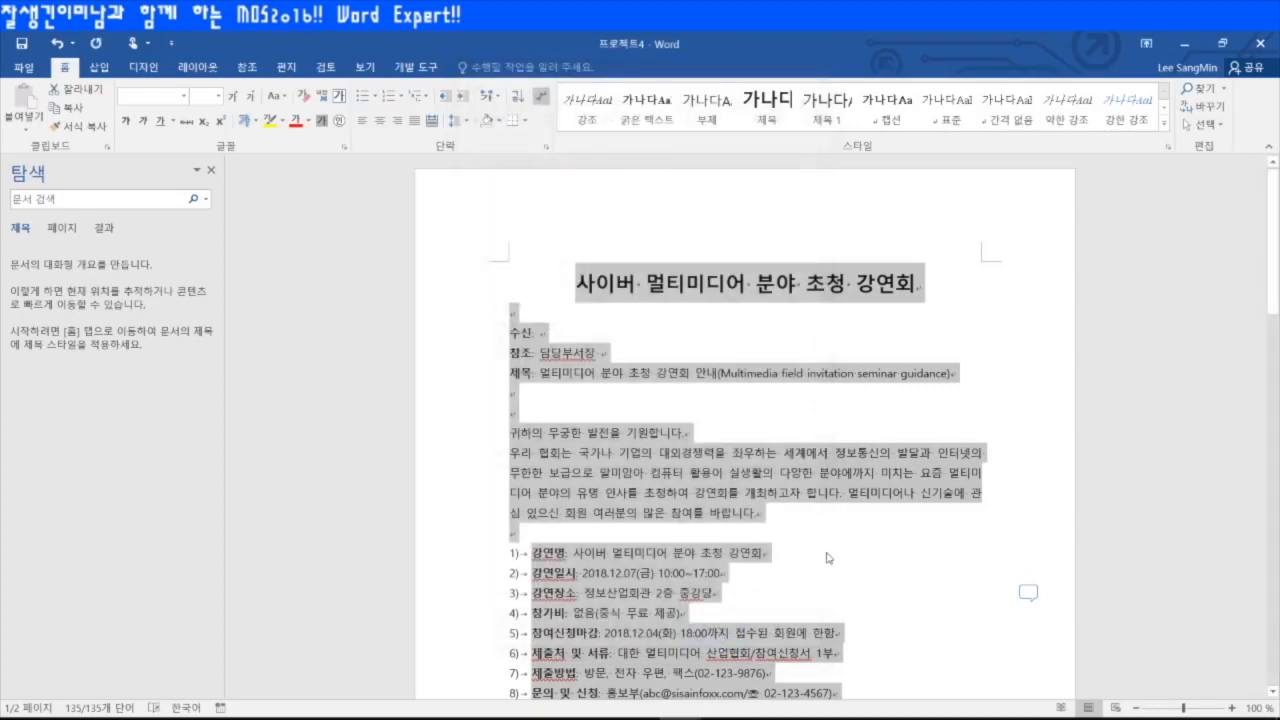
left_click(760, 552)
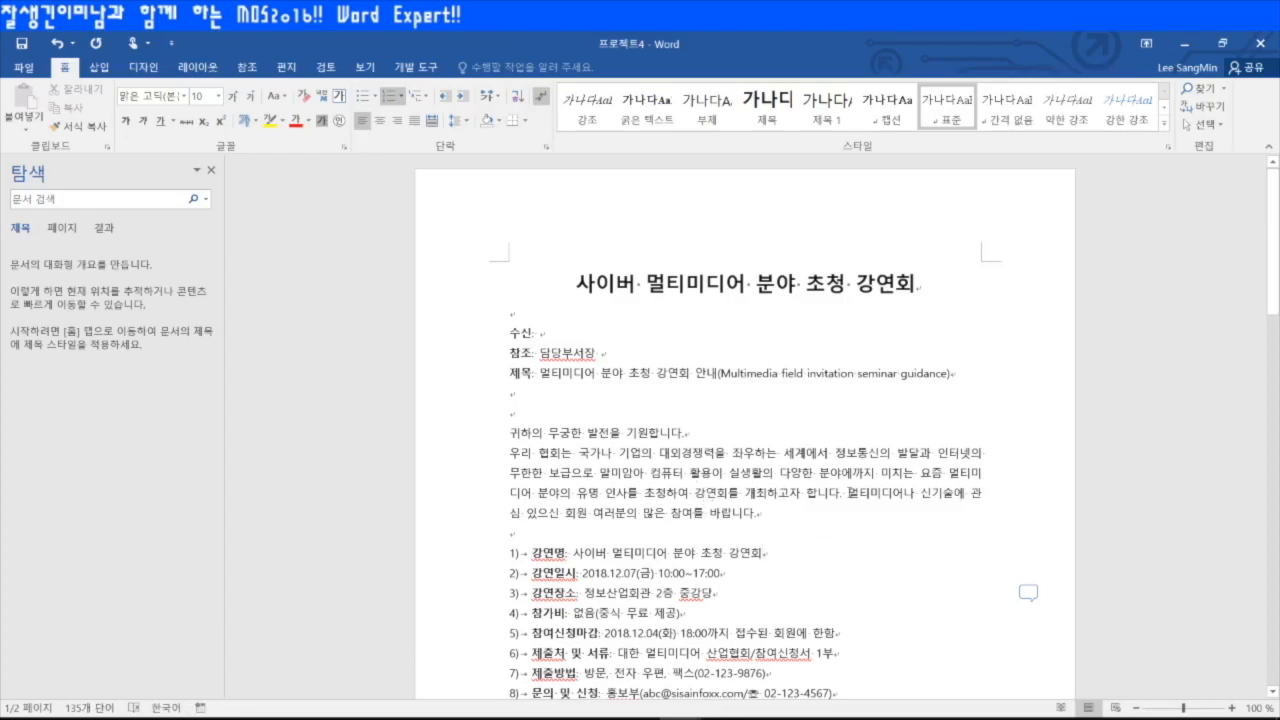
- Review the indent, spacing and page break settings of all paragraphs, including 단락의 첫 줄이나 마지막 줄 분리 방지
left_click(512, 316)
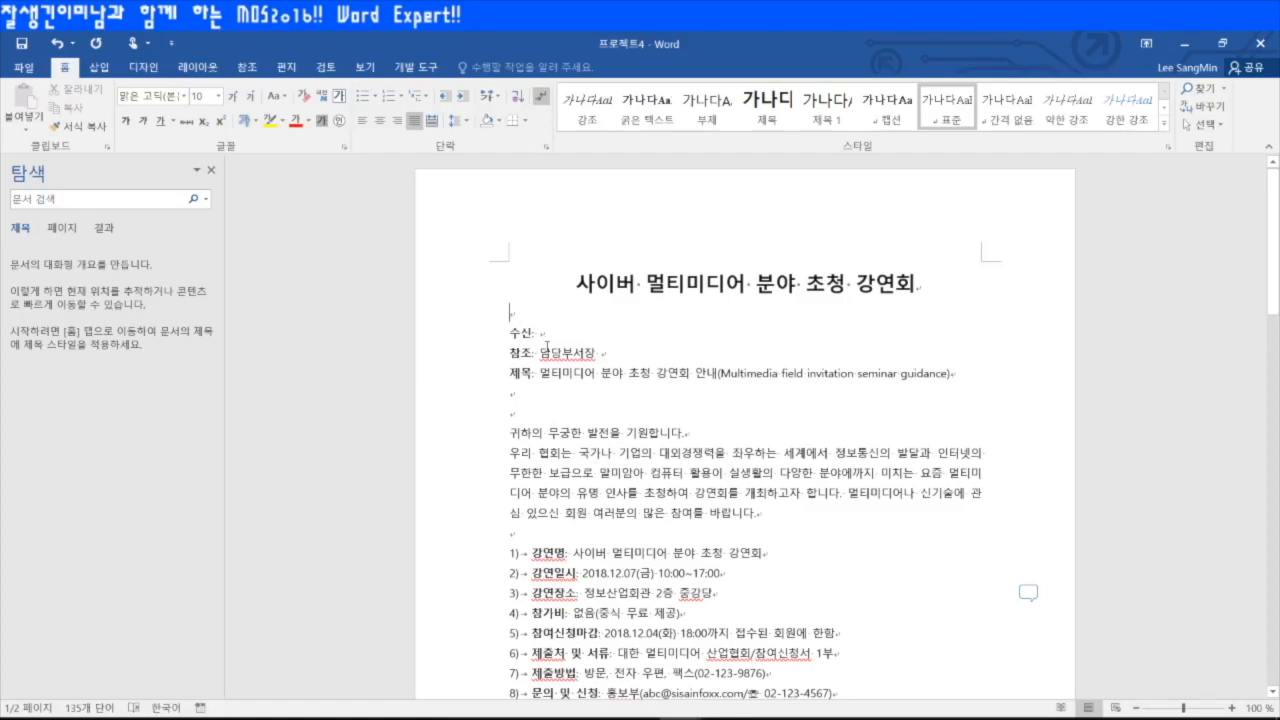
key("ctrl+a")
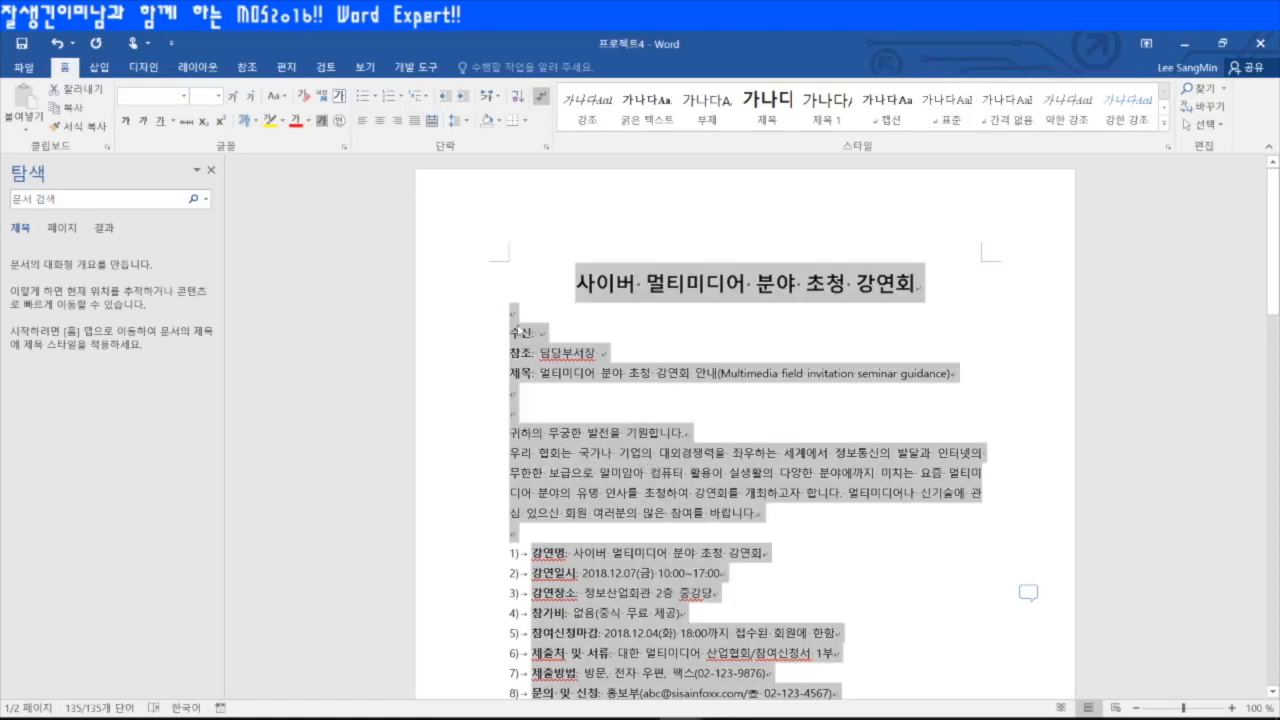
right_click(528, 330)
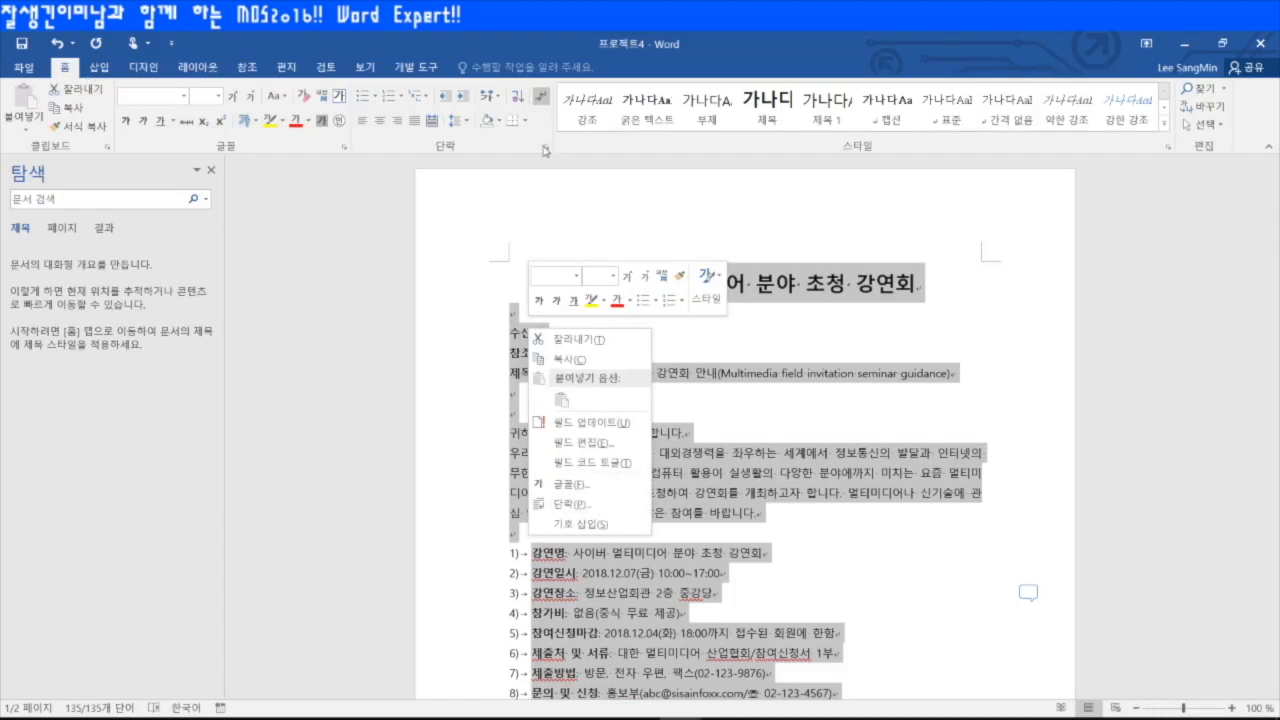
left_click(580, 504)
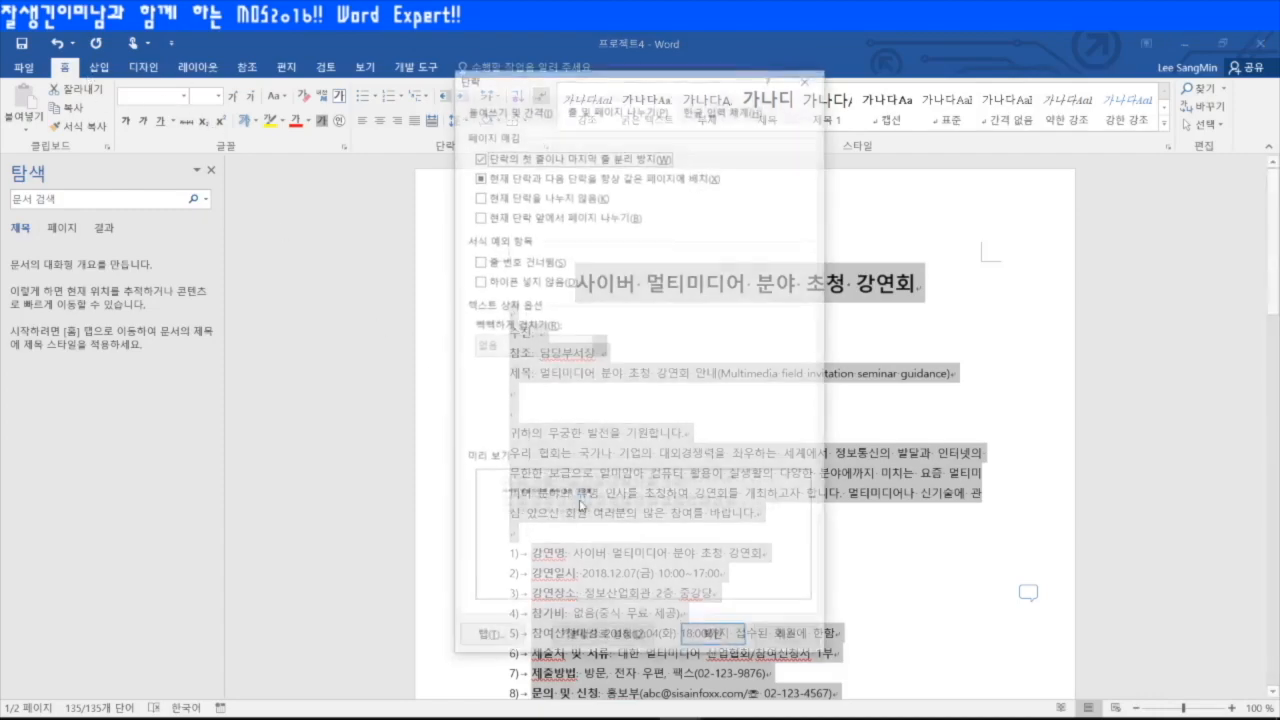
left_click(500, 110)
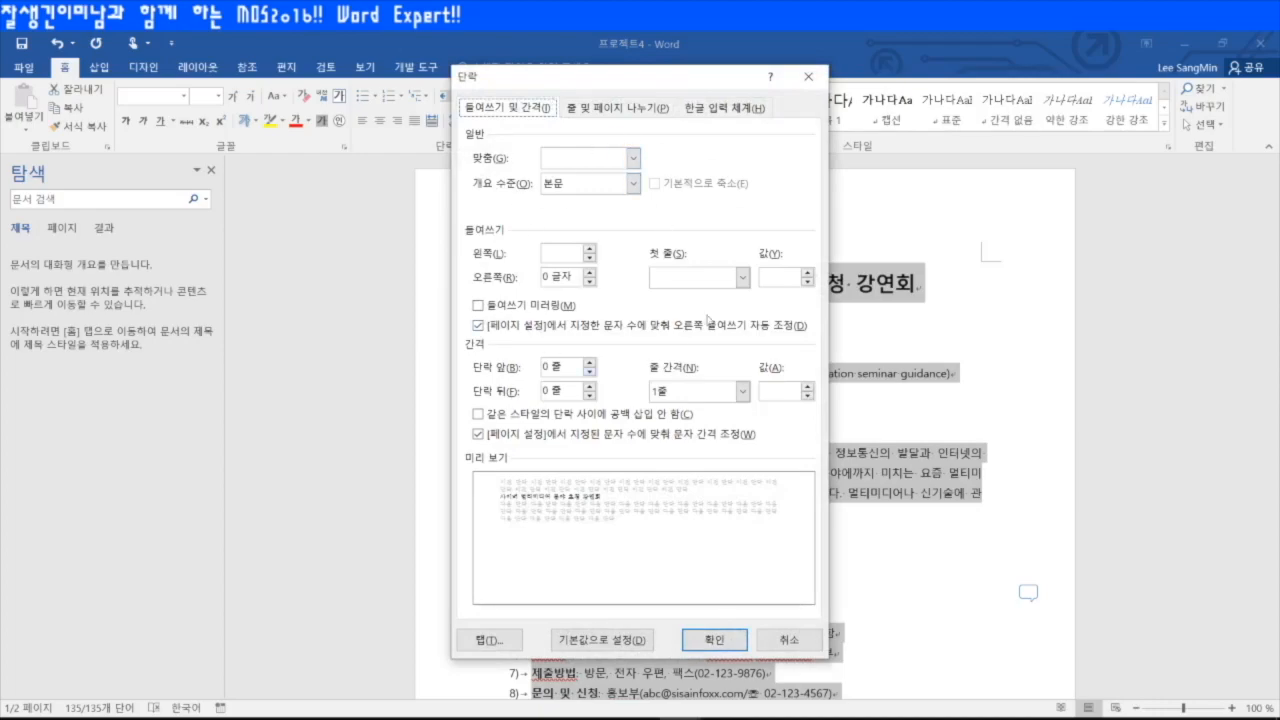
left_click(600, 108)
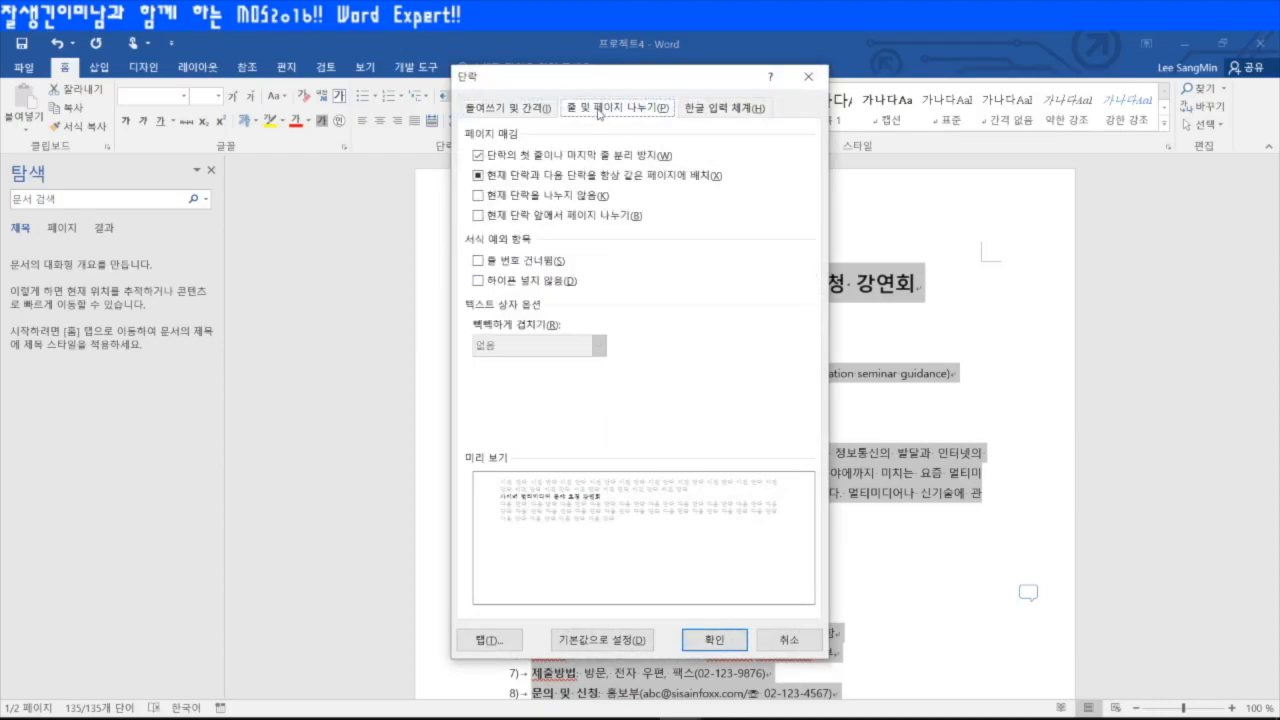
left_click(478, 156)
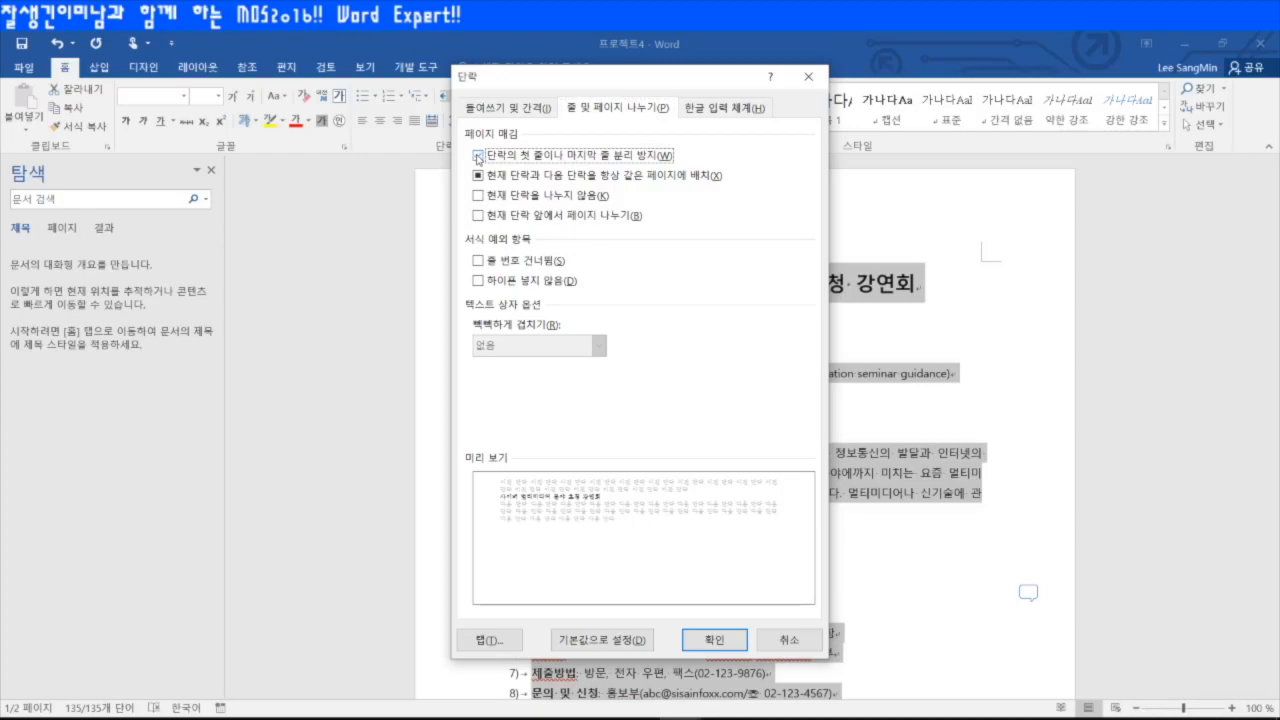
left_click(478, 156)
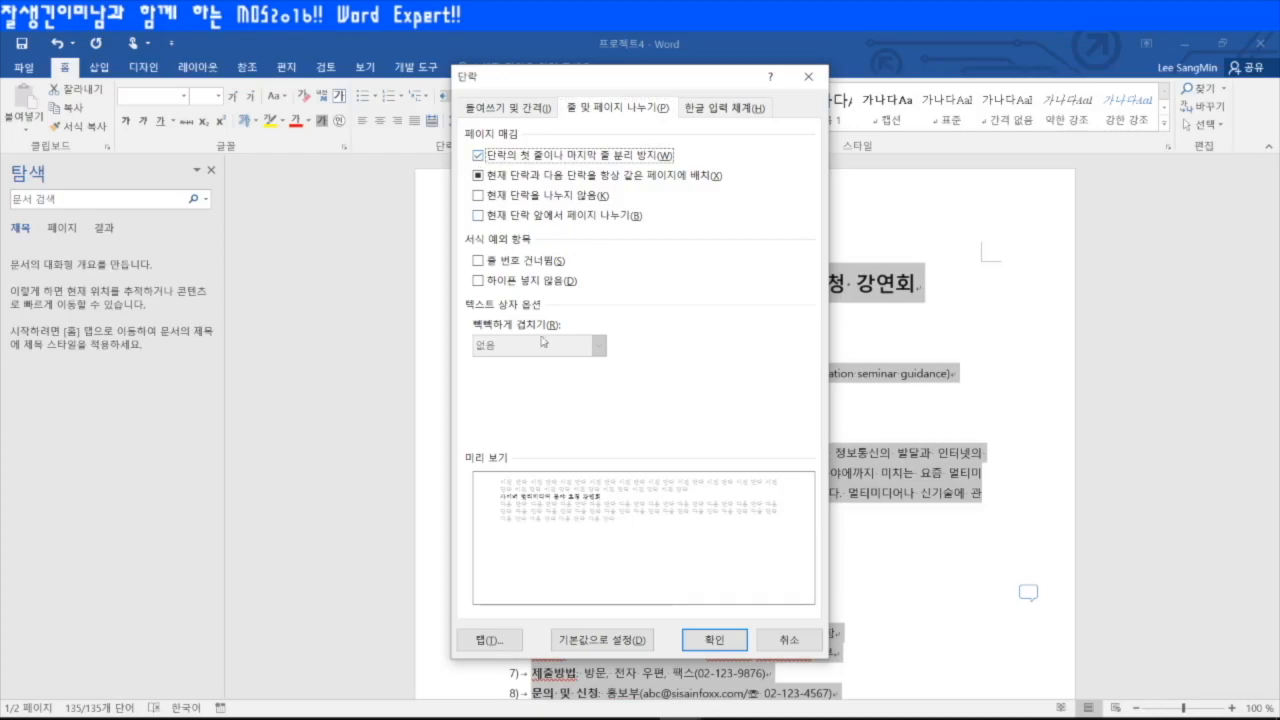
left_click(714, 640)
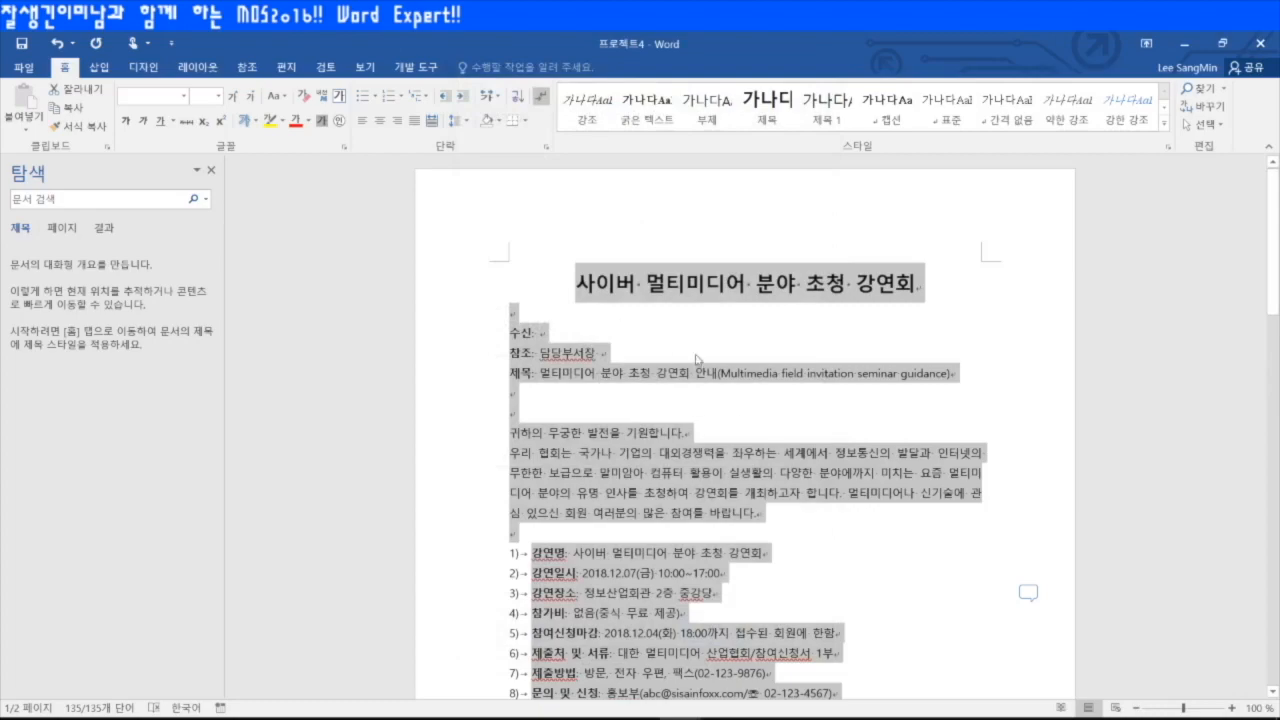
left_click(535, 322)
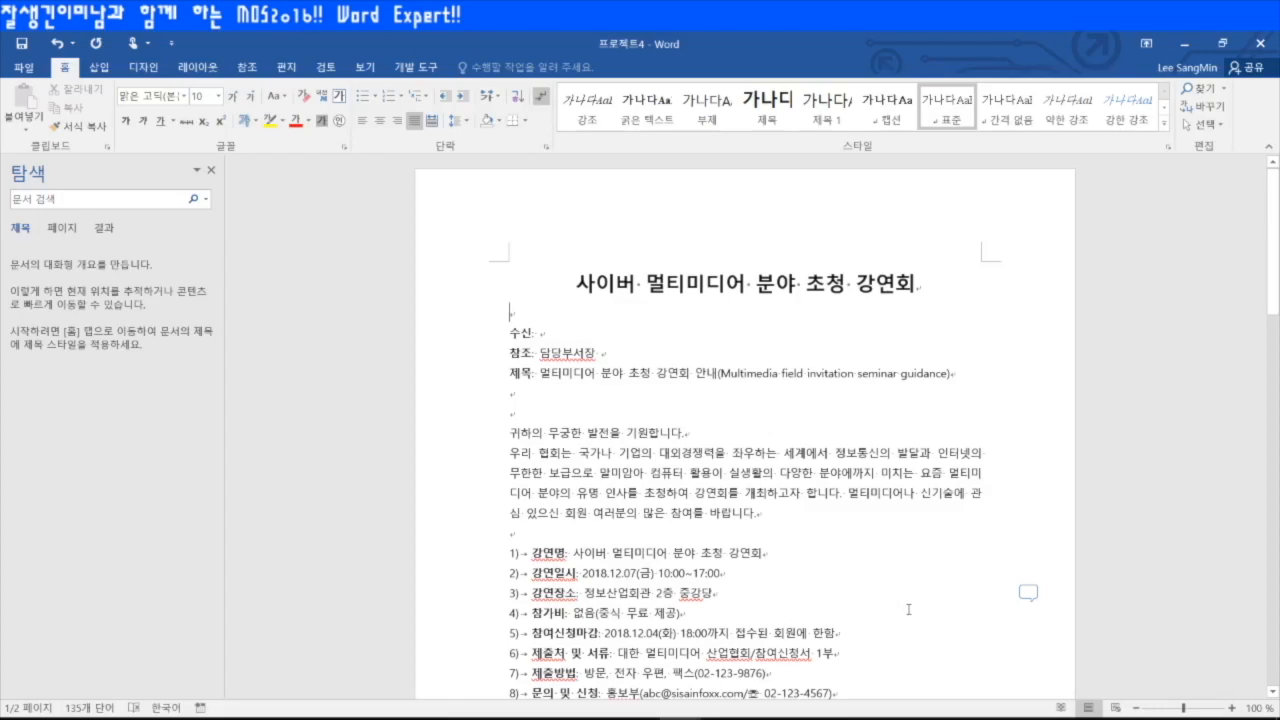
- Set the alternative text title of the map picture 그림 1 to 강연장소
scroll(907, 622, "down", 5)
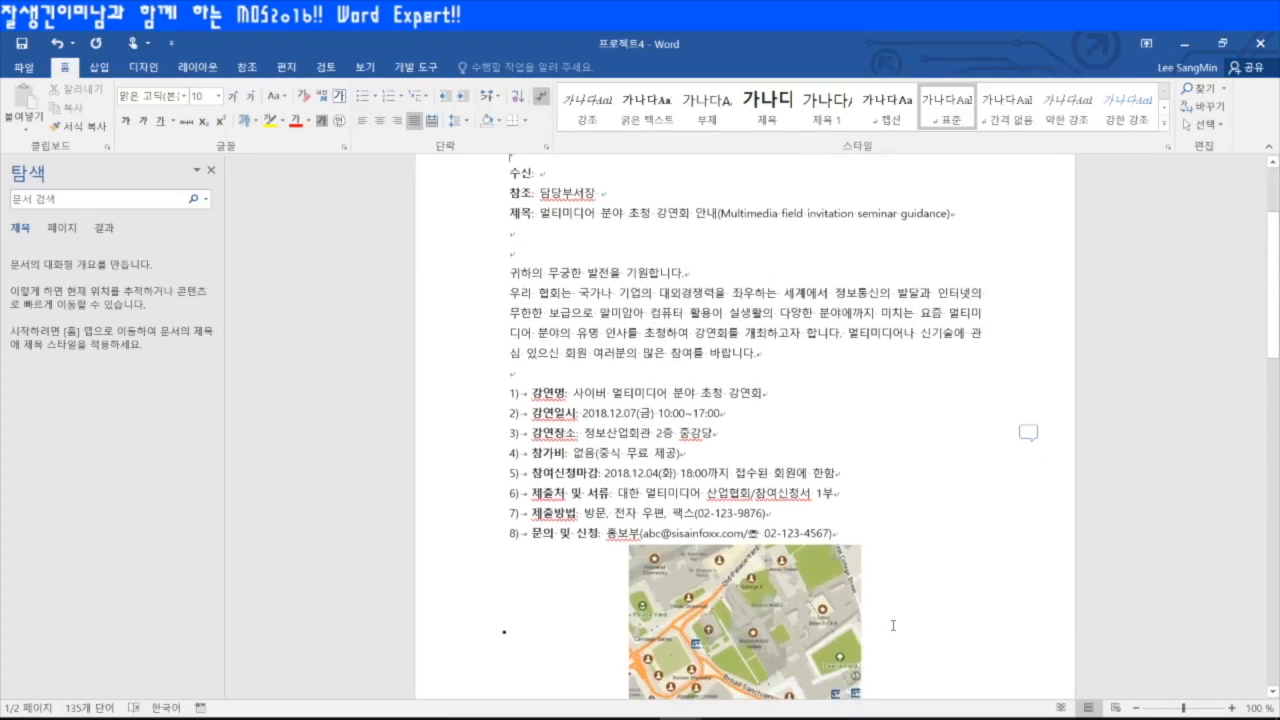
left_click(752, 509)
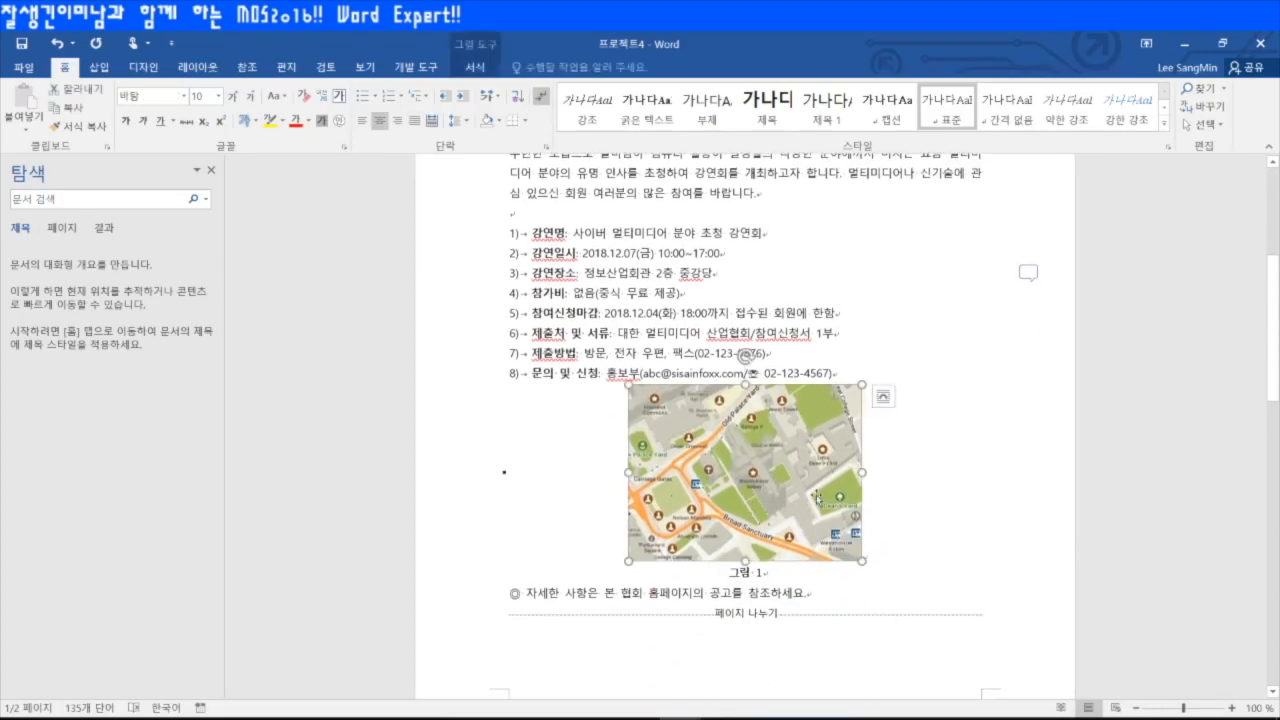
right_click(727, 487)
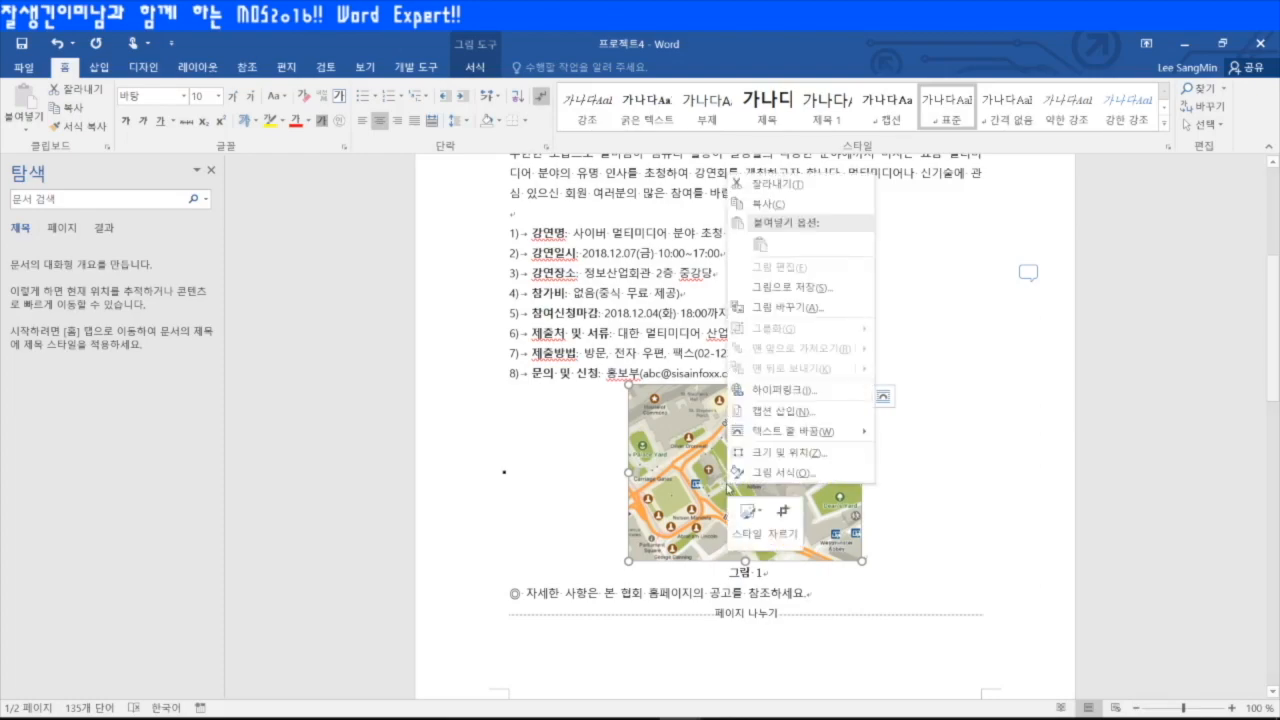
left_click(790, 472)
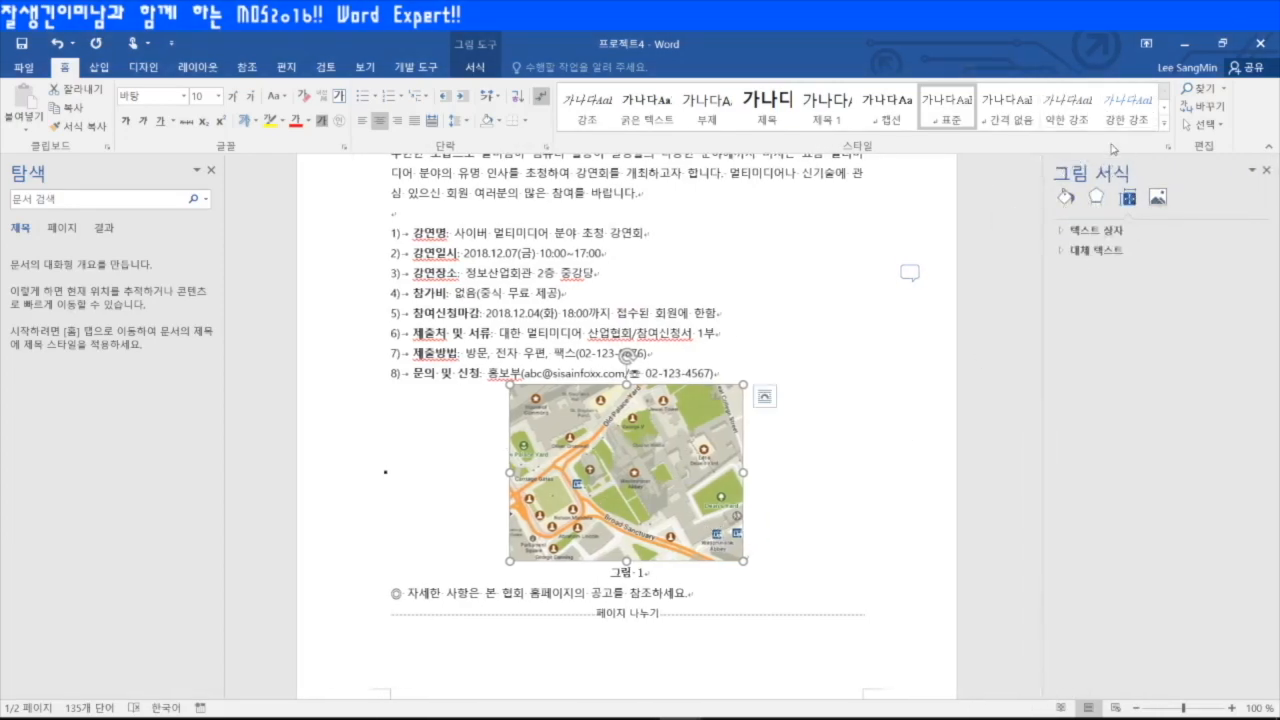
left_click(1067, 198)
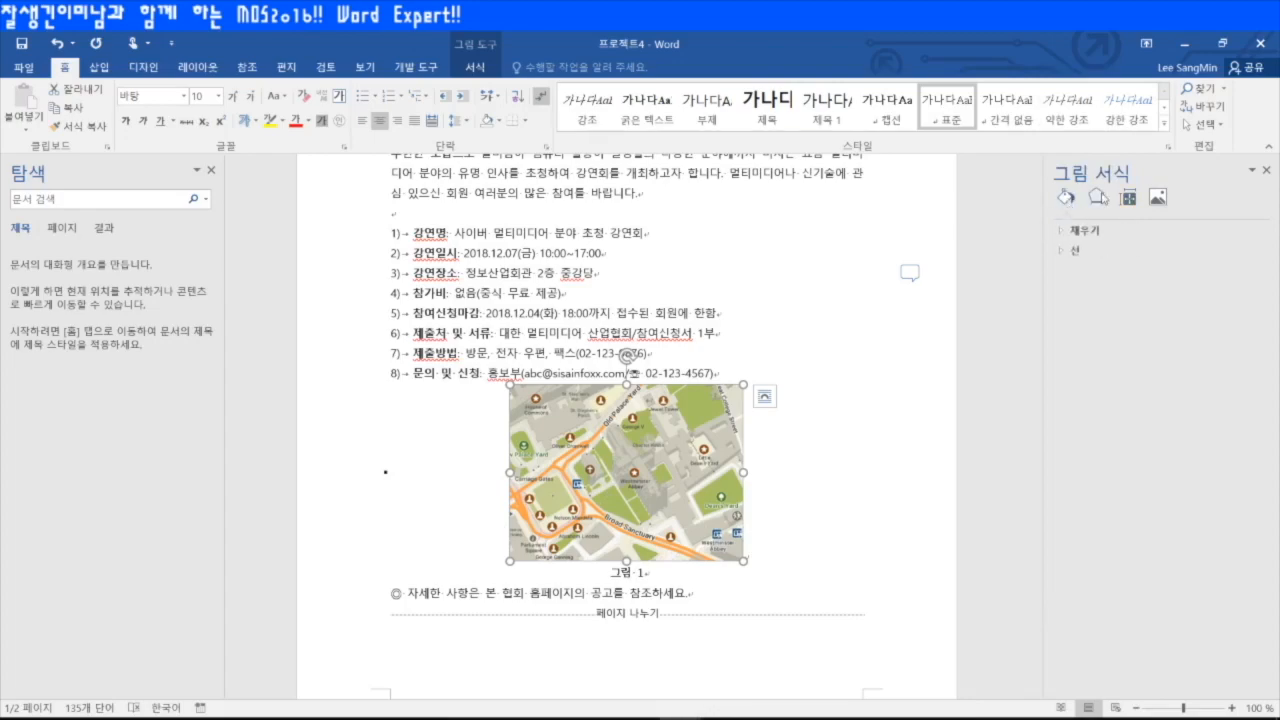
left_click(1127, 199)
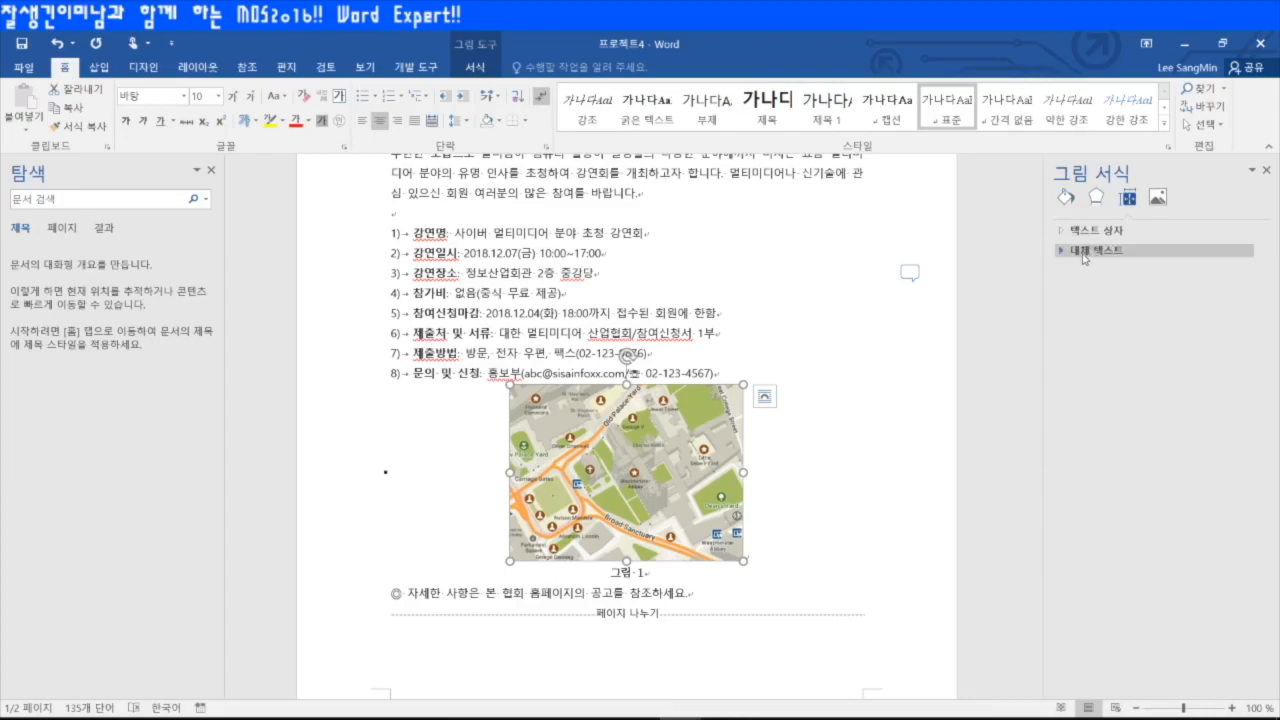
left_click(1084, 251)
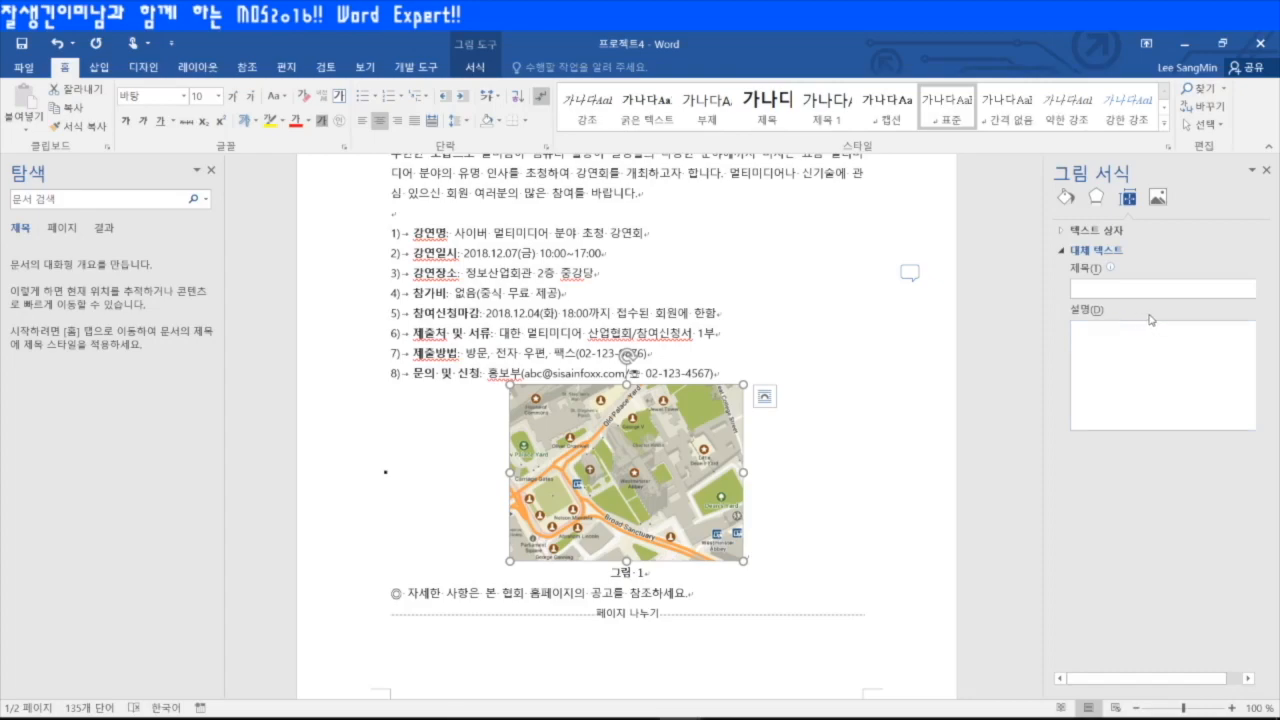
left_click(1149, 286)
type("강ㅇ")
type("장소")
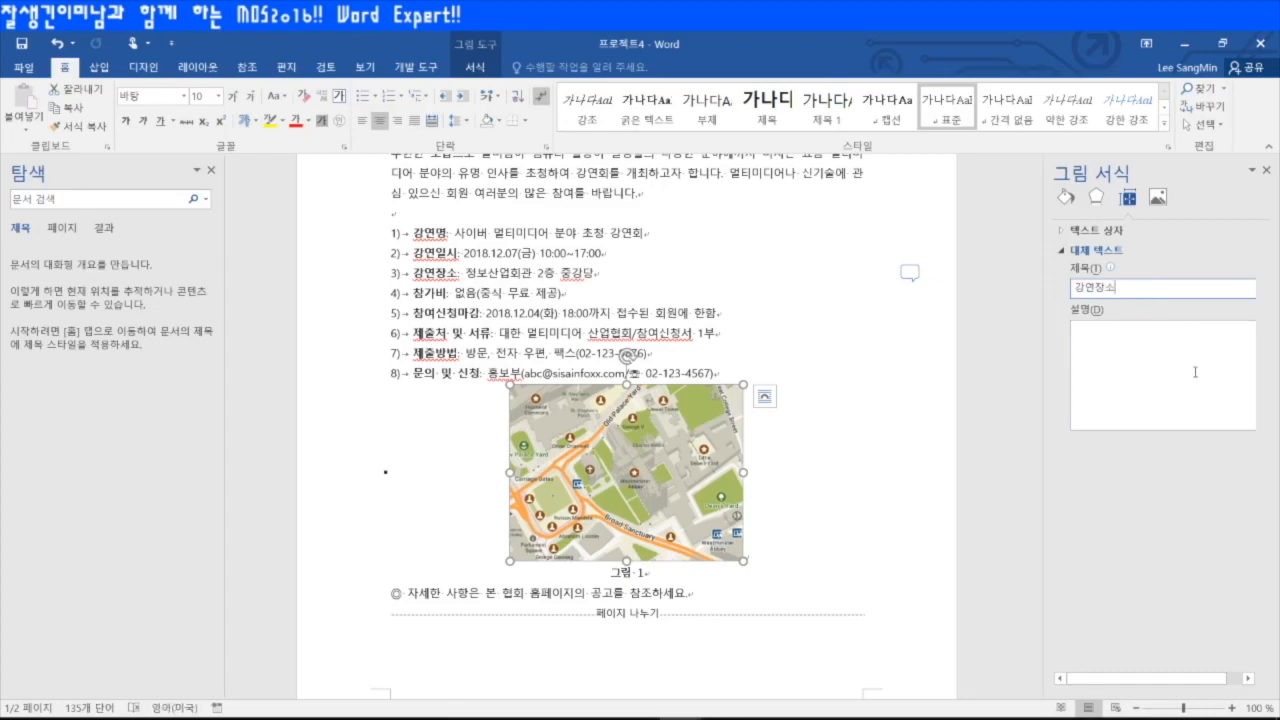
key("BackSpace")
type("소")
left_click(1112, 342)
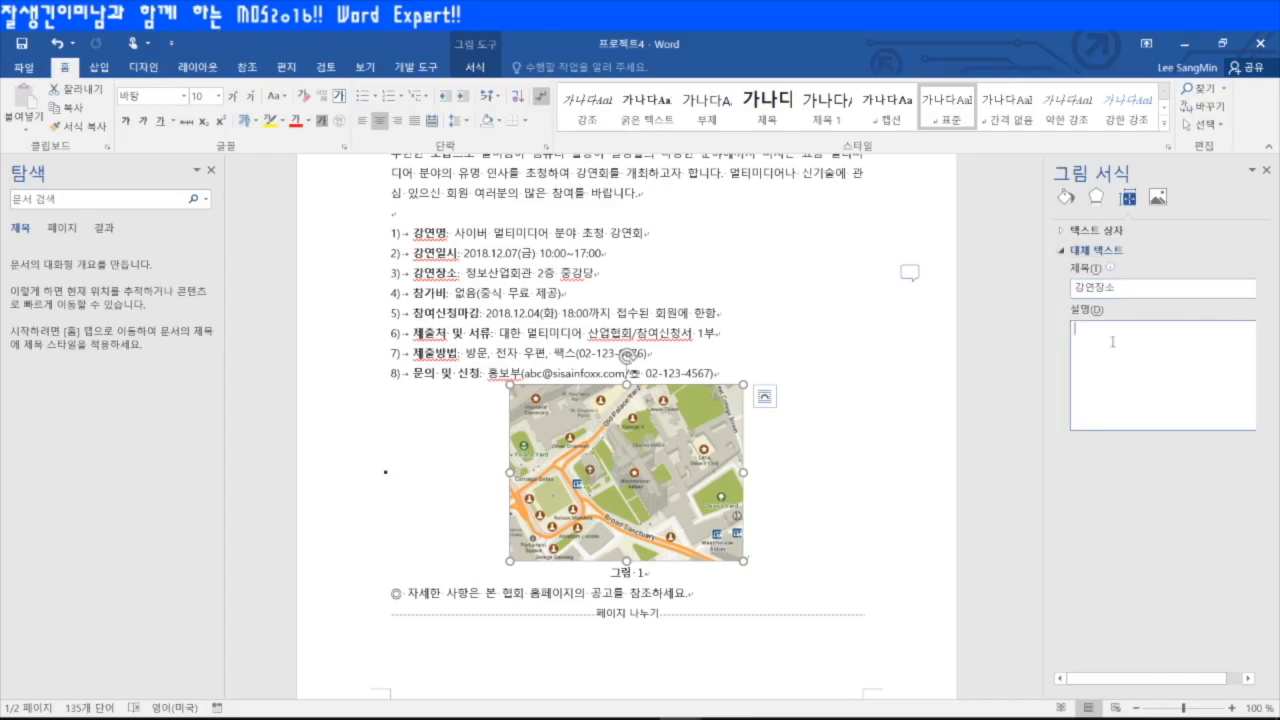
left_click(1266, 170)
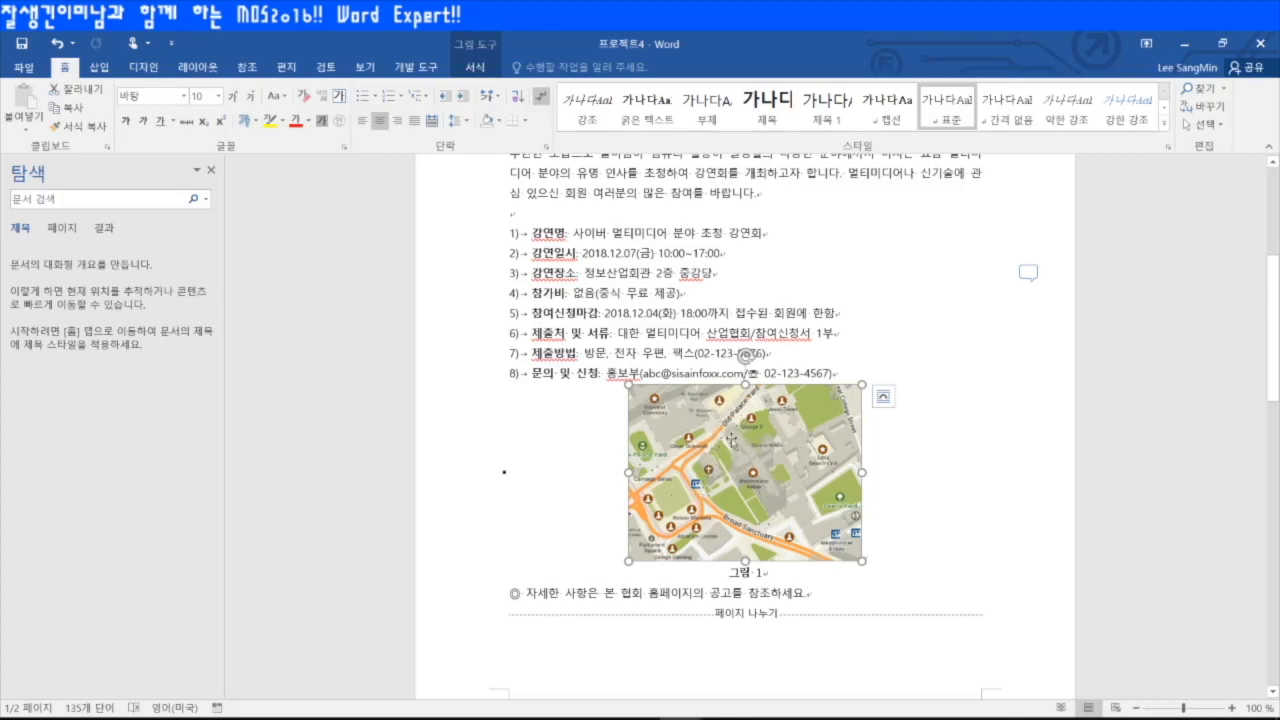
left_click(952, 512)
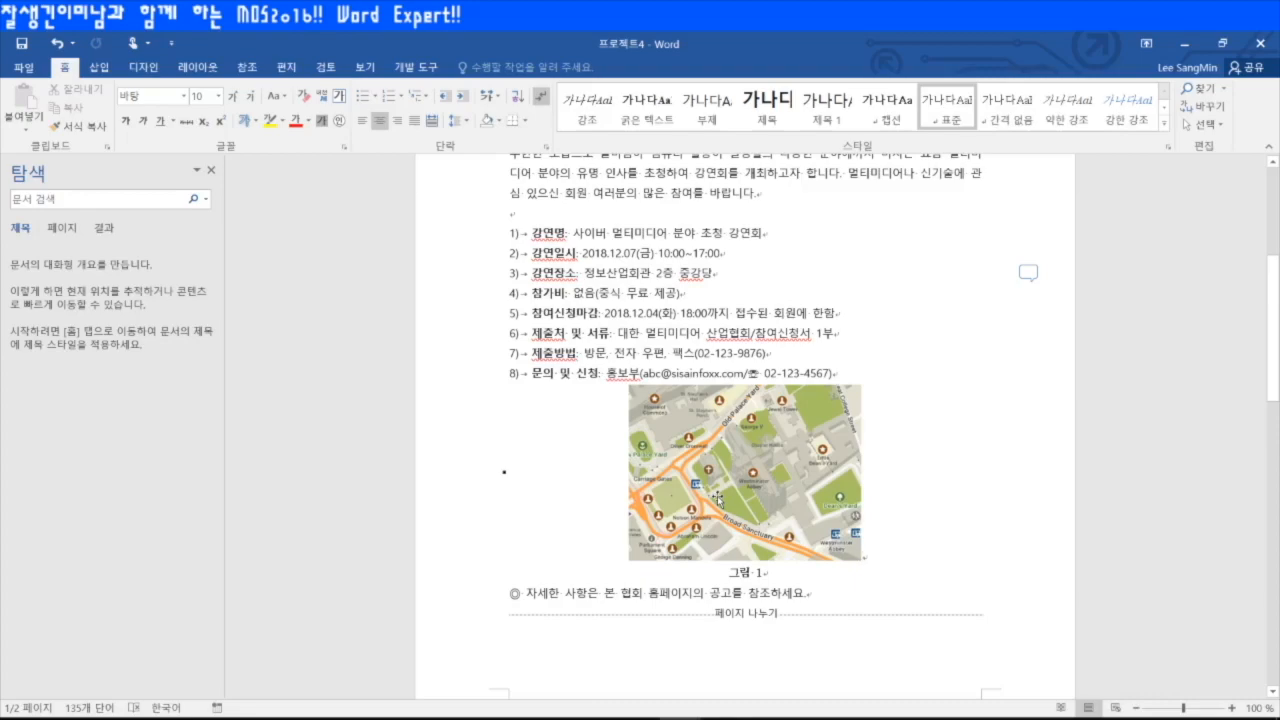
- Connect an existing recipient list from the 실전모의고사2회 folder on the desktop as the mail merge data source
scroll(717, 497, "up", 4)
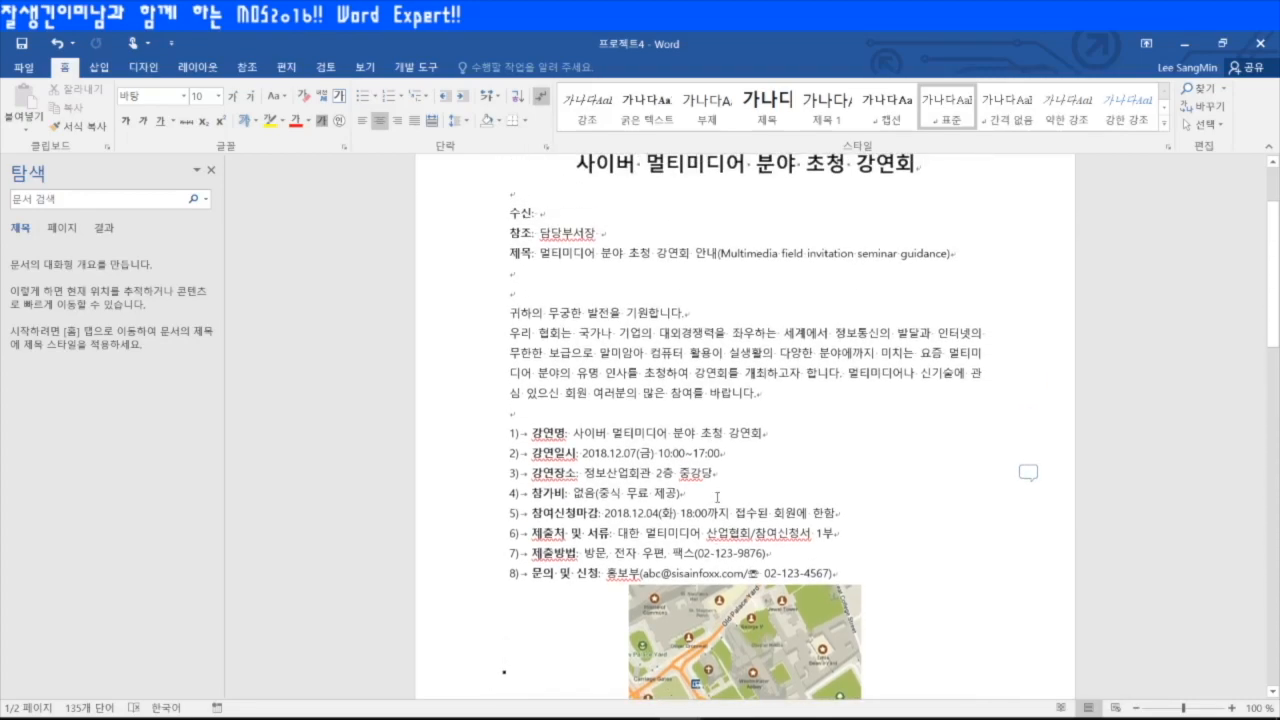
scroll(717, 497, "up", 3)
left_click(706, 535)
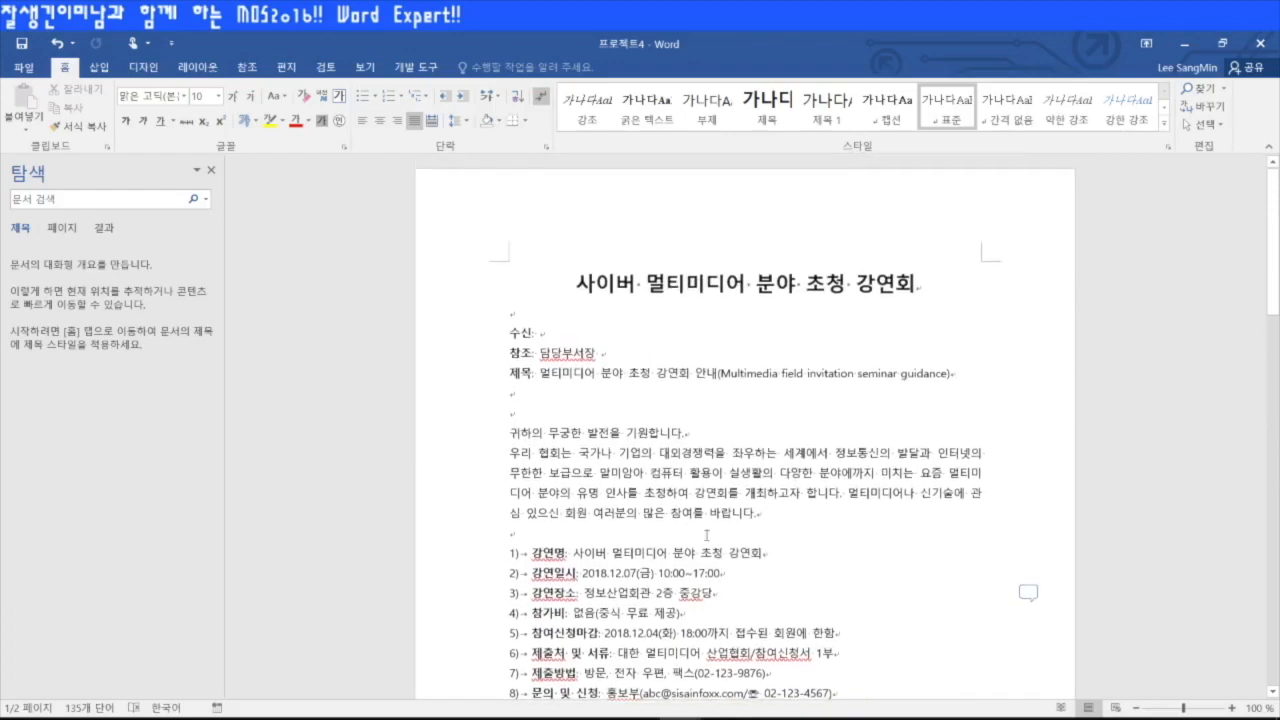
left_click(287, 68)
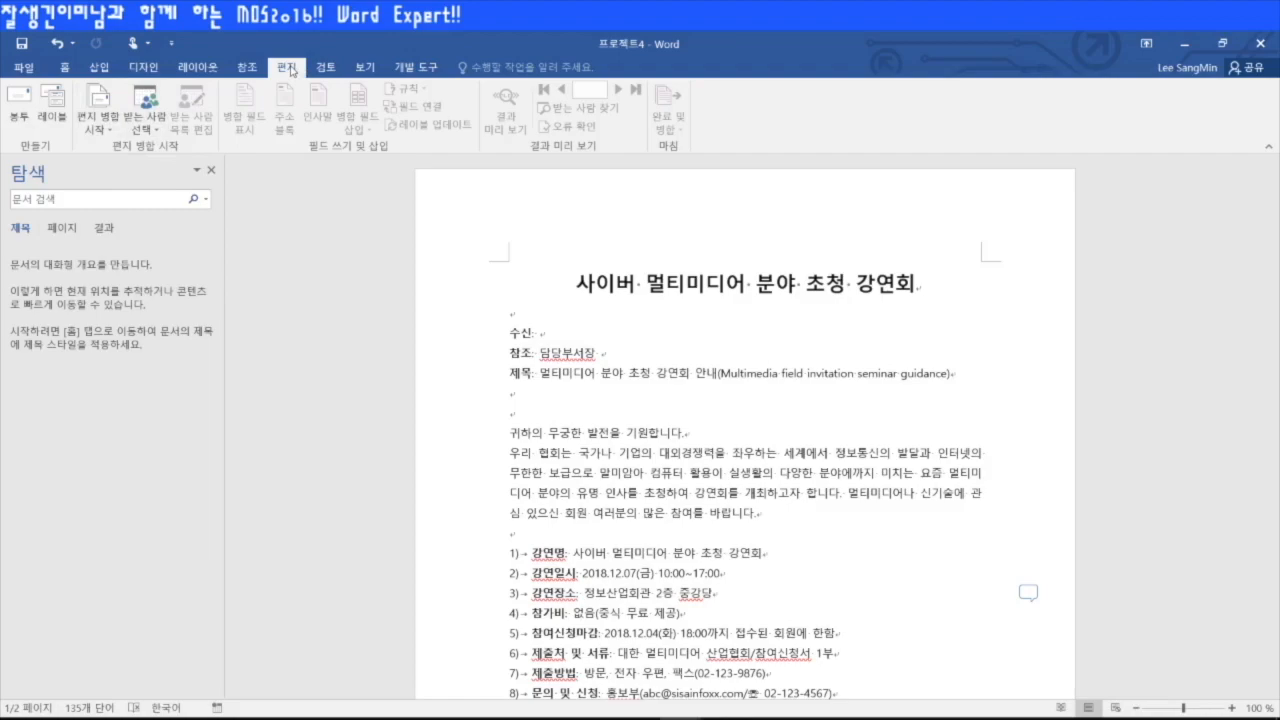
left_click(146, 118)
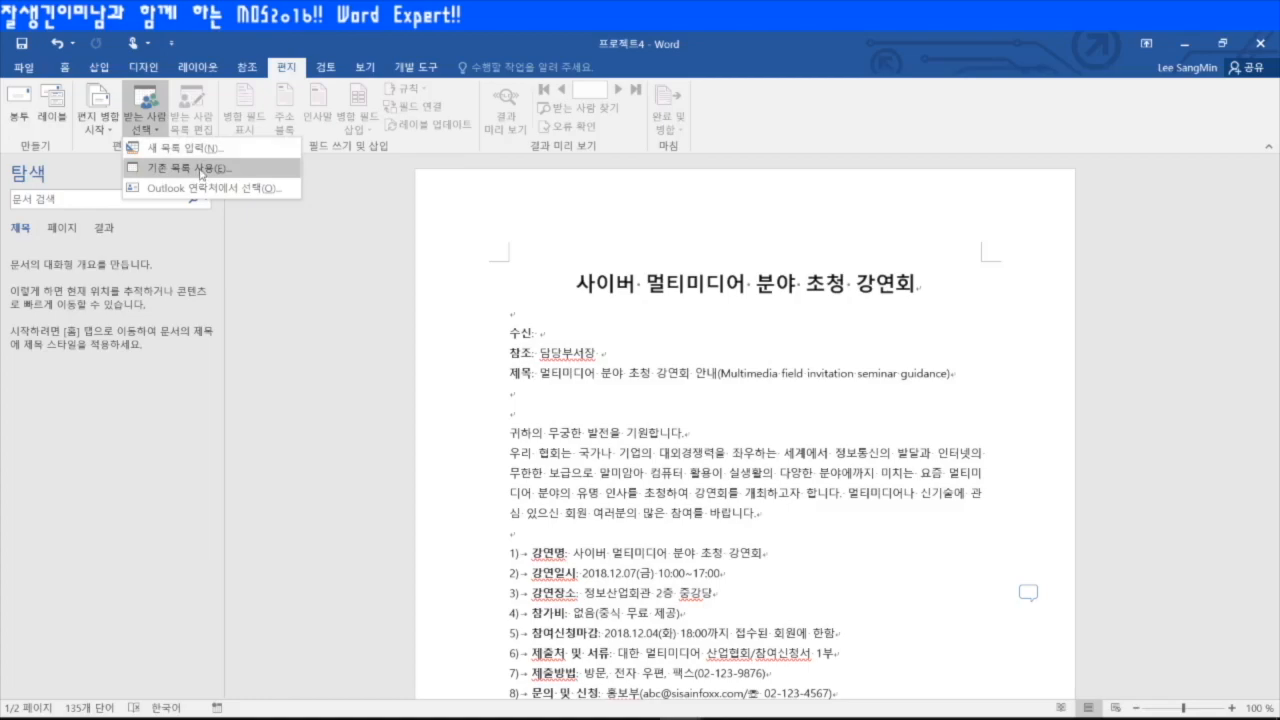
left_click(201, 173)
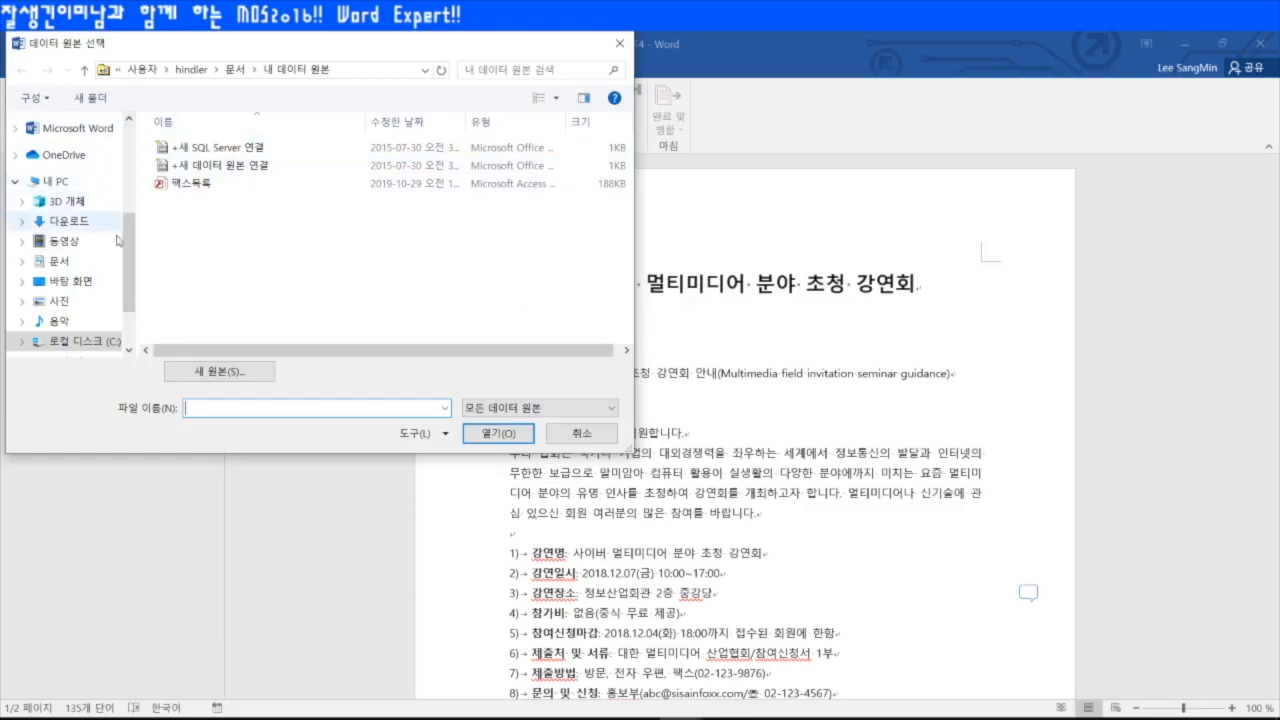
scroll(110, 233, "up", 4)
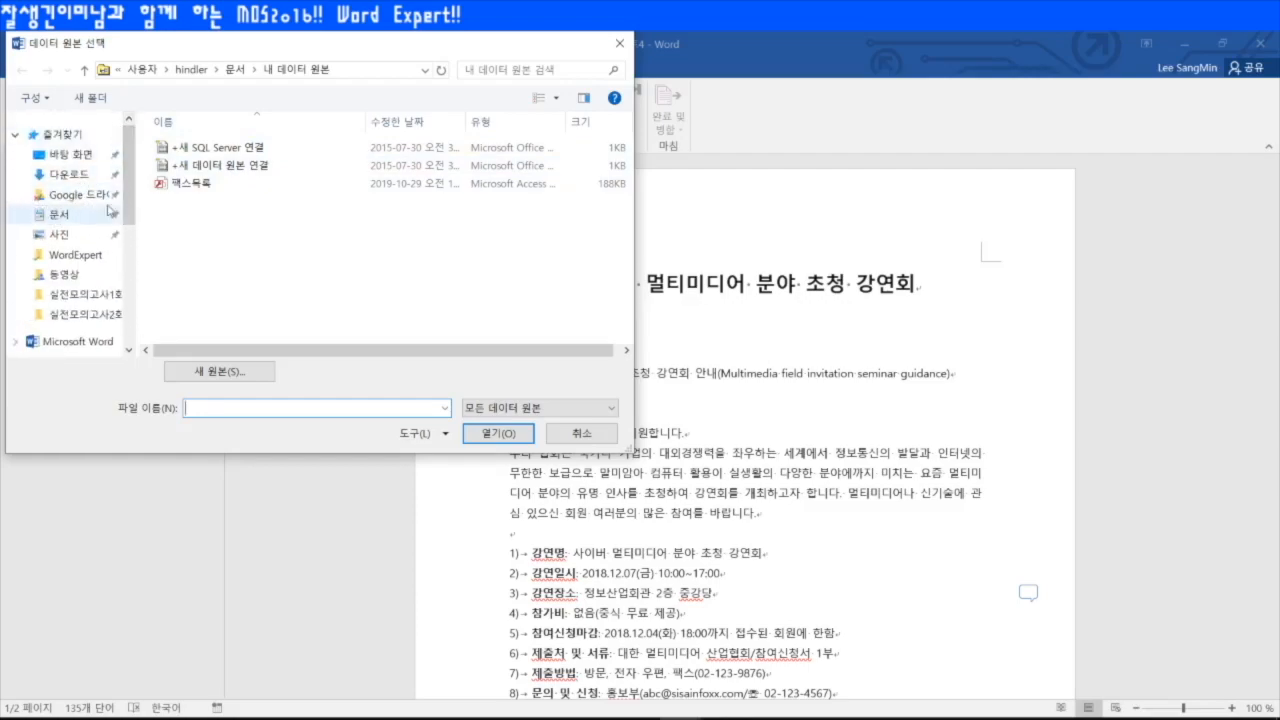
left_click(68, 155)
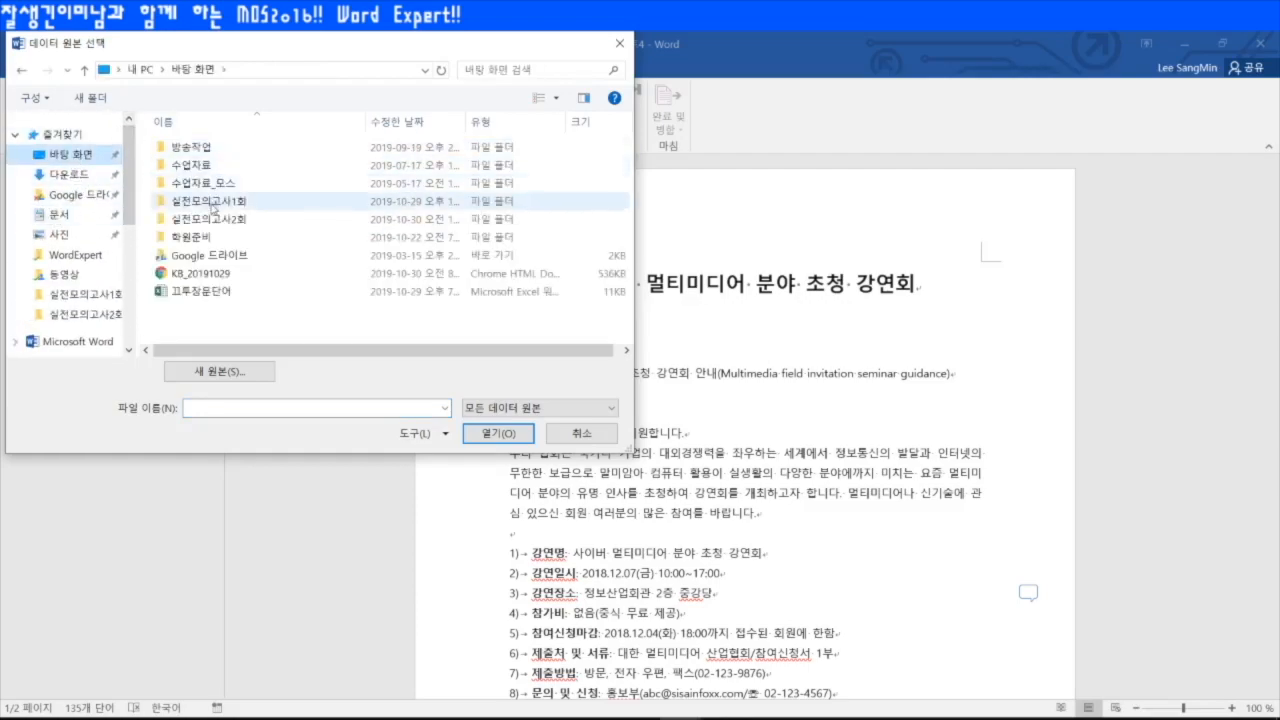
double_click(207, 219)
left_click(194, 152)
left_click(492, 434)
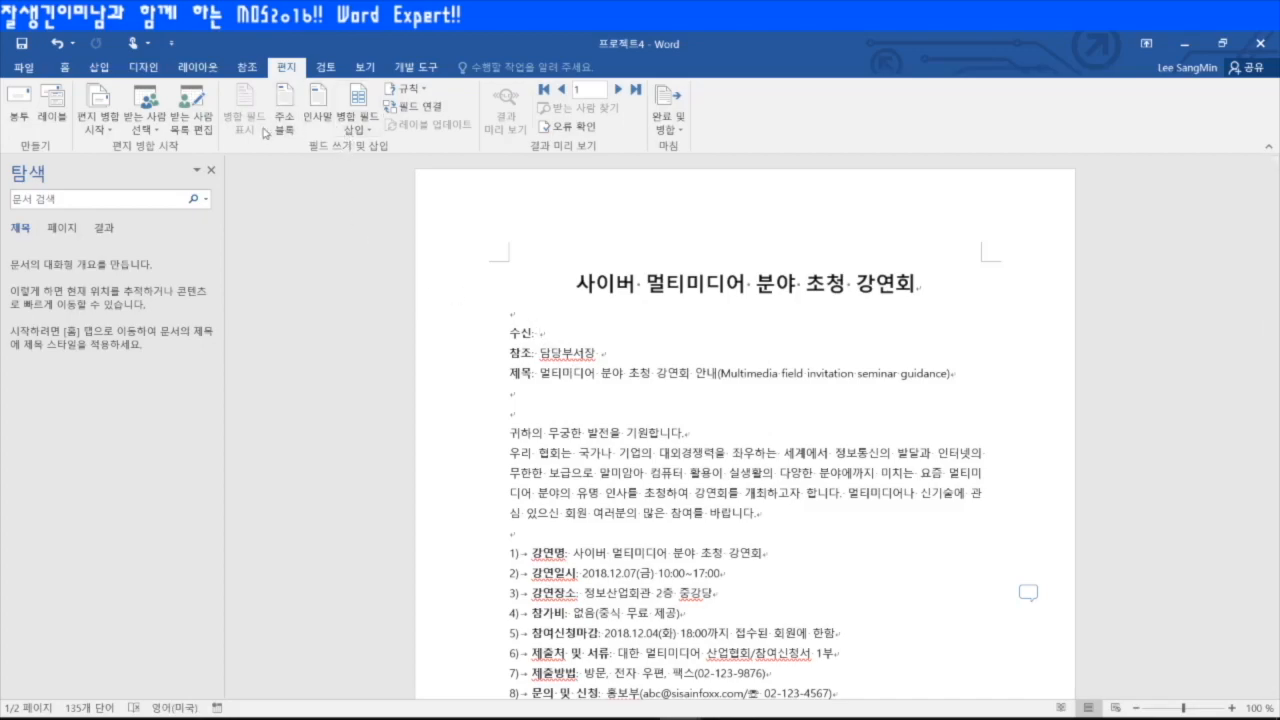
- Insert the merge field 거래처명 after 수신: and the merge field 이름 after 담당부서장
left_click(358, 128)
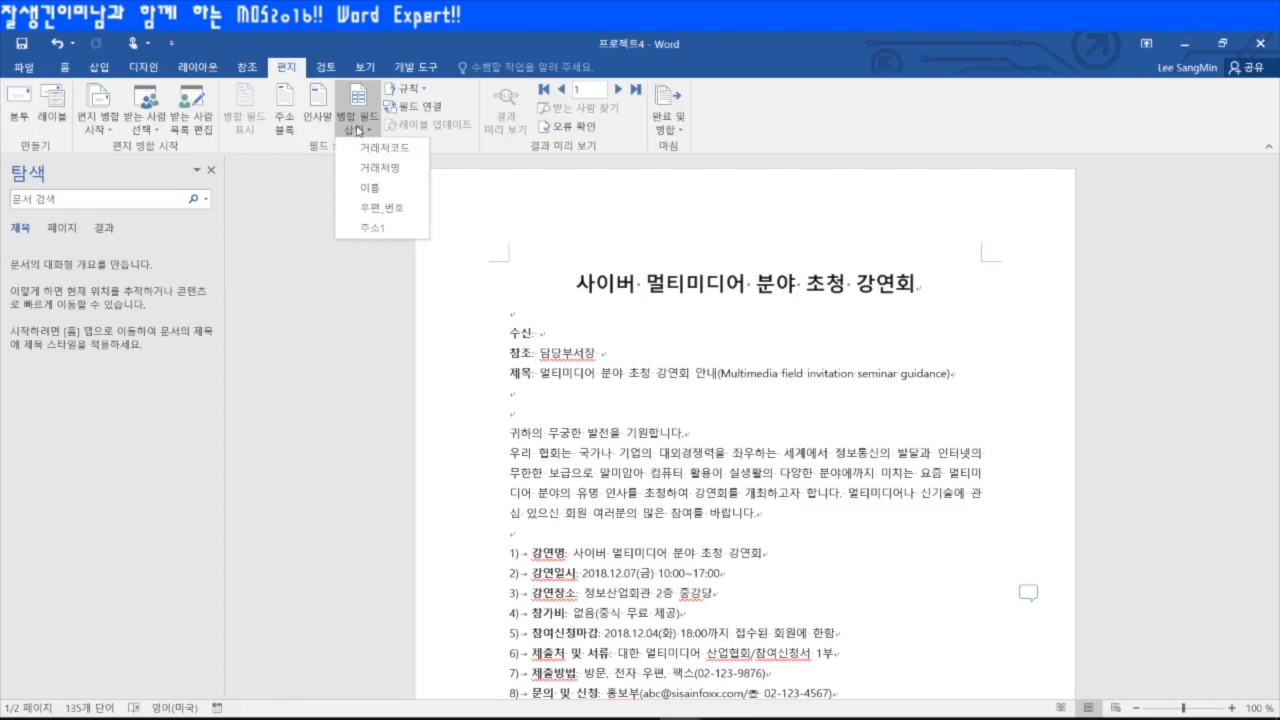
left_click(384, 170)
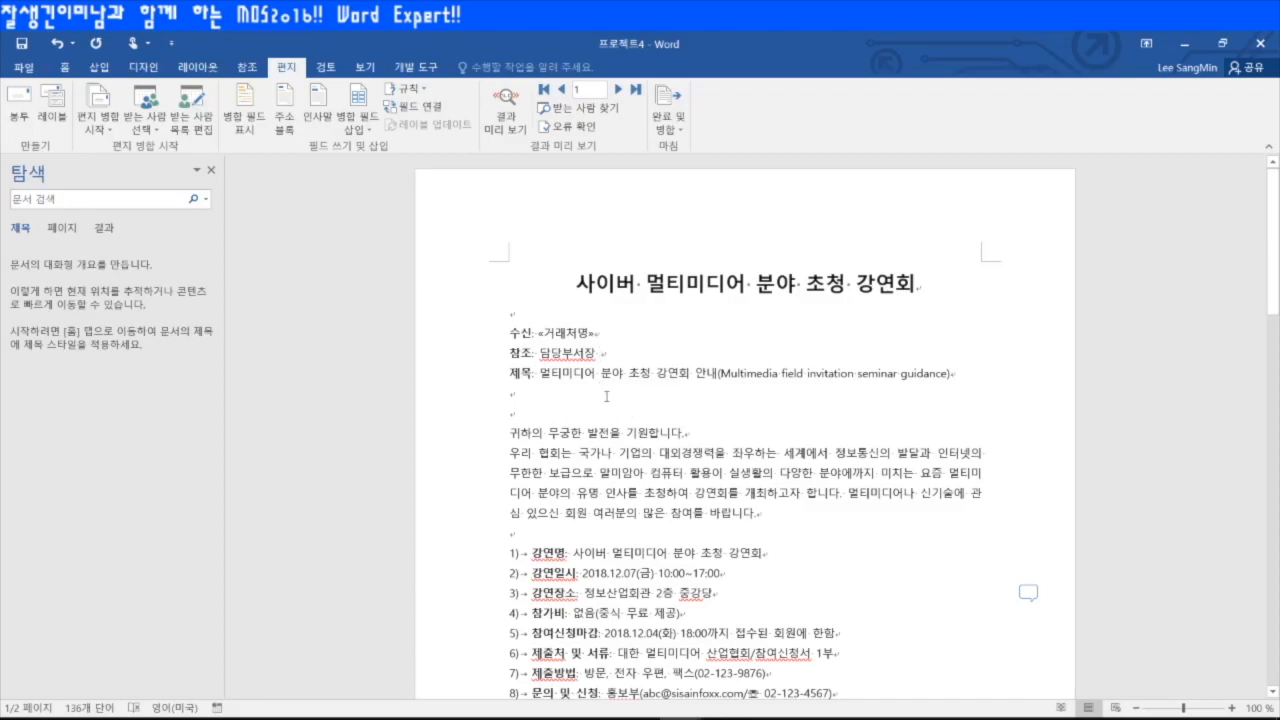
left_click(362, 129)
left_click(372, 195)
- Insert a greeting line starting with Dear and ending with a comma on the blank line above 귀하의 무궁한 발전을 기원합니다
left_click(512, 412)
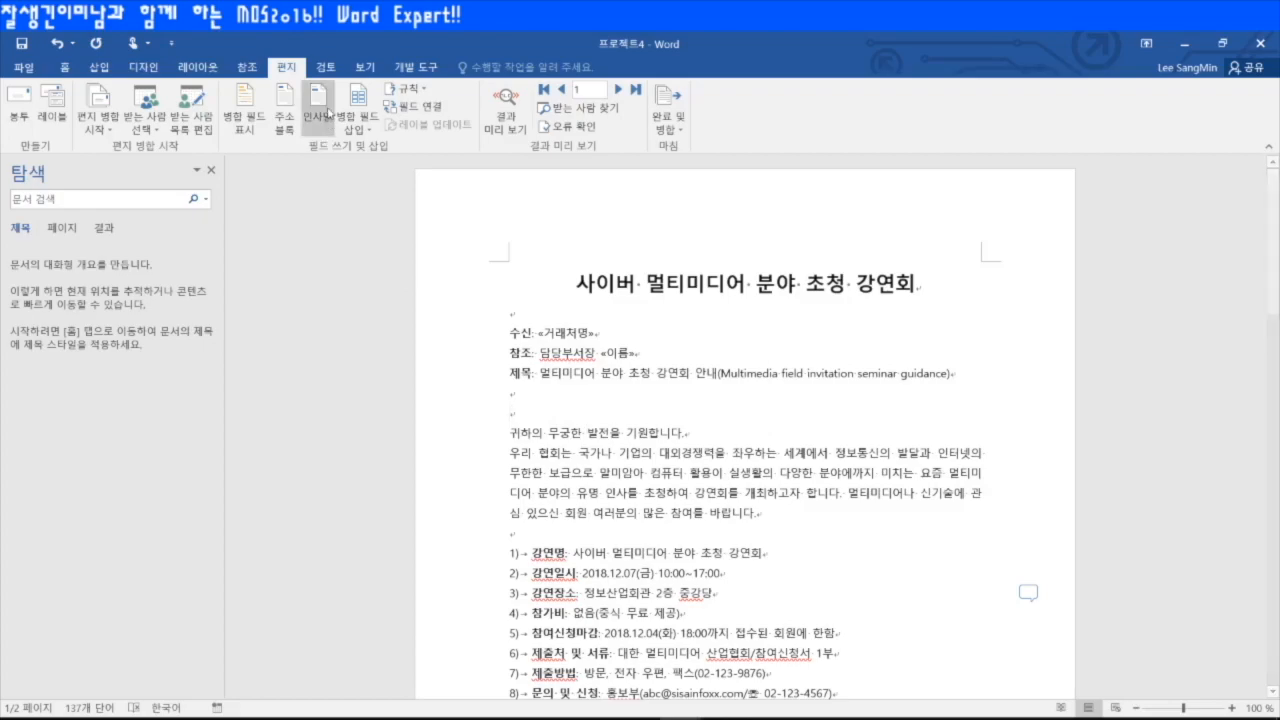
left_click(318, 107)
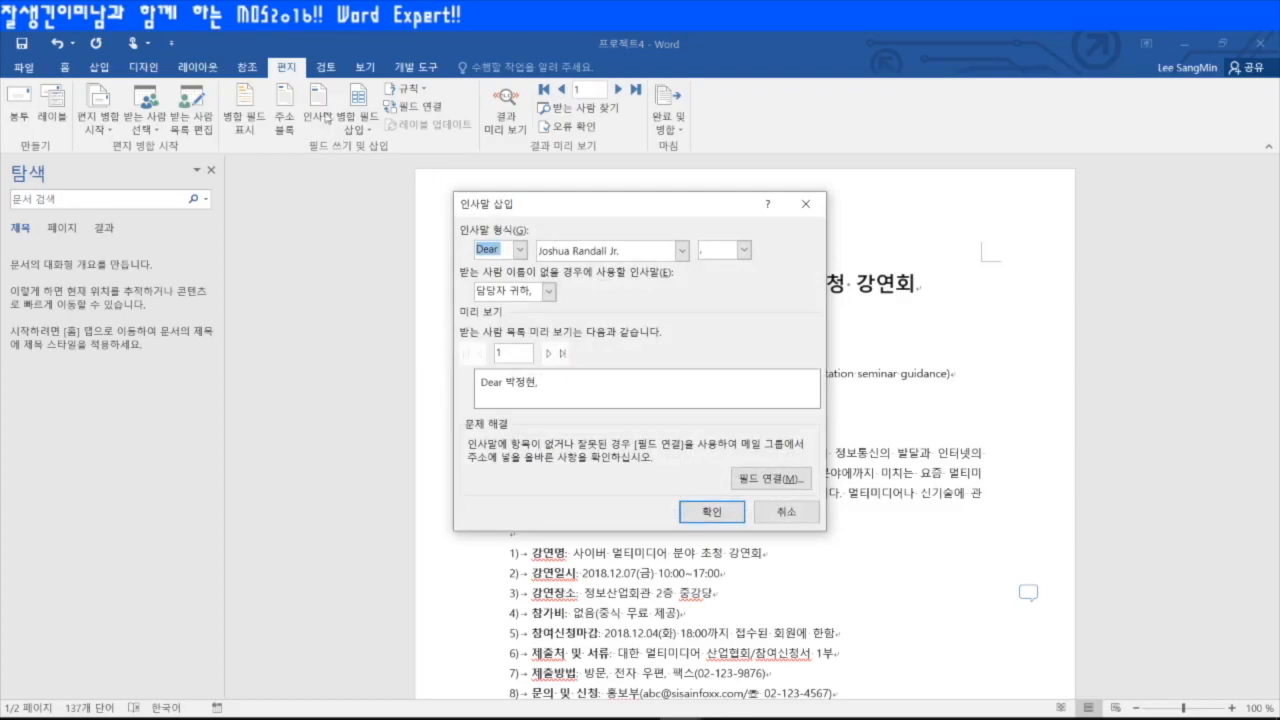
left_click(776, 512)
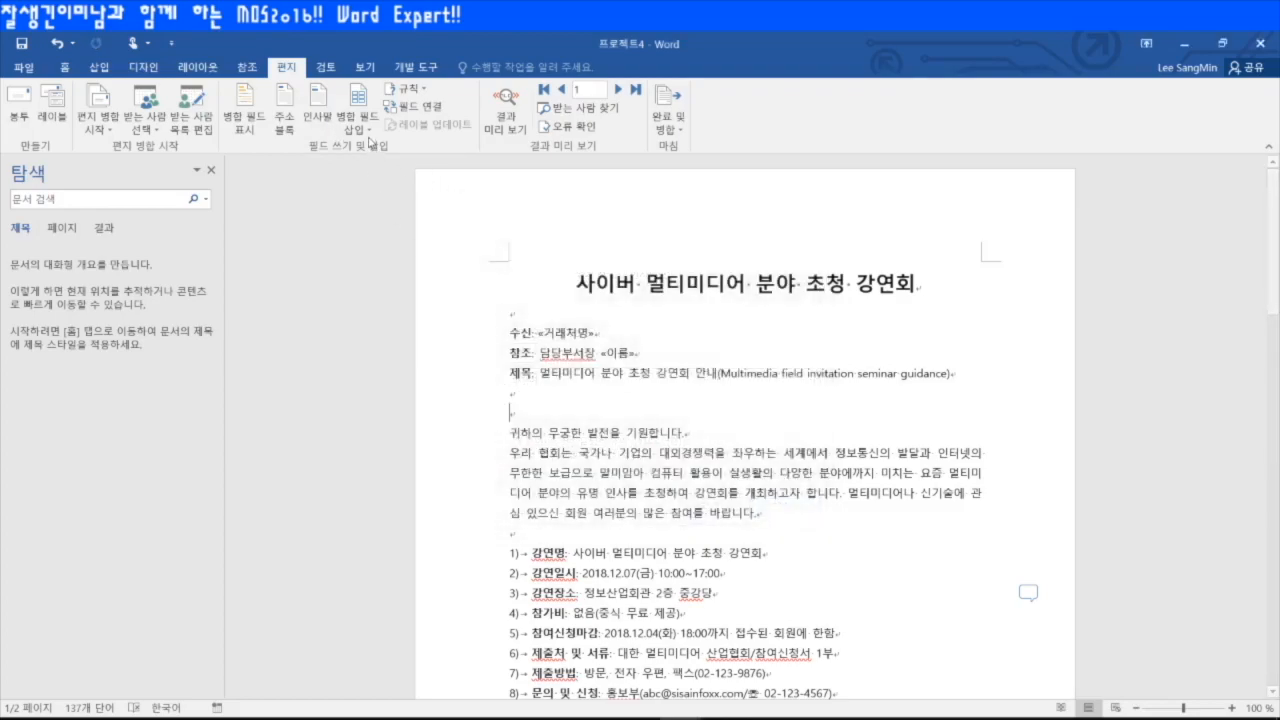
left_click(362, 128)
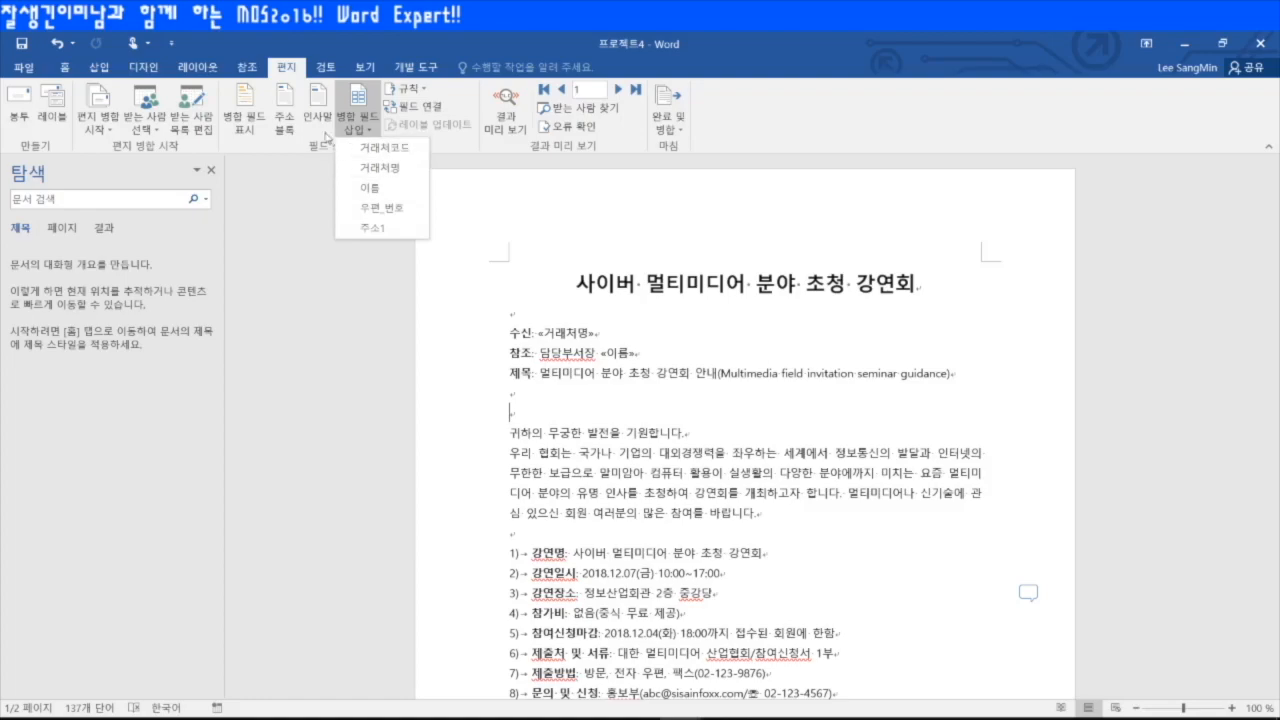
left_click(316, 105)
left_click(316, 105)
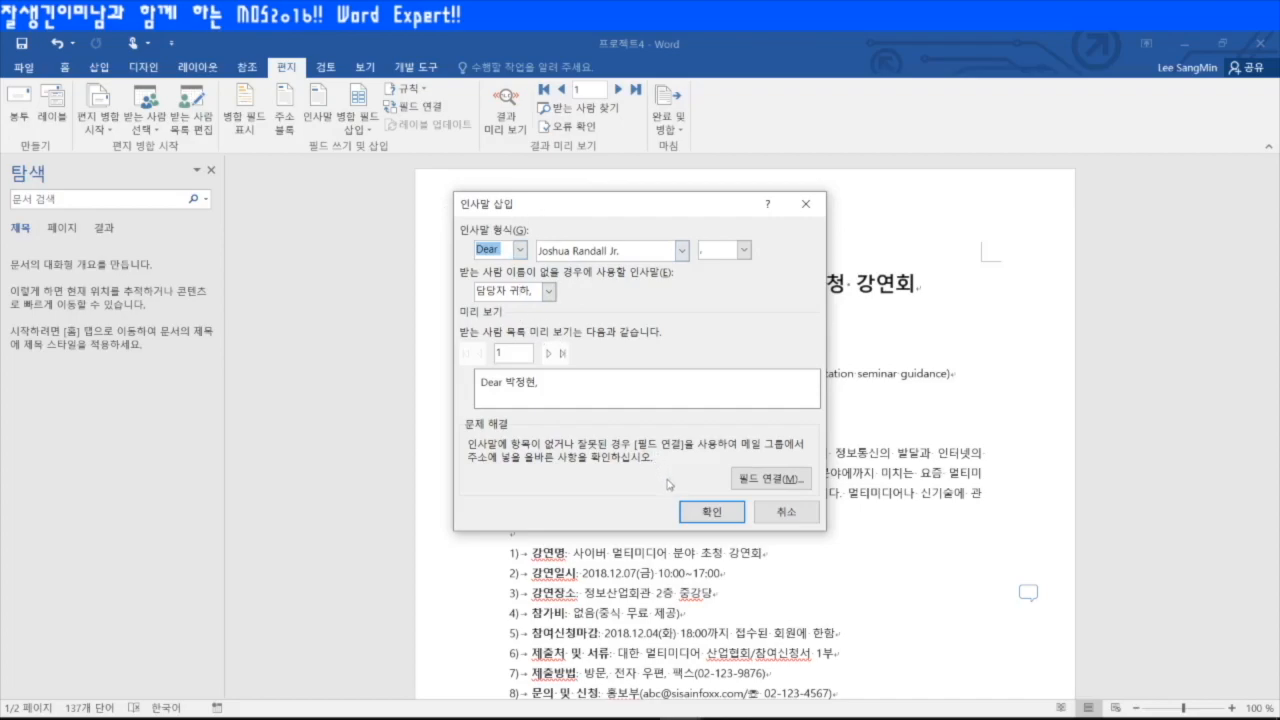
left_click(718, 519)
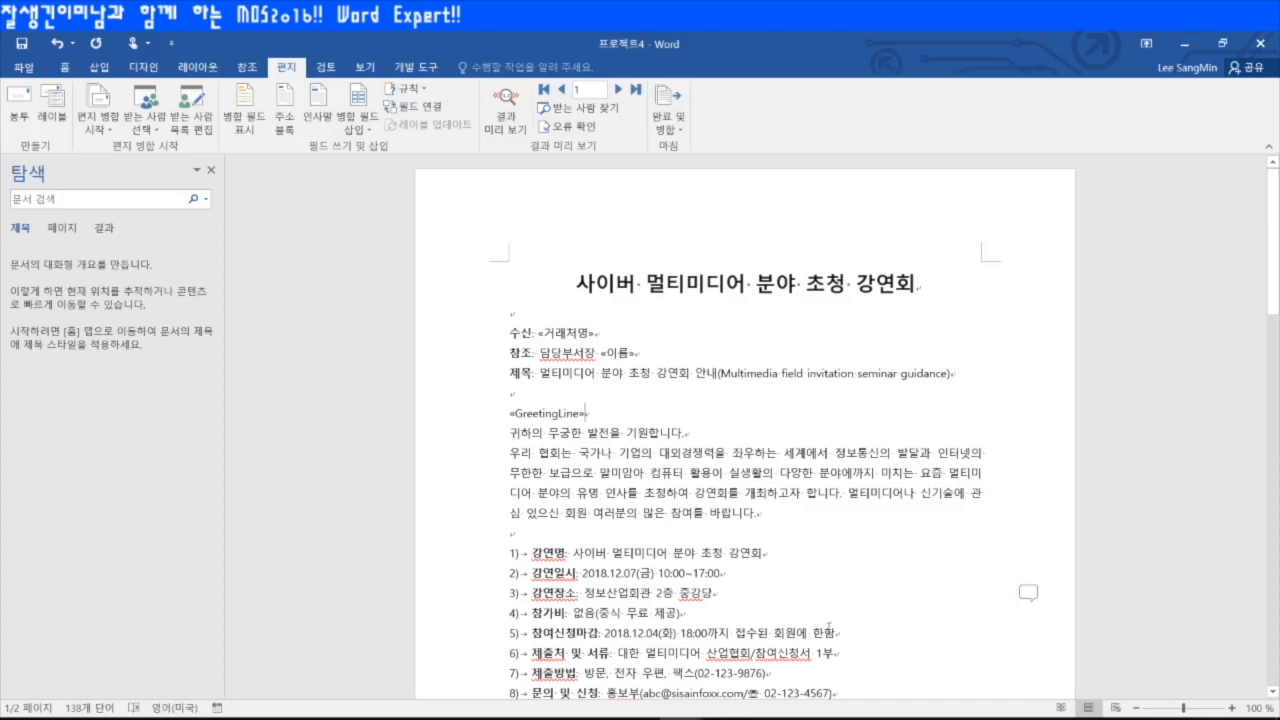
scroll(835, 627, "down", 10)
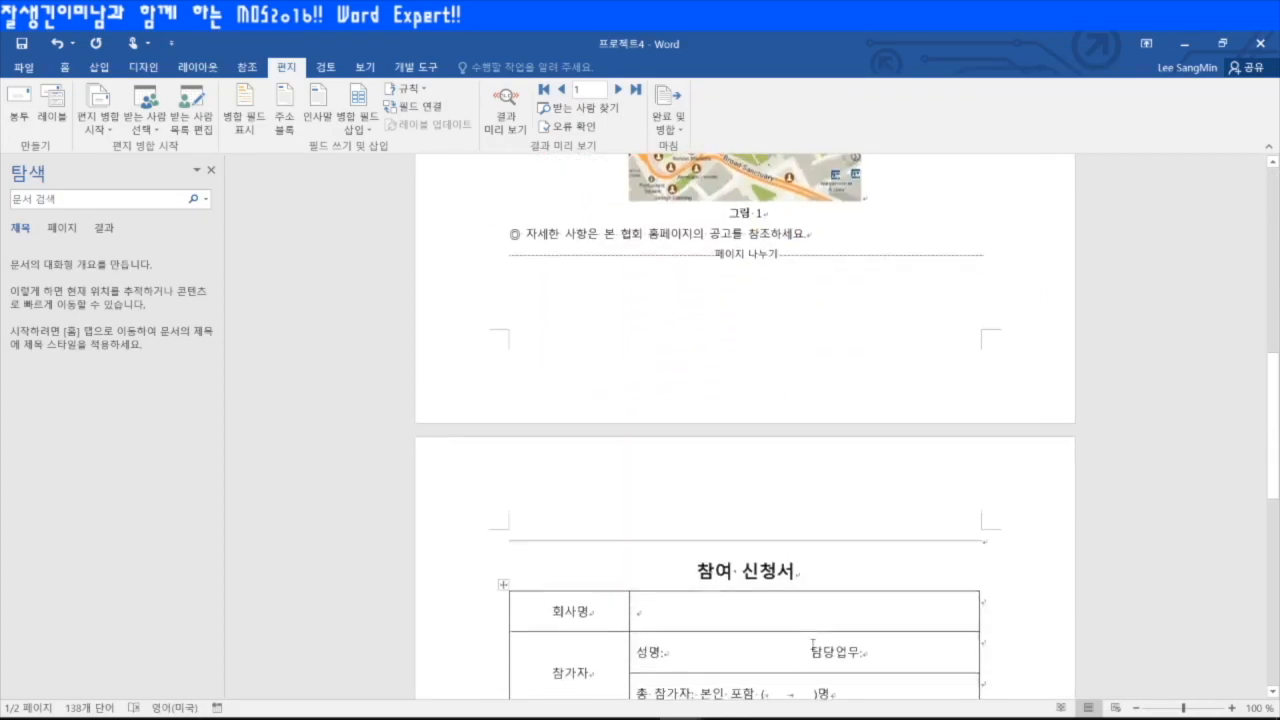
scroll(809, 645, "down", 3)
scroll(809, 645, "up", 6)
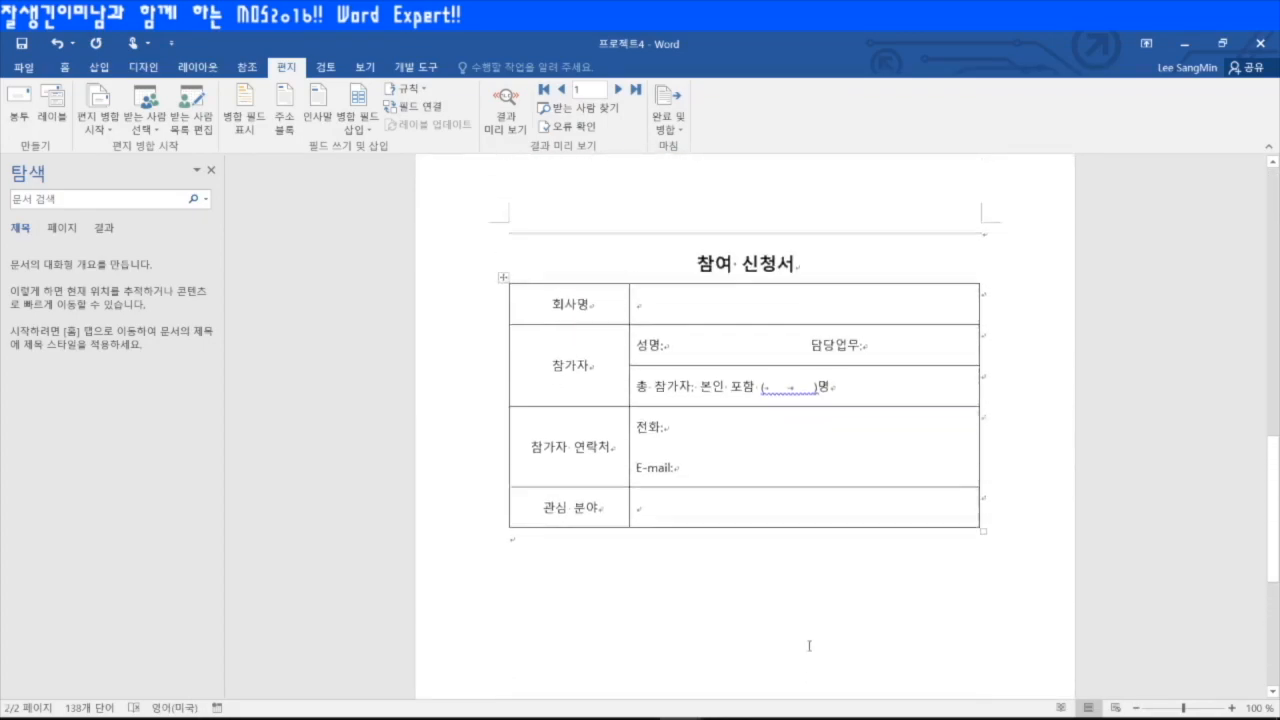
scroll(809, 645, "up", 10)
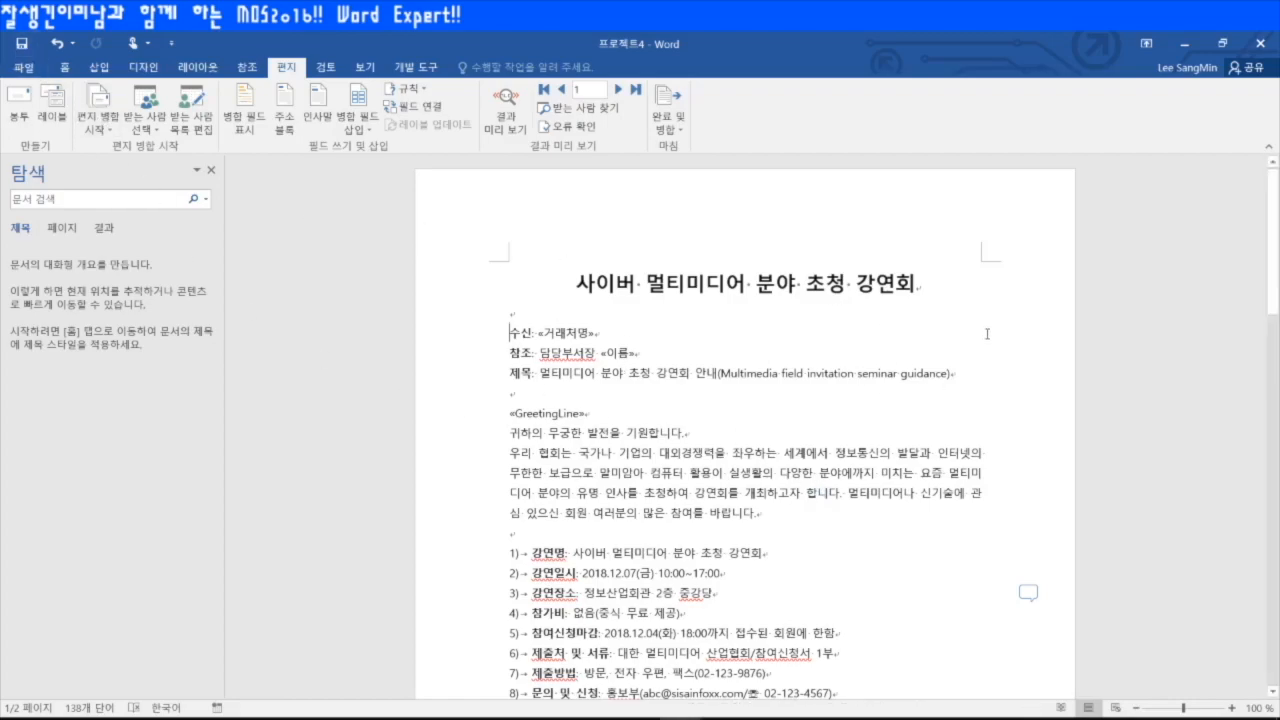
- Preview the mail merge results through recipient record 5 and look at the options for finishing the merge
left_click(505, 103)
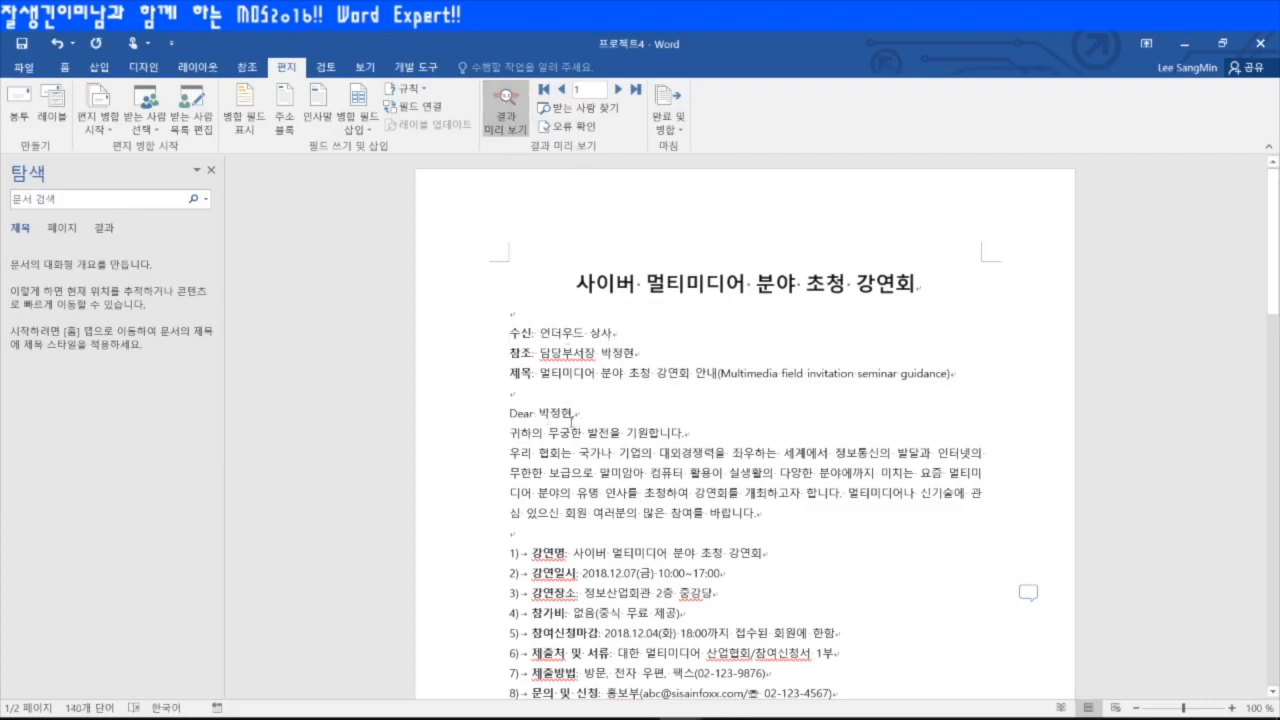
left_click(619, 90)
left_click(619, 90)
left_click(619, 90)
left_click(619, 90)
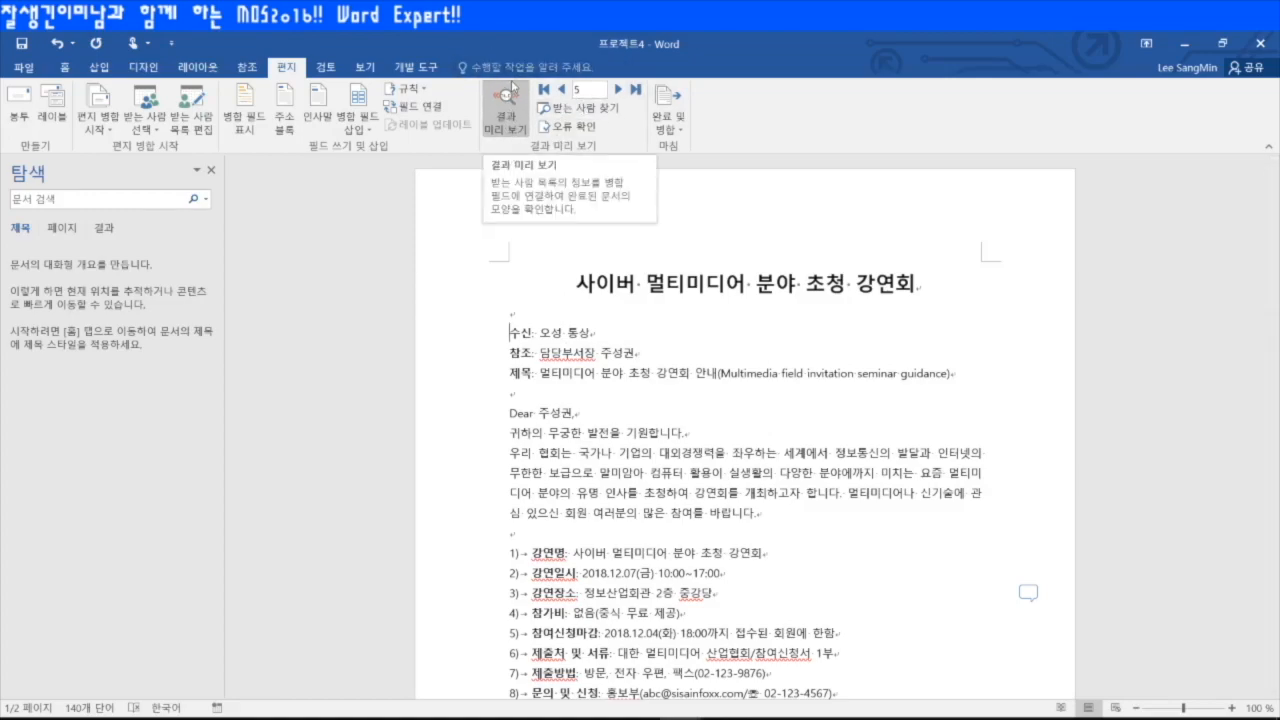
left_click(678, 131)
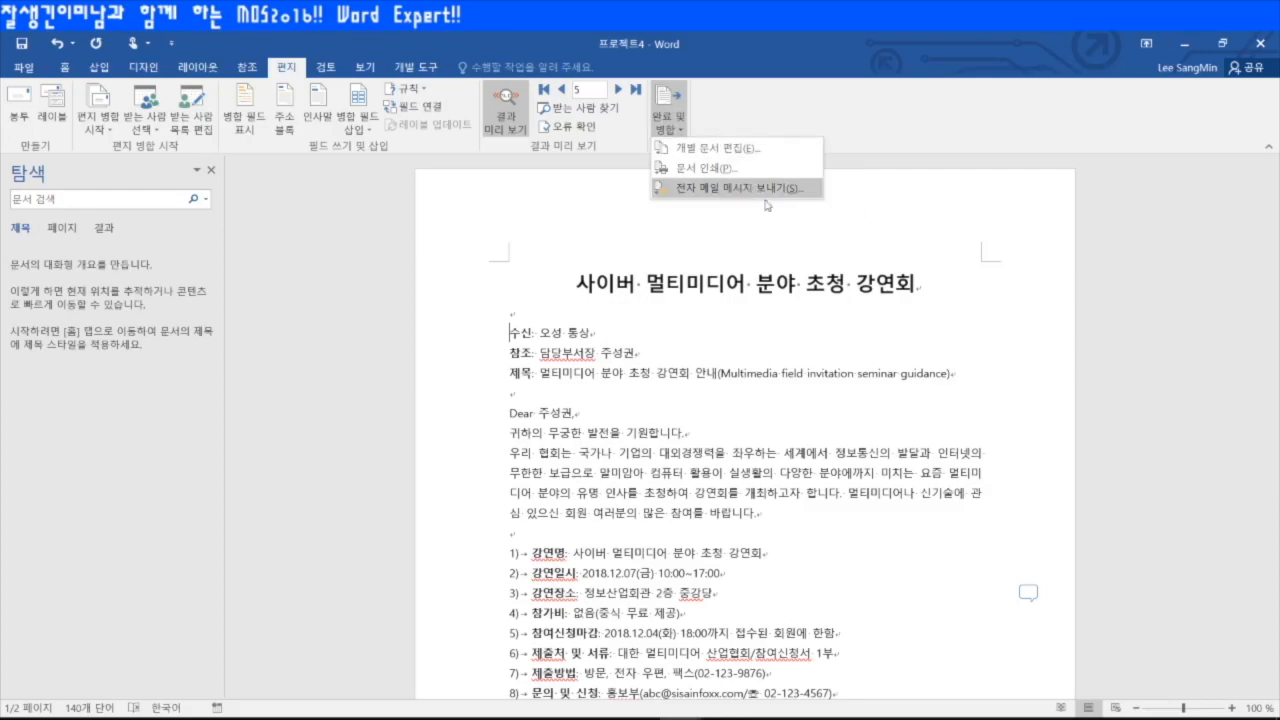
left_click(651, 354)
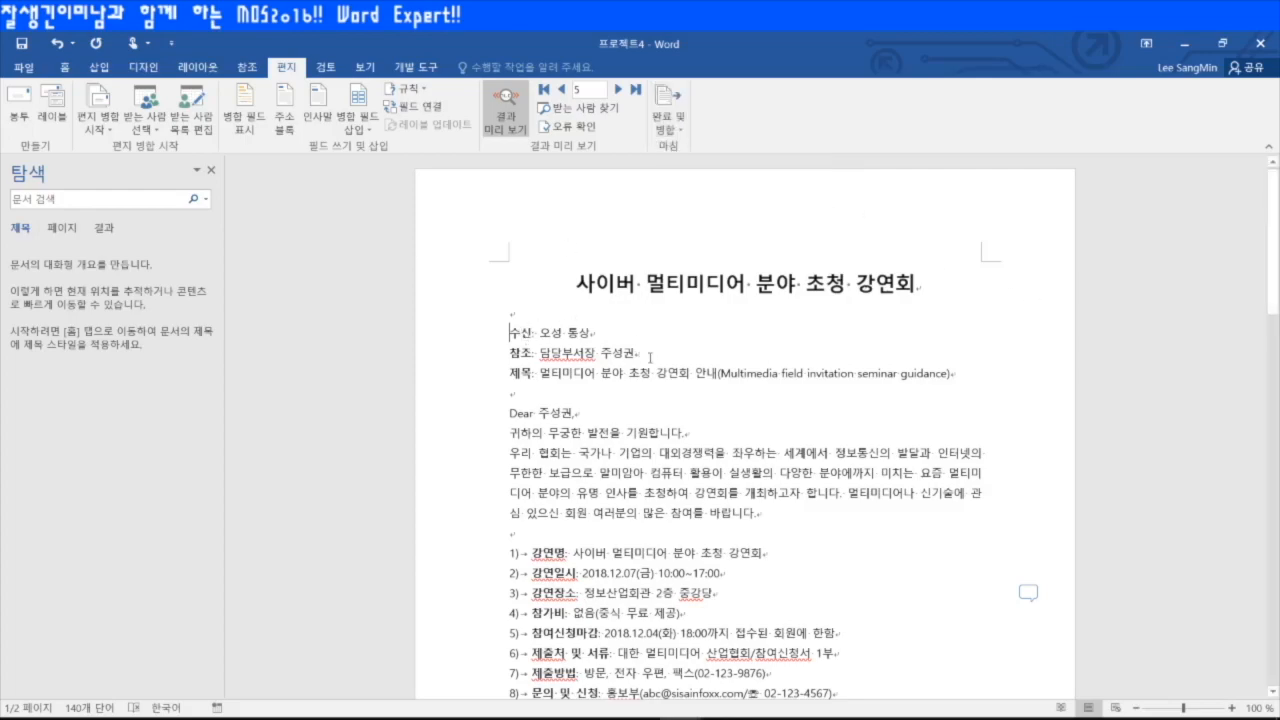
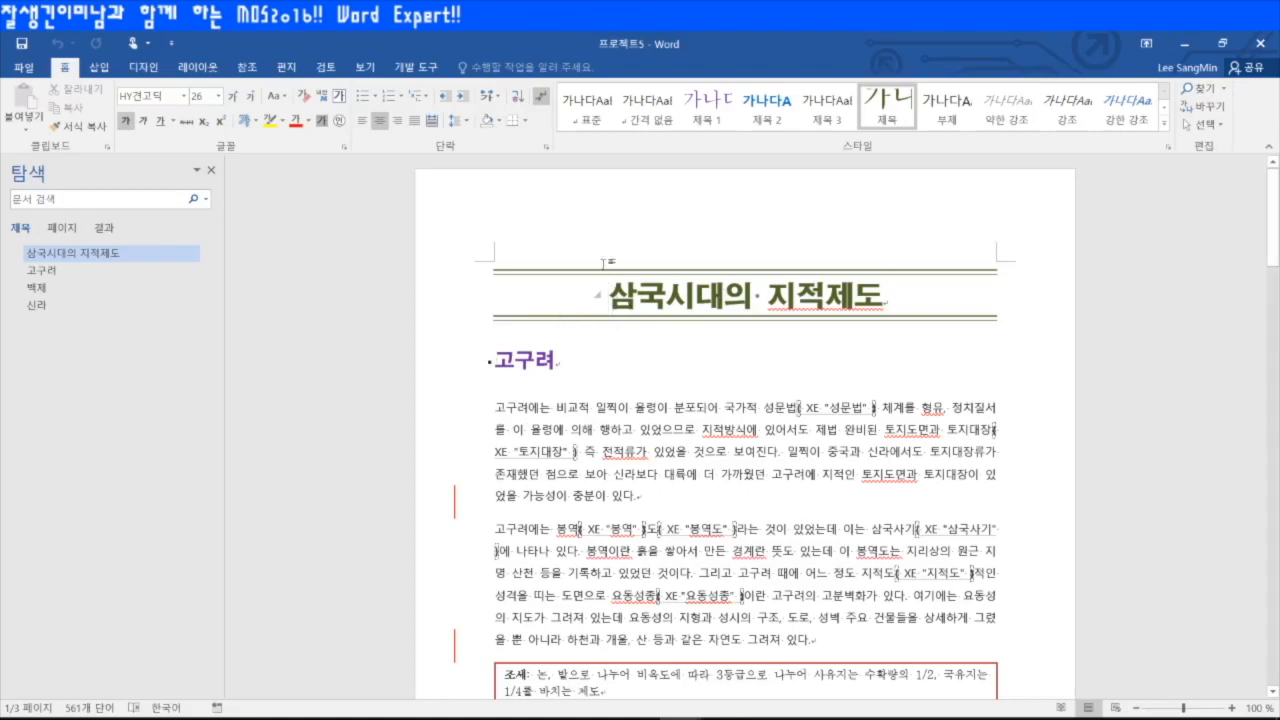
- Modify the 제목 2 style to a font size of 14 and the orange 강조색 6 font colour
right_click(767, 110)
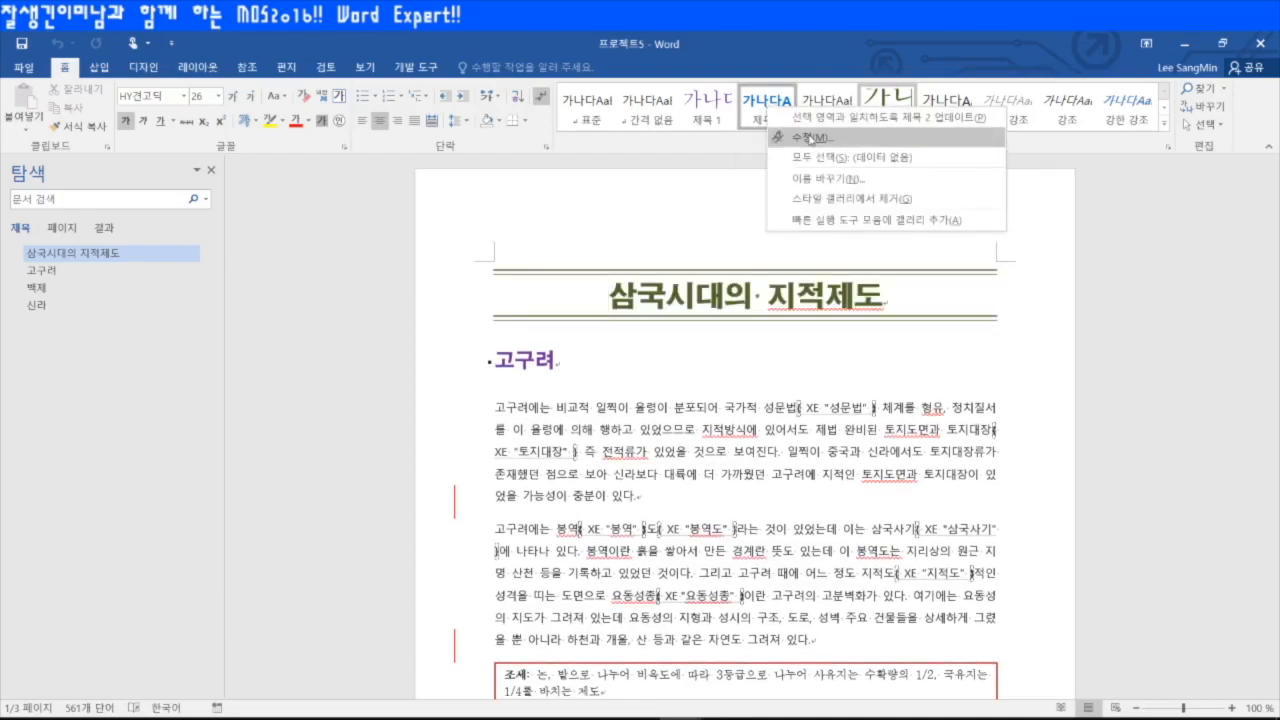
left_click(810, 138)
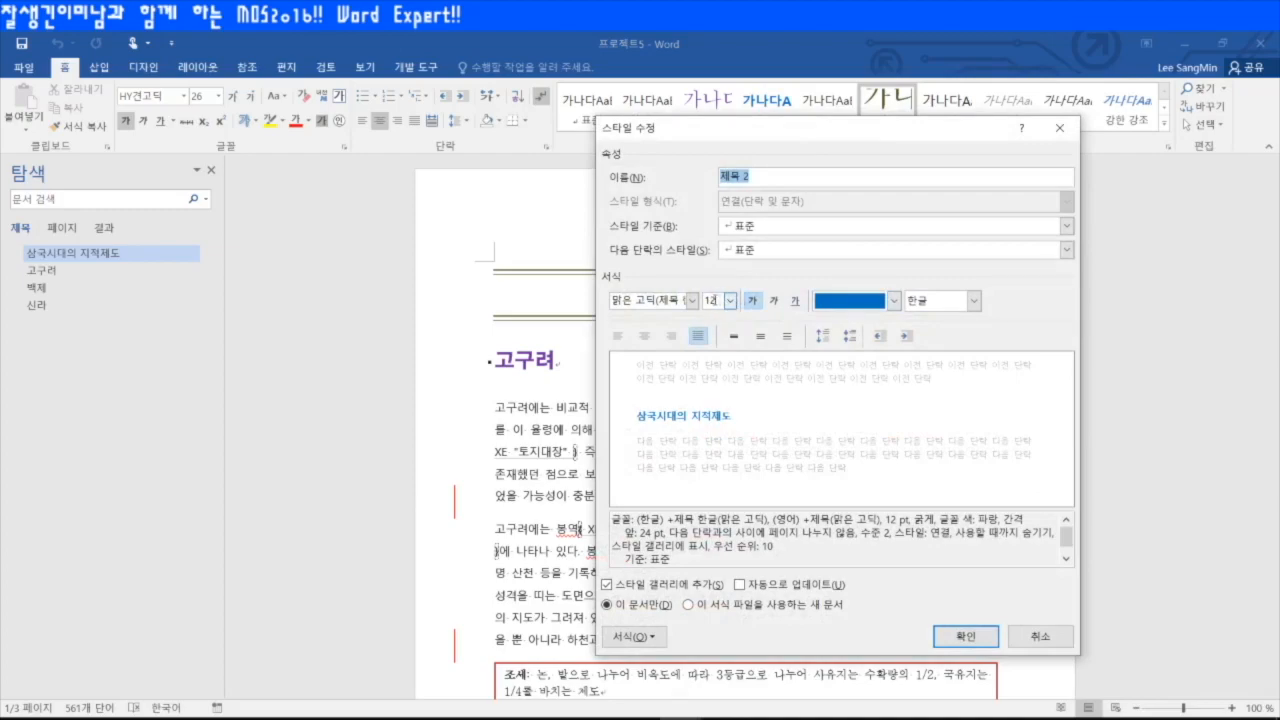
left_click(730, 300)
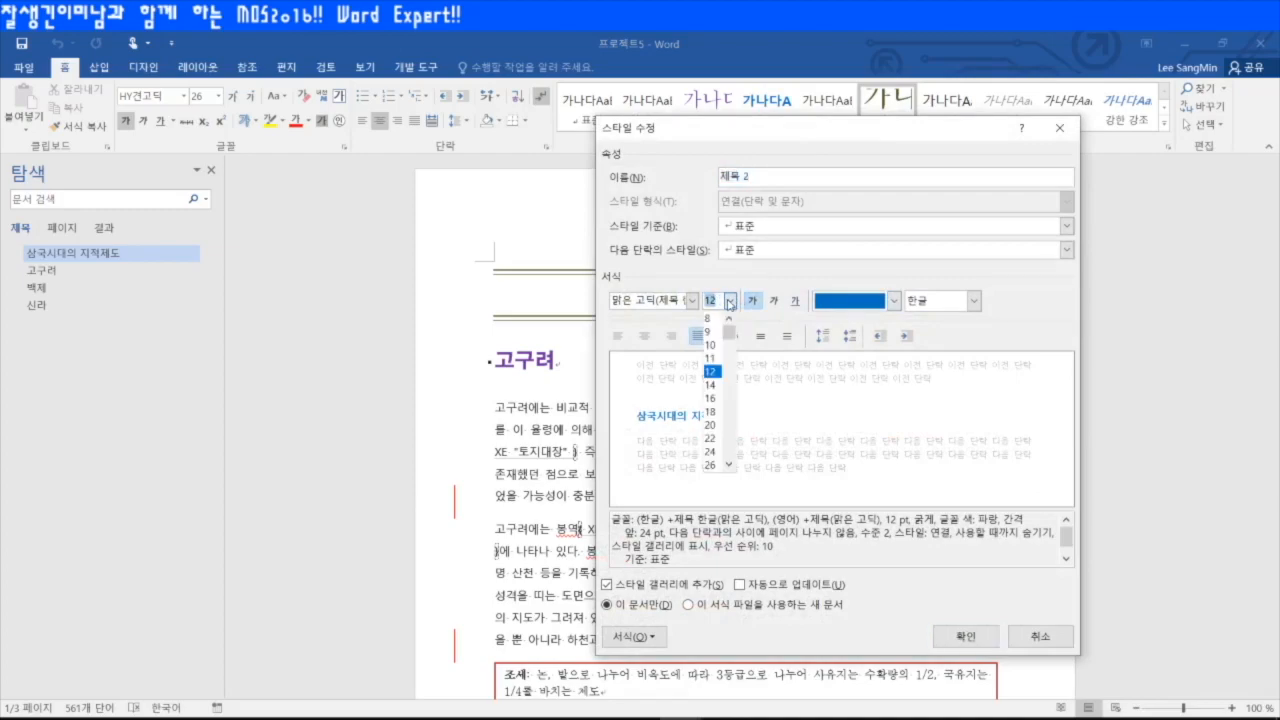
left_click(711, 385)
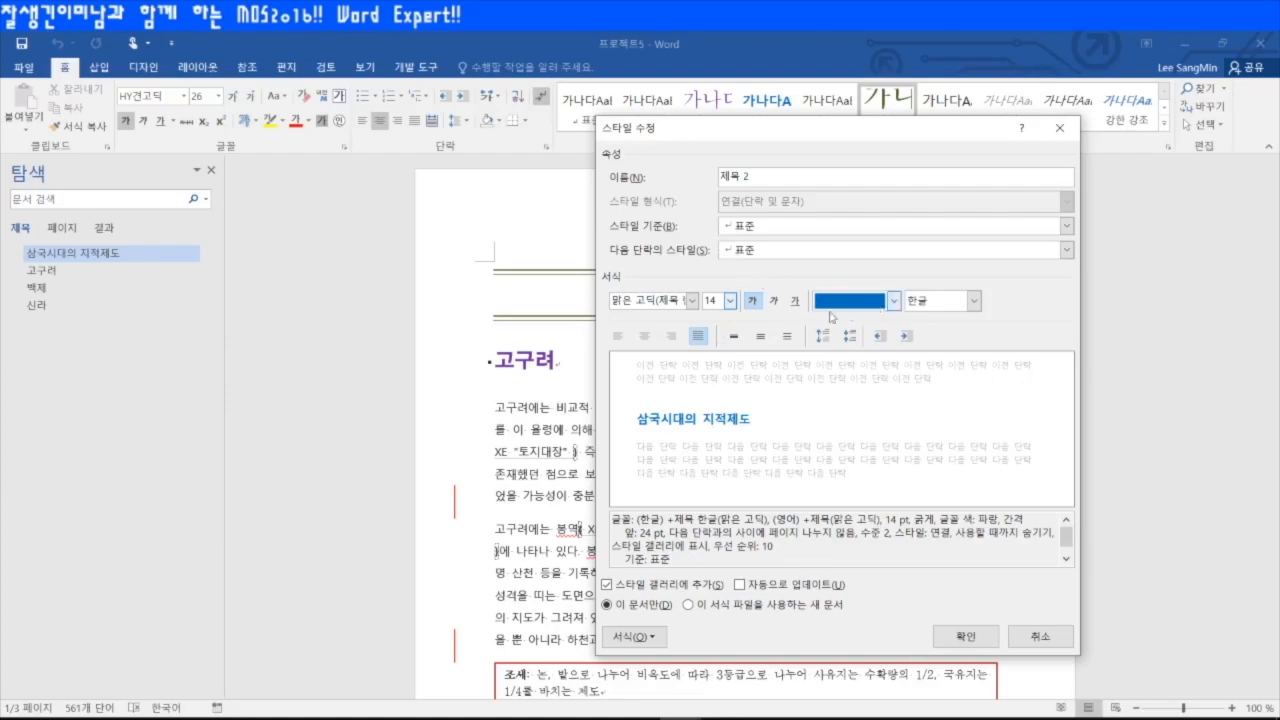
left_click(894, 302)
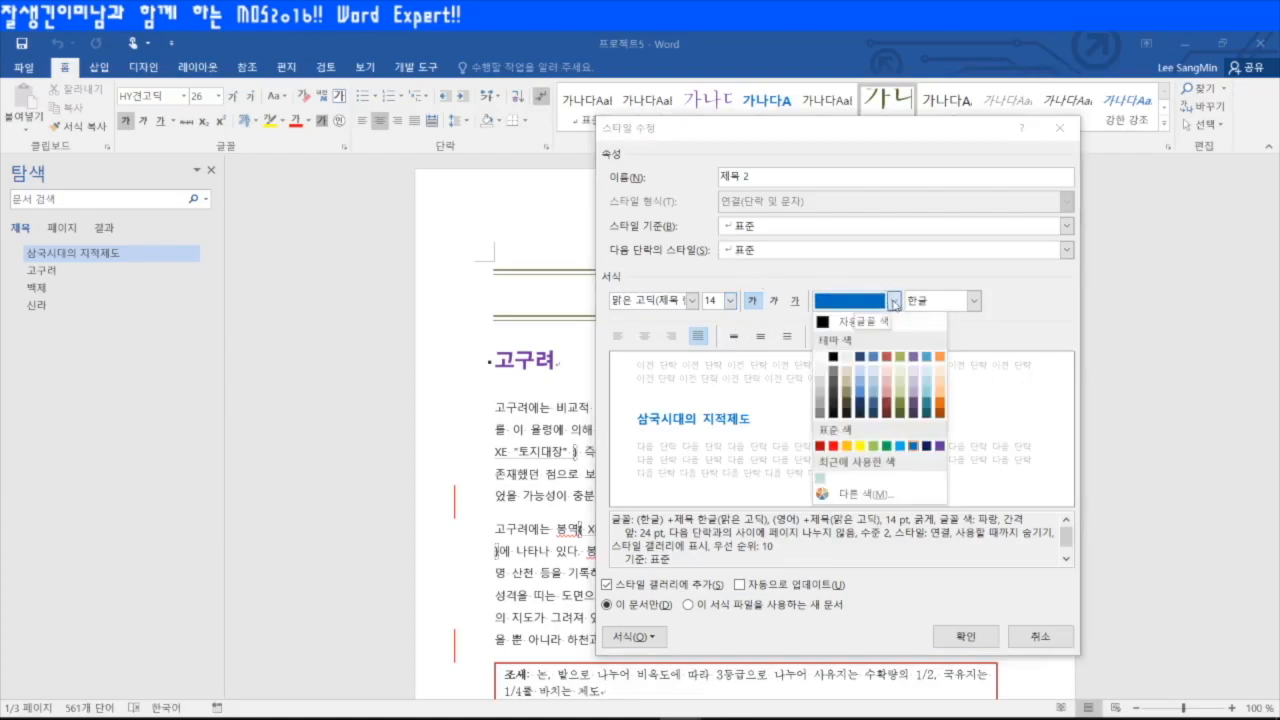
left_click(940, 410)
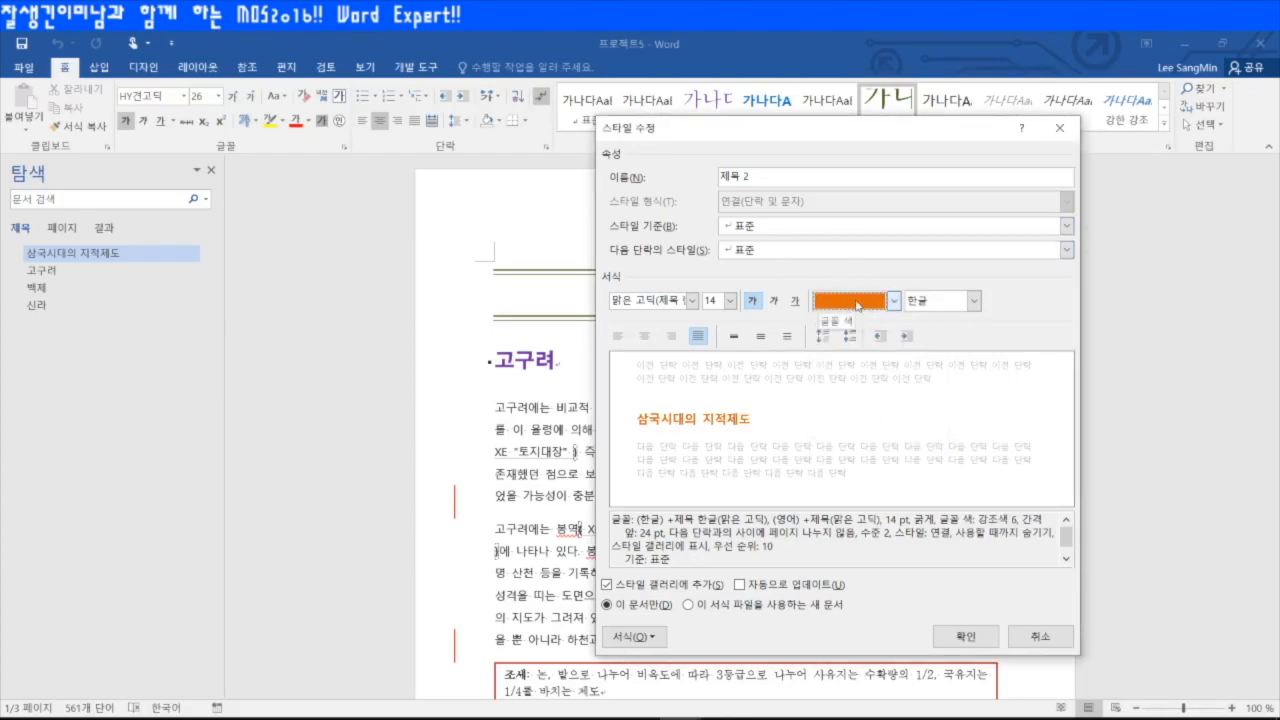
left_click(965, 636)
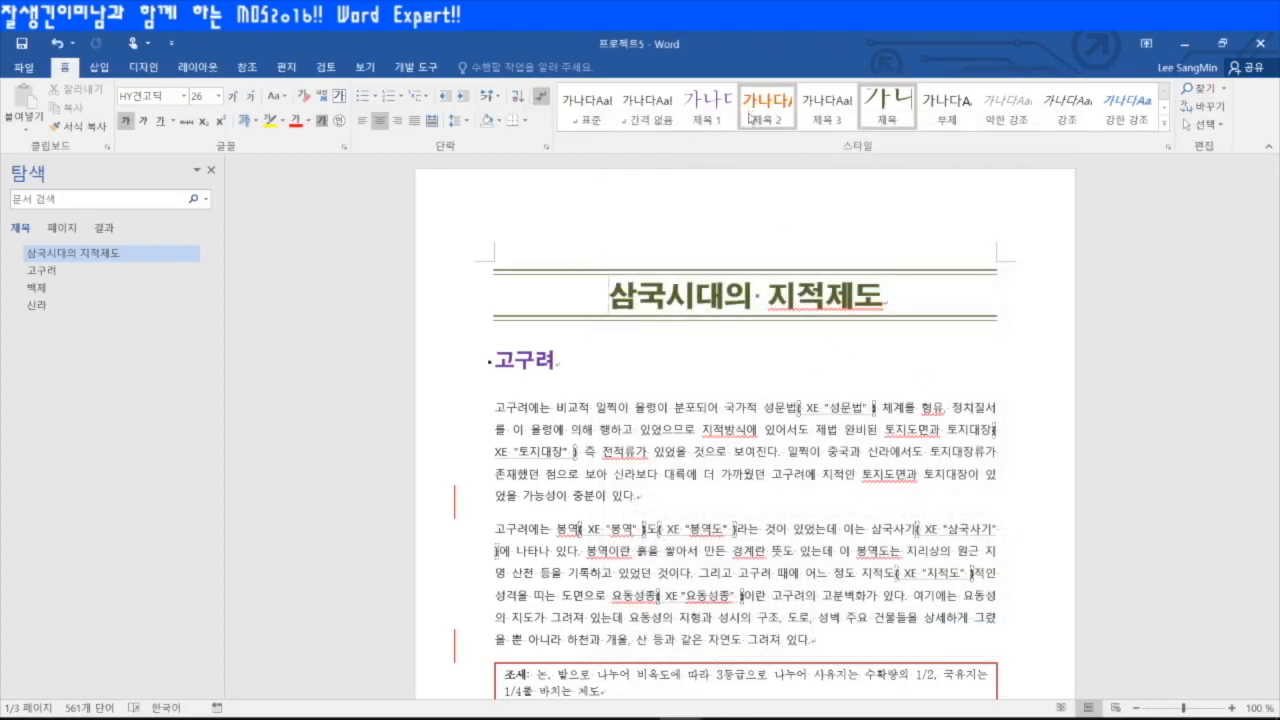
- Add line numbers to the document that restart on every page (페이지마다 다시 매기기)
scroll(739, 545, "down", 15)
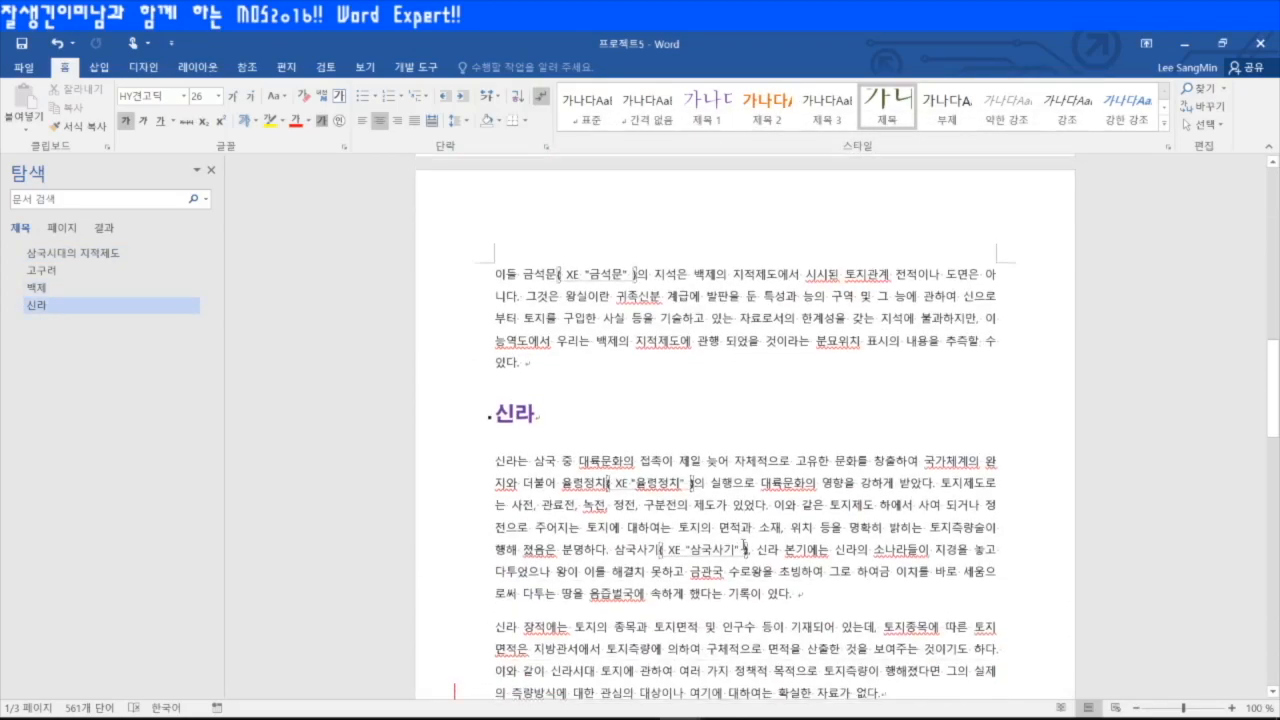
scroll(739, 545, "down", 5)
scroll(739, 545, "up", 5)
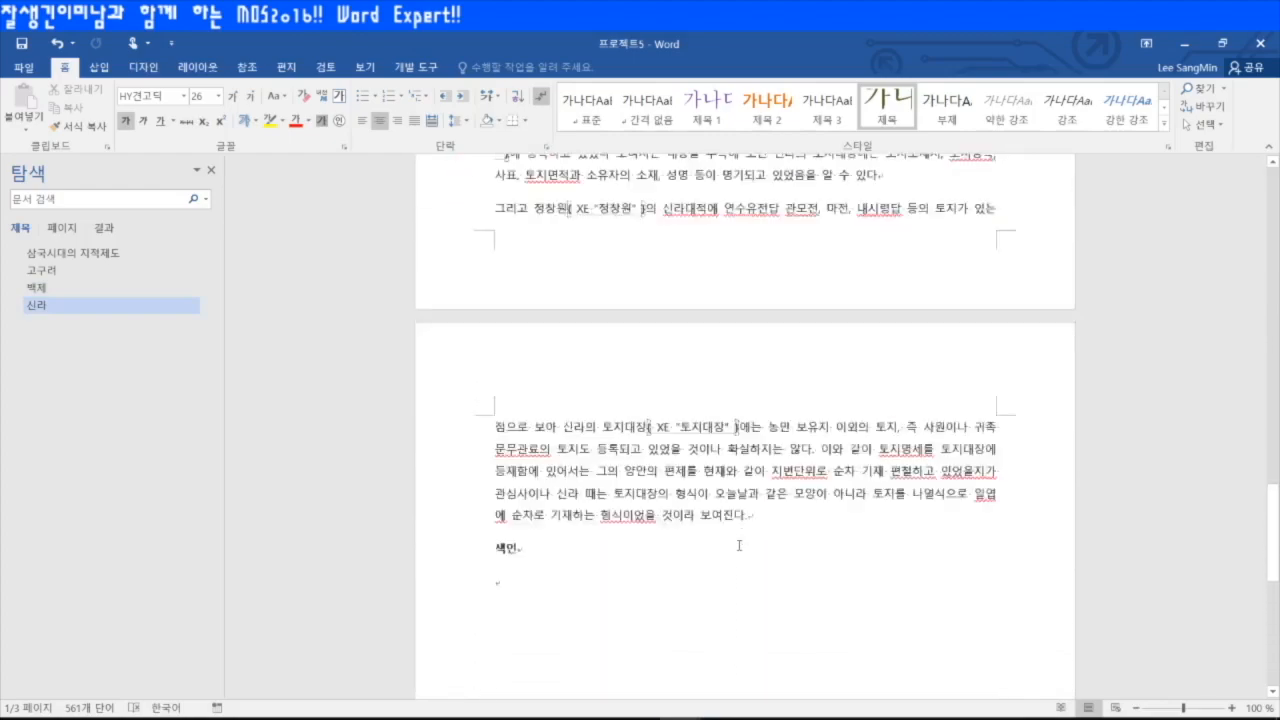
scroll(728, 541, "up", 15)
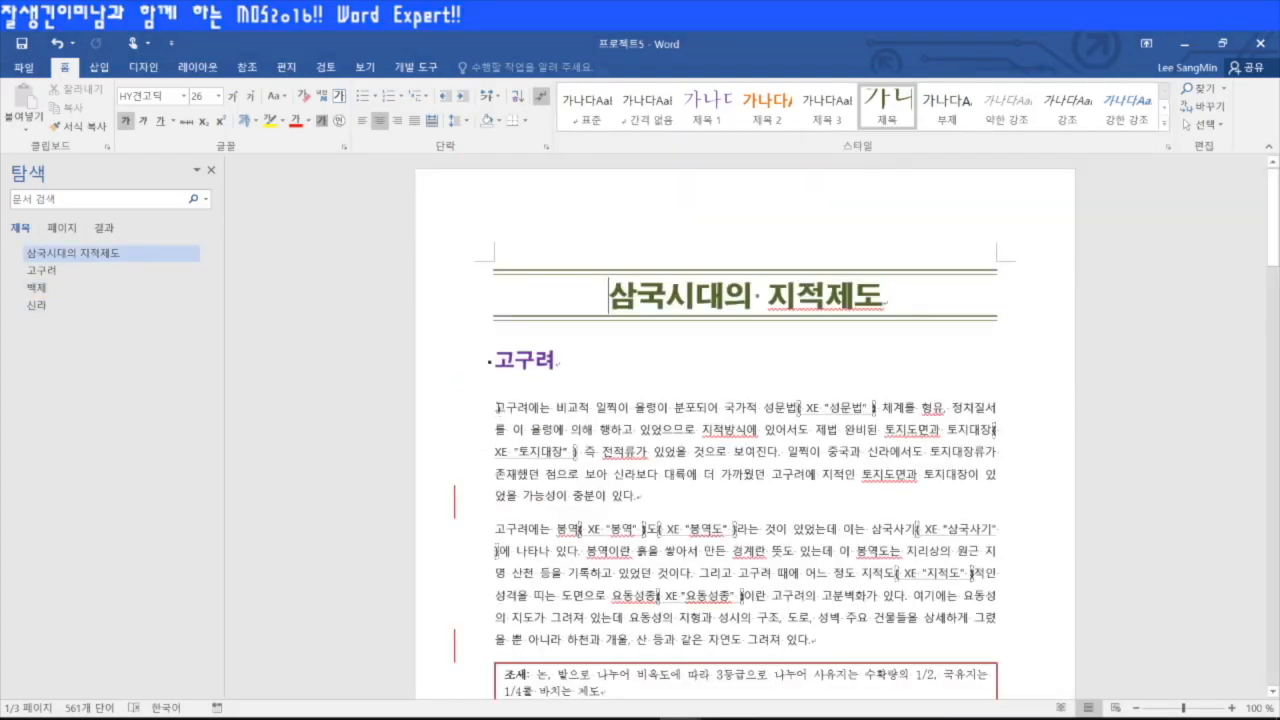
left_click(498, 408)
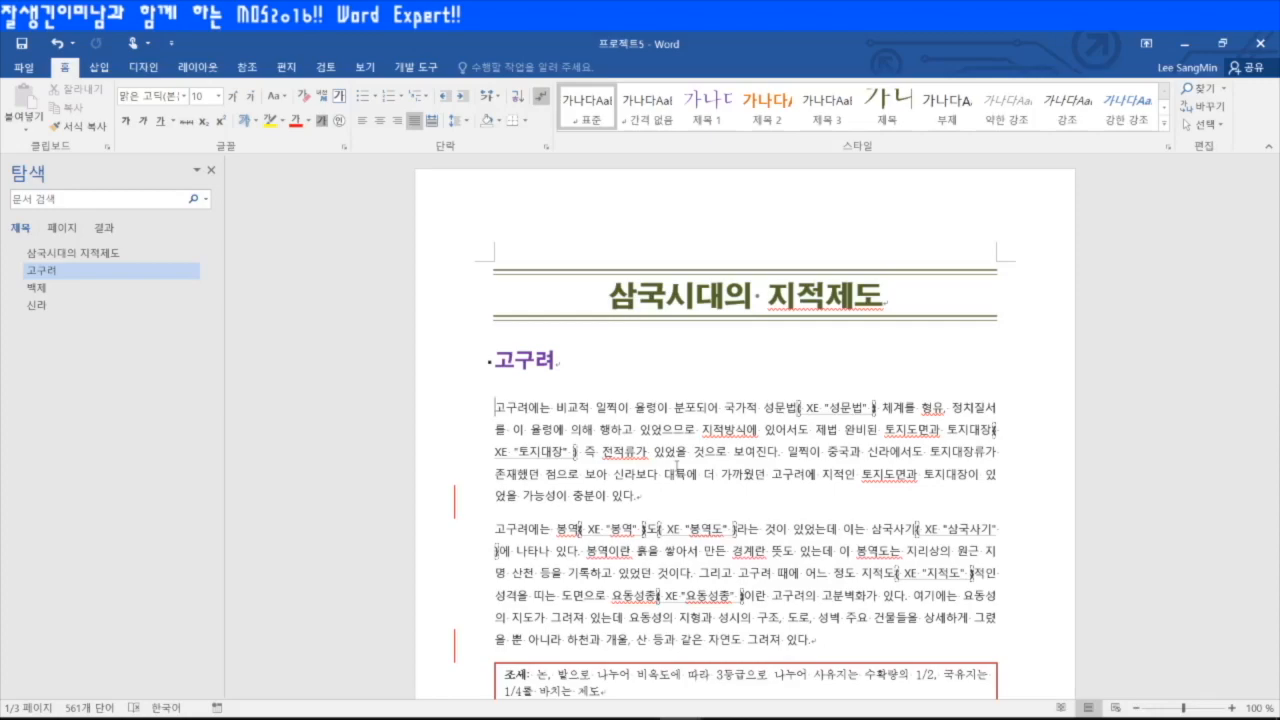
left_click(390, 718)
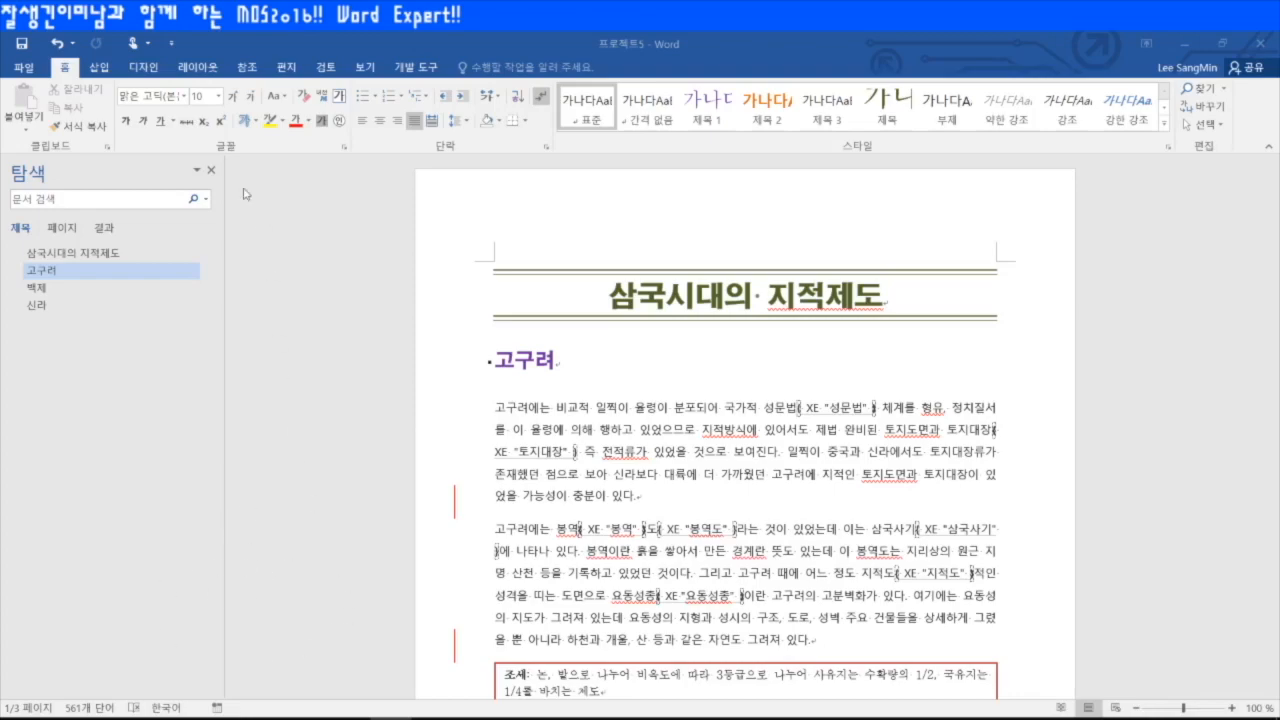
left_click(198, 70)
left_click(198, 70)
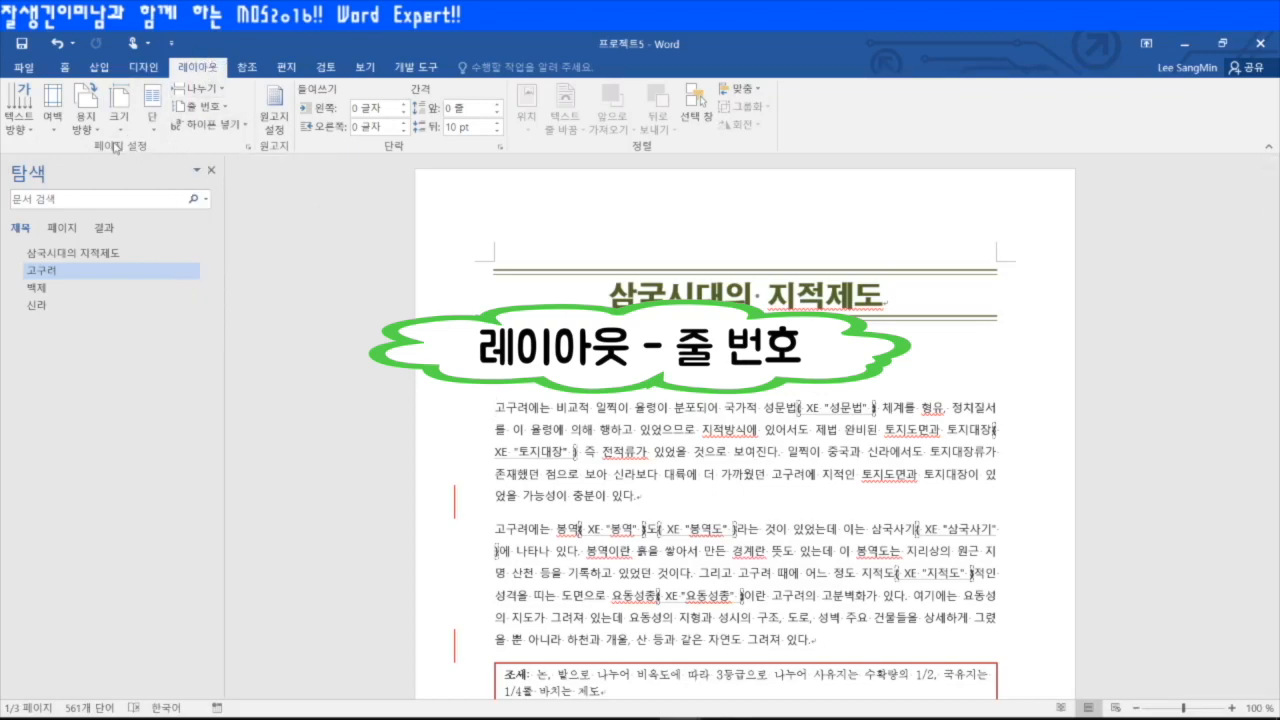
left_click(225, 110)
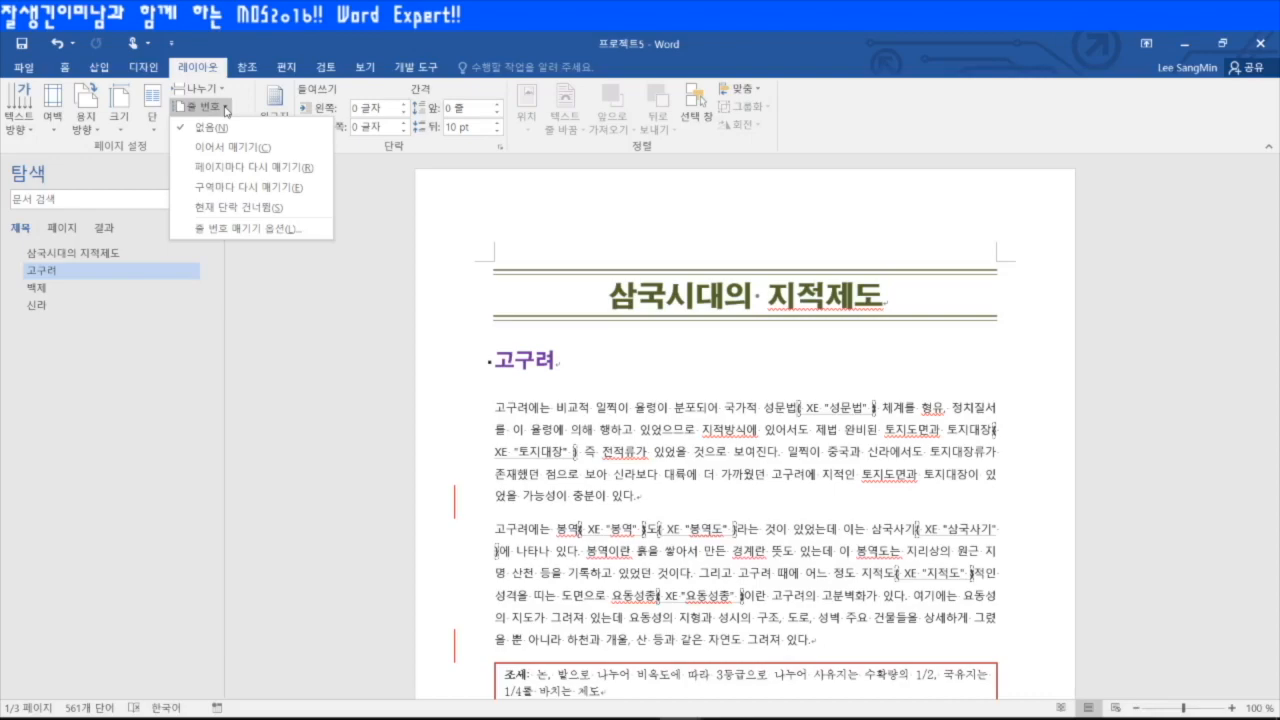
left_click(240, 170)
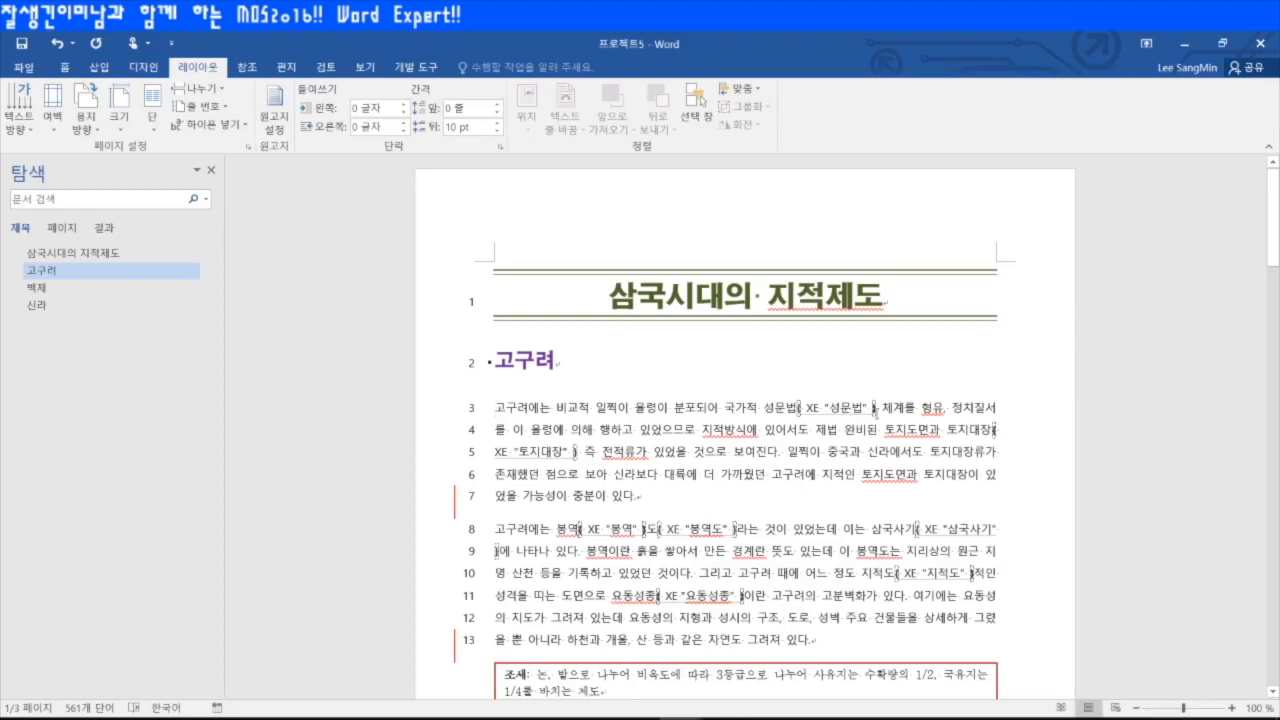
- Insert a two-column index in the 현대형 format on the blank line below 색인 on the last page
scroll(820, 497, "down", 12)
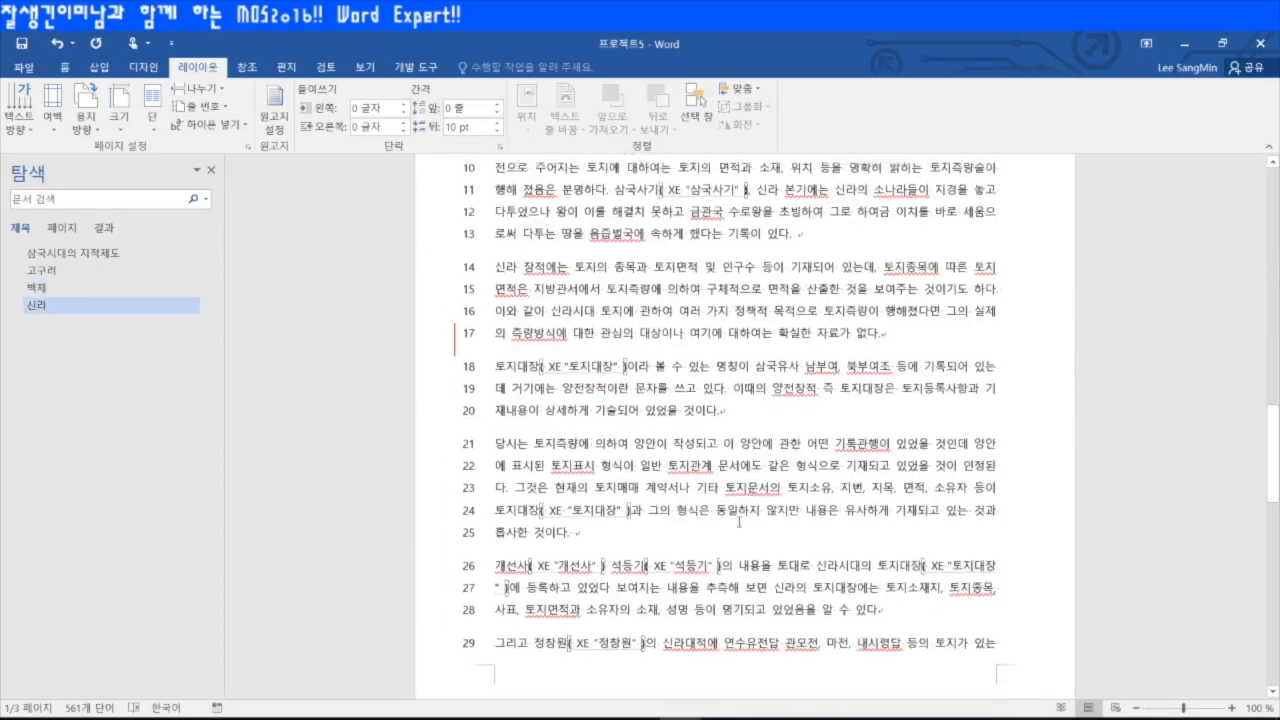
scroll(739, 521, "down", 10)
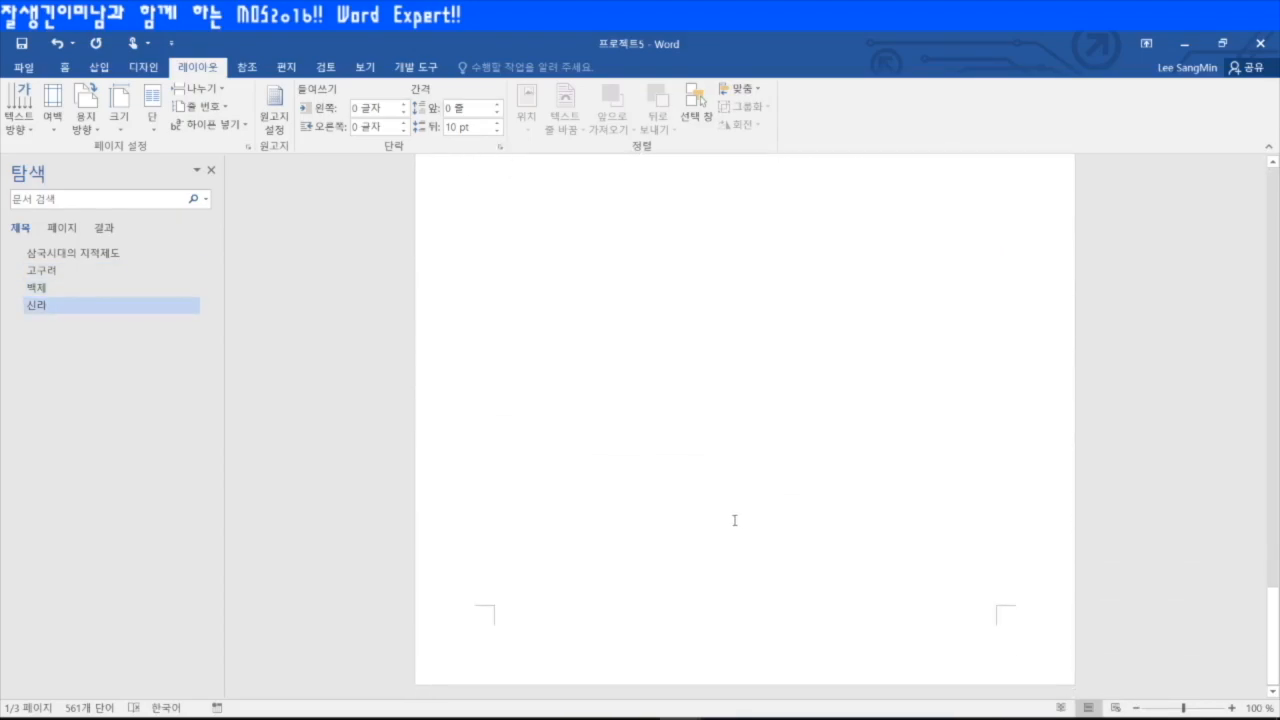
scroll(737, 520, "down", 5)
scroll(620, 528, "up", 1)
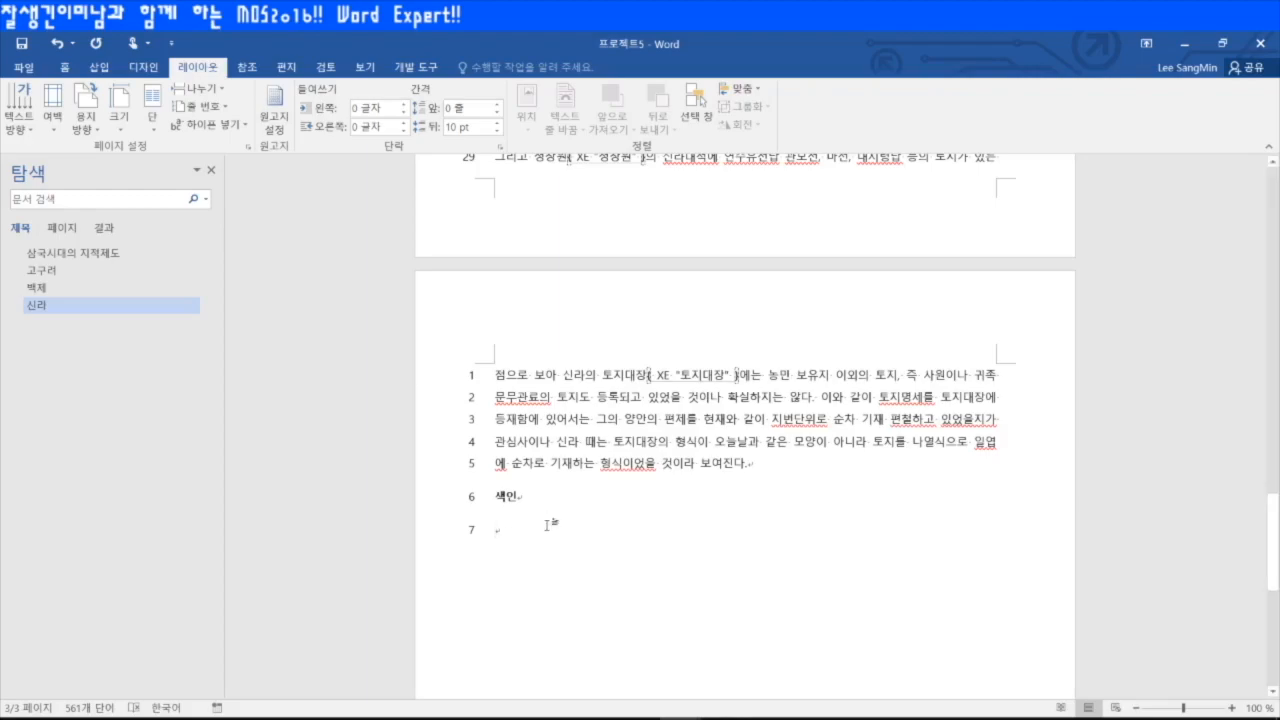
left_click(250, 68)
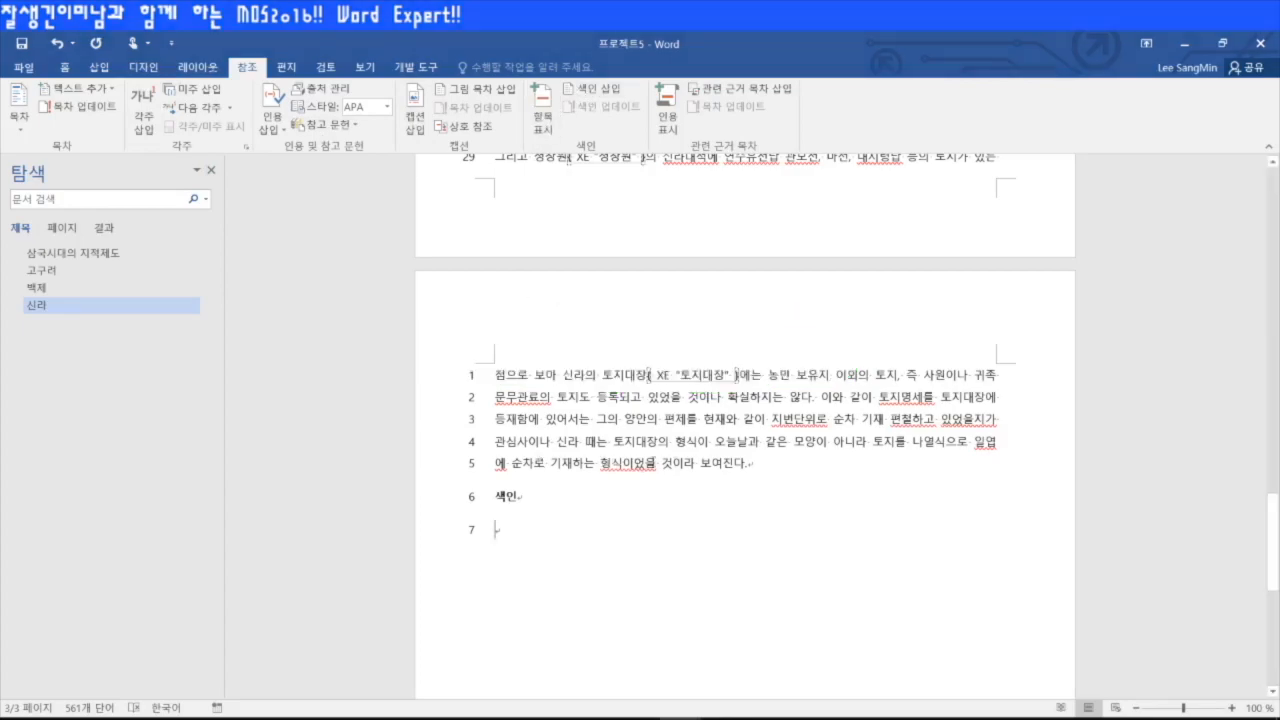
left_click(597, 89)
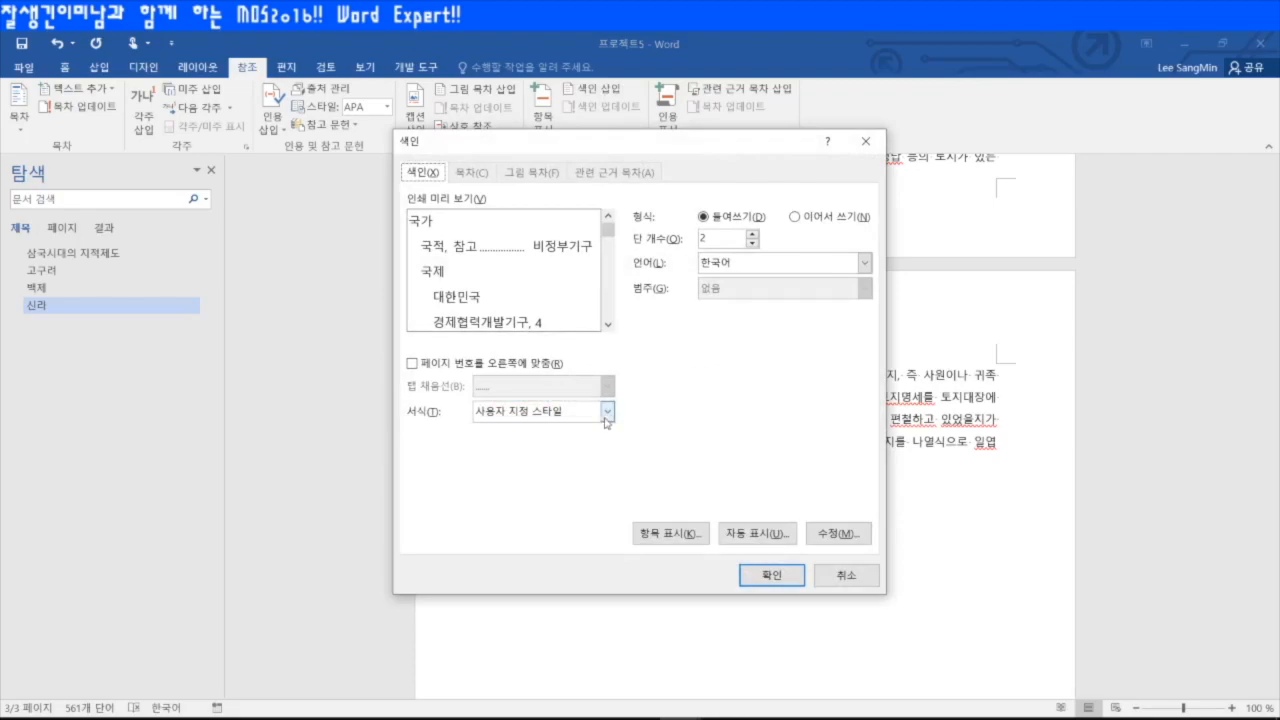
left_click(607, 412)
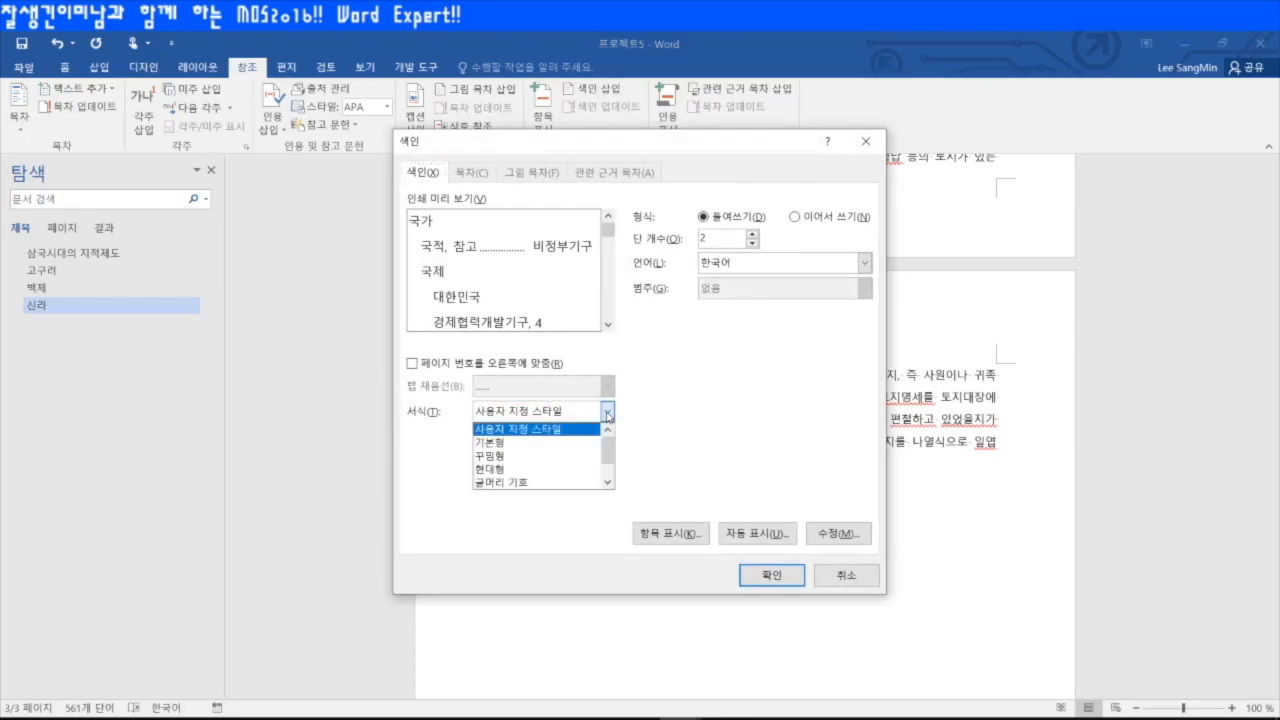
left_click(506, 470)
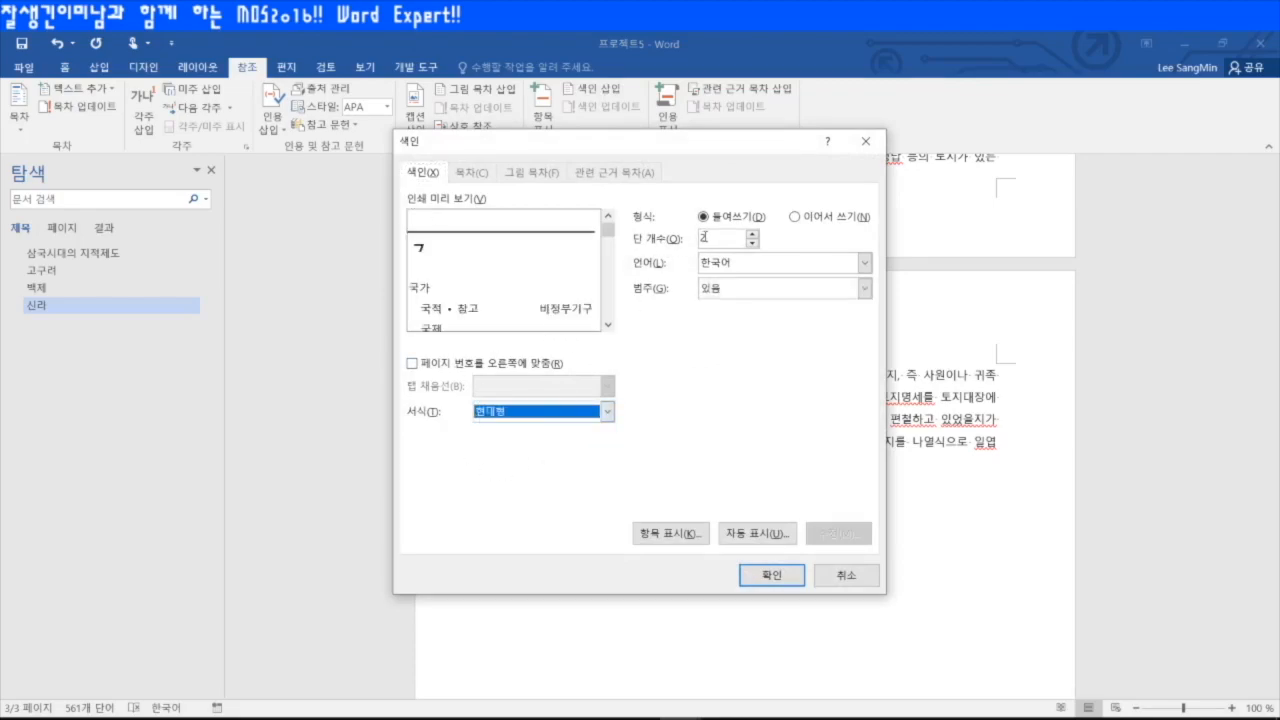
left_click(781, 576)
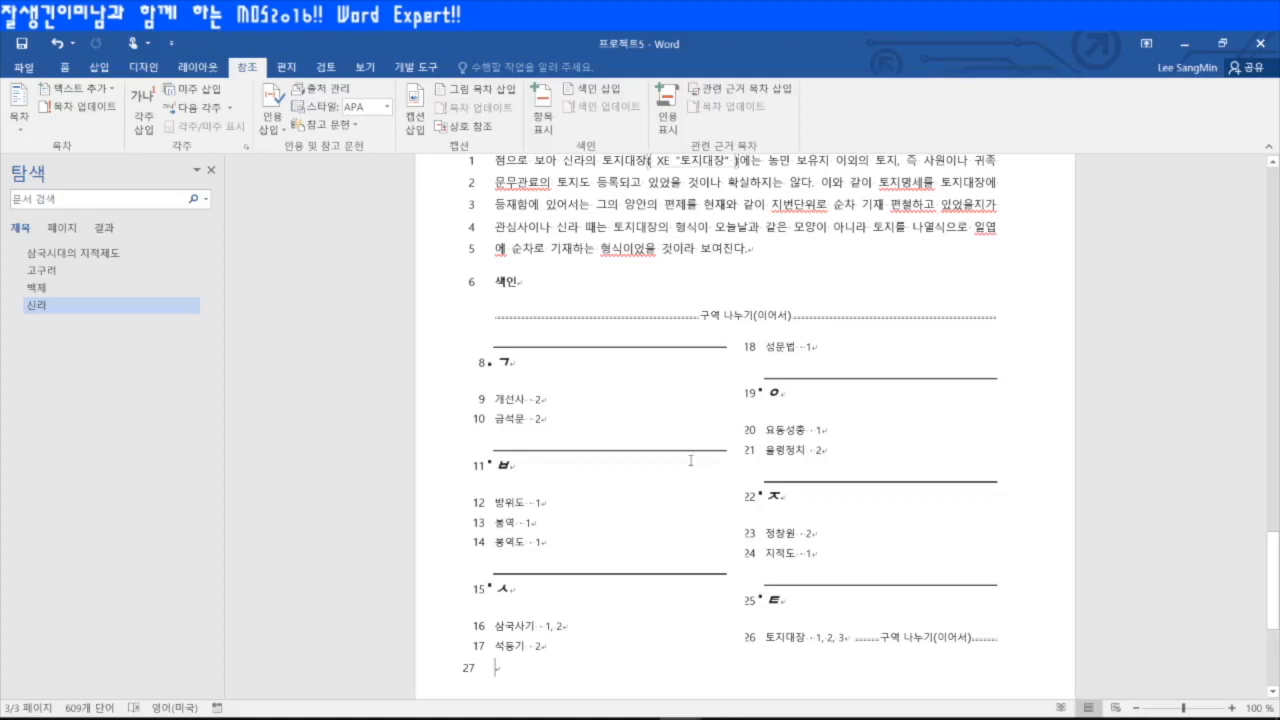
- Start a replacement from the first 고구려 body paragraph, with the search text cleared and the 제목 1 style as the format to find
scroll(694, 450, "up", 10)
scroll(685, 463, "up", 15)
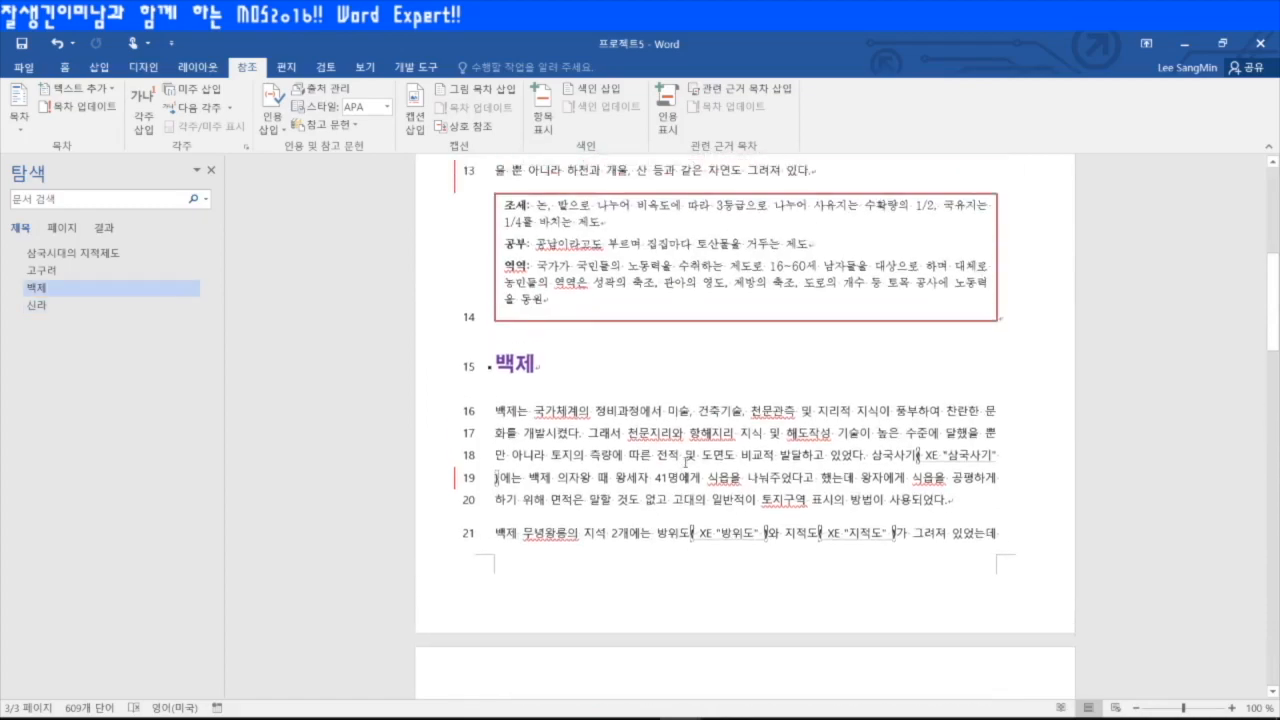
left_click(497, 410)
left_click(64, 67)
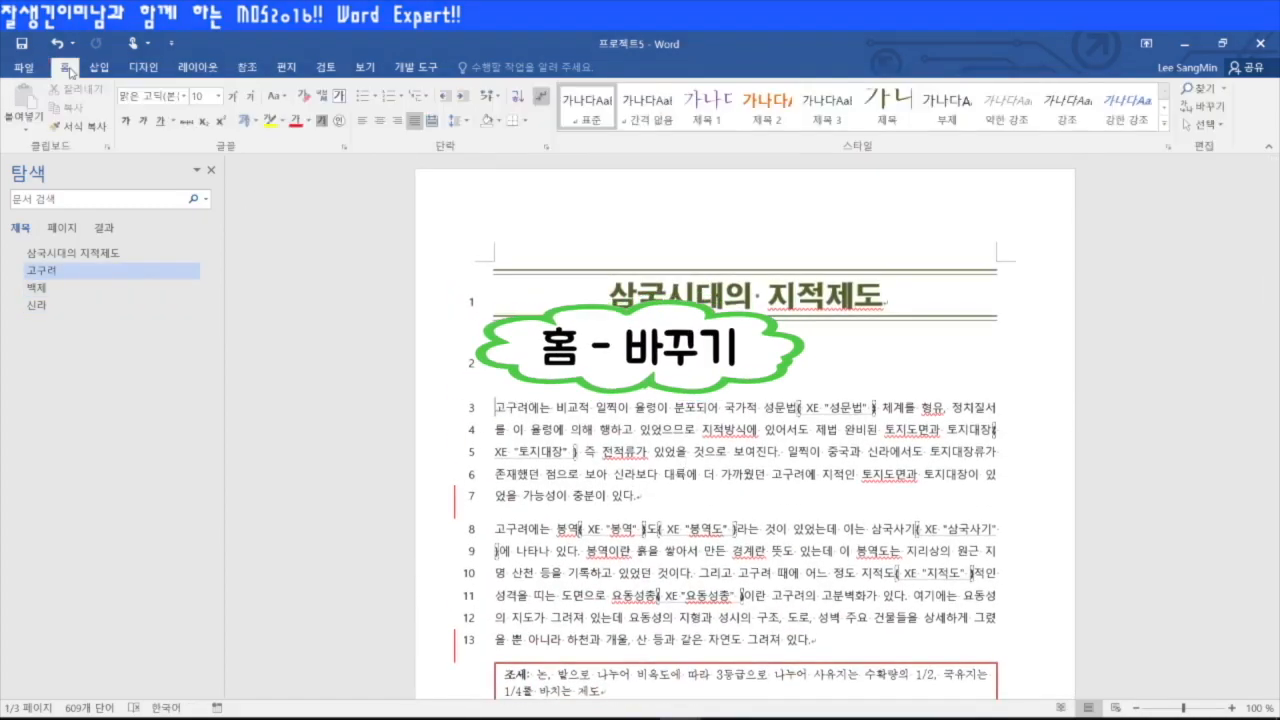
left_click(1215, 108)
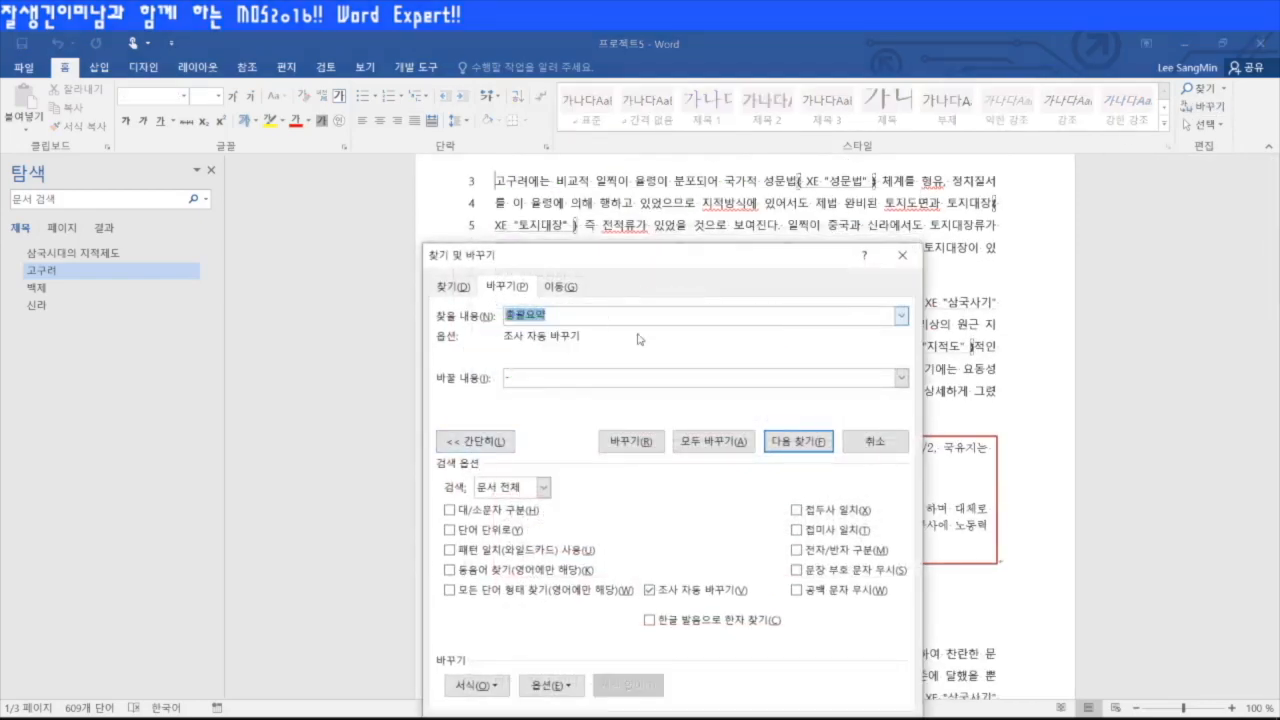
key("BackSpace")
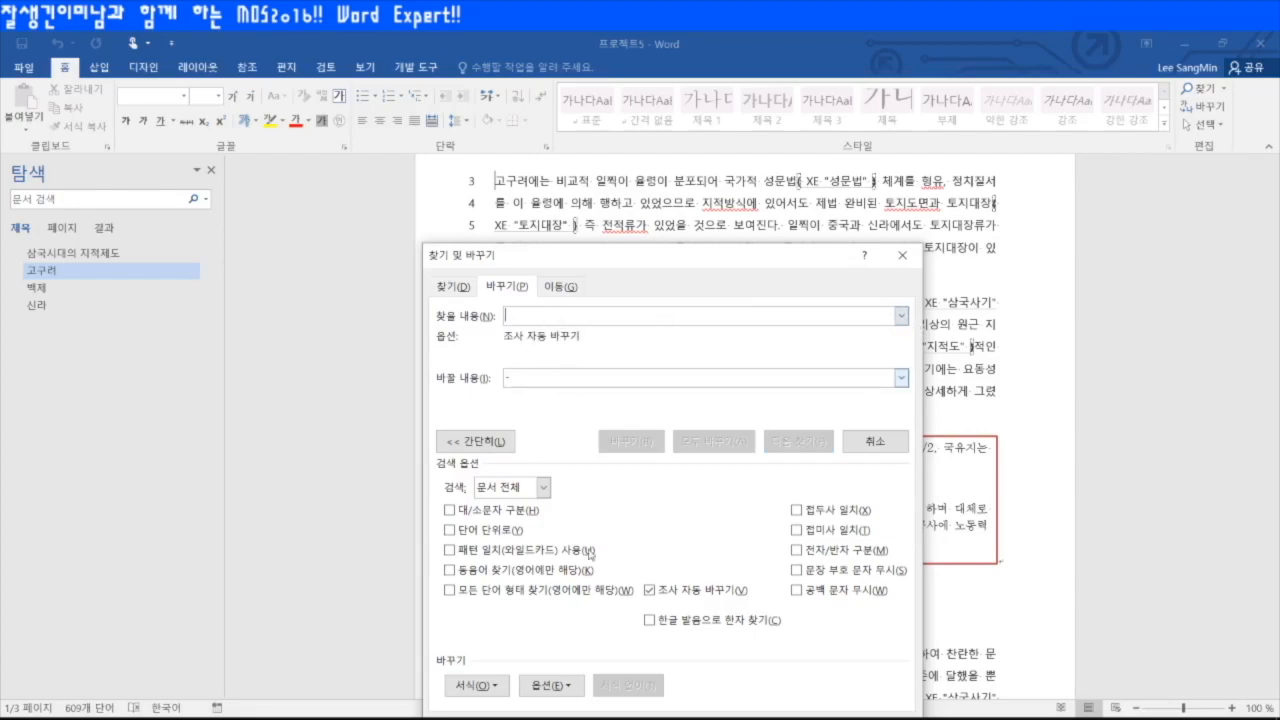
left_click(561, 688)
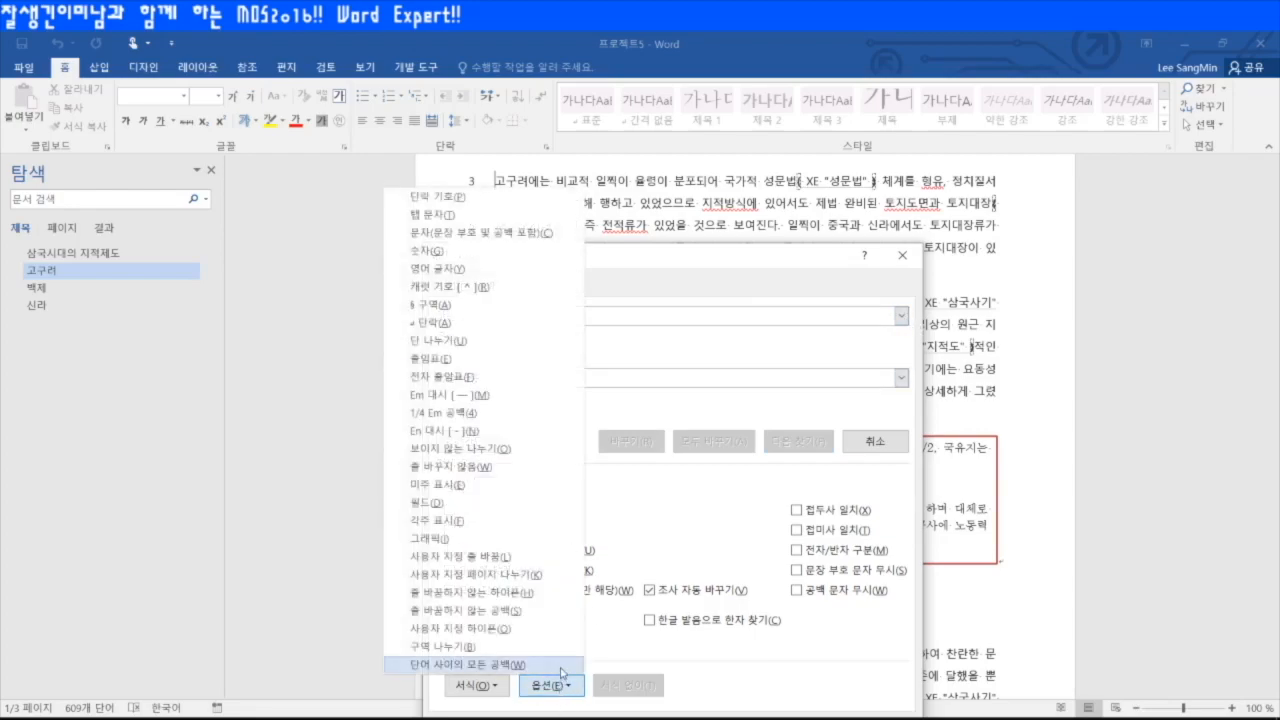
left_click(566, 688)
left_click(492, 688)
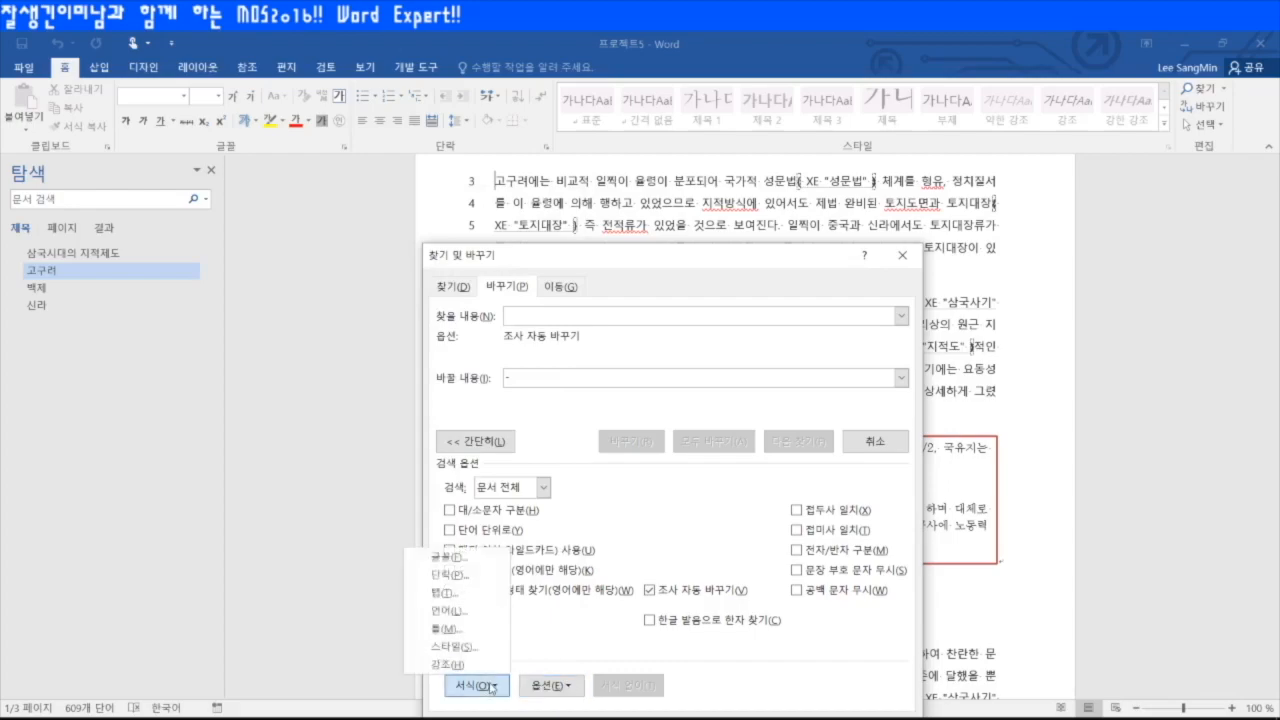
left_click(465, 652)
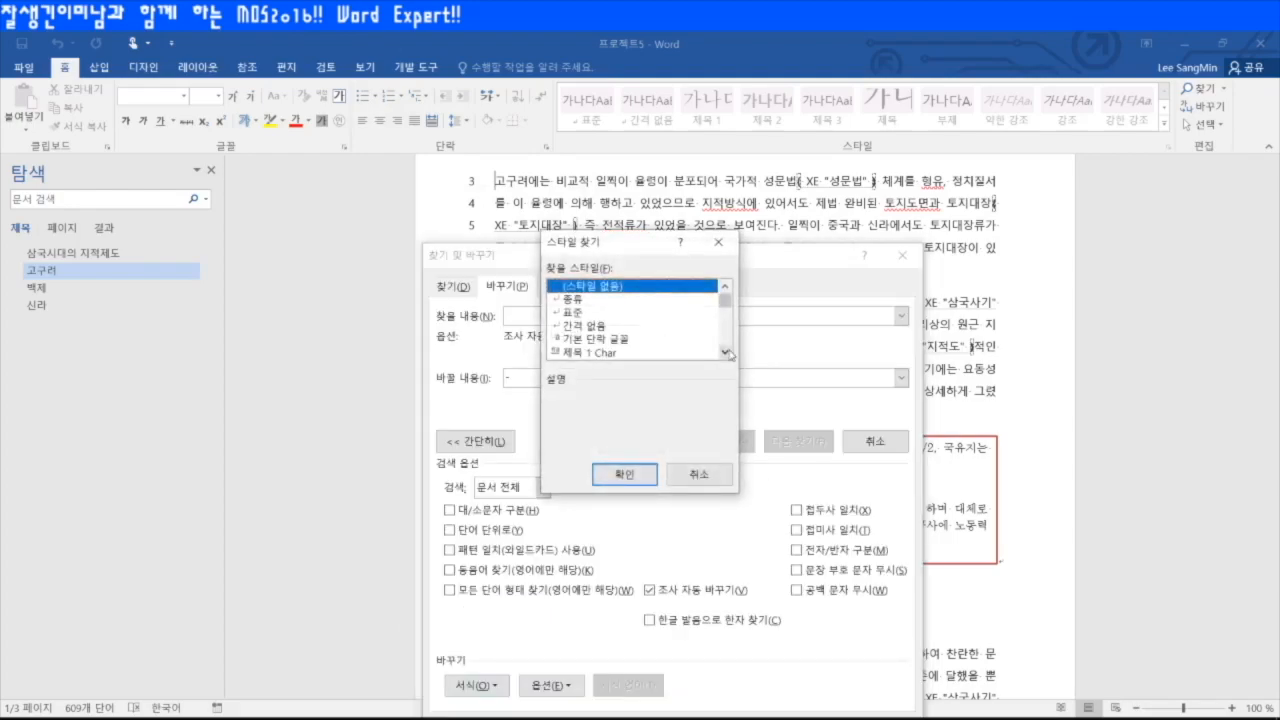
left_click(726, 353)
left_click(726, 353)
left_click(578, 340)
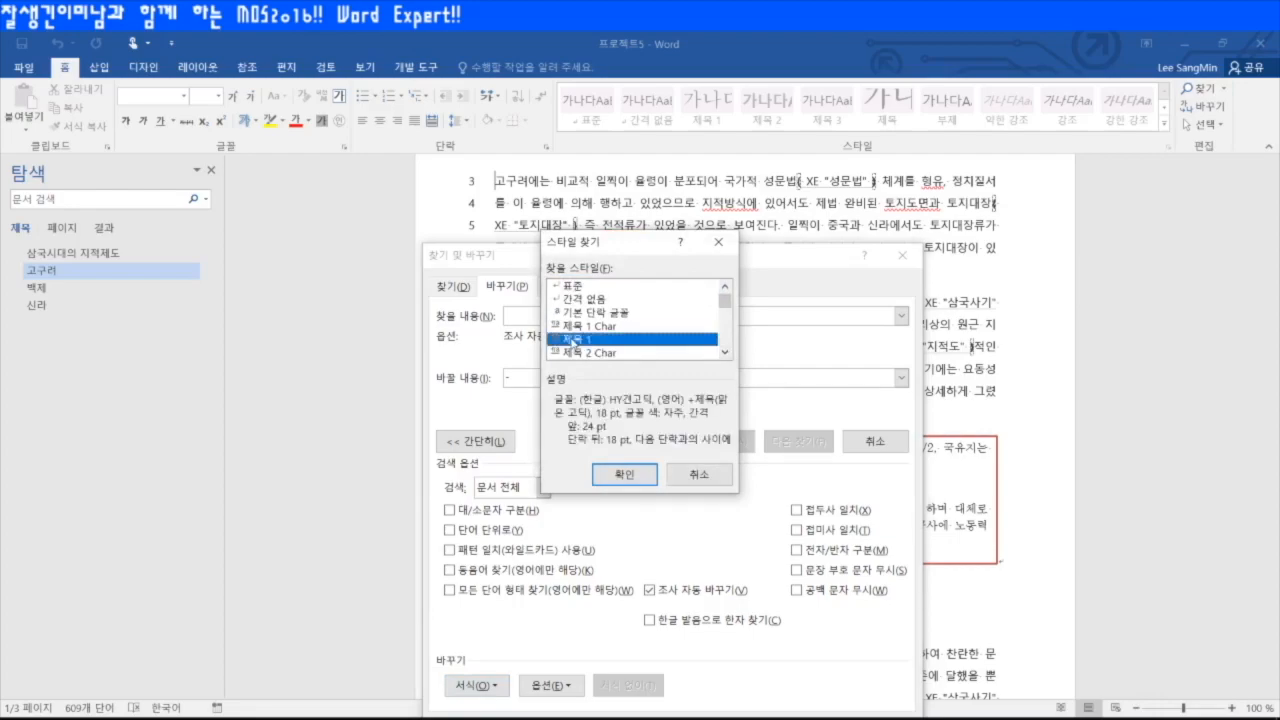
left_click(625, 475)
- Set 제목 2 as the replacement style and replace all occurrences of the 제목 1 style in the document
left_click(536, 378)
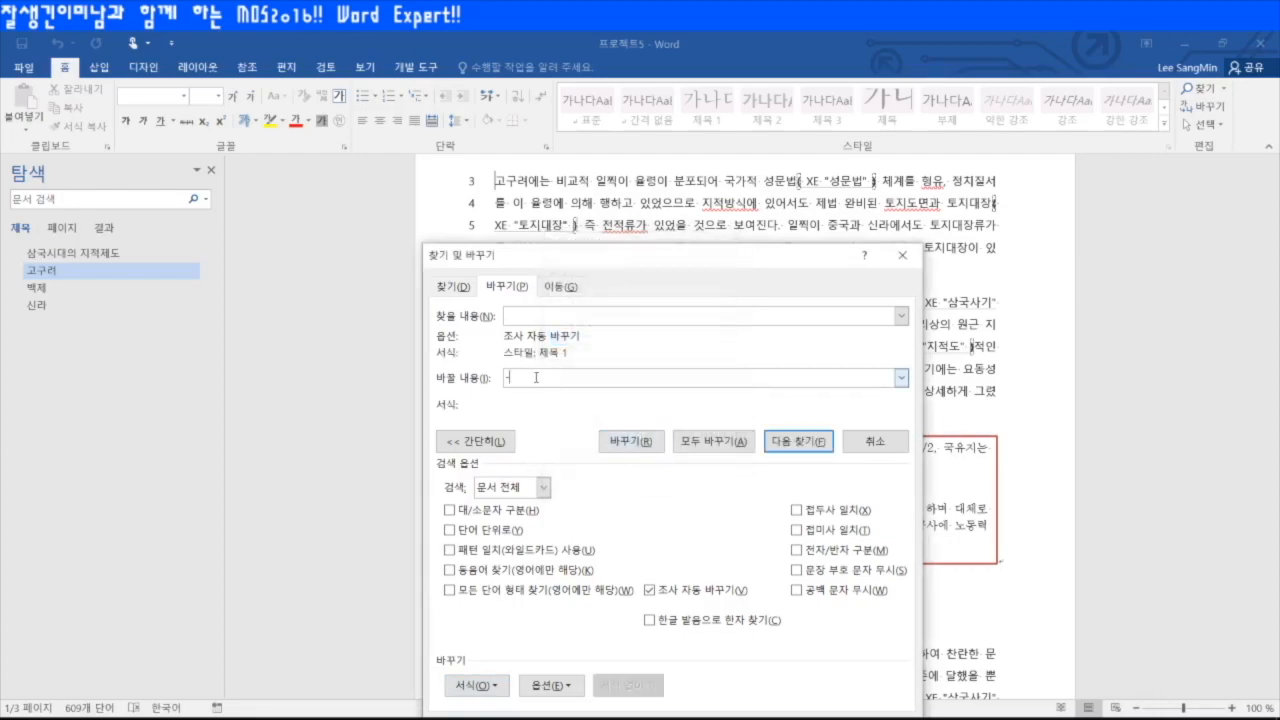
left_click(480, 684)
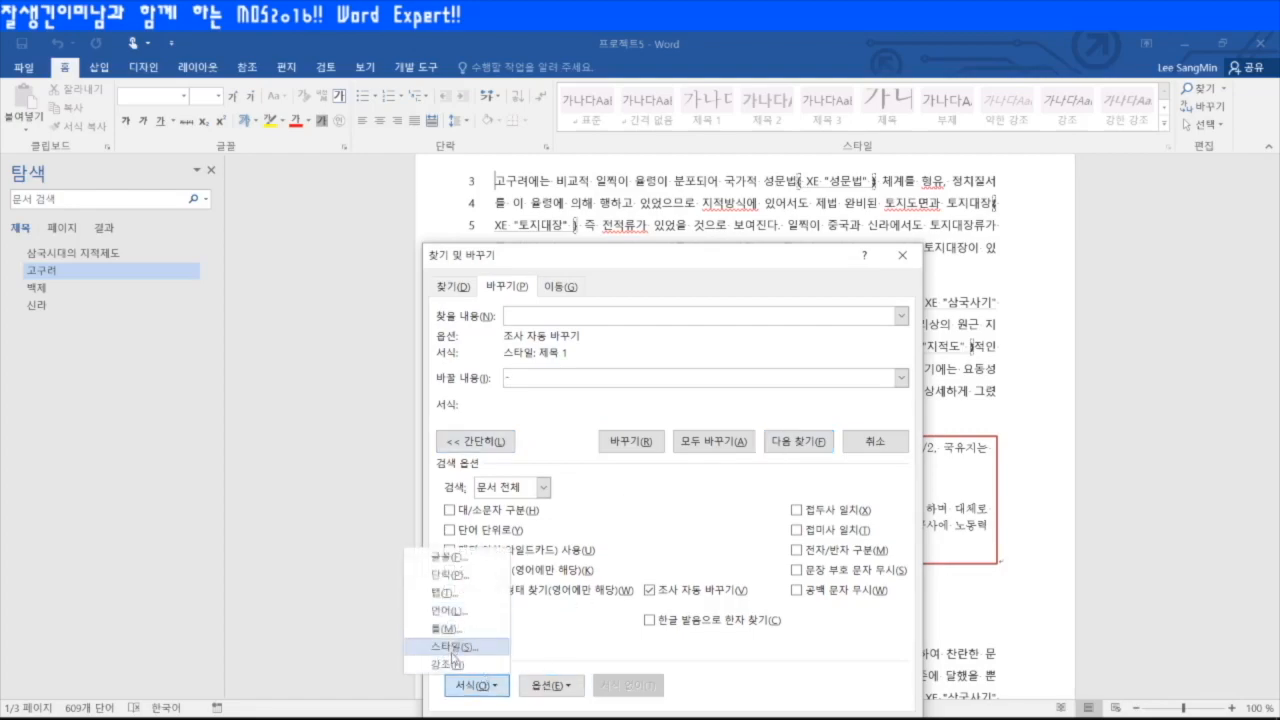
left_click(453, 647)
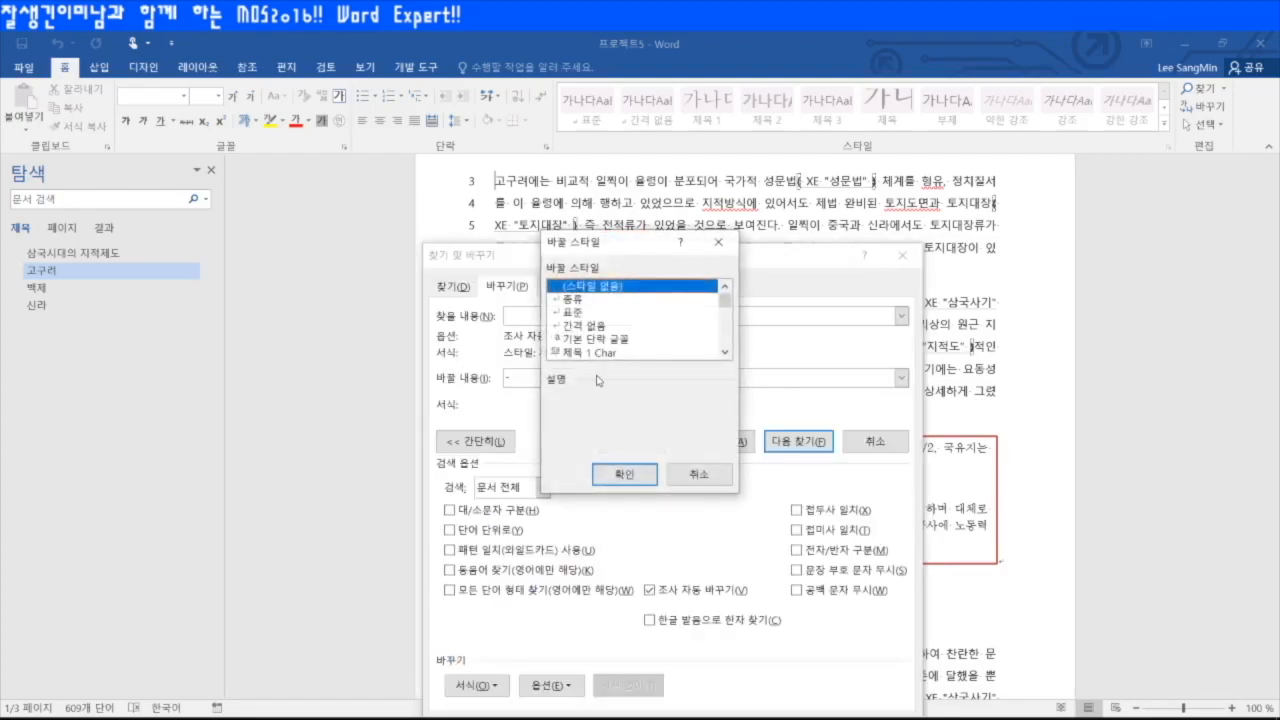
scroll(727, 346, "down", 2)
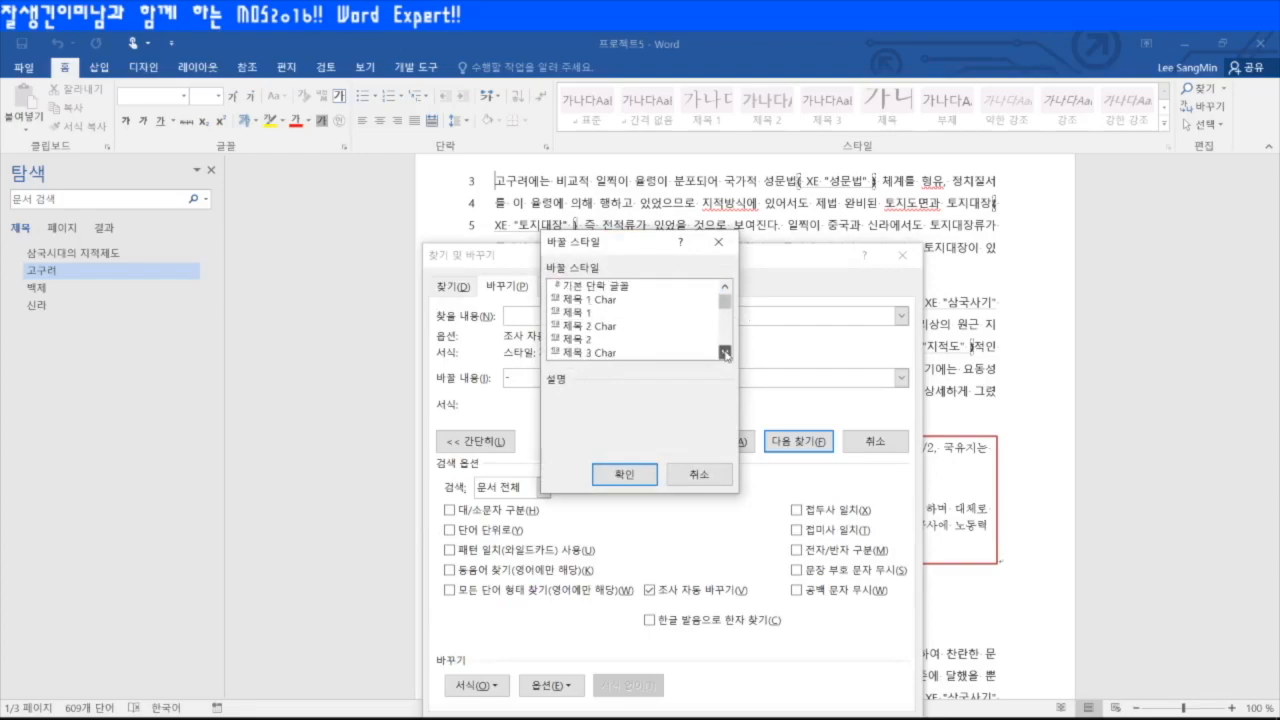
left_click(585, 342)
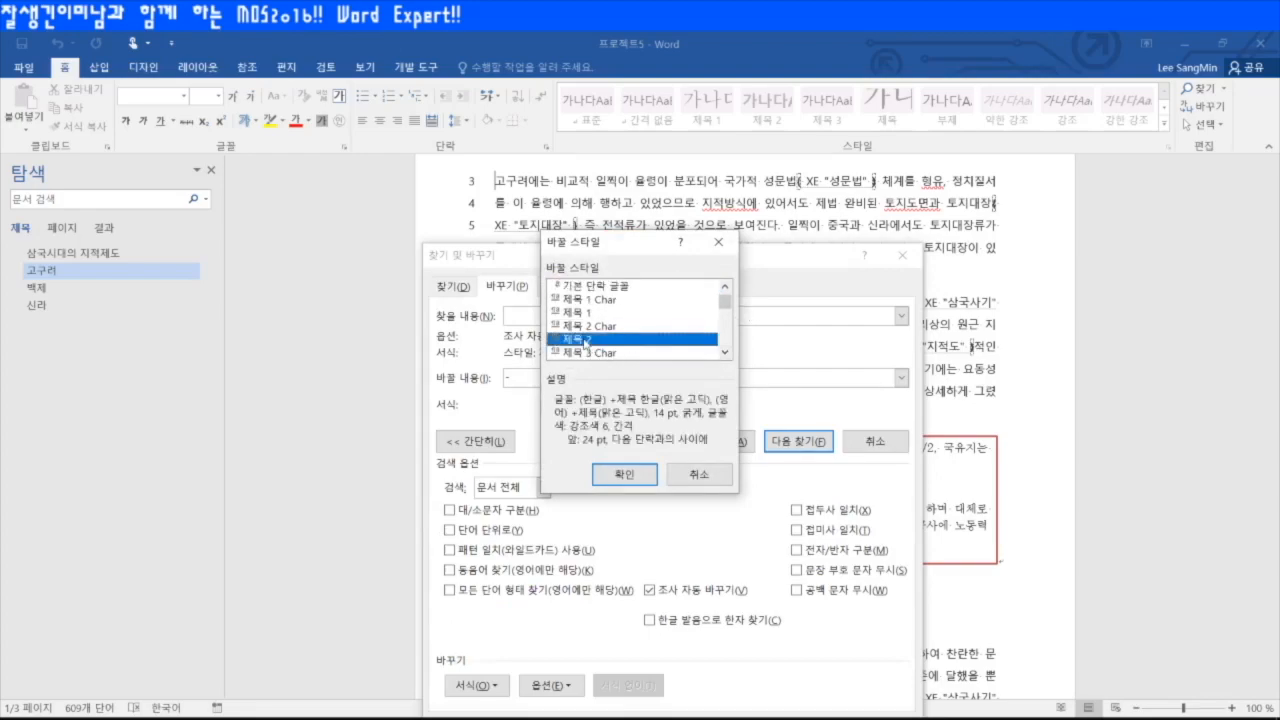
left_click(634, 478)
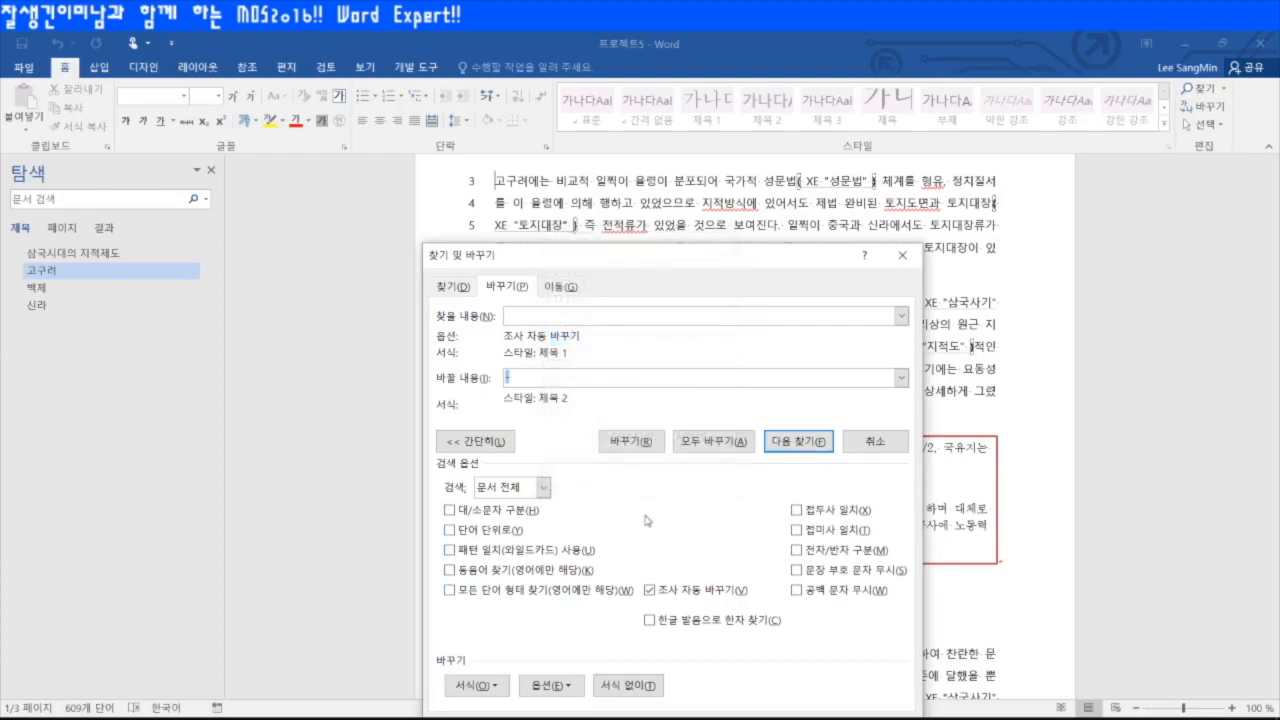
left_click(724, 443)
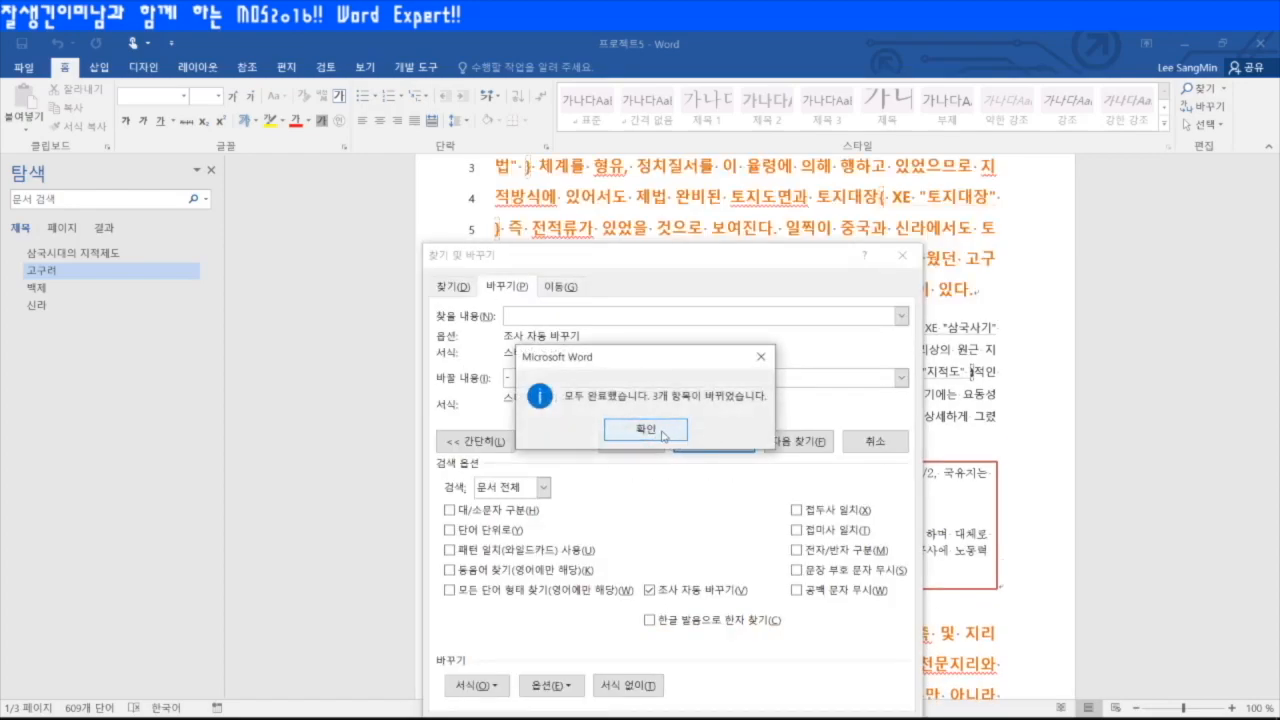
left_click(660, 437)
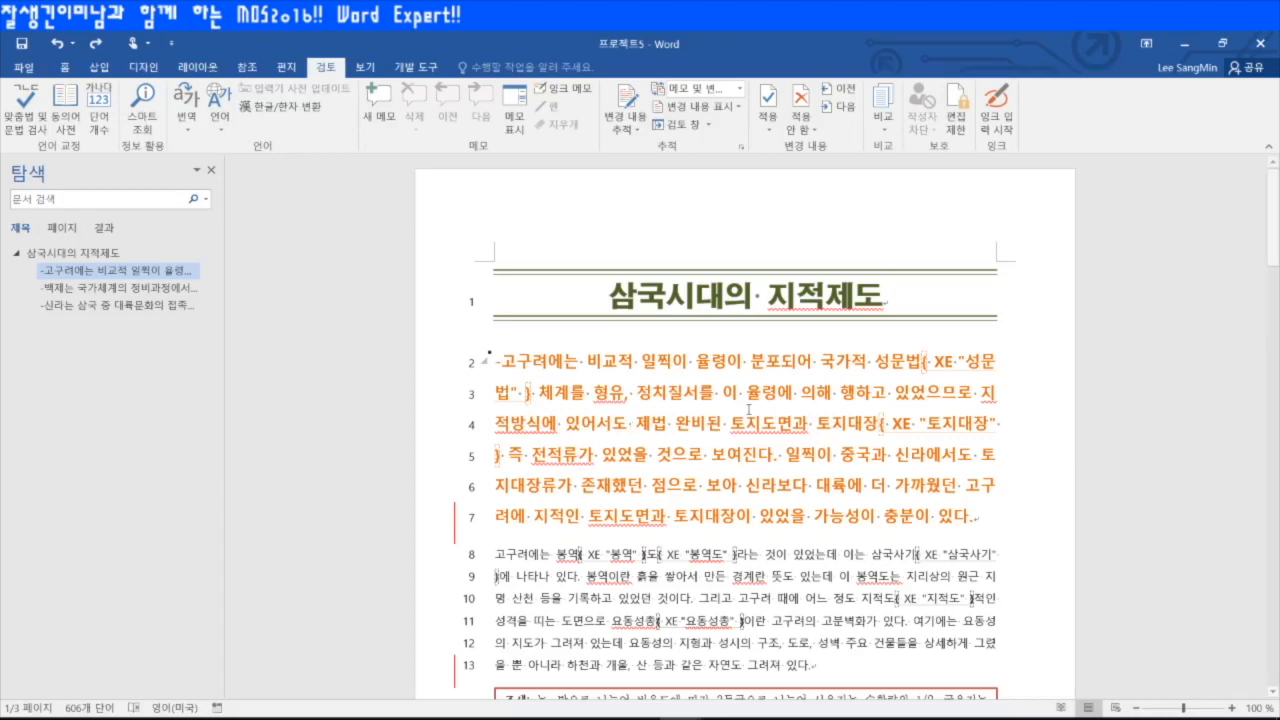
left_click(622, 136)
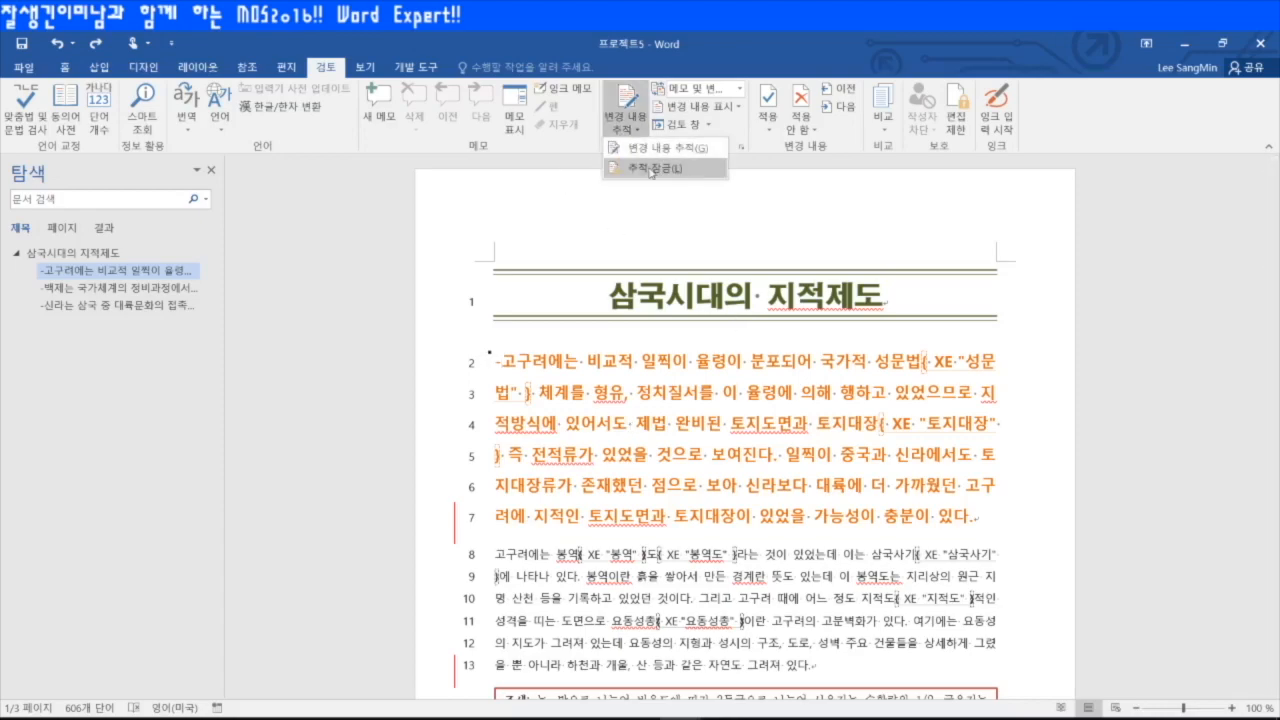
left_click(736, 56)
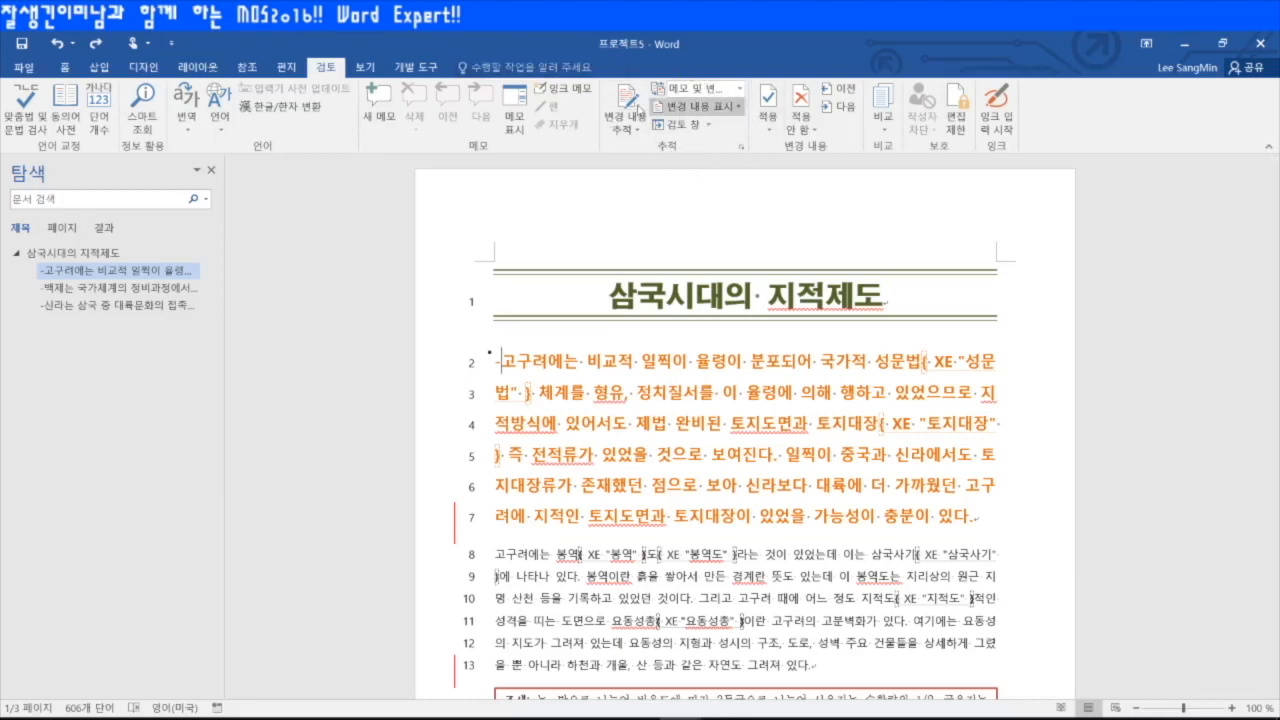
left_click(738, 106)
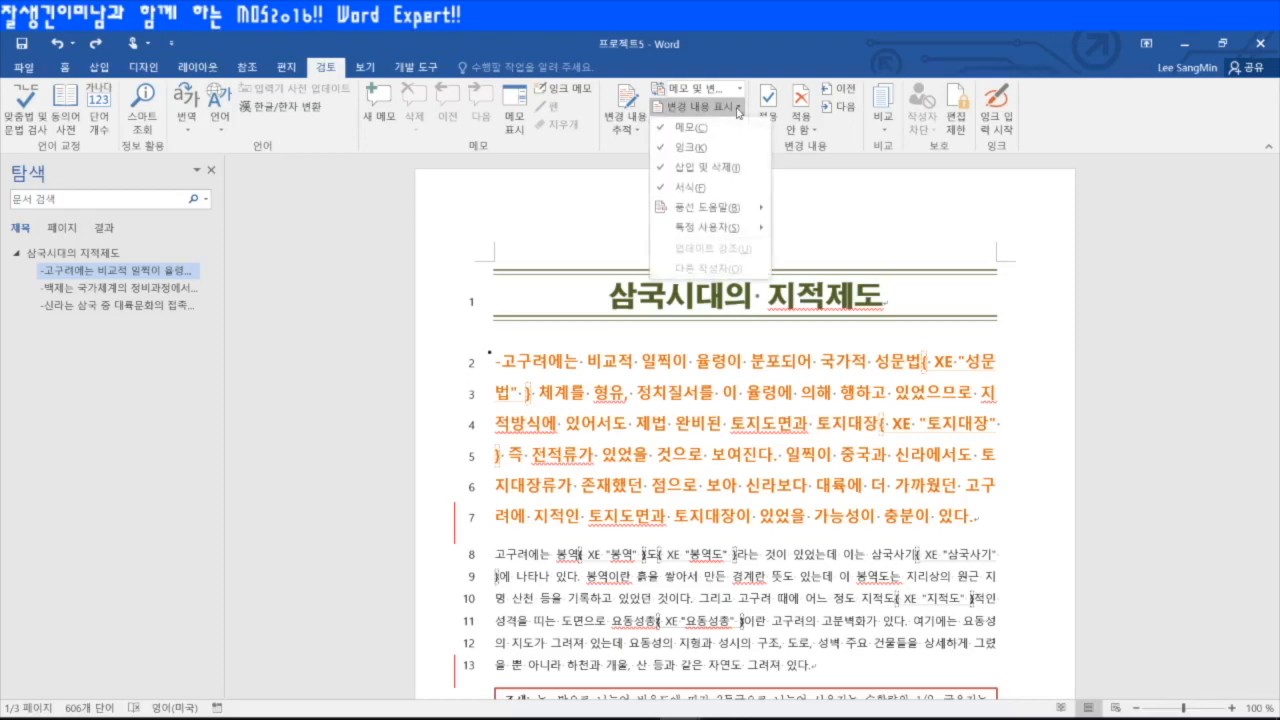
left_click(731, 168)
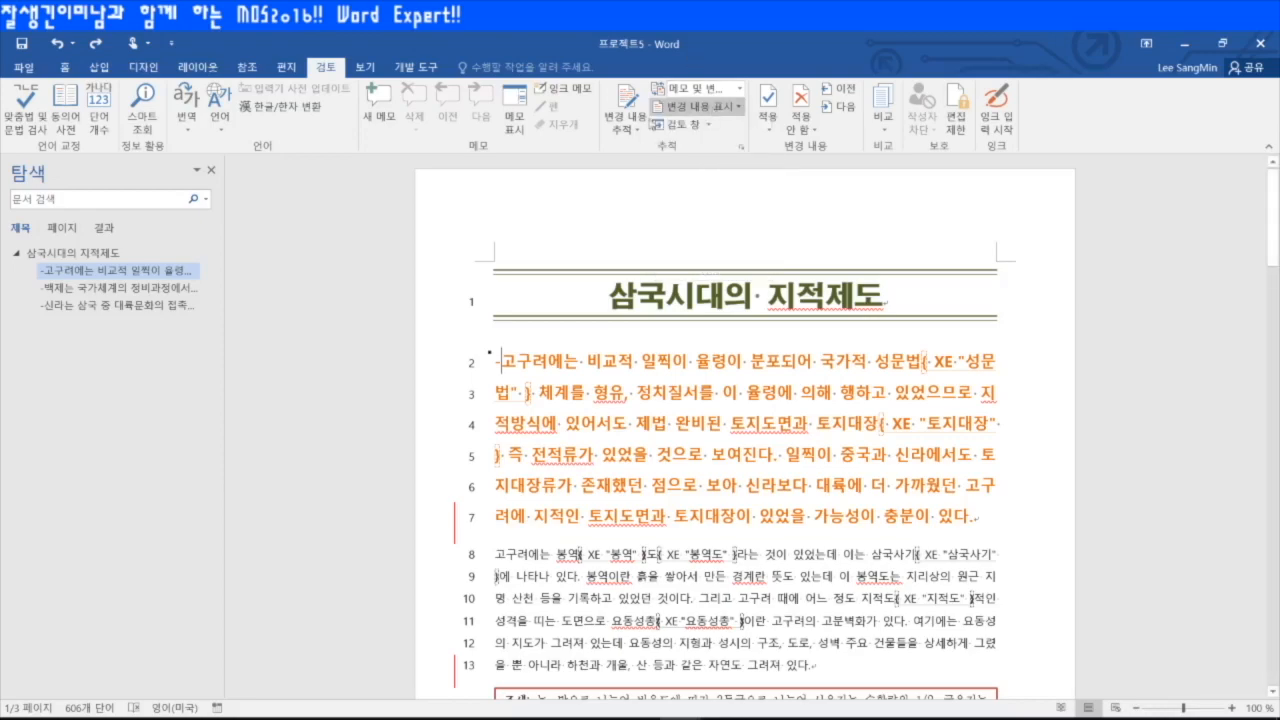
- Limit the displayed tracked changes to 삽입 및 삭제 by turning off 메모, 잉크 and 서식
left_click(740, 147)
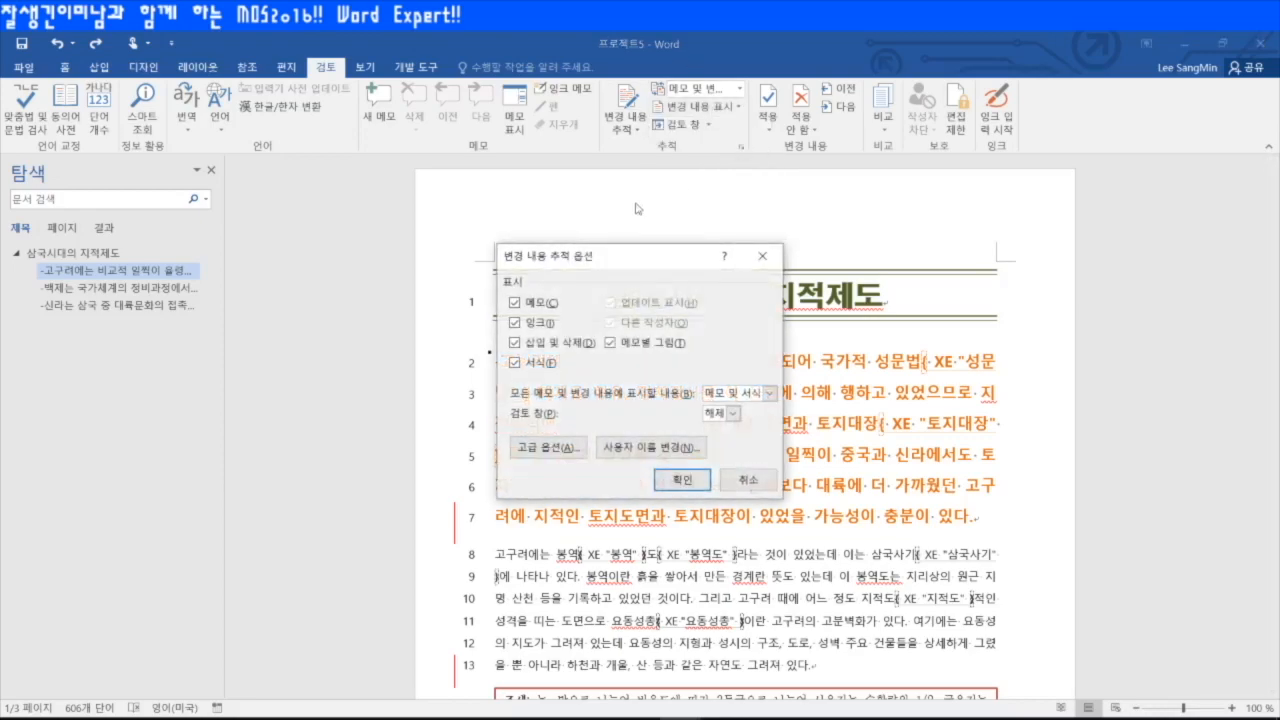
left_click(514, 303)
left_click(515, 323)
left_click(514, 363)
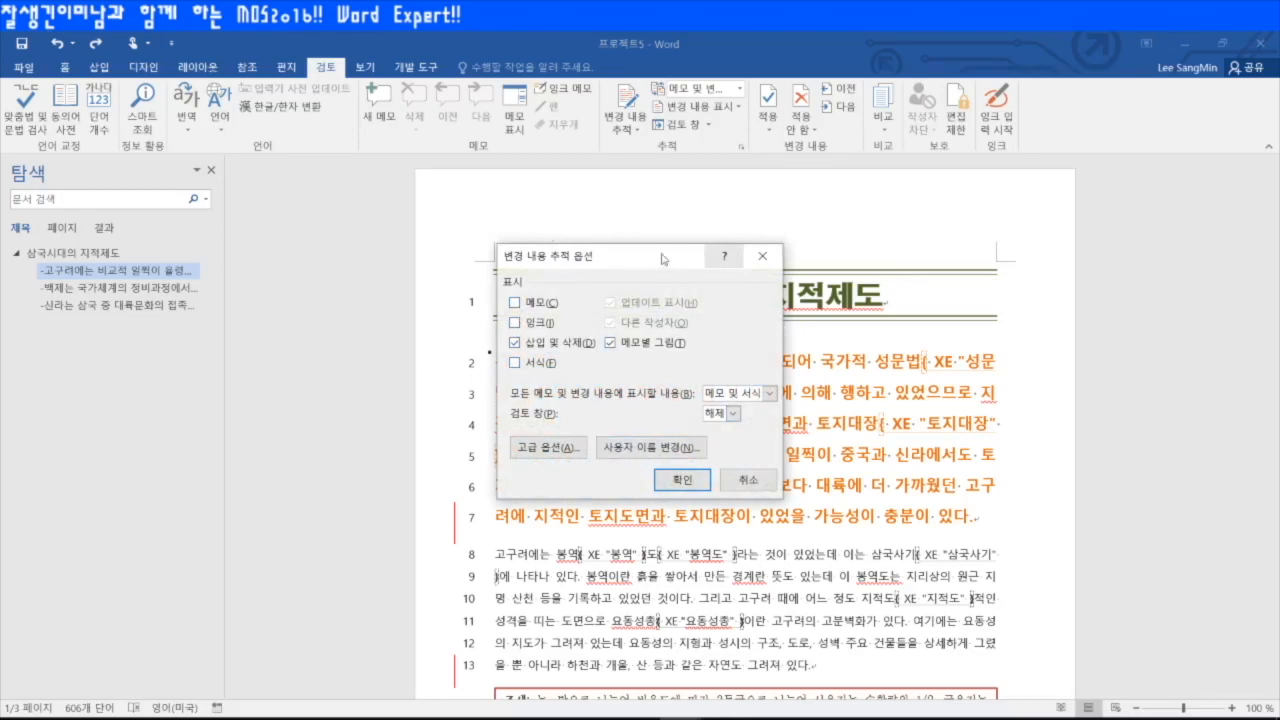
left_click(690, 482)
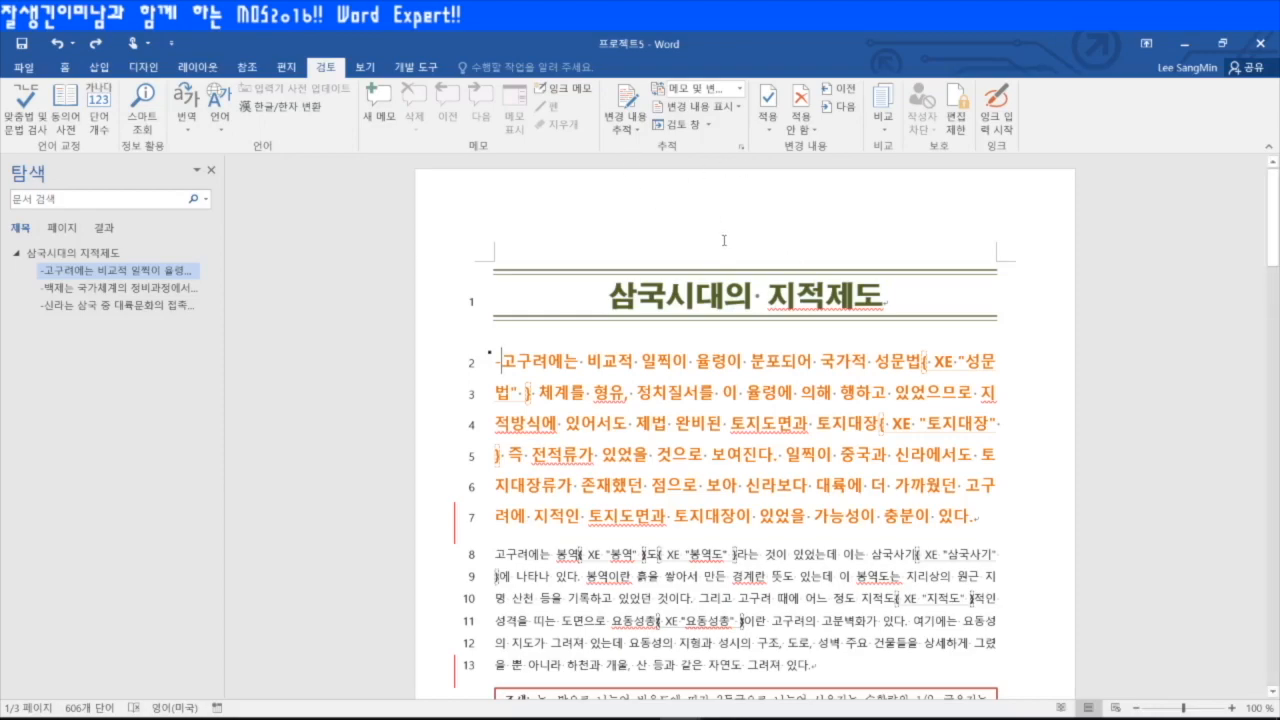
- Accept all displayed tracked changes in the document (표시된 변경 내용 모두 적용) and review the pages
left_click(771, 130)
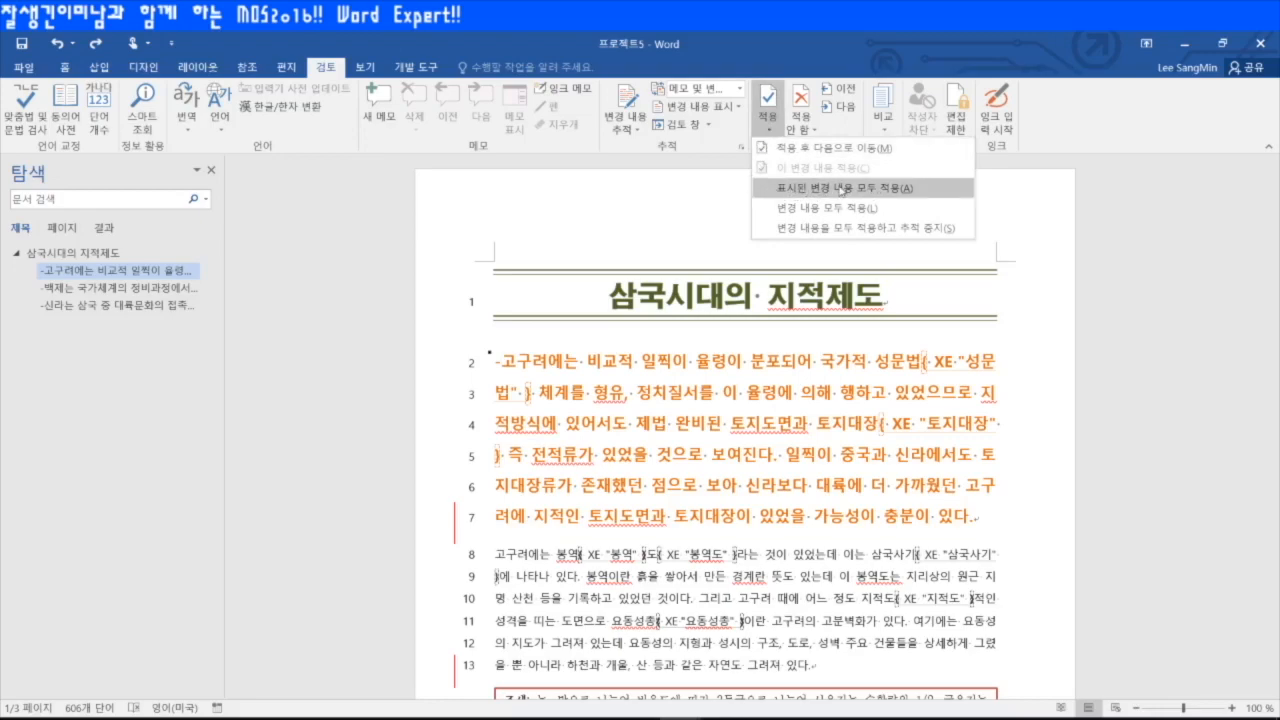
left_click(836, 188)
scroll(745, 430, "down", 3)
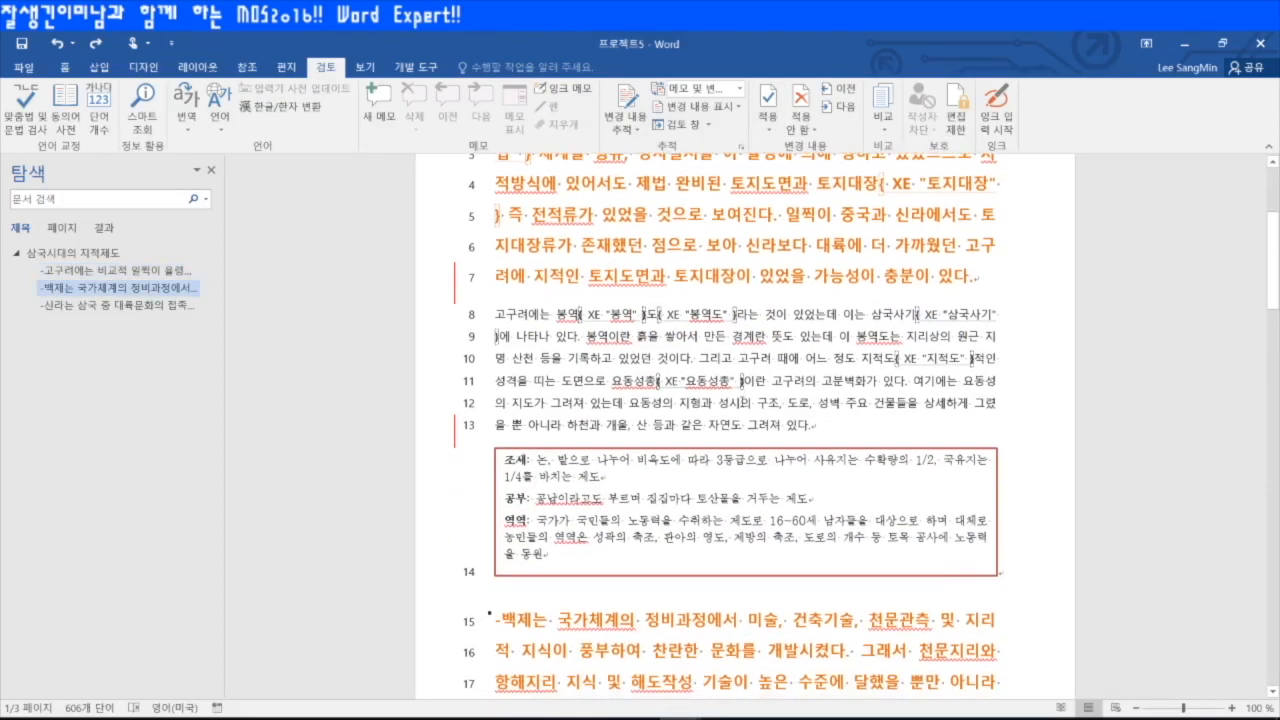
scroll(741, 403, "down", 10)
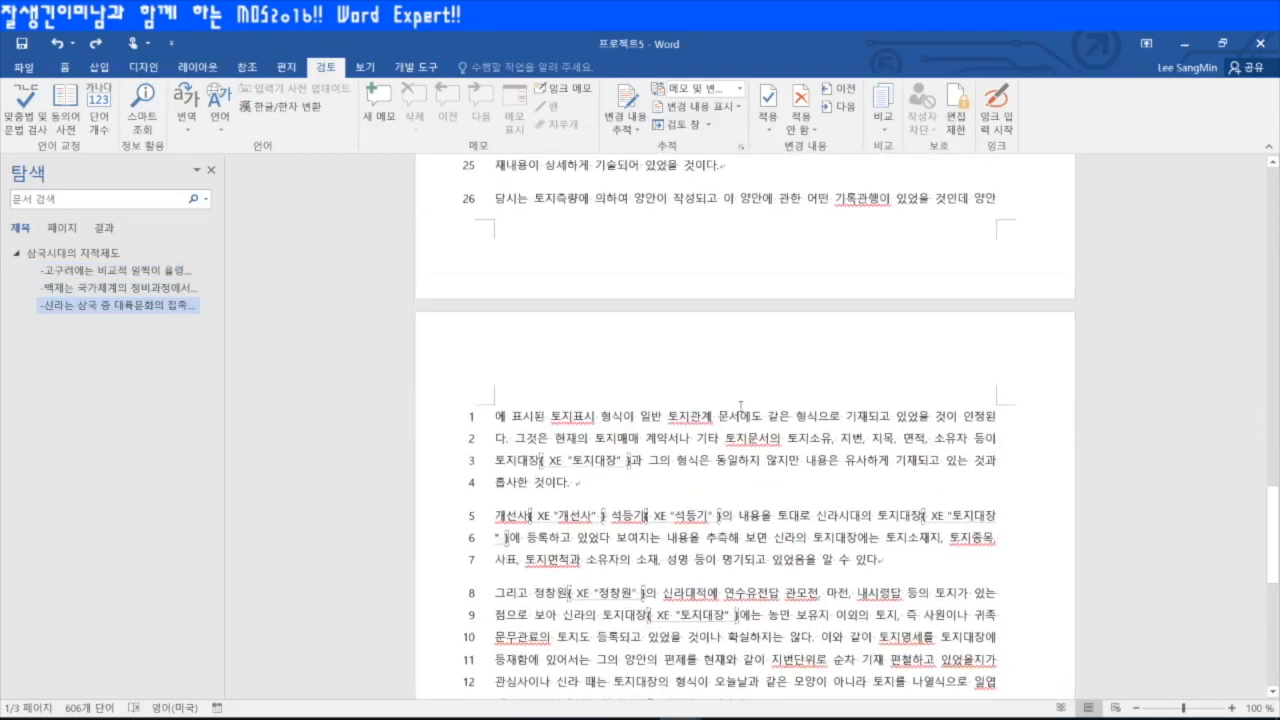
scroll(740, 405, "up", 12)
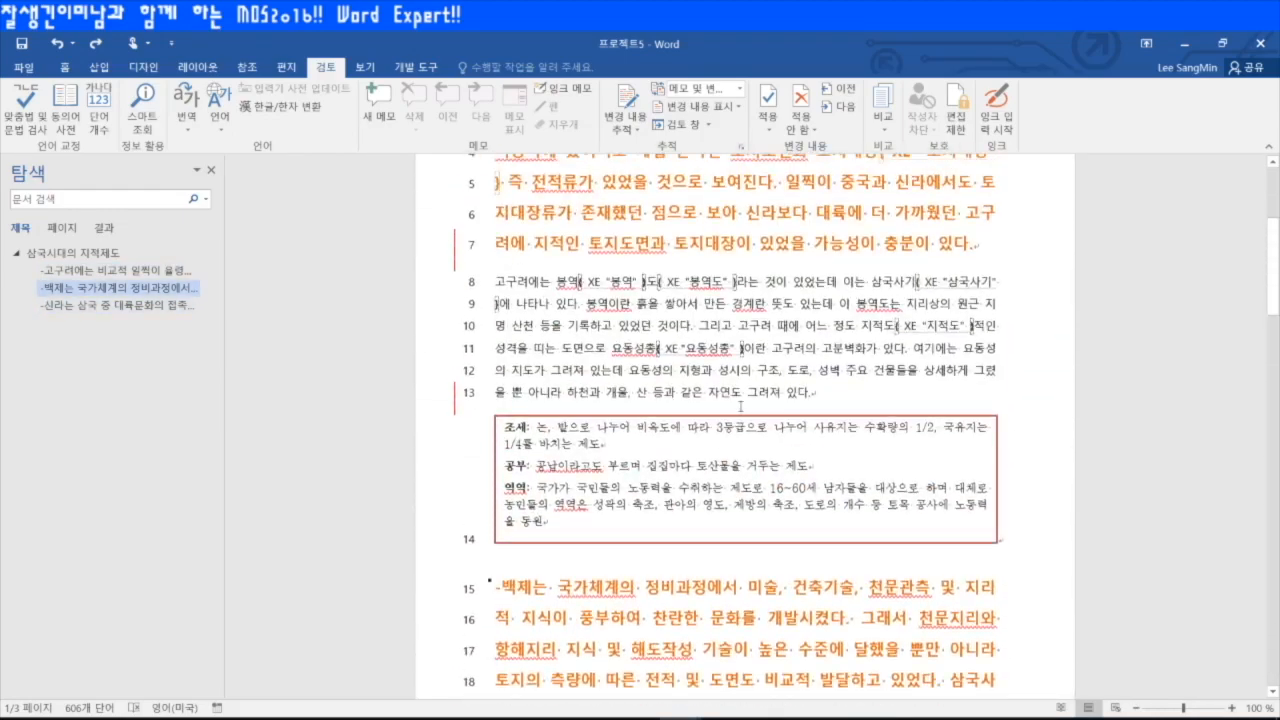
scroll(741, 406, "up", 3)
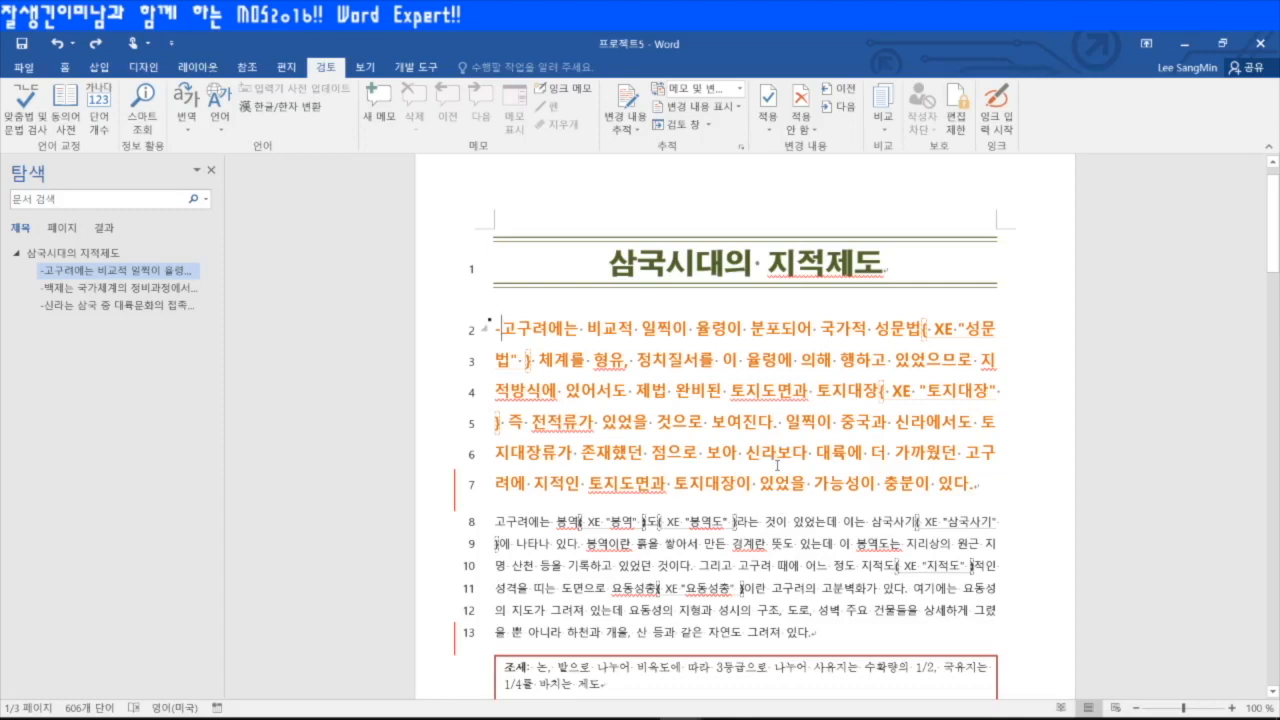
scroll(700, 520, "up", 1)
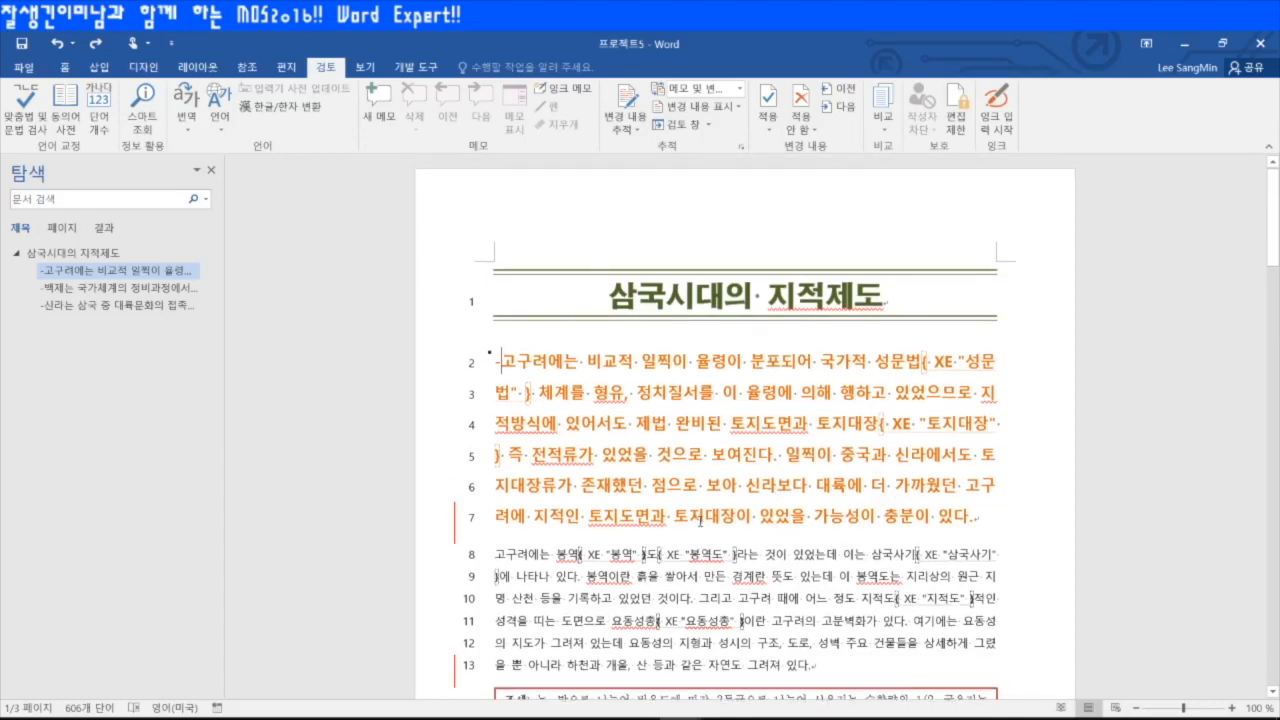